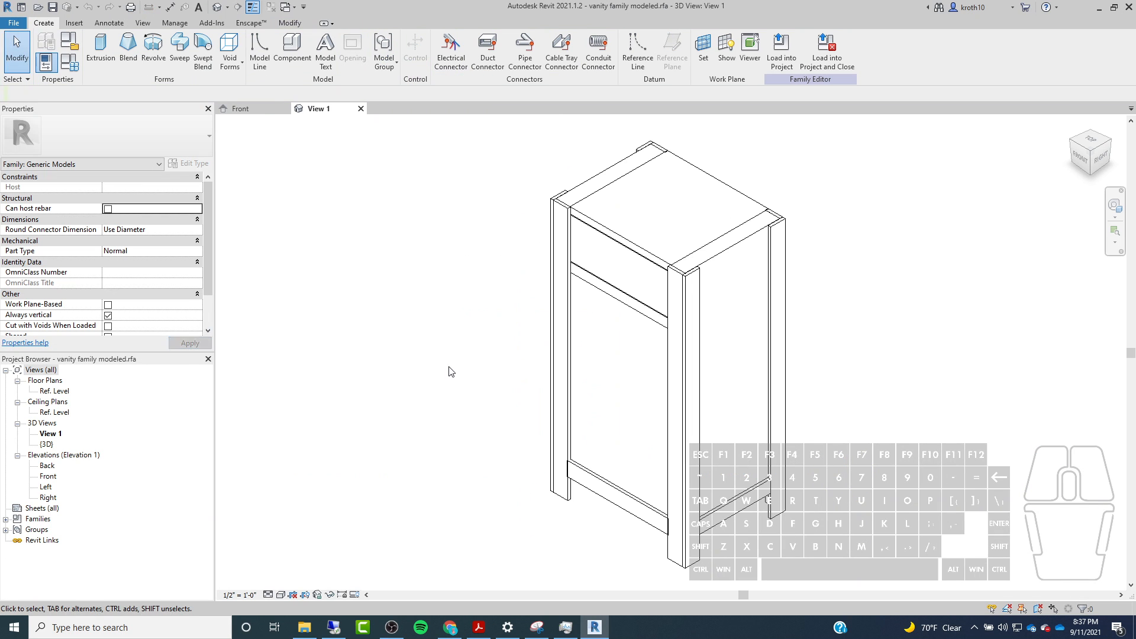
# Open the Front elevation view and frame the vanity cabinet.
pyautogui.click(47, 467)
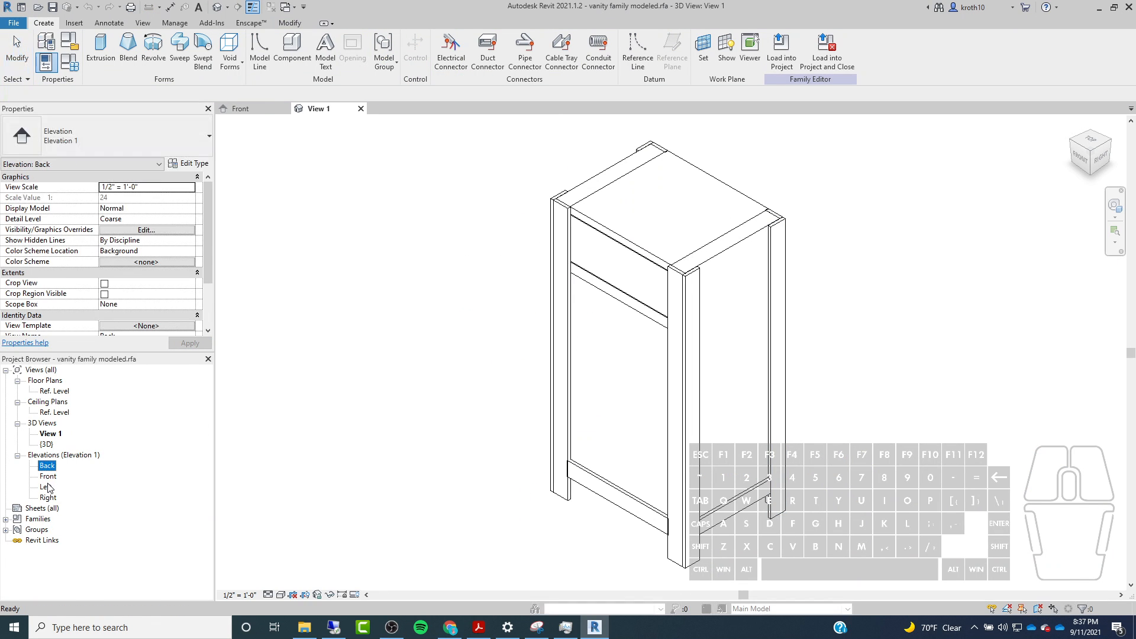
pyautogui.doubleClick(47, 477)
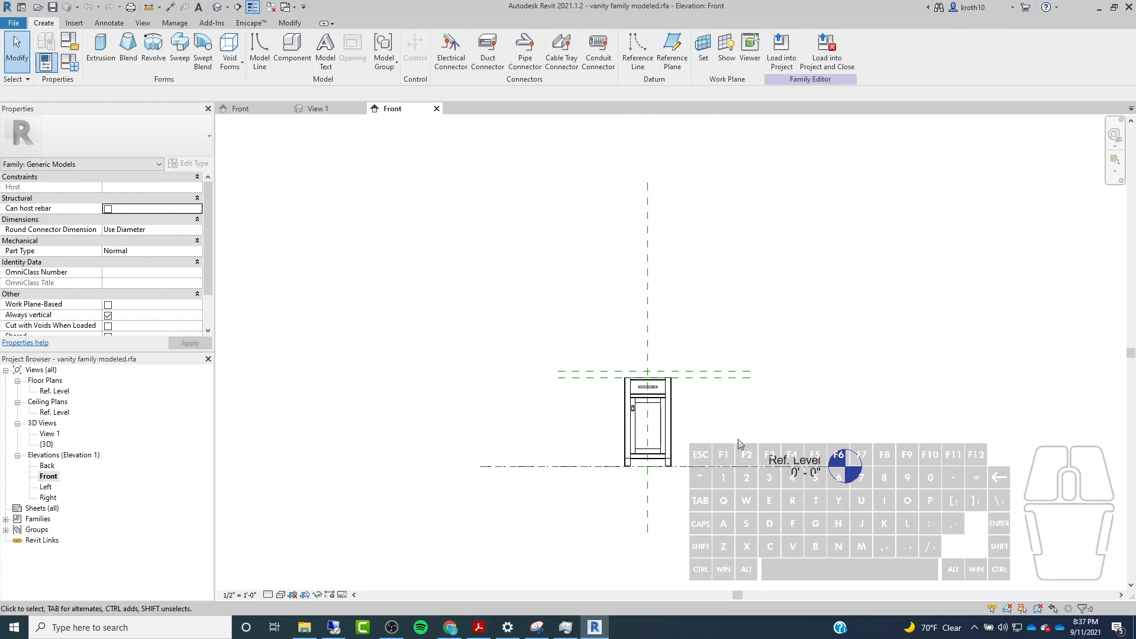
pyautogui.scroll(4, 738, 444)
pyautogui.scroll(3, 691, 403)
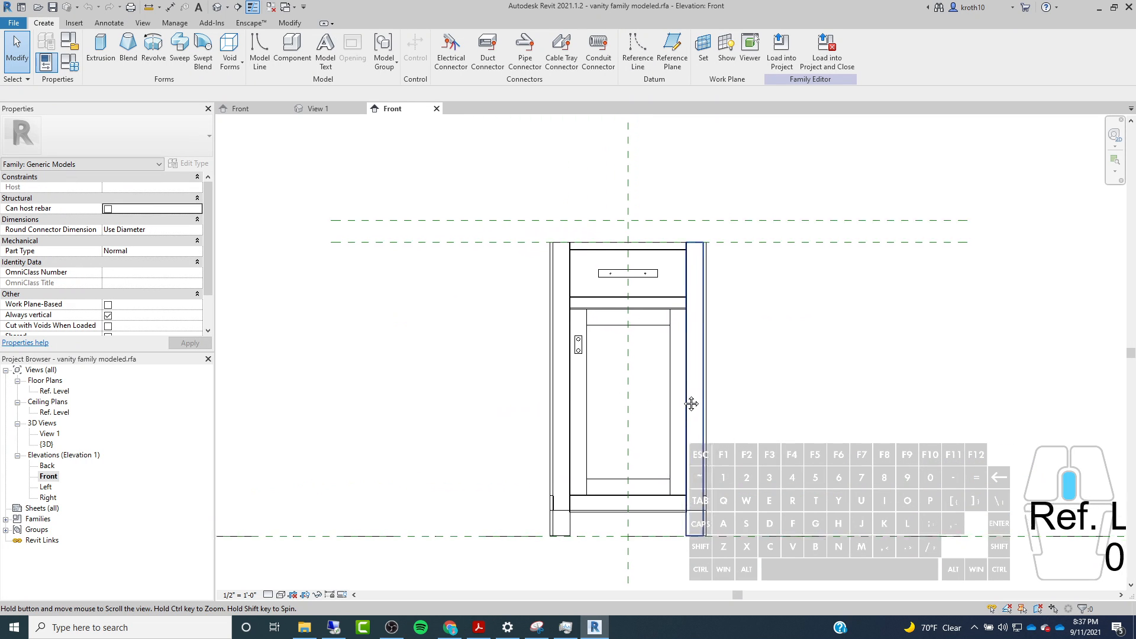
pyautogui.moveTo(691, 403); pyautogui.dragTo(662, 409, button='middle')
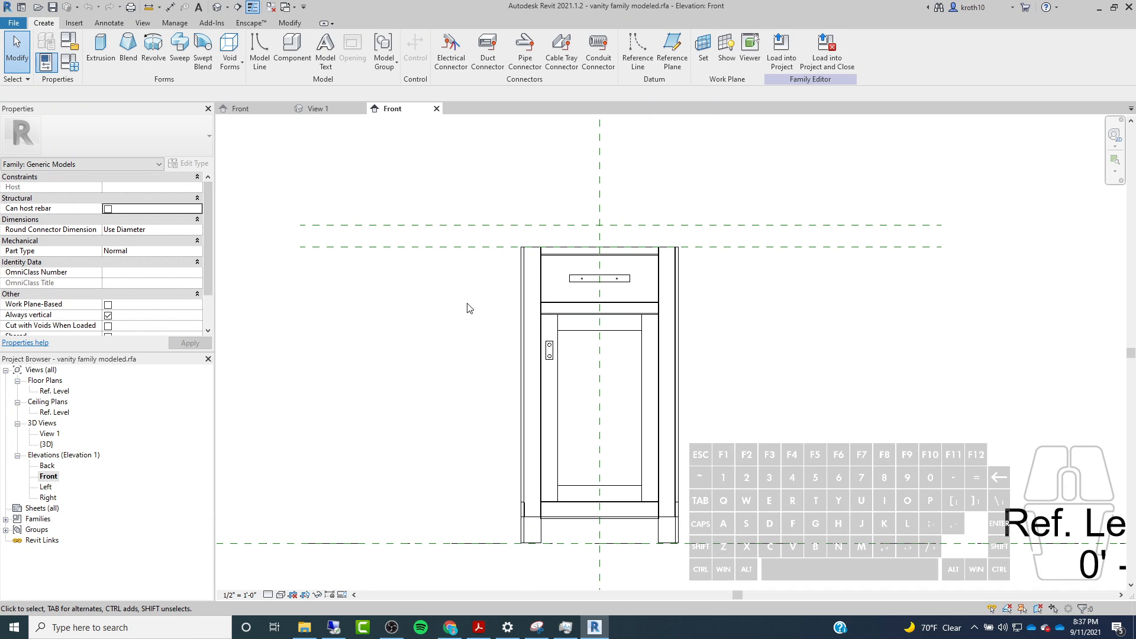
pyautogui.scroll(1, 467, 304)
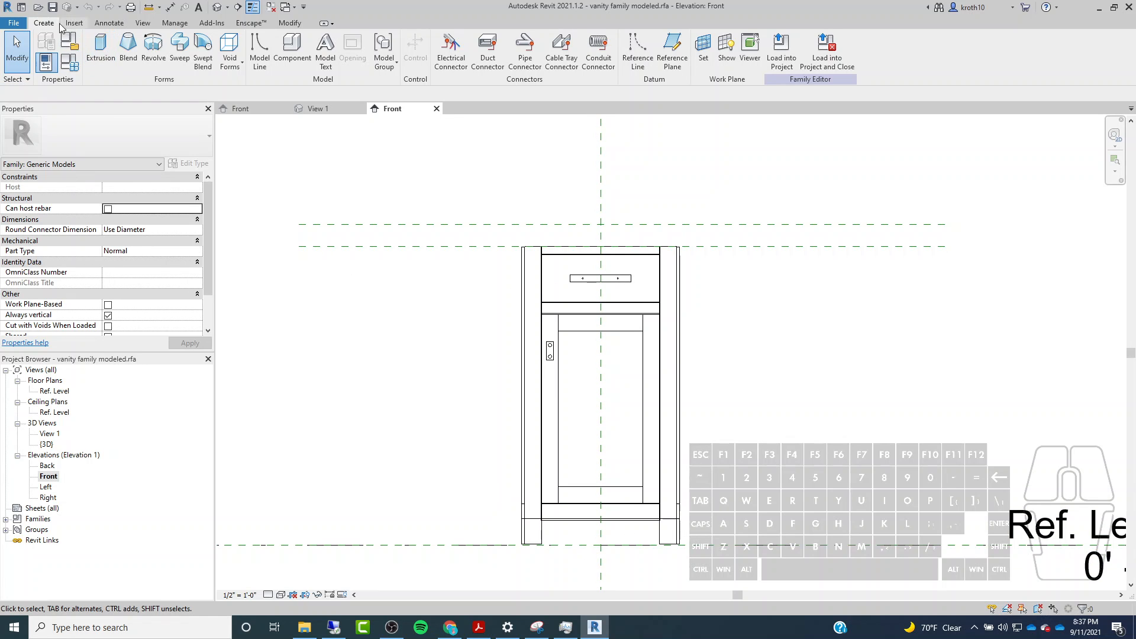
# Draw a vertical reference plane just outside the cabinet's left side, extending above its top and below the floor level.
pyautogui.click(671, 50)
pyautogui.click(507, 150)
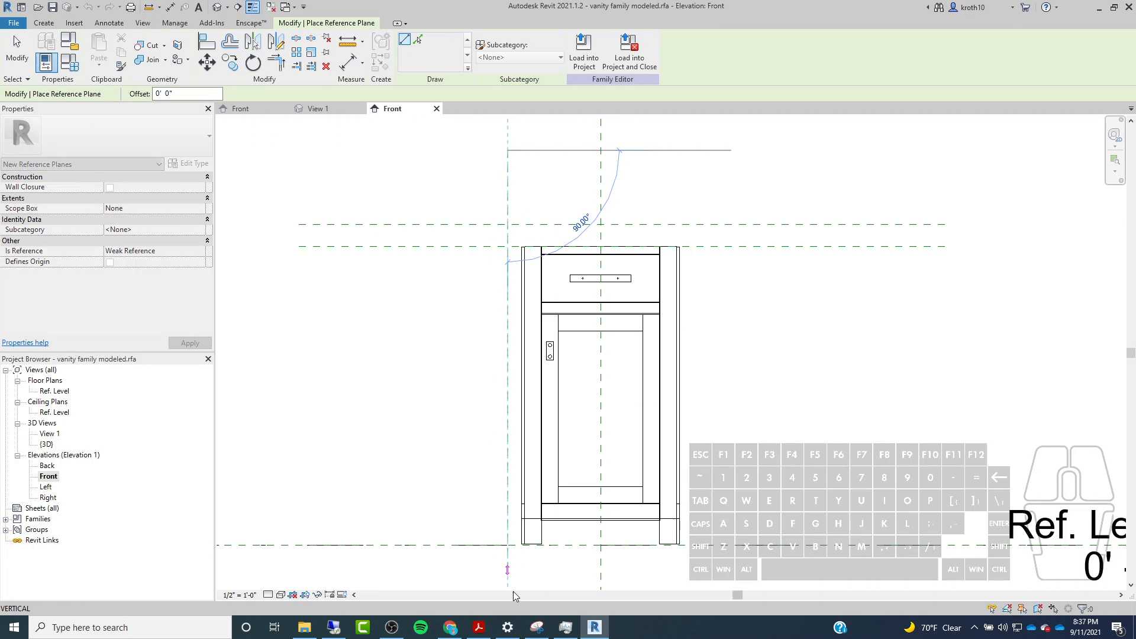
pyautogui.click(507, 585)
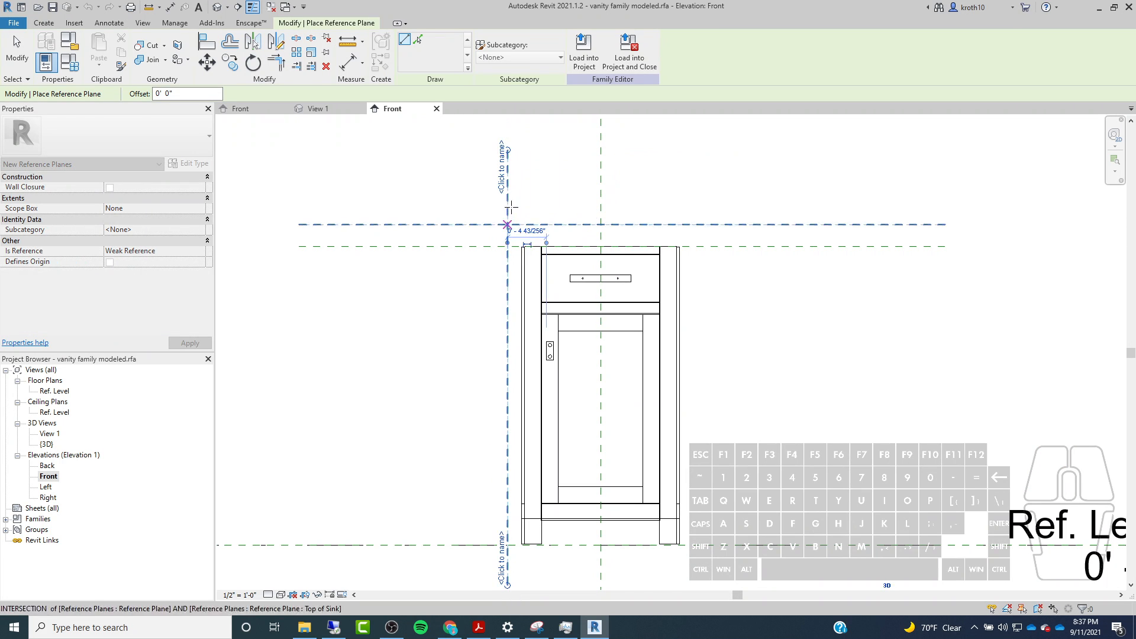
pyautogui.press('Escape')
pyautogui.click(519, 150)
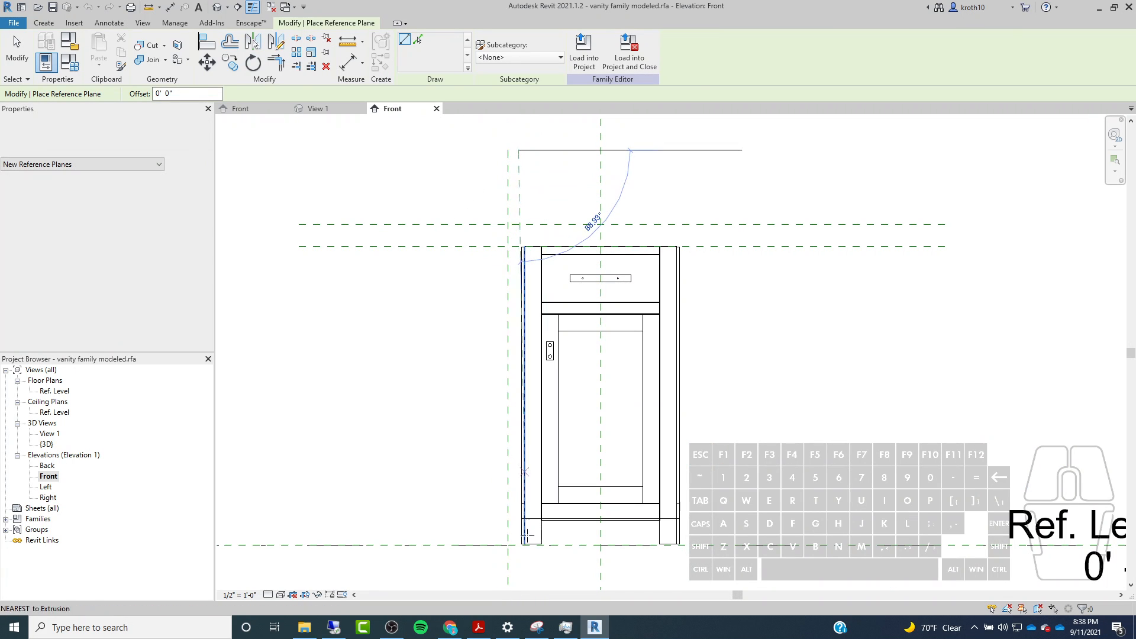
pyautogui.click(526, 585)
pyautogui.press('Escape')
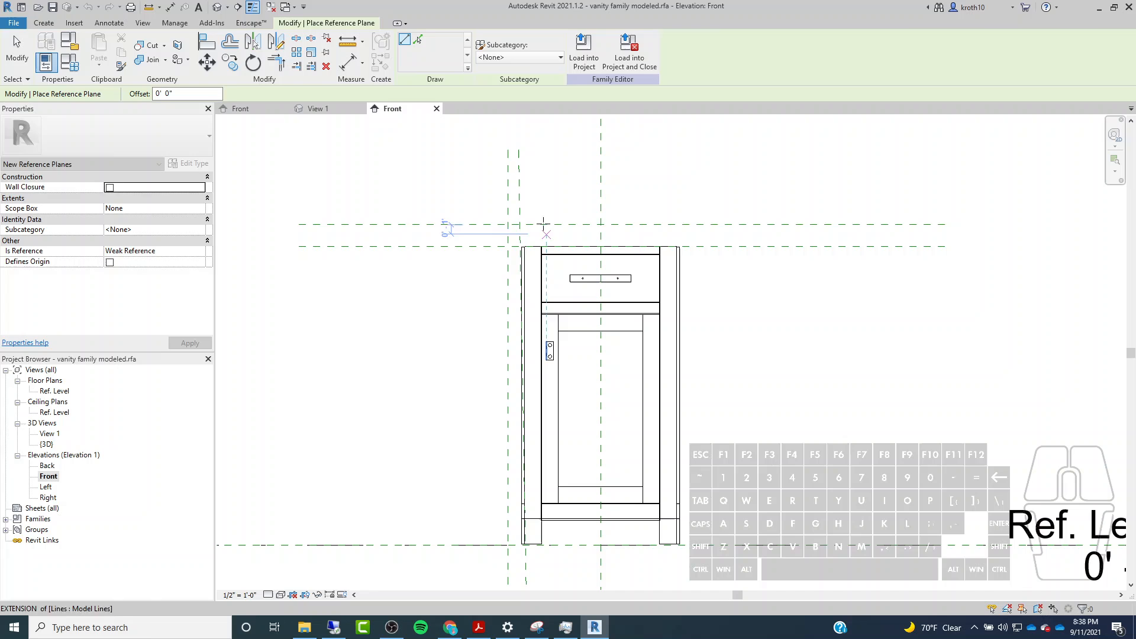
pyautogui.click(530, 150)
pyautogui.hotkey('ctrl', 'z')
# Draw a second vertical reference plane between the first plane and the cabinet's left side.
pyautogui.click(516, 151)
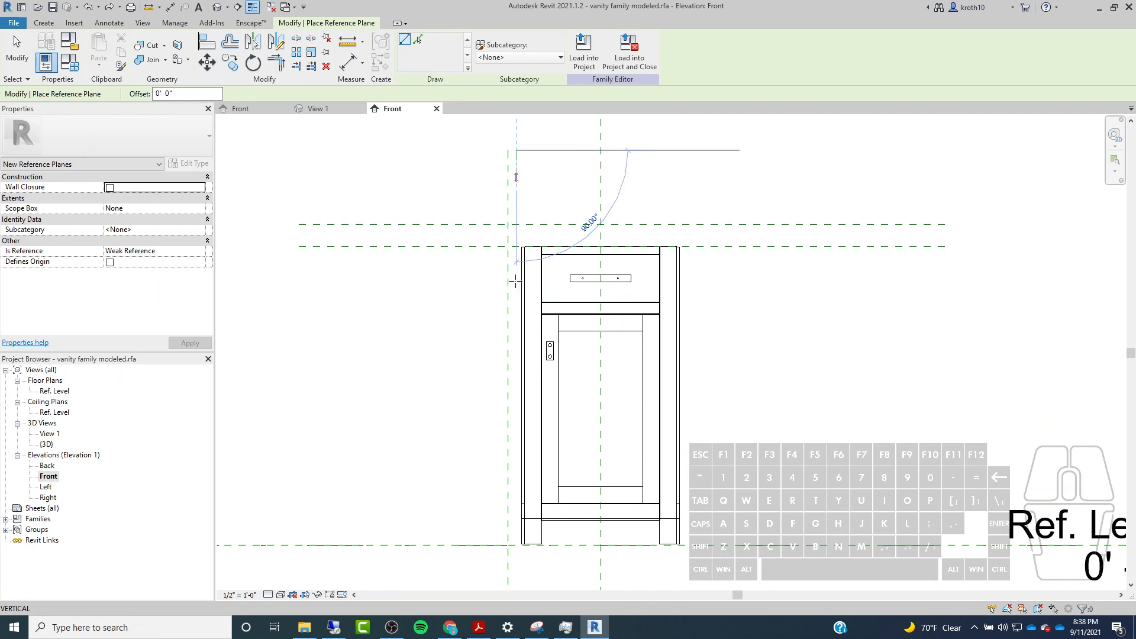
pyautogui.click(516, 583)
pyautogui.press('Escape')
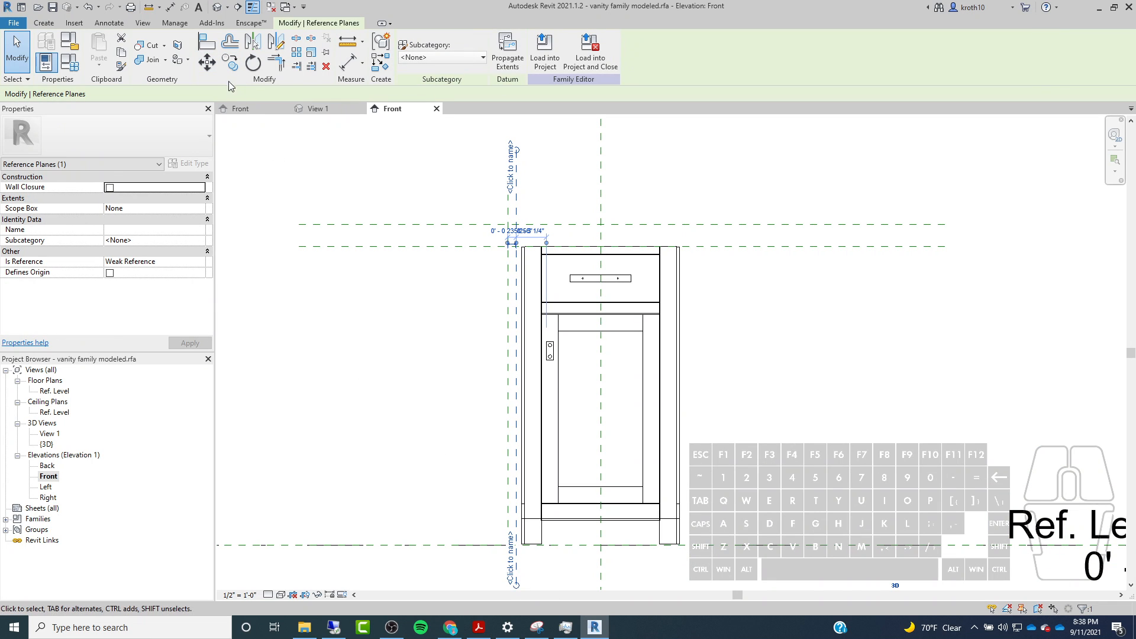
# Copy the second vertical reference plane onto the left leg, then copy that plane once more toward the leg's inner edge.
pyautogui.click(229, 60)
pyautogui.click(516, 579)
pyautogui.scroll(4, 516, 578)
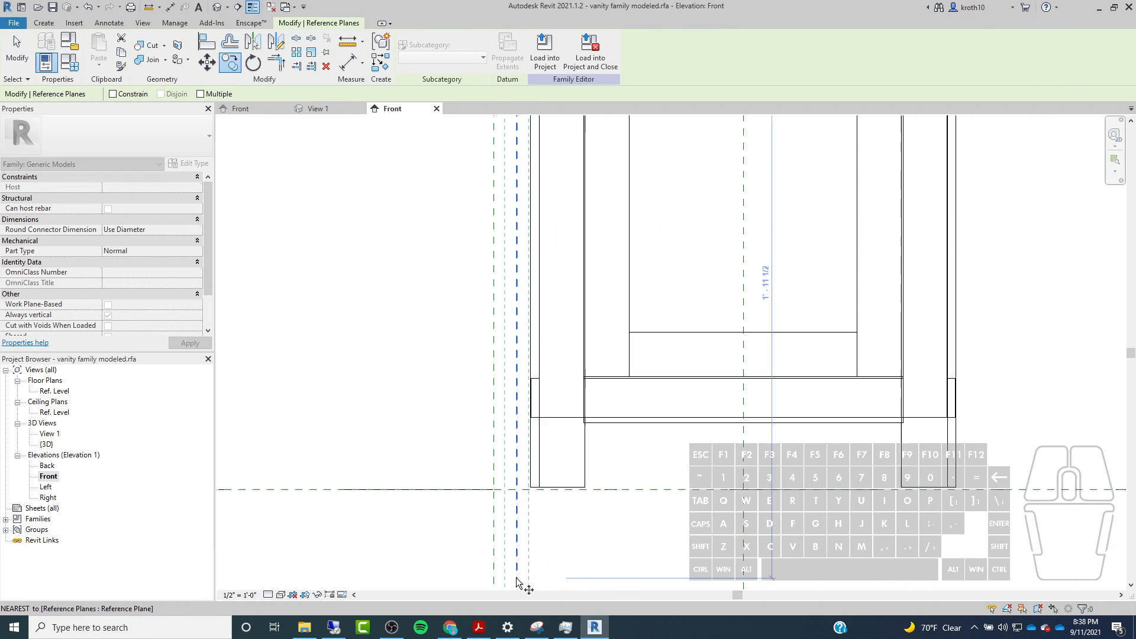
pyautogui.click(598, 562)
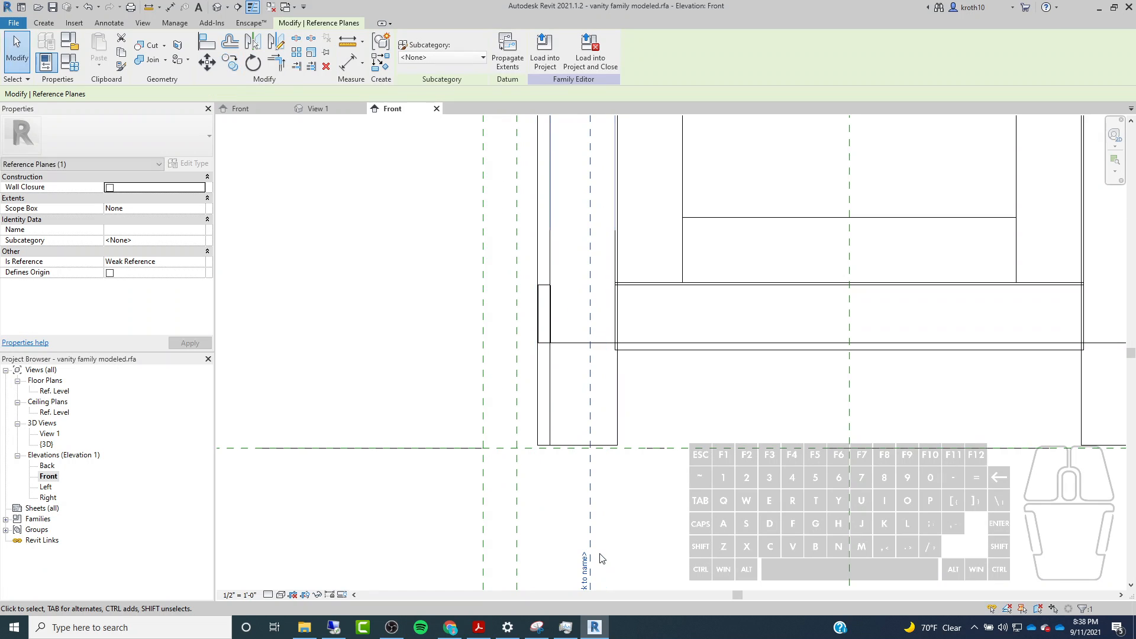
pyautogui.click(230, 62)
pyautogui.click(593, 567)
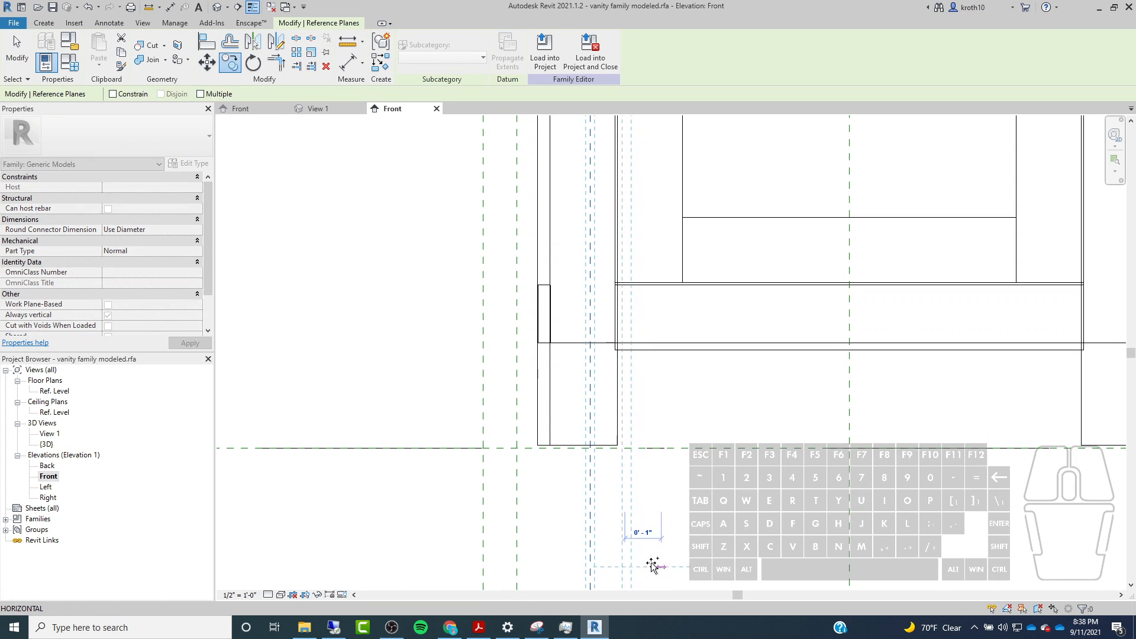
pyautogui.click(648, 567)
# Copy the four vertical reference planes from the cabinet's left side across to its right side.
pyautogui.scroll(-4, 580, 447)
pyautogui.moveTo(542, 481); pyautogui.dragTo(382, 448)
pyautogui.click(233, 68)
pyautogui.click(539, 527)
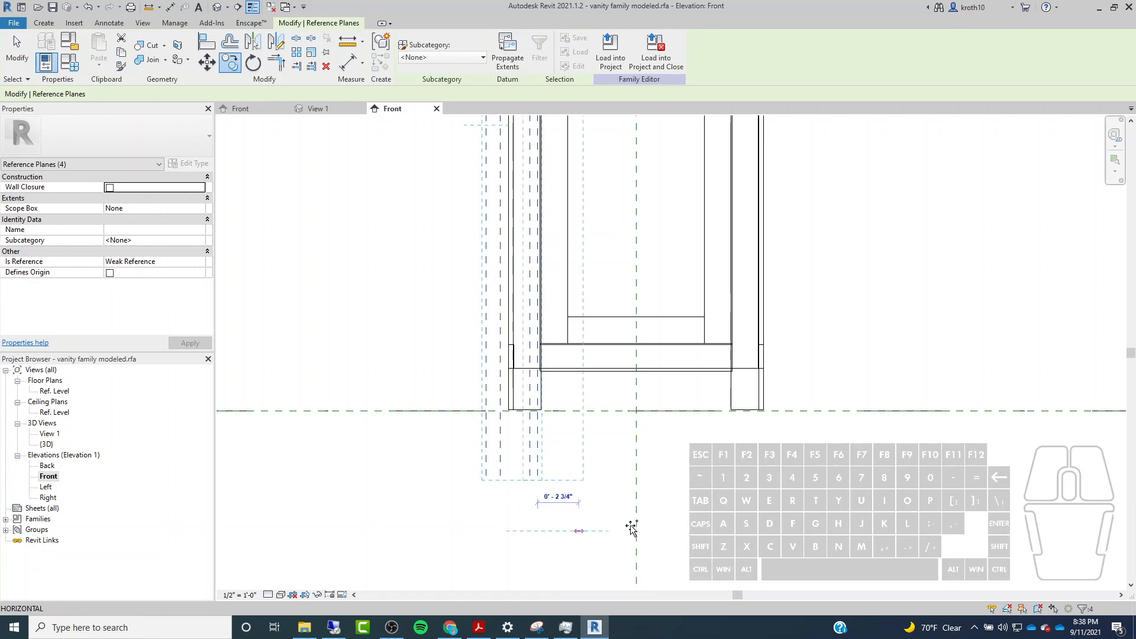
pyautogui.click(771, 530)
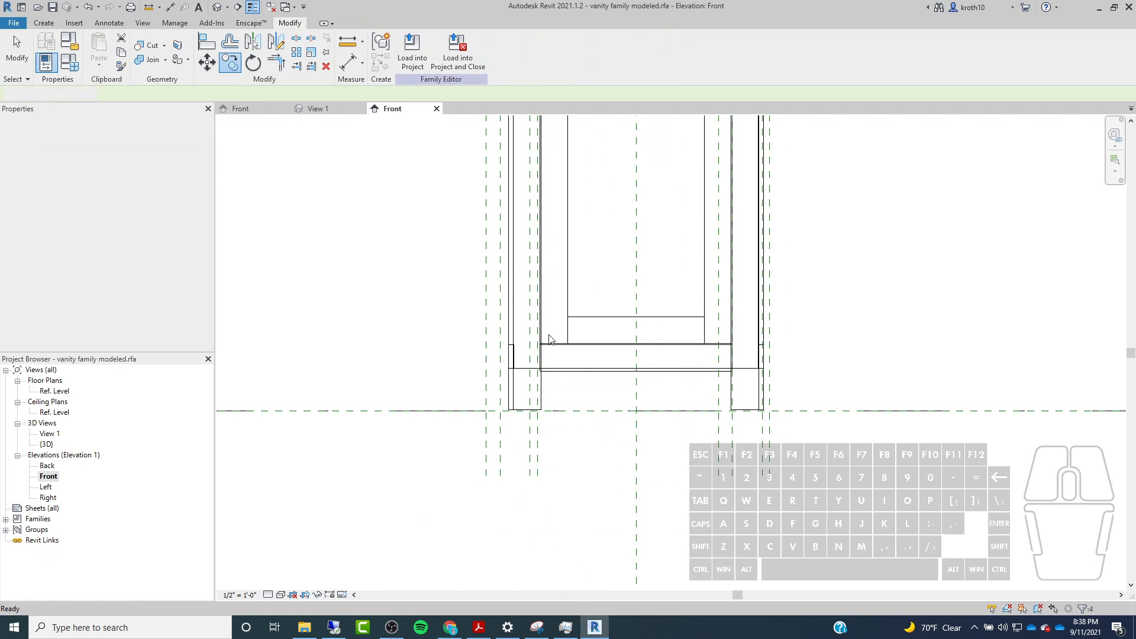
pyautogui.scroll(-3, 542, 395)
pyautogui.press('Escape')
# Align the innermost left reference plane with the left leg's inner edge at the cabinet top.
pyautogui.scroll(5, 521, 202)
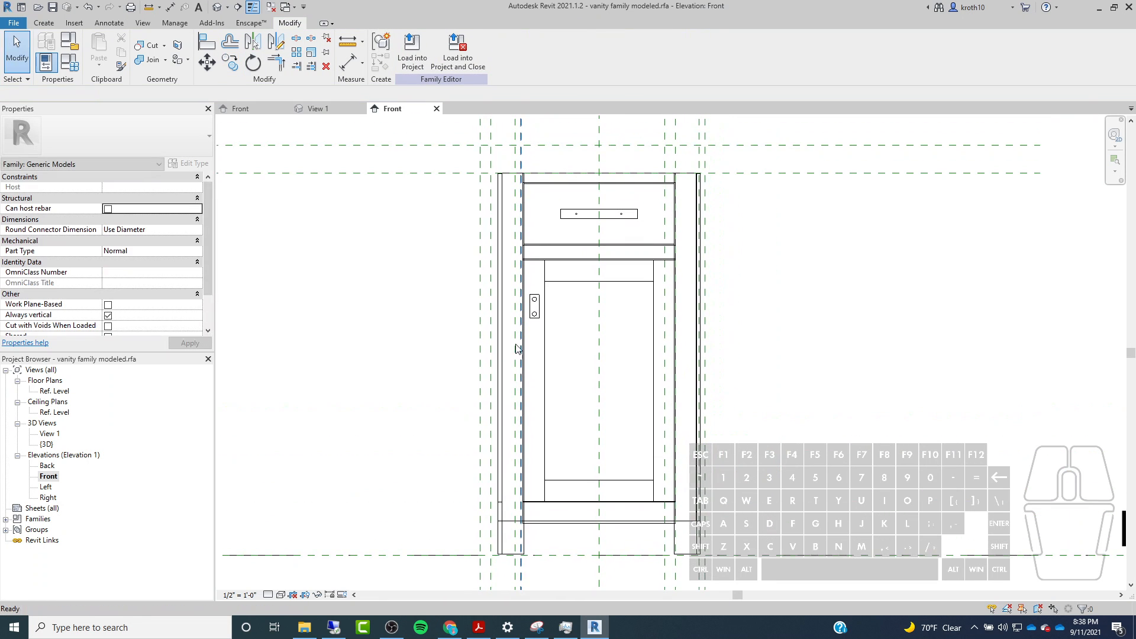
pyautogui.scroll(2, 520, 201)
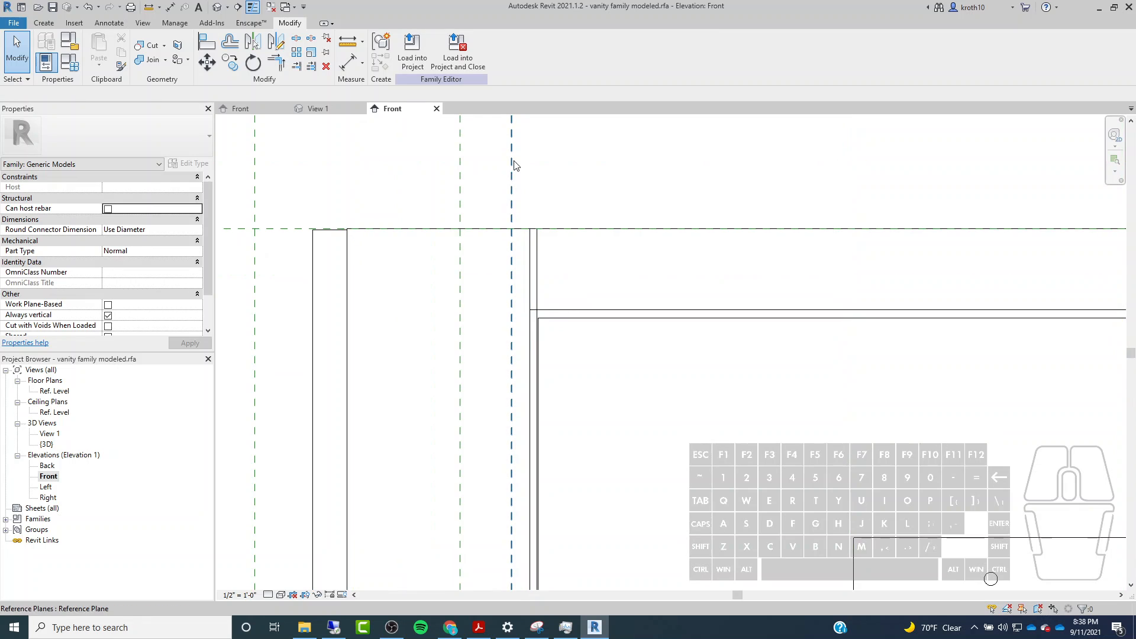
pyautogui.scroll(-1, 512, 235)
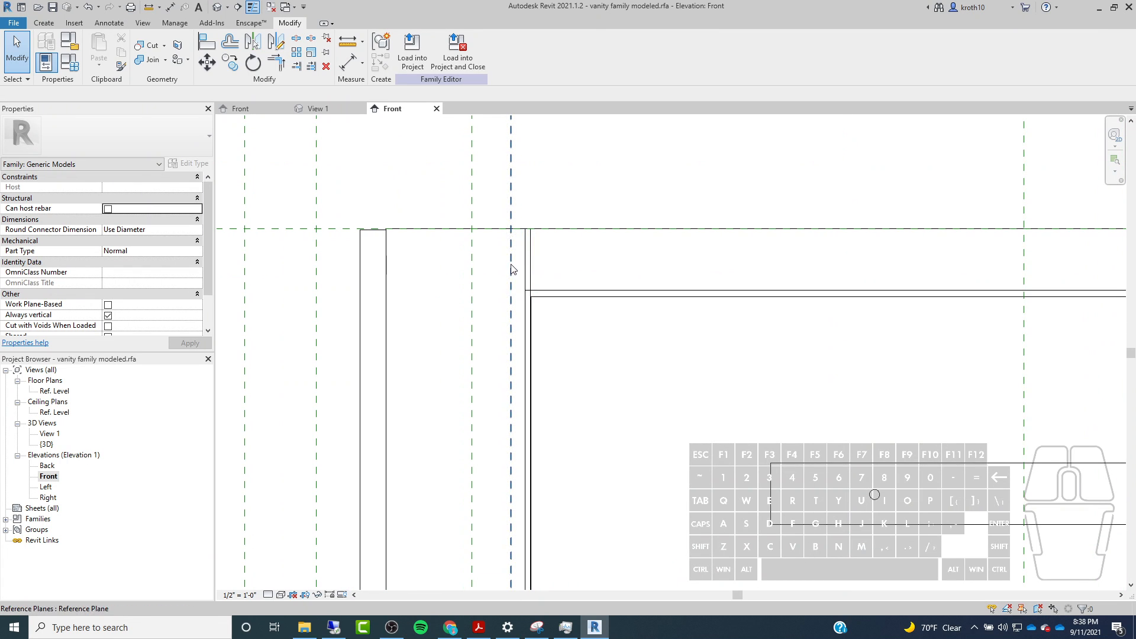
pyautogui.click(513, 264)
pyautogui.click(208, 46)
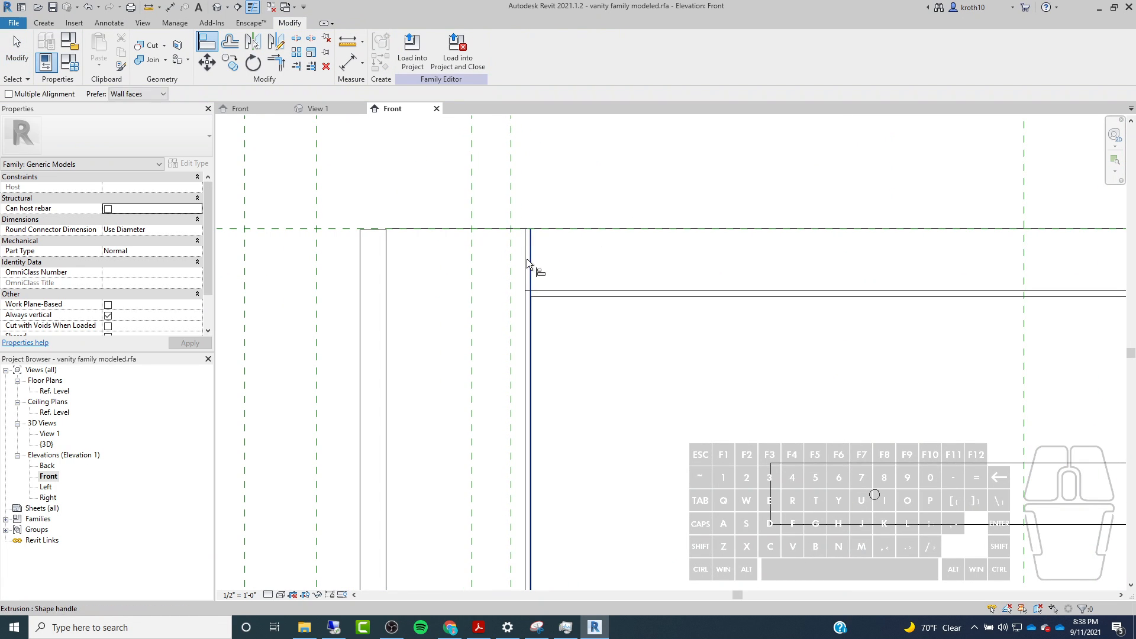
pyautogui.click(528, 335)
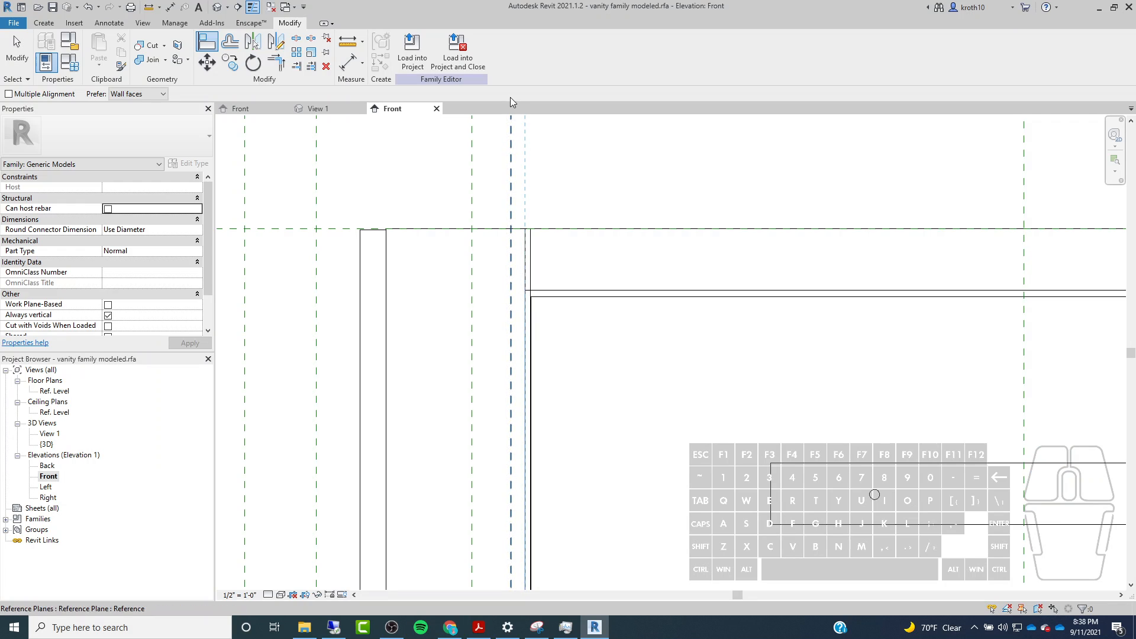
pyautogui.click(511, 148)
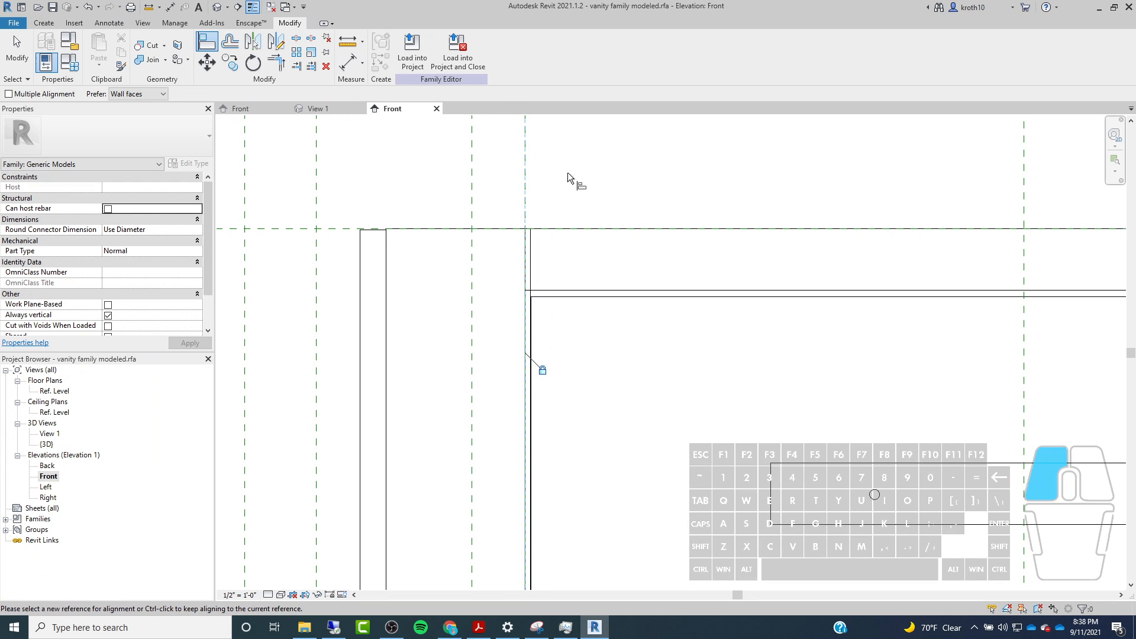
pyautogui.click(525, 187)
# Align the left end of the top rail to the innermost left reference plane.
pyautogui.scroll(3, 537, 291)
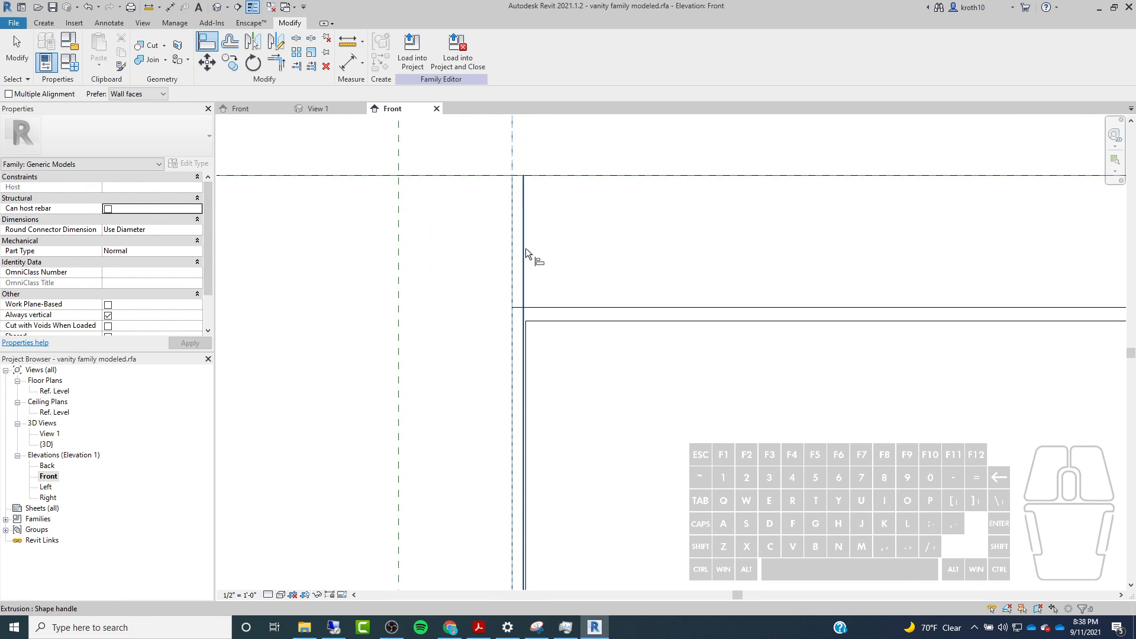
pyautogui.click(526, 248)
pyautogui.click(536, 375)
pyautogui.click(511, 122)
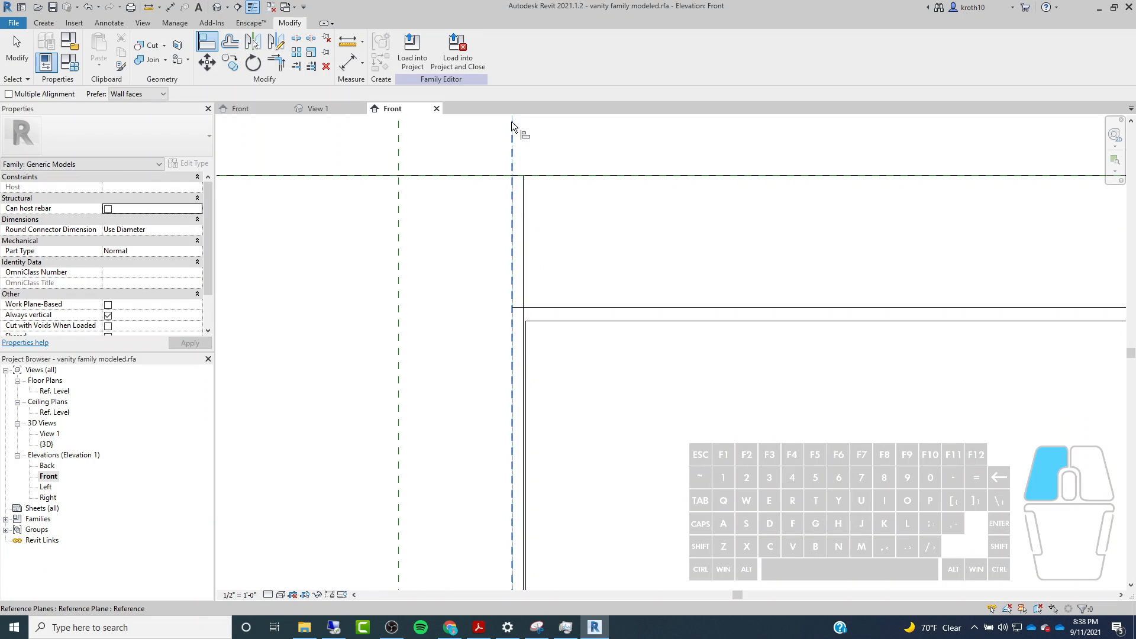
pyautogui.click(524, 236)
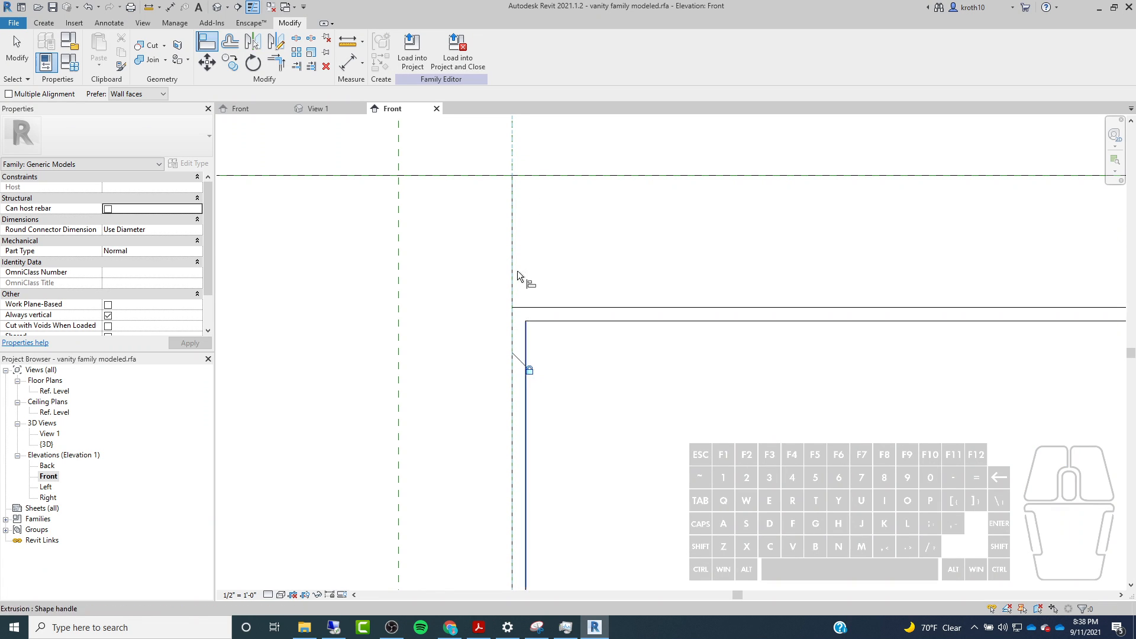
# Align the coinciding extrusion edge below the cabinet top to the innermost left reference plane and lock it.
pyautogui.click(511, 230)
pyautogui.click(513, 152)
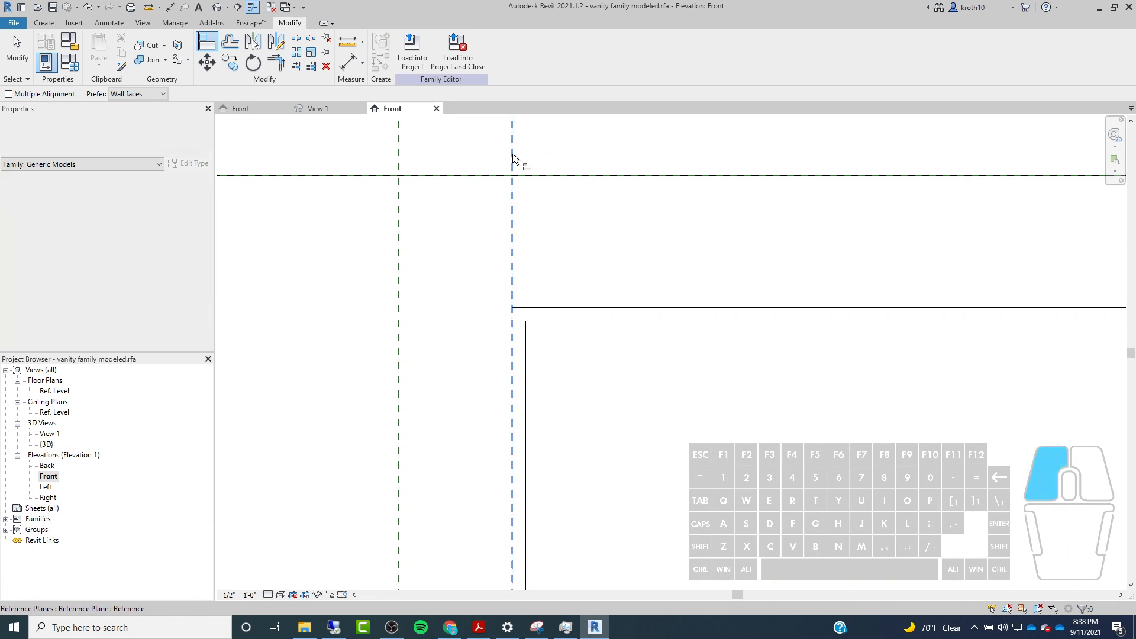
pyautogui.click(512, 235)
pyautogui.click(499, 340)
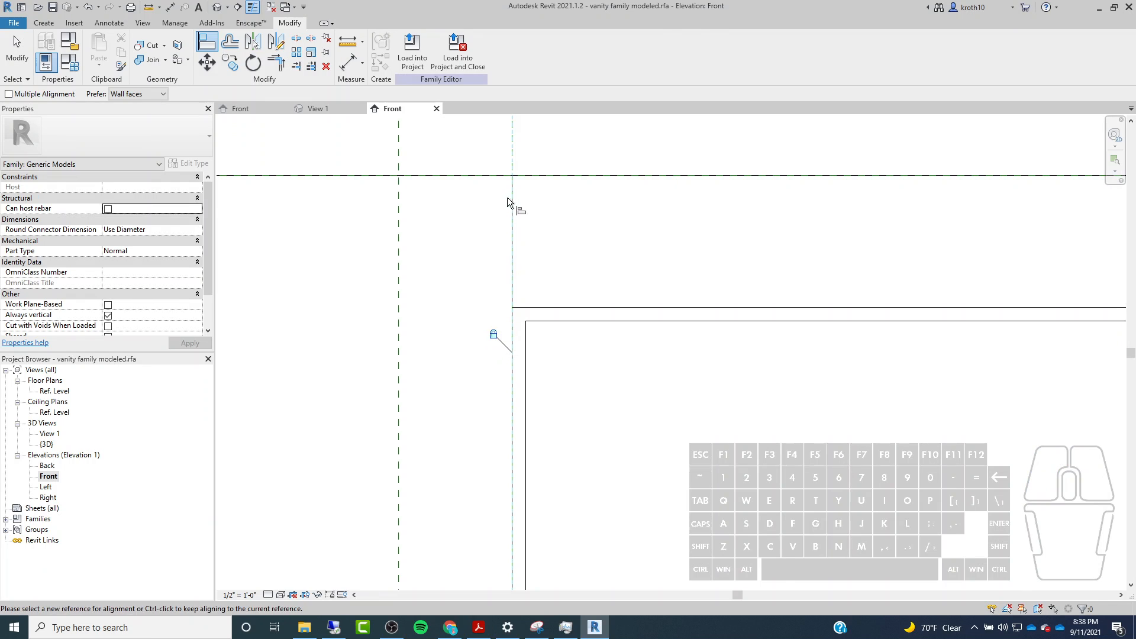
# Align the door's left edge to the innermost left reference plane and lock the alignment.
pyautogui.scroll(-3, 508, 185)
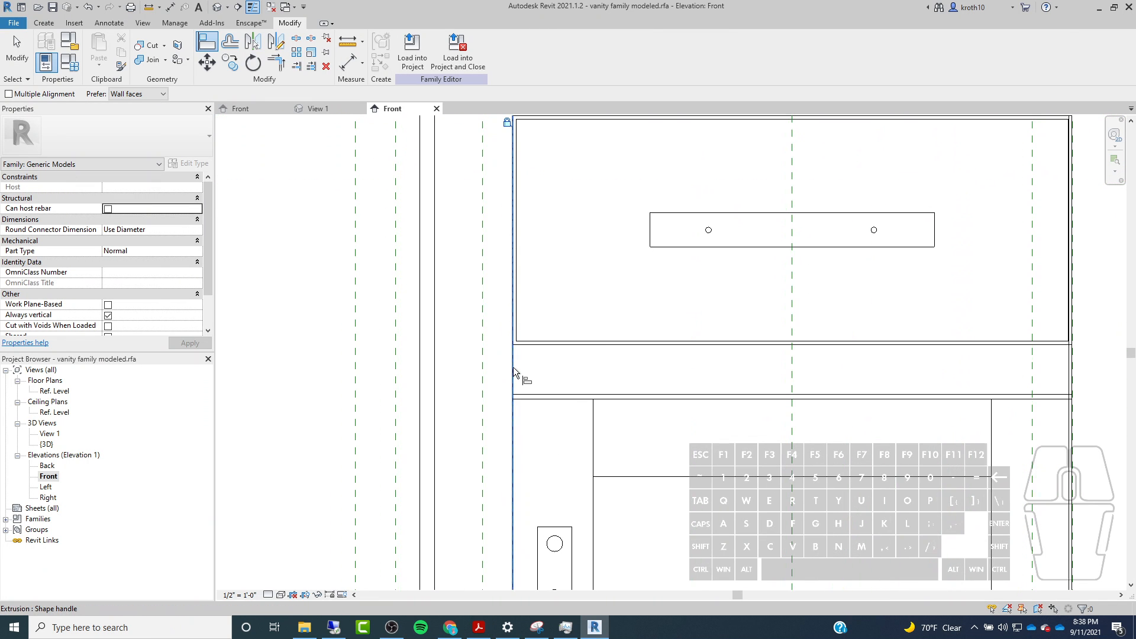
pyautogui.scroll(-2, 521, 266)
pyautogui.scroll(1, 529, 195)
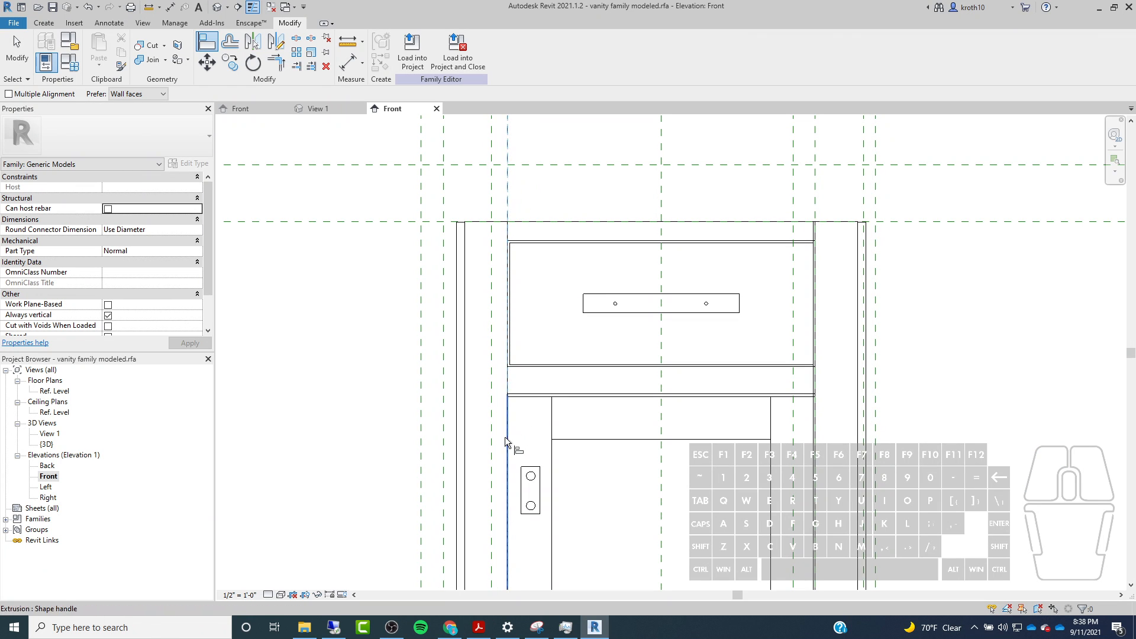
pyautogui.moveTo(509, 448); pyautogui.dragTo(519, 275, button='middle')
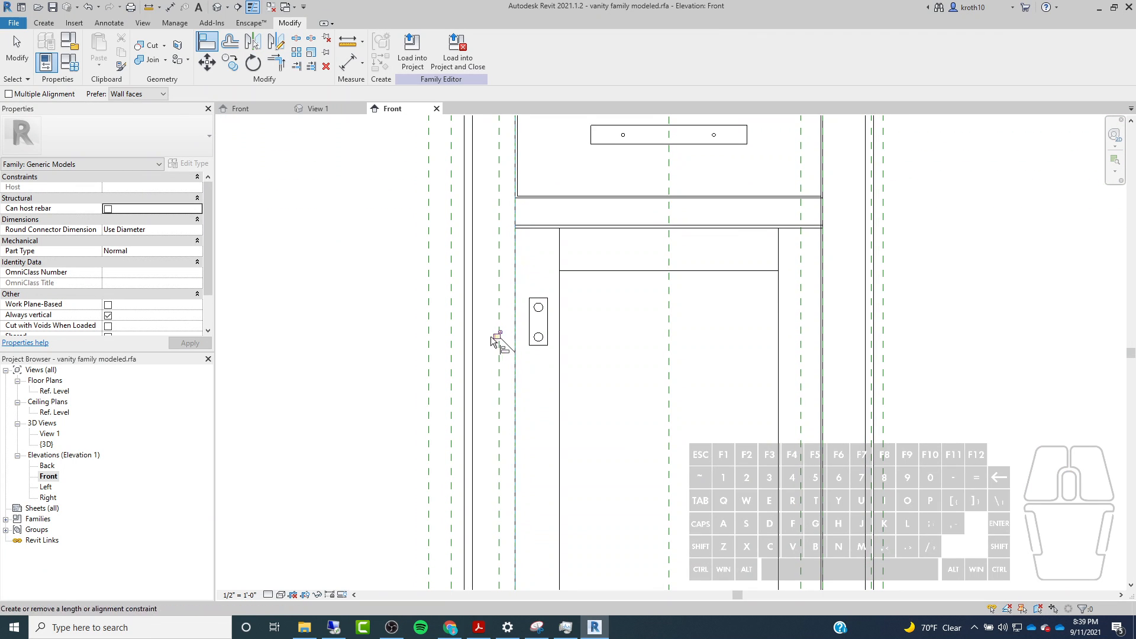
pyautogui.scroll(-3, 510, 331)
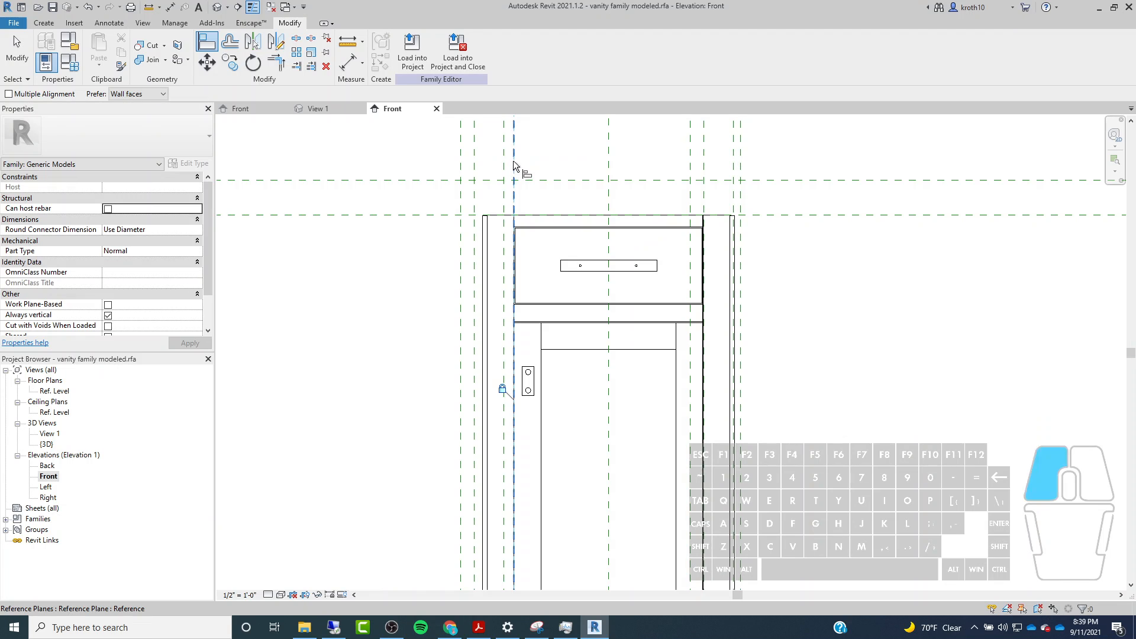
# Align the extrusion edge at the door's lower left corner and the bottom rail's left end to the innermost left reference plane.
pyautogui.click(514, 156)
pyautogui.scroll(5, 518, 312)
pyautogui.scroll(1, 521, 378)
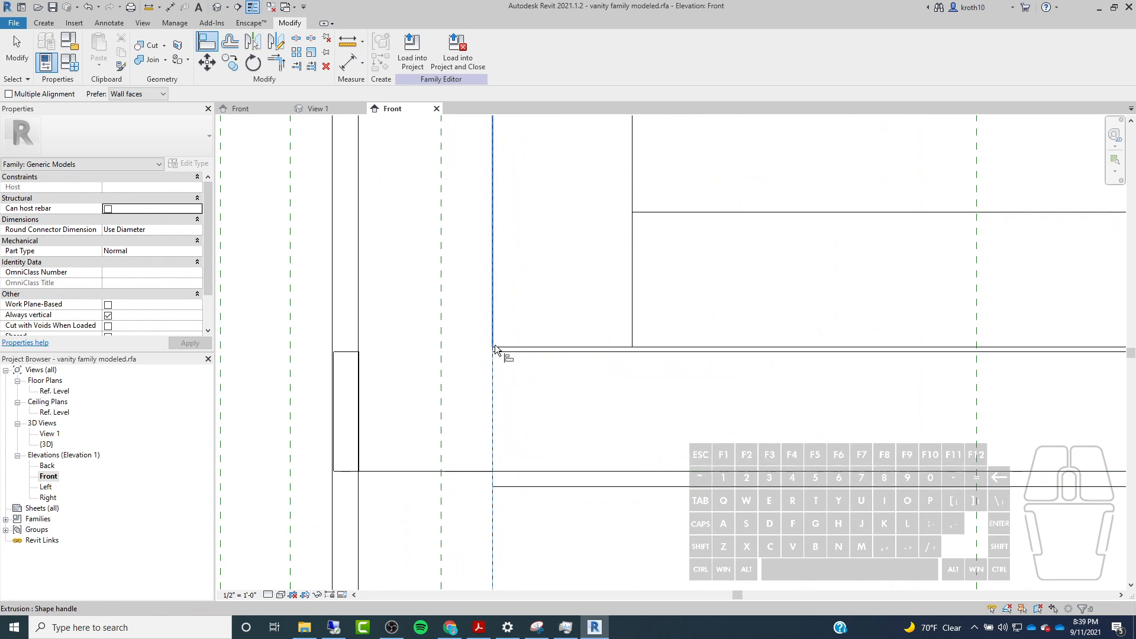
pyautogui.click(494, 354)
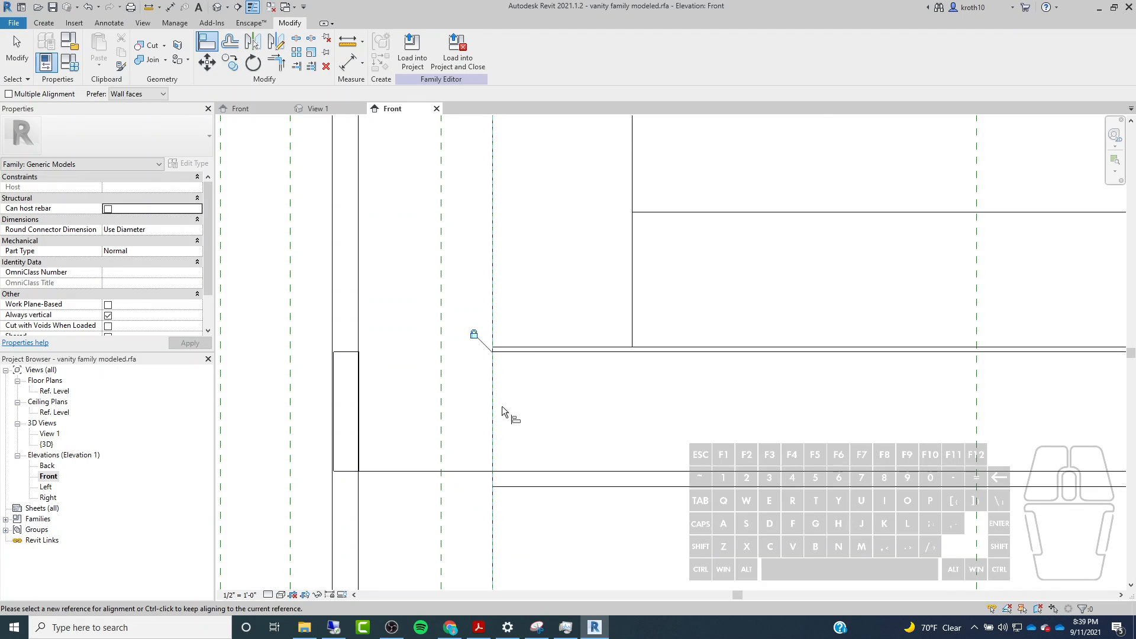
pyautogui.scroll(-5, 501, 406)
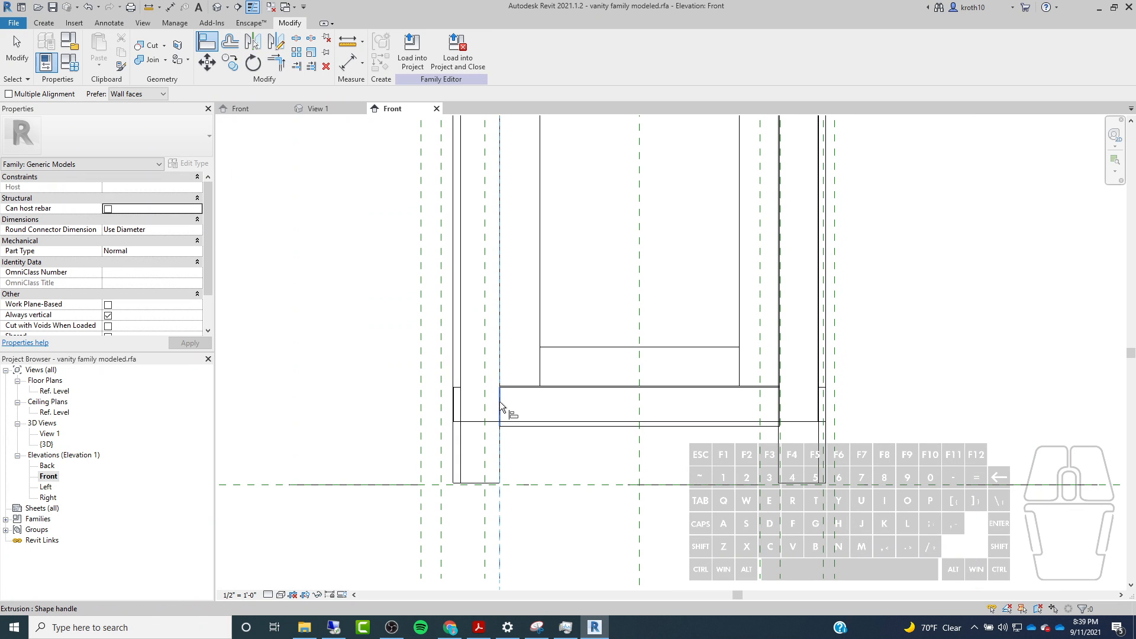
pyautogui.click(500, 401)
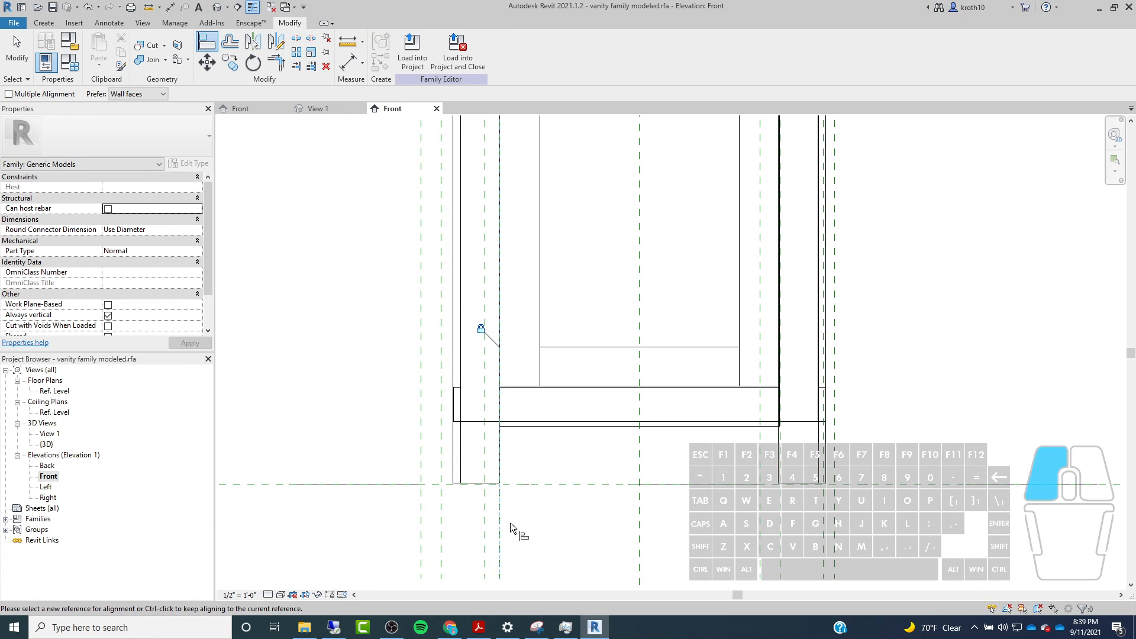
# Align the bottom rail's left end to the innermost left reference plane and lock the alignment.
pyautogui.scroll(4, 491, 435)
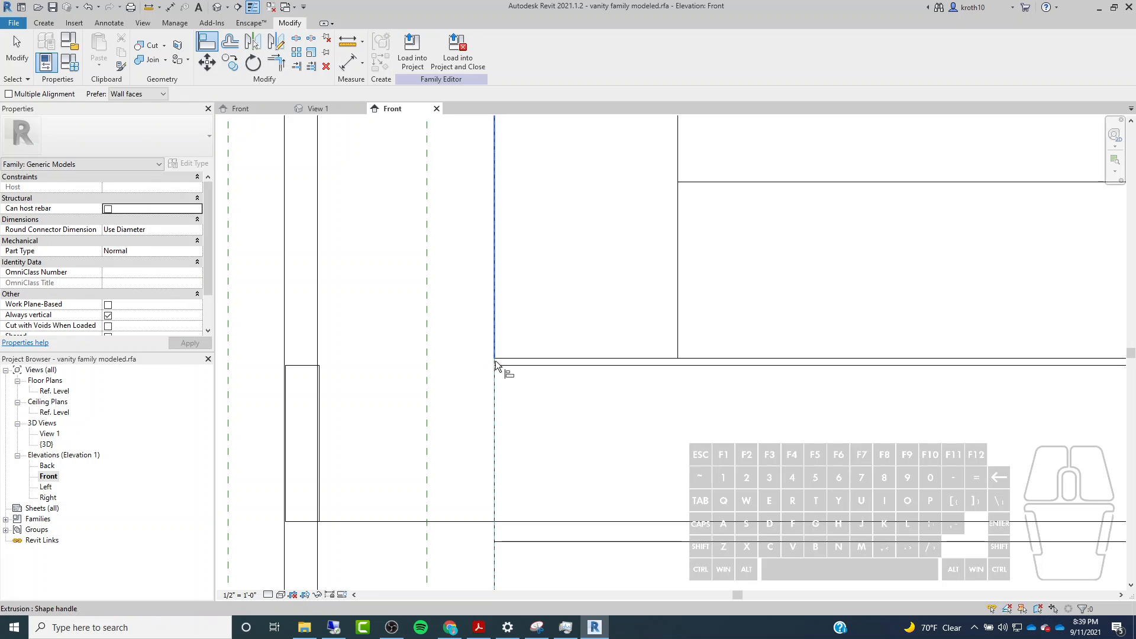
pyautogui.scroll(3, 495, 363)
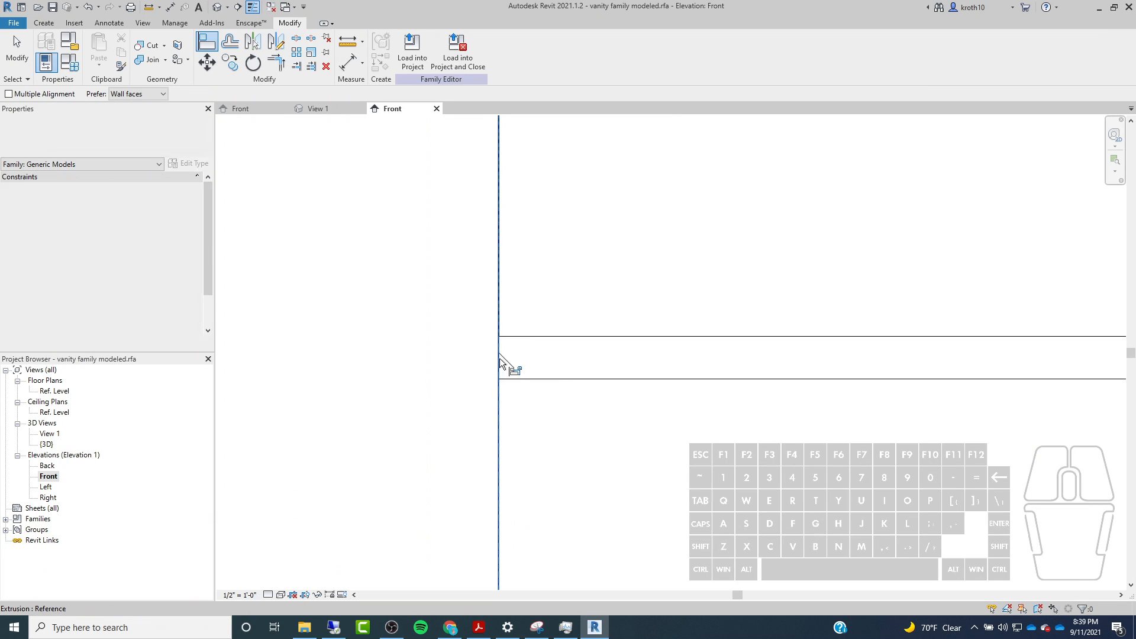
pyautogui.scroll(-2, 500, 358)
pyautogui.scroll(-2, 506, 341)
pyautogui.moveTo(507, 304); pyautogui.dragTo(501, 279, button='middle')
pyautogui.scroll(-2, 497, 450)
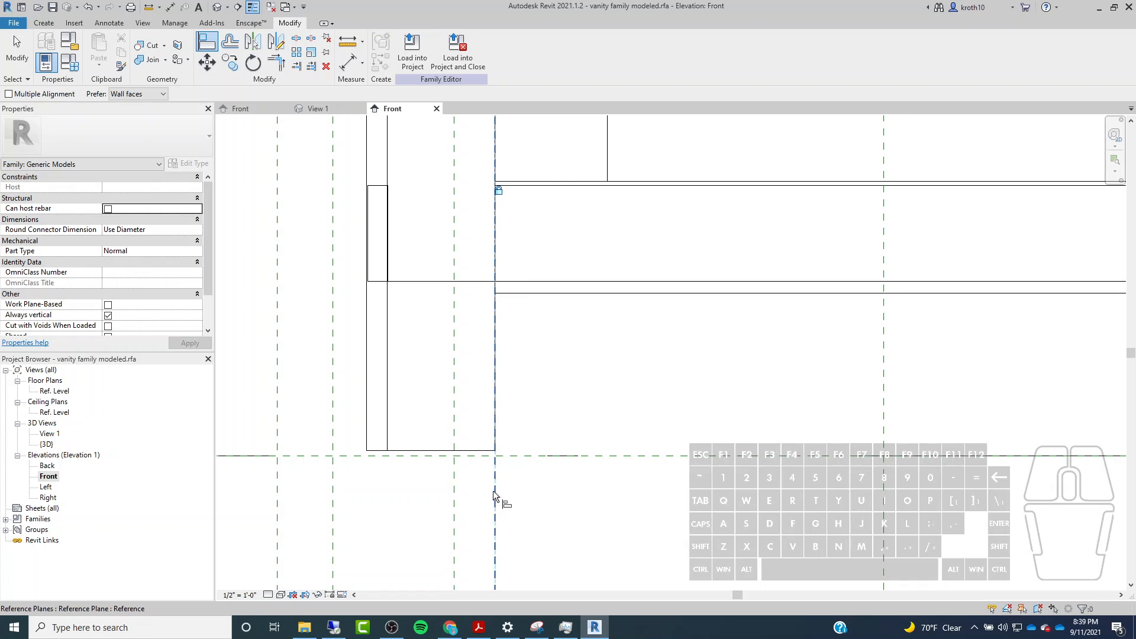
# Align the left leg's coinciding inner edges to the innermost left reference plane and lock them.
pyautogui.click(493, 491)
pyautogui.click(496, 299)
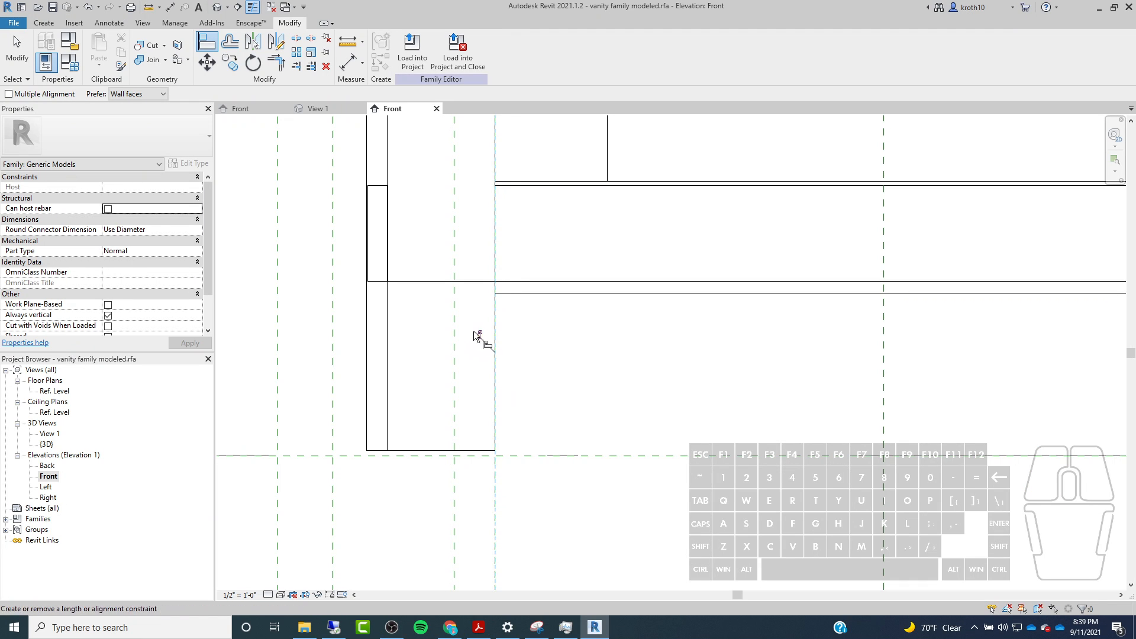
pyautogui.scroll(-2, 477, 330)
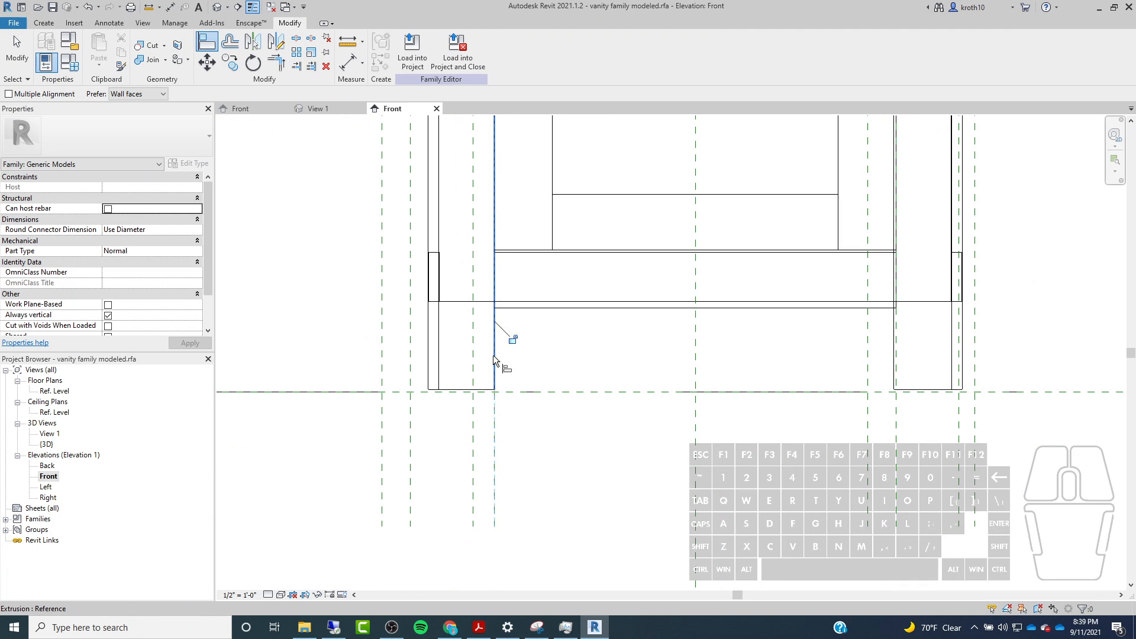
pyautogui.scroll(-3, 591, 375)
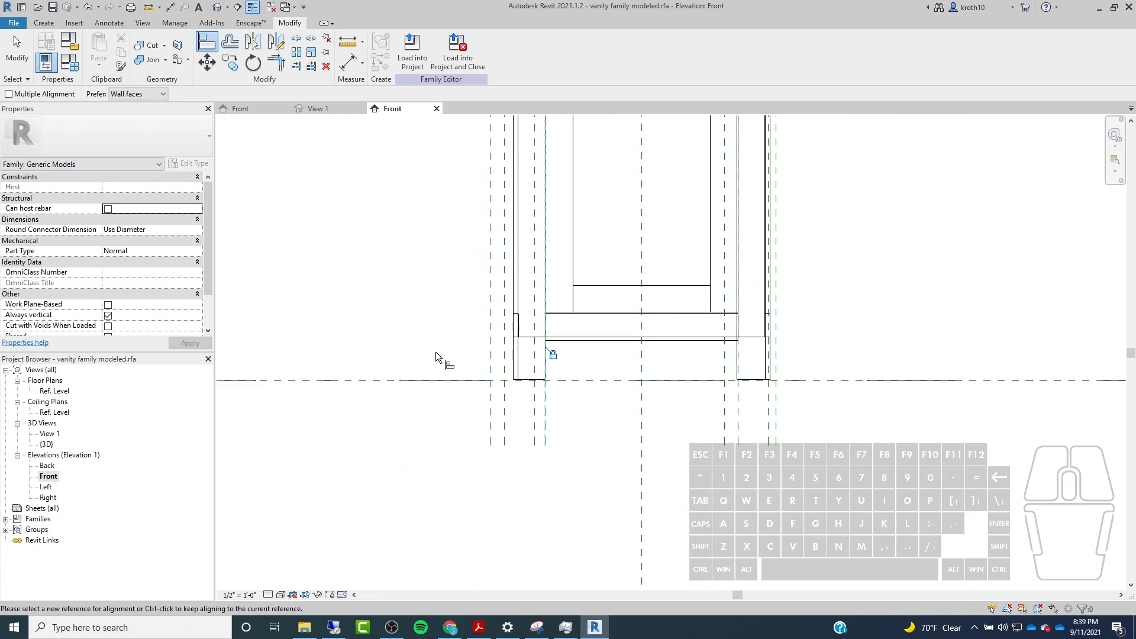
# Align the bottom edges of the left leg and its outer strip to the horizontal base reference plane and lock them.
pyautogui.moveTo(435, 355); pyautogui.dragTo(552, 376, button='middle')
pyautogui.scroll(5, 673, 396)
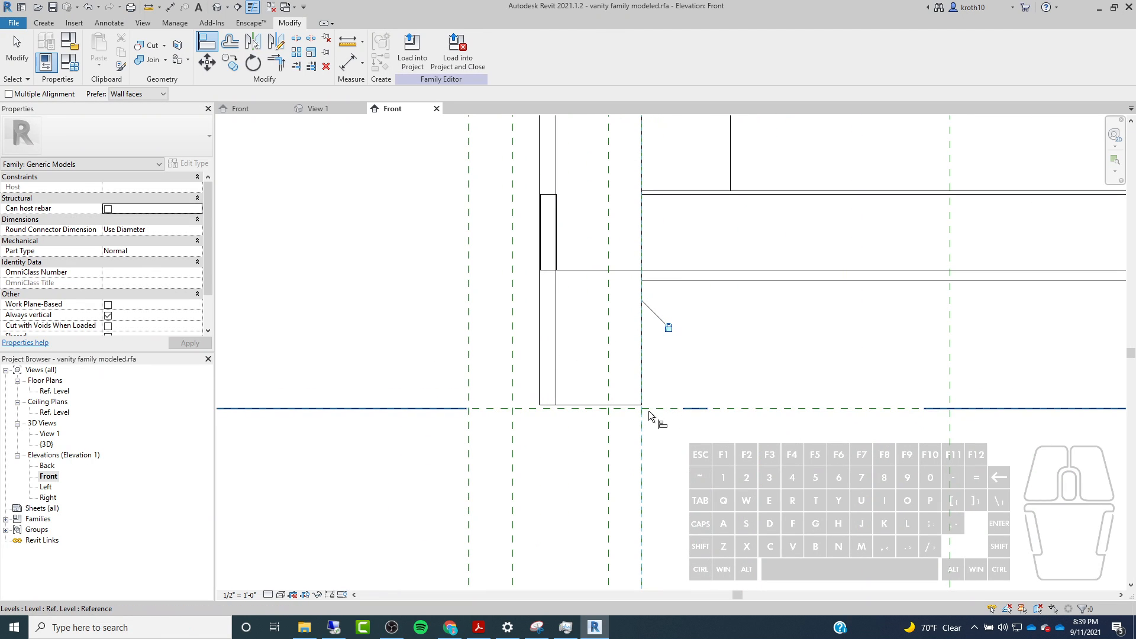
pyautogui.click(630, 406)
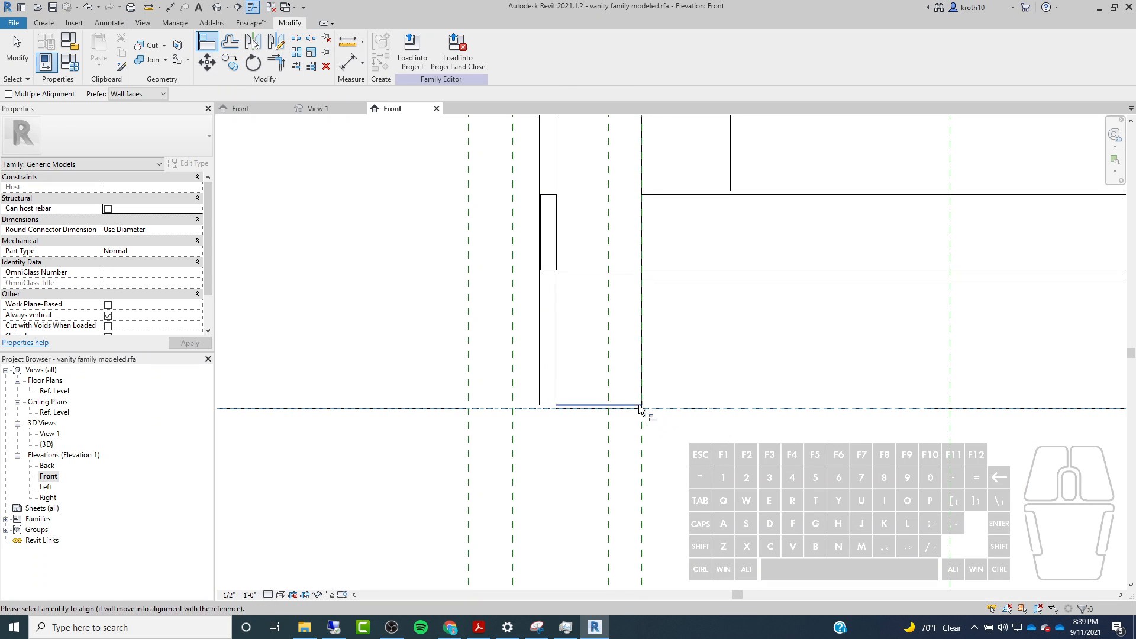
pyautogui.click(661, 408)
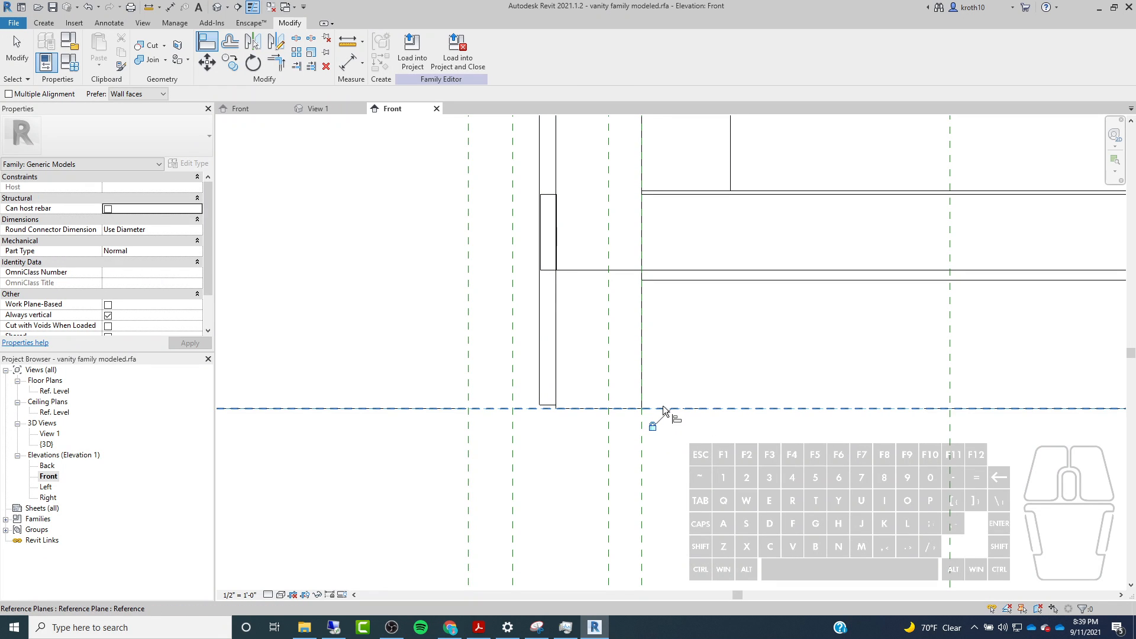
pyautogui.click(550, 406)
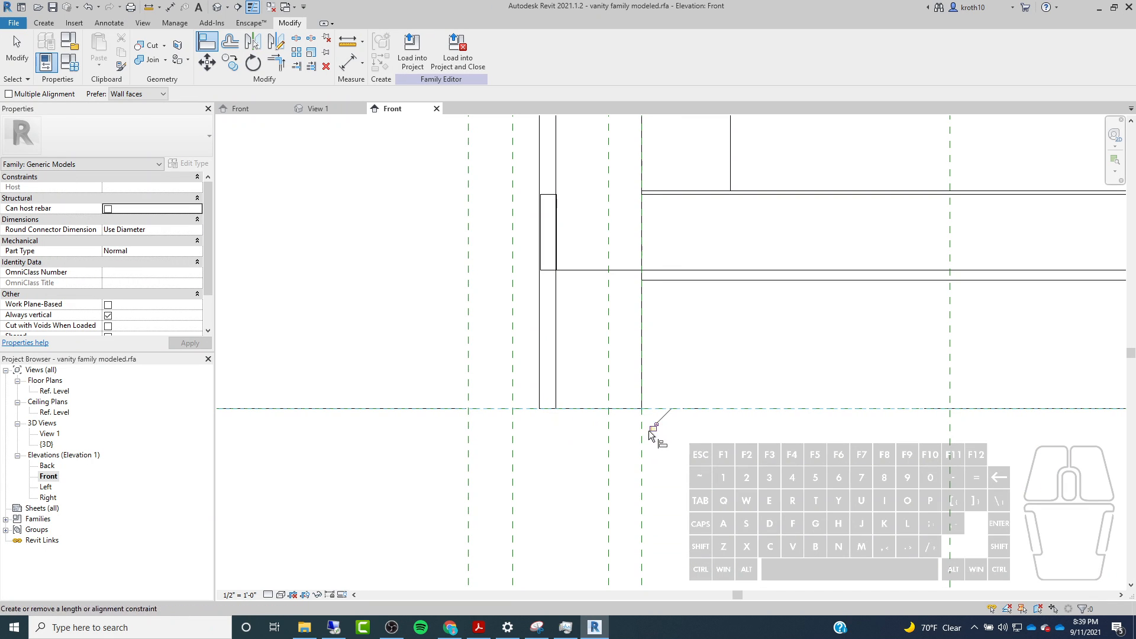
# Align the right leg's front bottom edge to the horizontal base reference plane and lock it.
pyautogui.scroll(-3, 483, 378)
pyautogui.scroll(2, 808, 402)
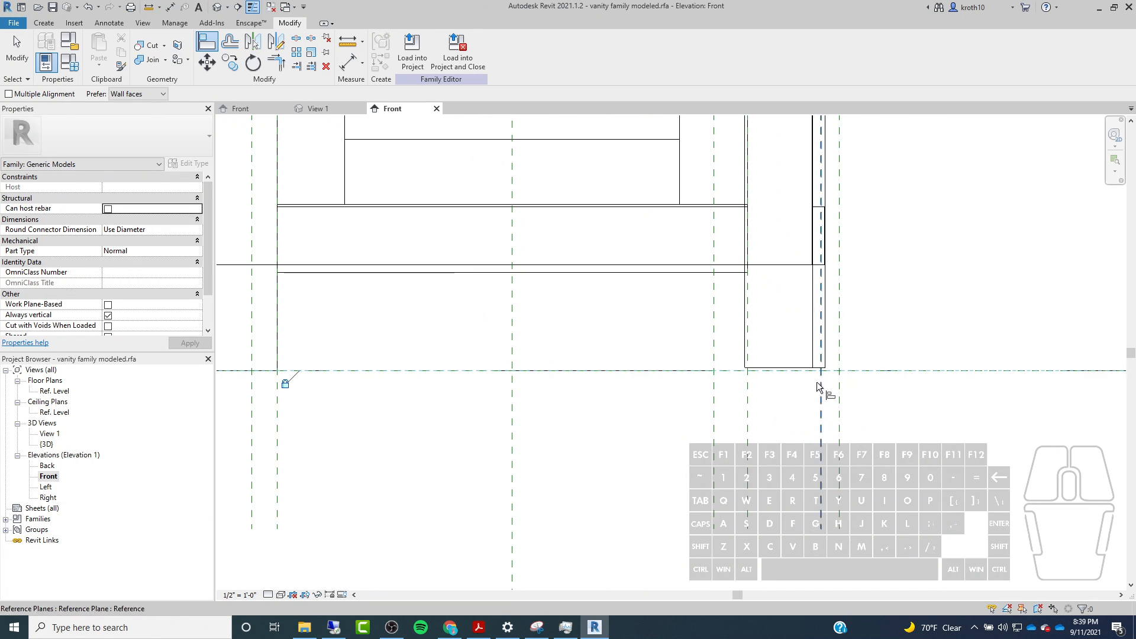
pyautogui.scroll(3, 762, 367)
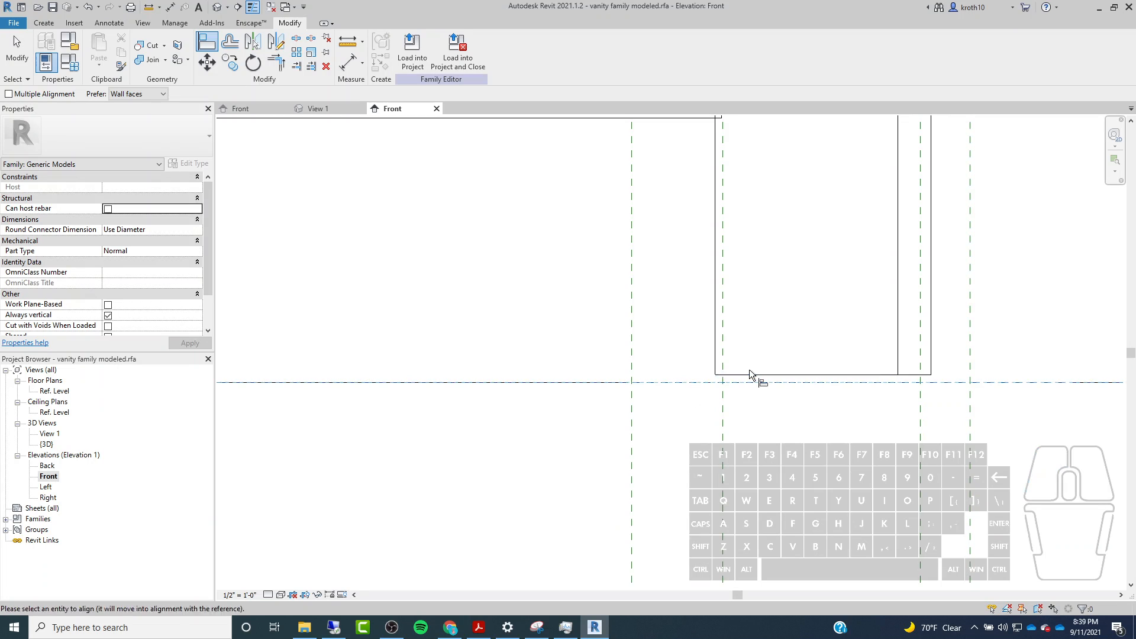
pyautogui.click(686, 381)
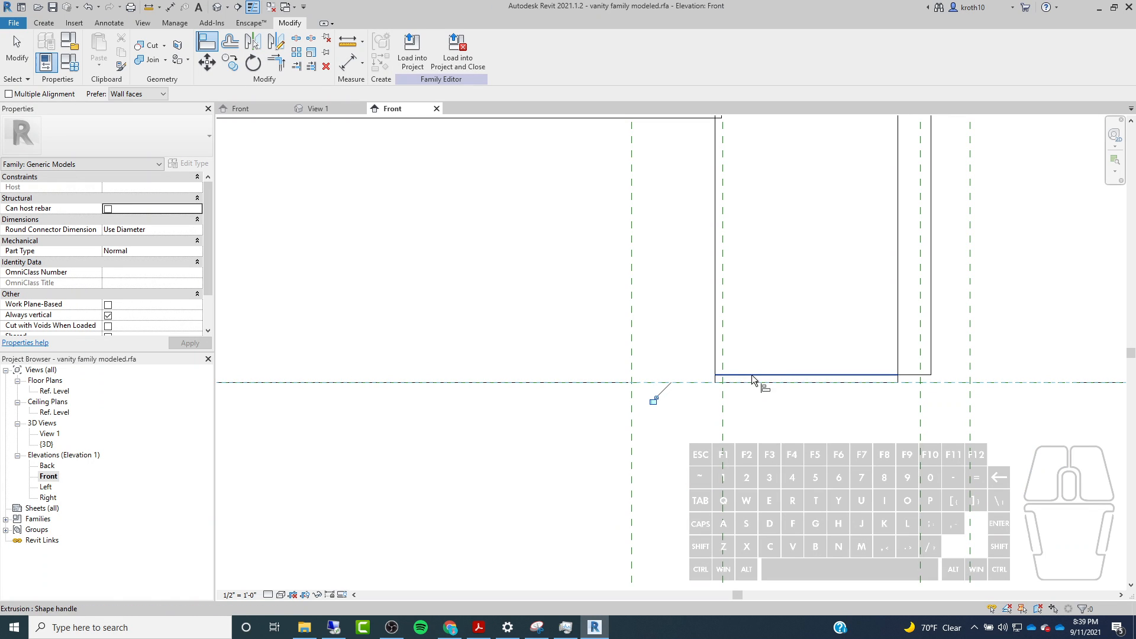
pyautogui.click(757, 375)
# Align the right leg's second bottom edge and its outer strip's bottom edge to the base reference plane and lock both.
pyautogui.click(657, 382)
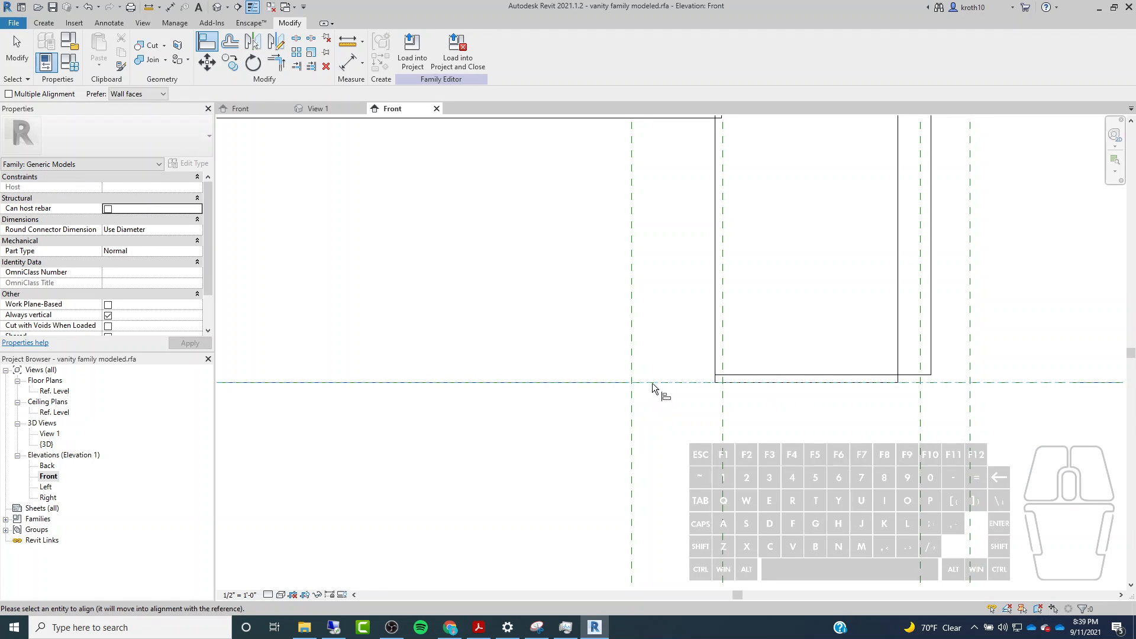
pyautogui.click(658, 393)
pyautogui.click(793, 376)
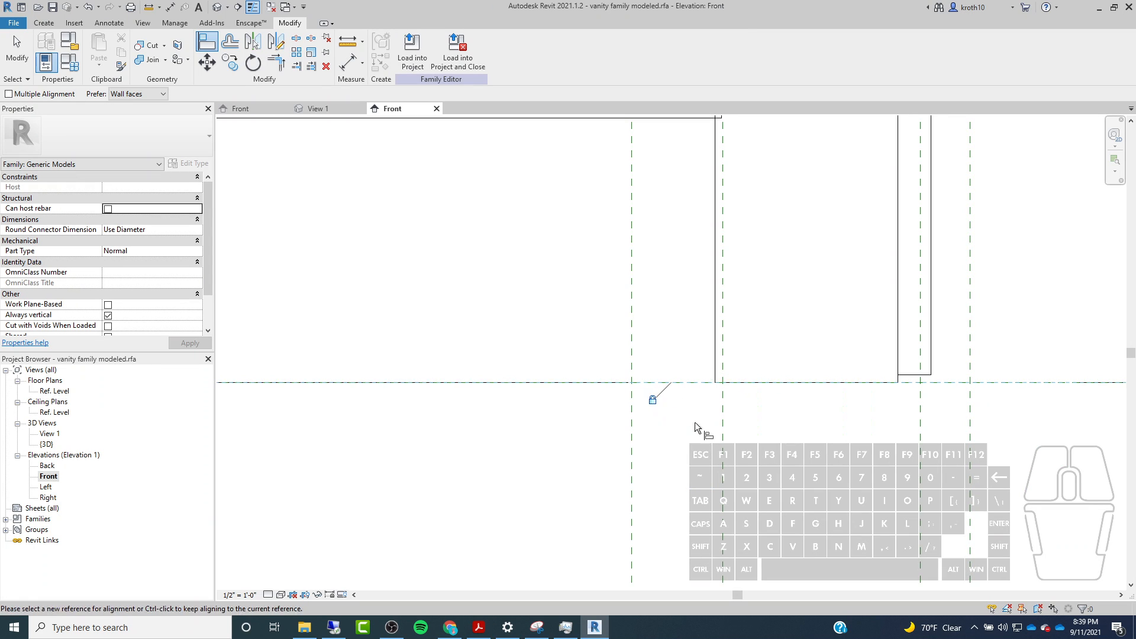
pyautogui.click(686, 387)
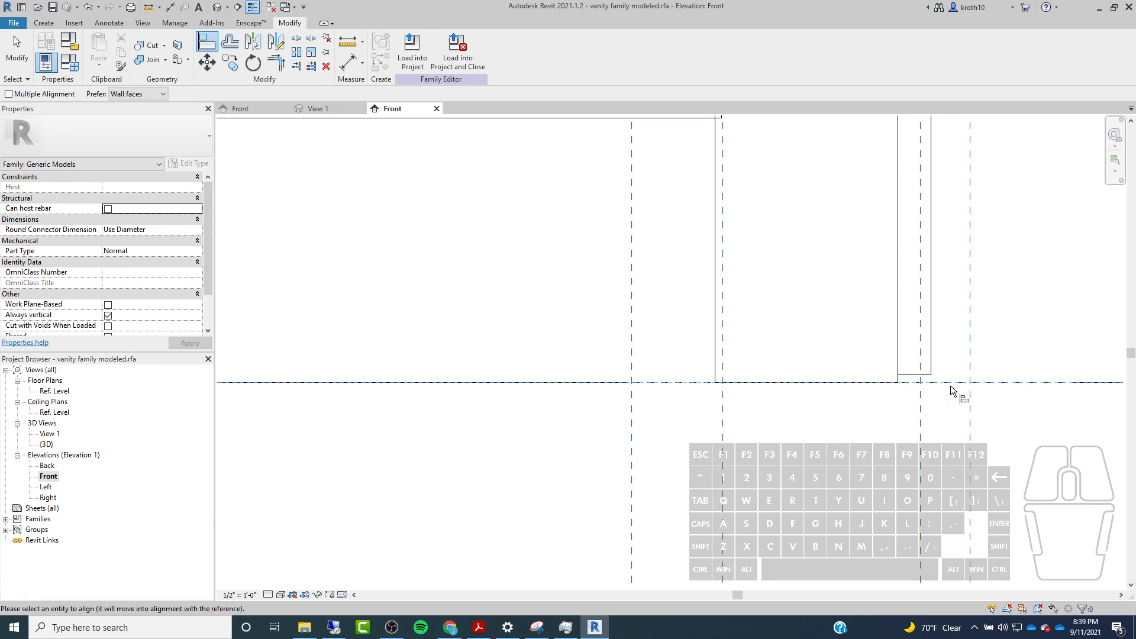
pyautogui.click(903, 377)
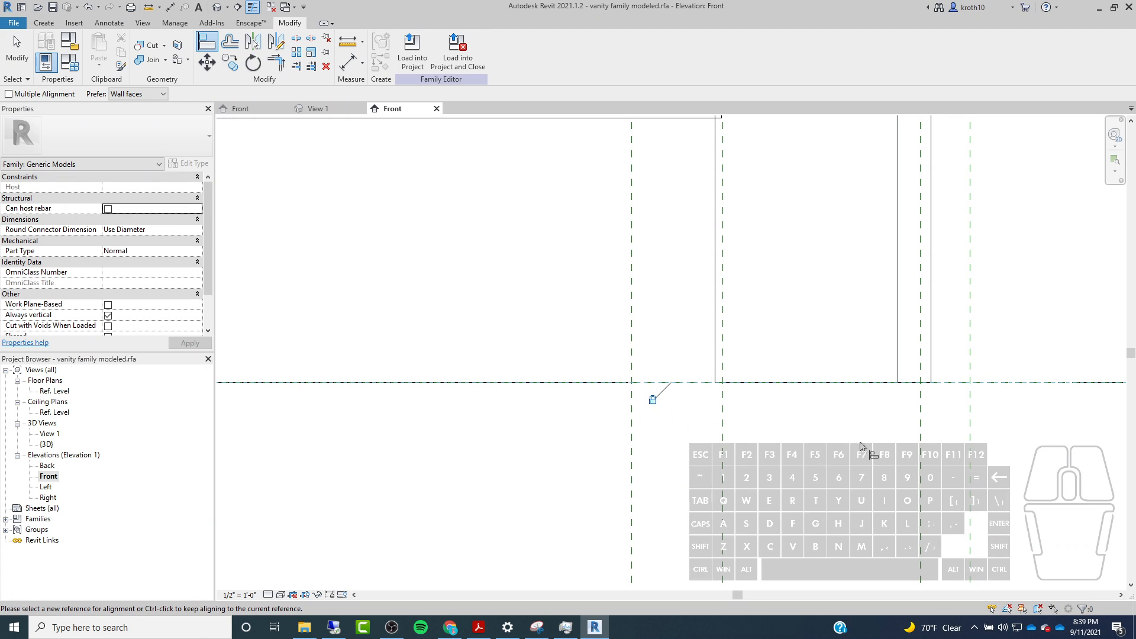
# Align the third reference plane from the left to the drawer front's left edge and lock the alignment.
pyautogui.scroll(-3, 861, 446)
pyautogui.scroll(3, 708, 484)
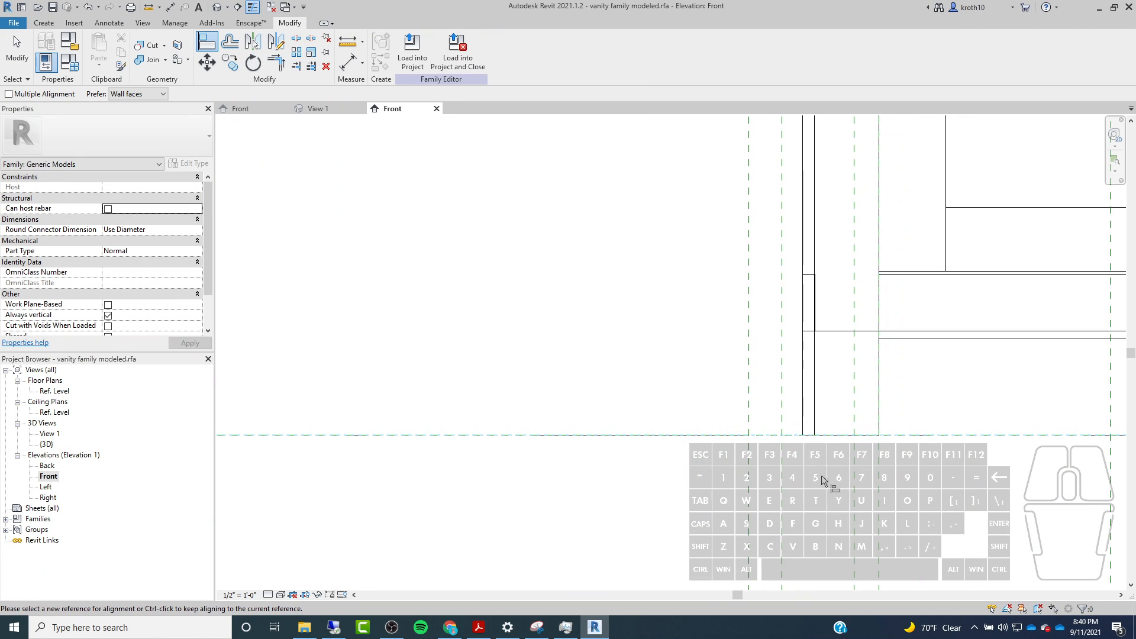
pyautogui.click(853, 411)
pyautogui.scroll(-3, 735, 495)
pyautogui.scroll(2, 730, 515)
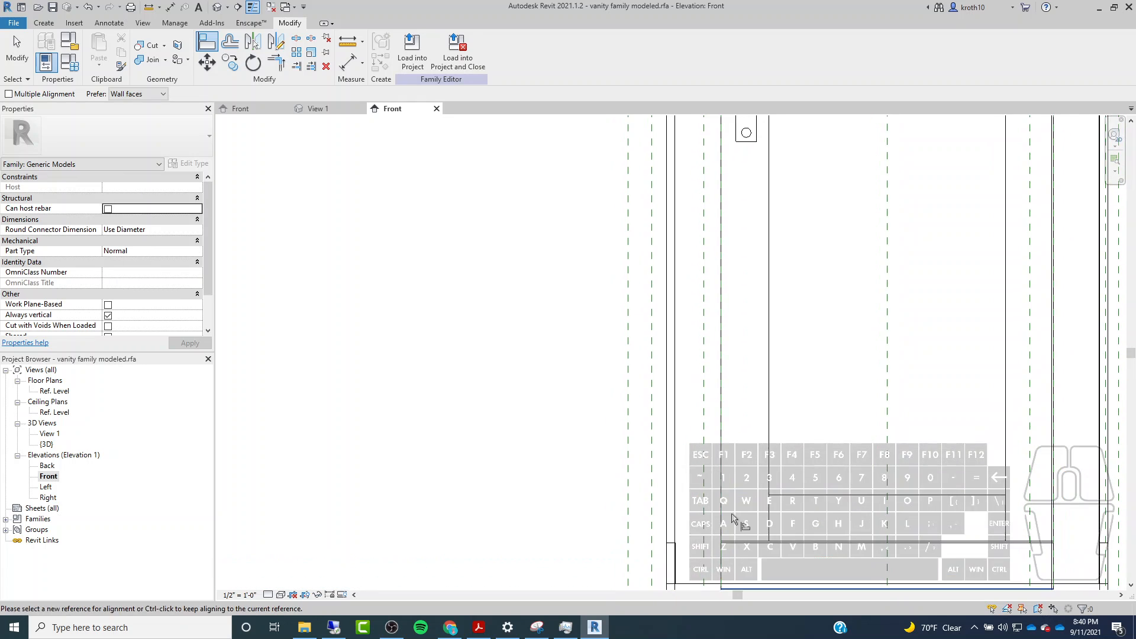
pyautogui.scroll(-1, 724, 398)
pyautogui.moveTo(728, 225); pyautogui.dragTo(716, 303, button='middle')
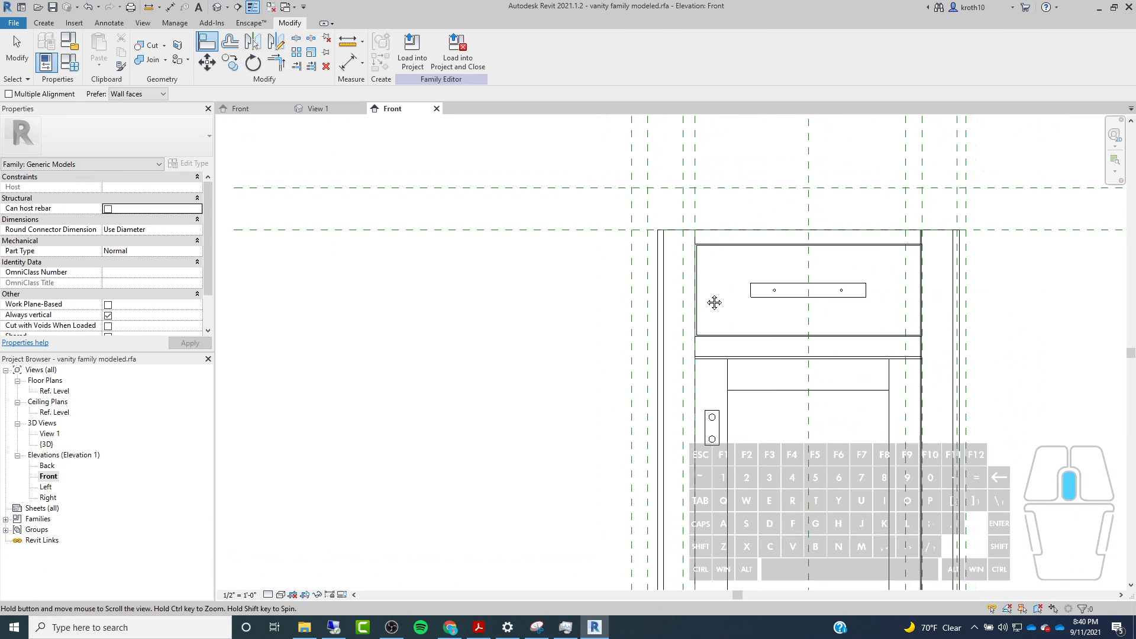
pyautogui.scroll(2, 700, 214)
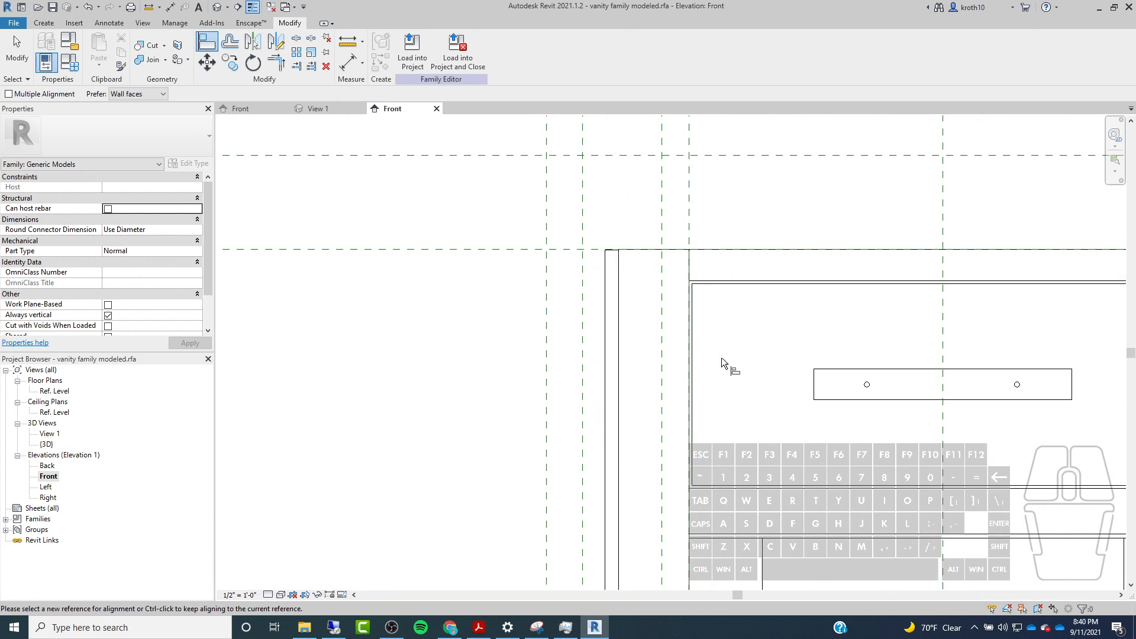
pyautogui.moveTo(728, 363); pyautogui.dragTo(702, 325, button='middle')
pyautogui.scroll(3, 630, 218)
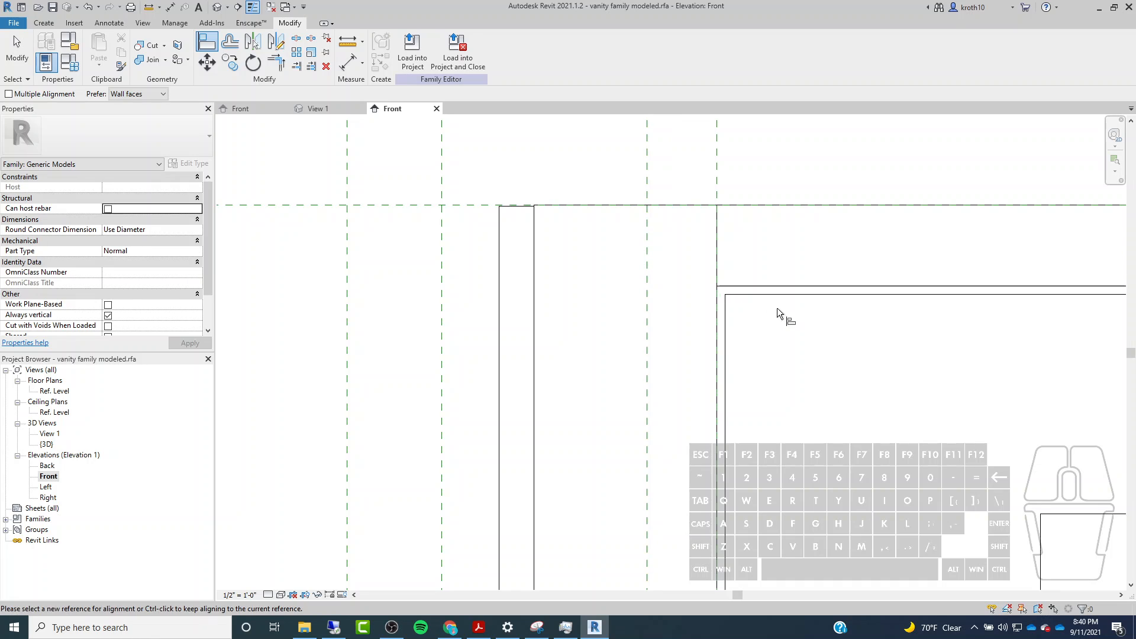
pyautogui.moveTo(731, 362); pyautogui.dragTo(656, 329, button='middle')
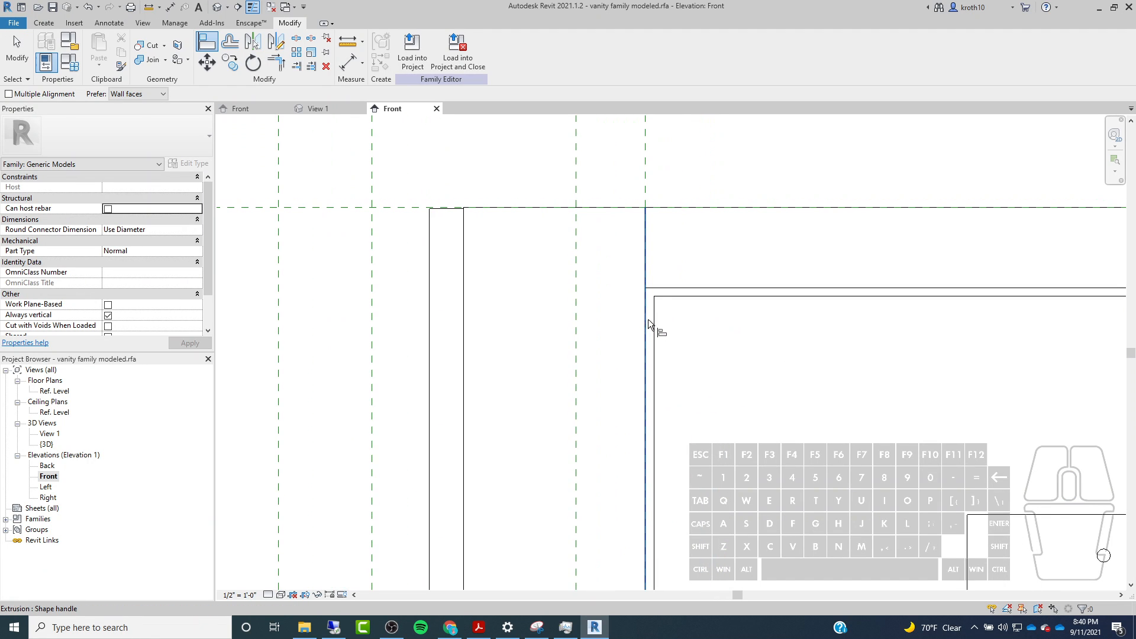
pyautogui.click(654, 317)
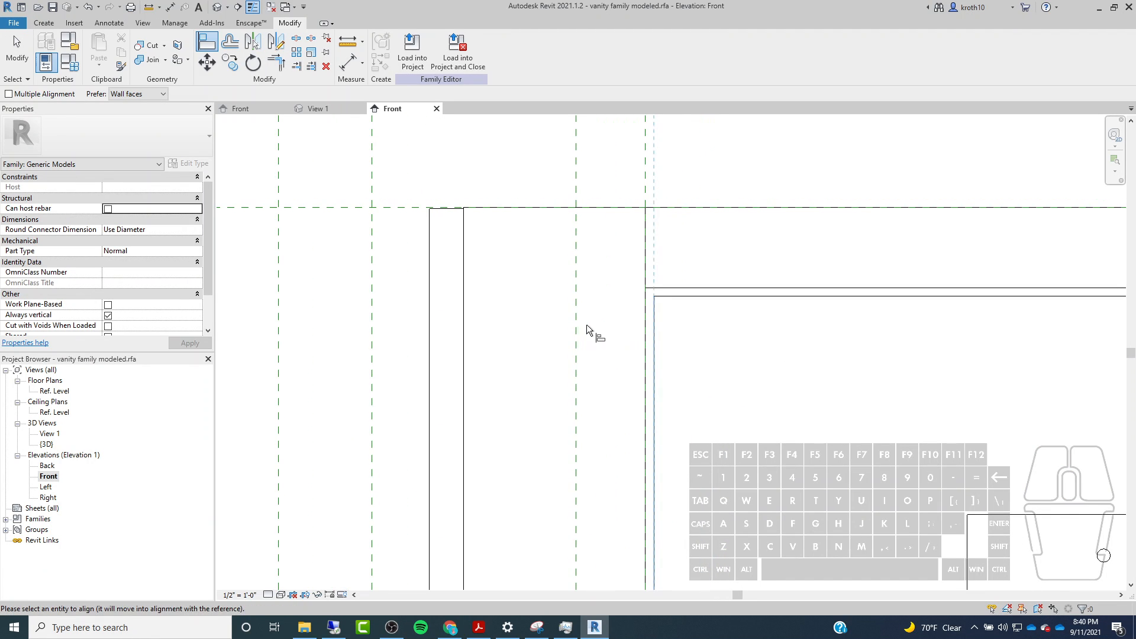
pyautogui.click(581, 325)
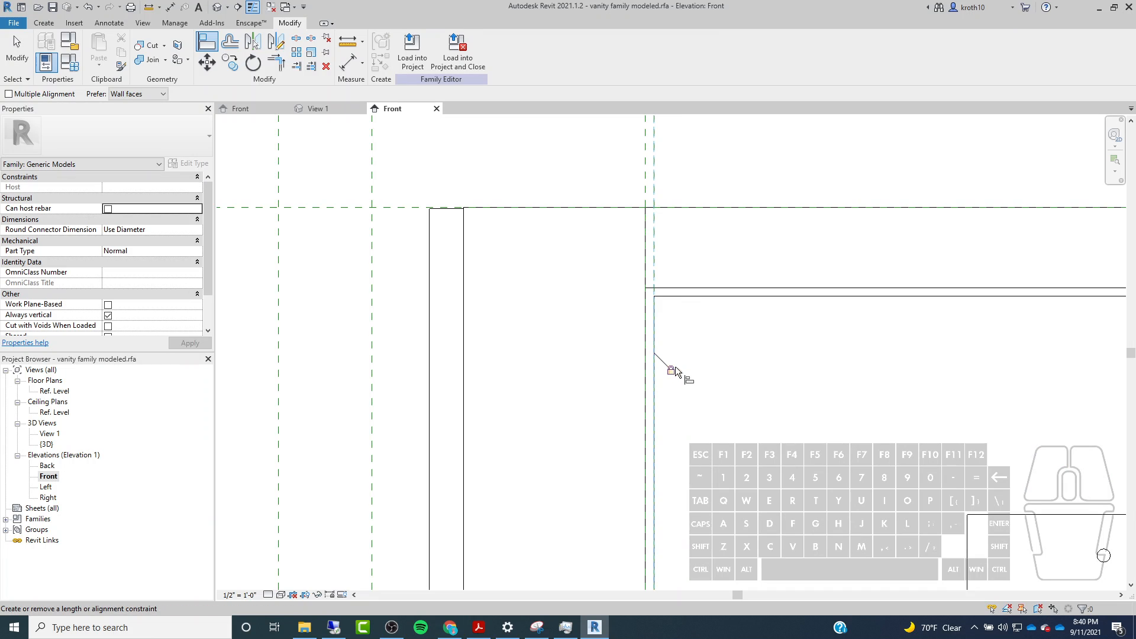
pyautogui.scroll(-2, 695, 244)
# Align the second reference plane from the left to the inner edge of the left leg's outer strip and lock it.
pyautogui.moveTo(697, 349); pyautogui.dragTo(672, 147, button='middle')
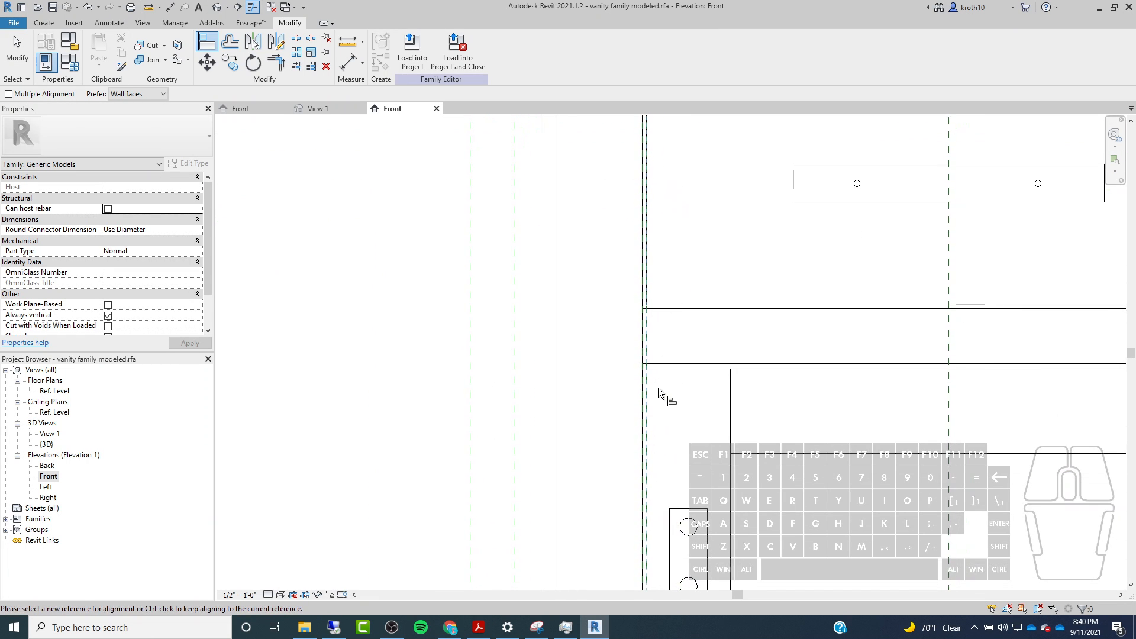
pyautogui.scroll(2, 658, 389)
pyautogui.click(633, 273)
pyautogui.moveTo(623, 455); pyautogui.dragTo(629, 127, button='middle')
pyautogui.scroll(-2, 627, 219)
pyautogui.moveTo(647, 401); pyautogui.dragTo(649, 154, button='middle')
pyautogui.scroll(-1, 639, 148)
pyautogui.scroll(-7, 632, 243)
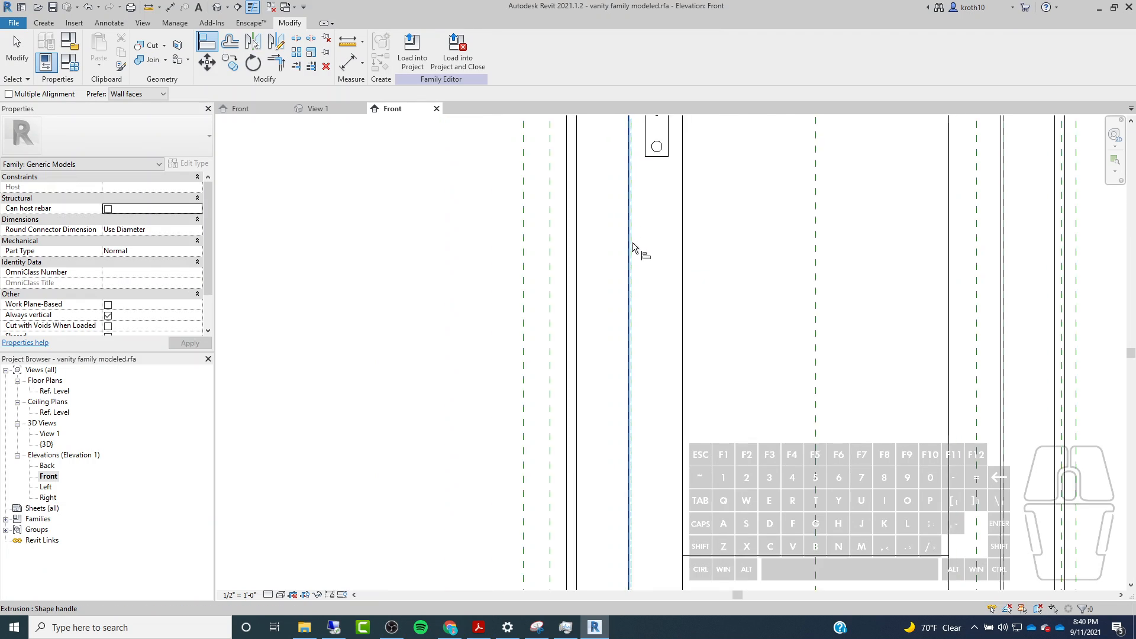
pyautogui.scroll(5, 628, 366)
pyautogui.scroll(-2, 650, 416)
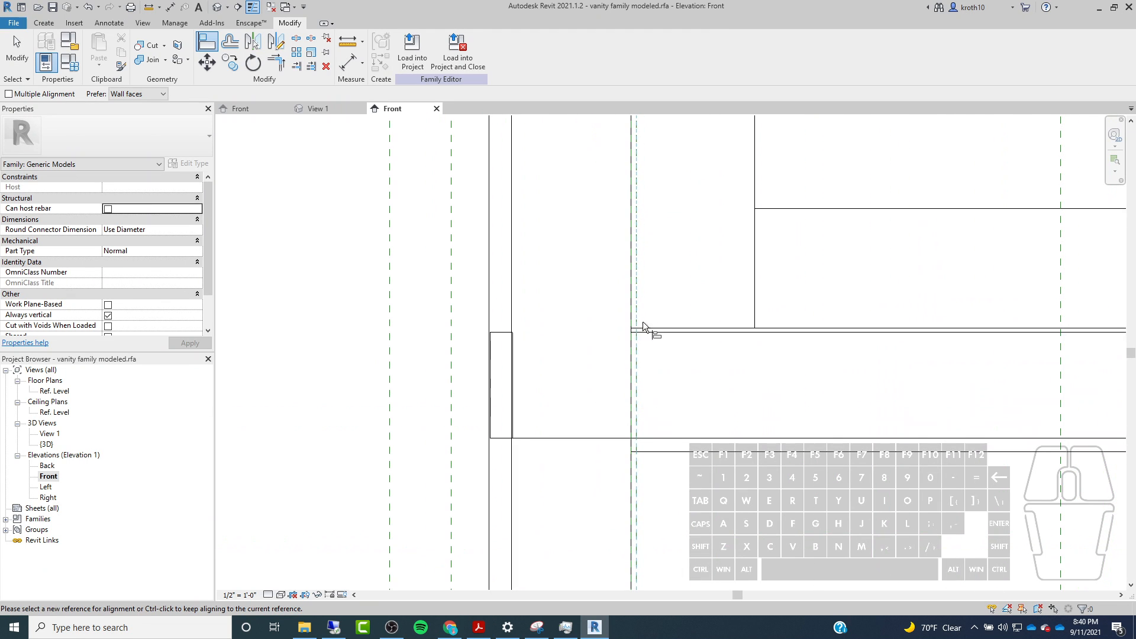
pyautogui.click(592, 528)
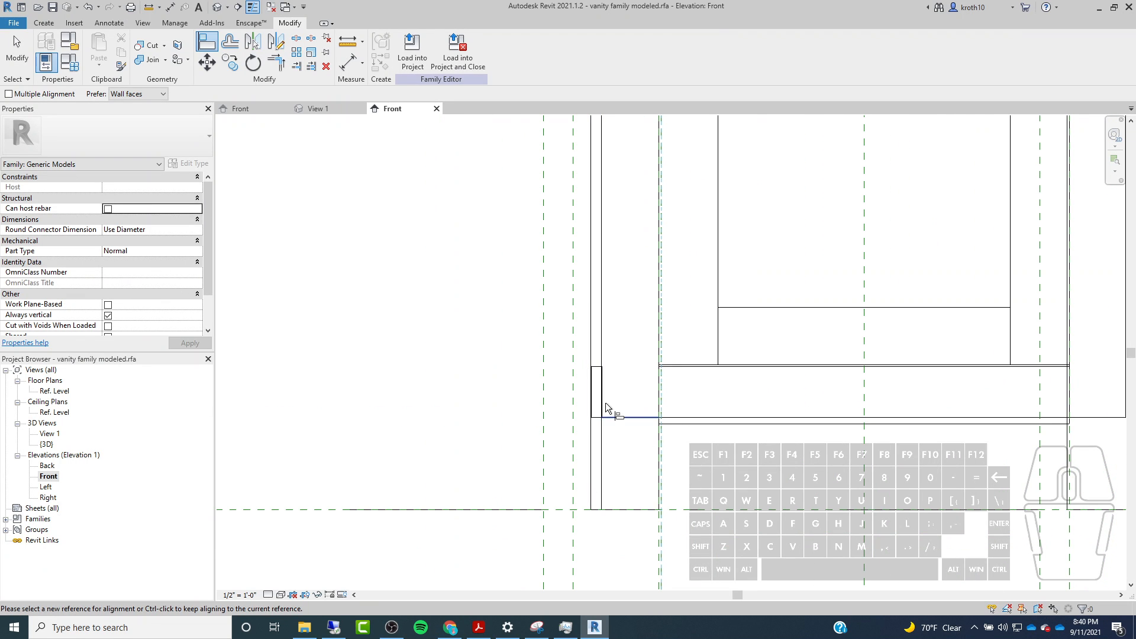
pyautogui.moveTo(583, 369); pyautogui.dragTo(628, 382, button='middle')
pyautogui.scroll(2, 619, 459)
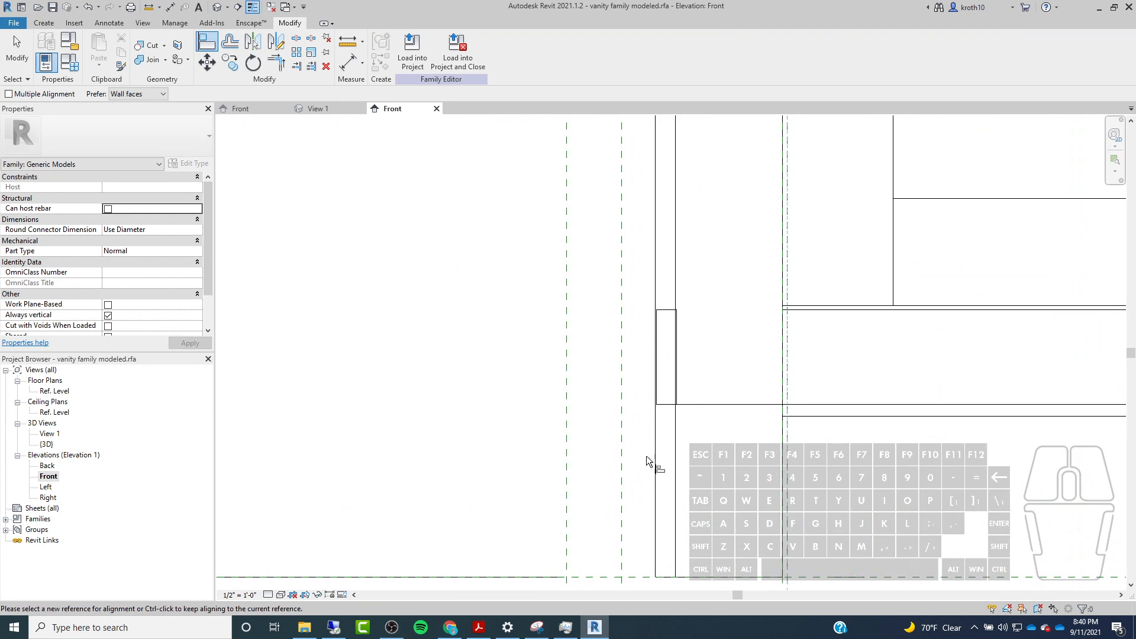
pyautogui.click(673, 474)
pyautogui.click(695, 372)
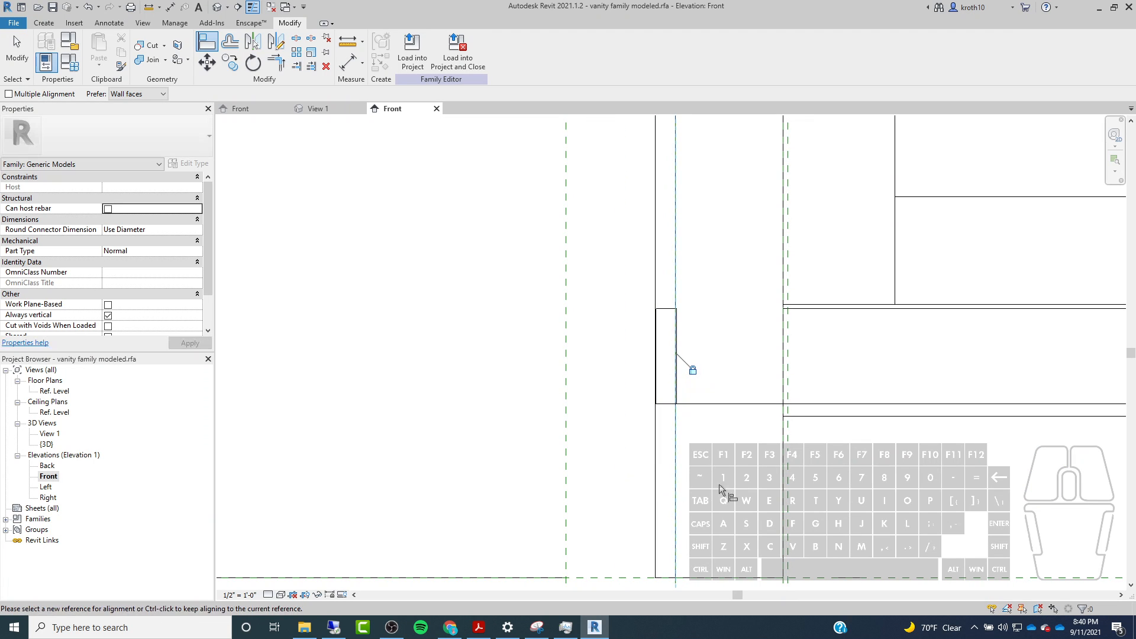
# With Multiple Alignment enabled, align the right edge of the small block at the left leg's bottom-rail height to the second left reference plane.
pyautogui.scroll(2, 685, 390)
pyautogui.scroll(-4, 669, 298)
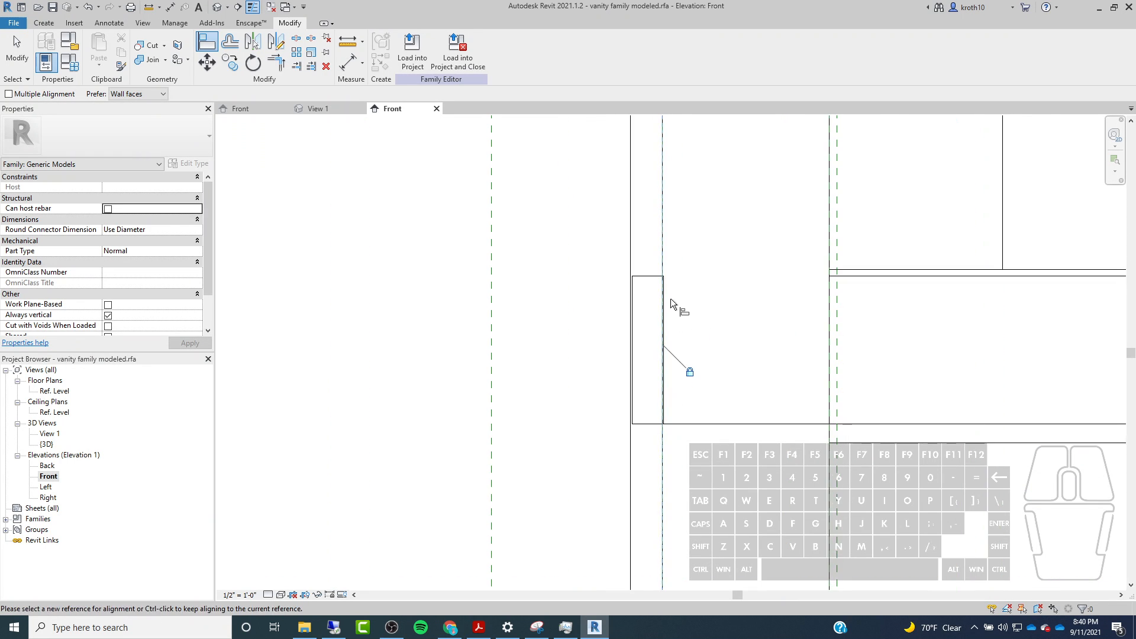
pyautogui.click(670, 471)
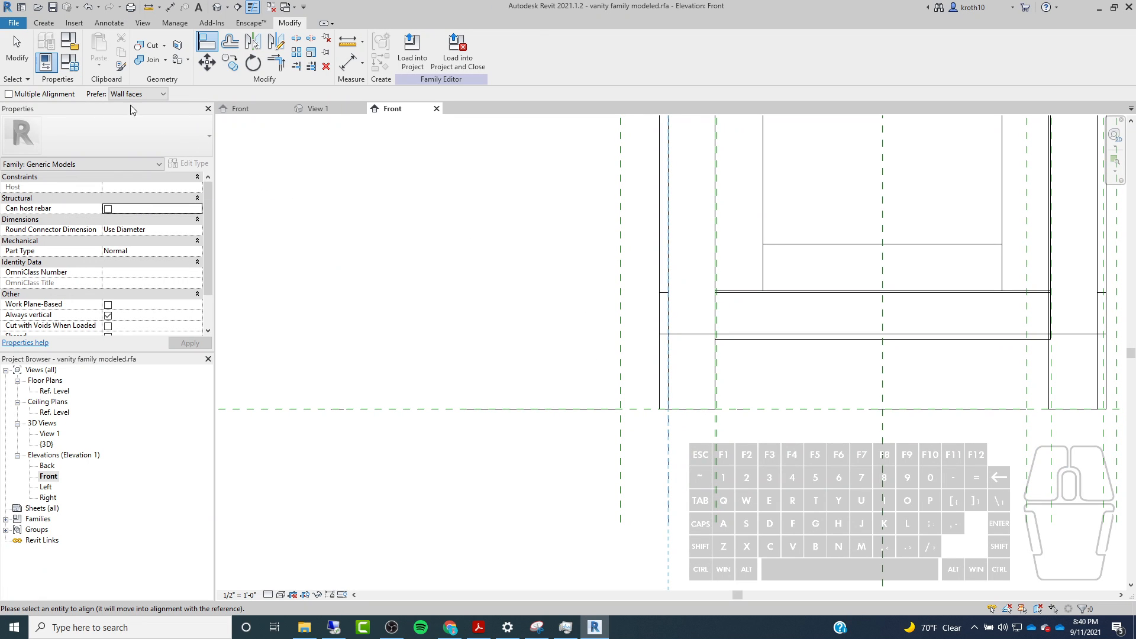
pyautogui.scroll(5, 680, 324)
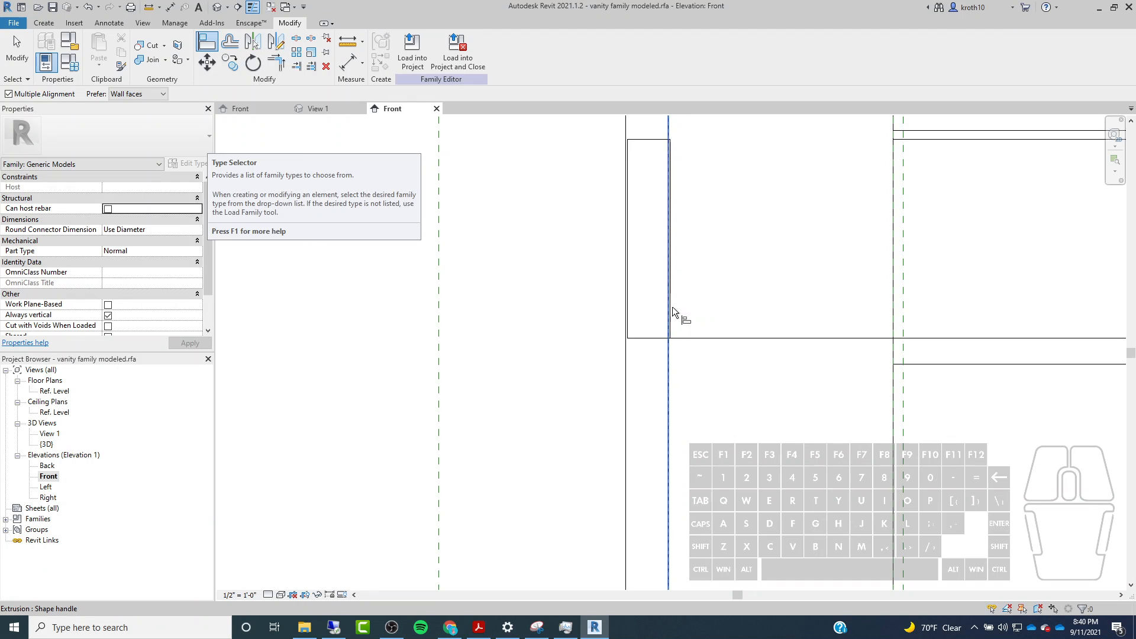
pyautogui.scroll(4, 678, 300)
pyautogui.click(655, 317)
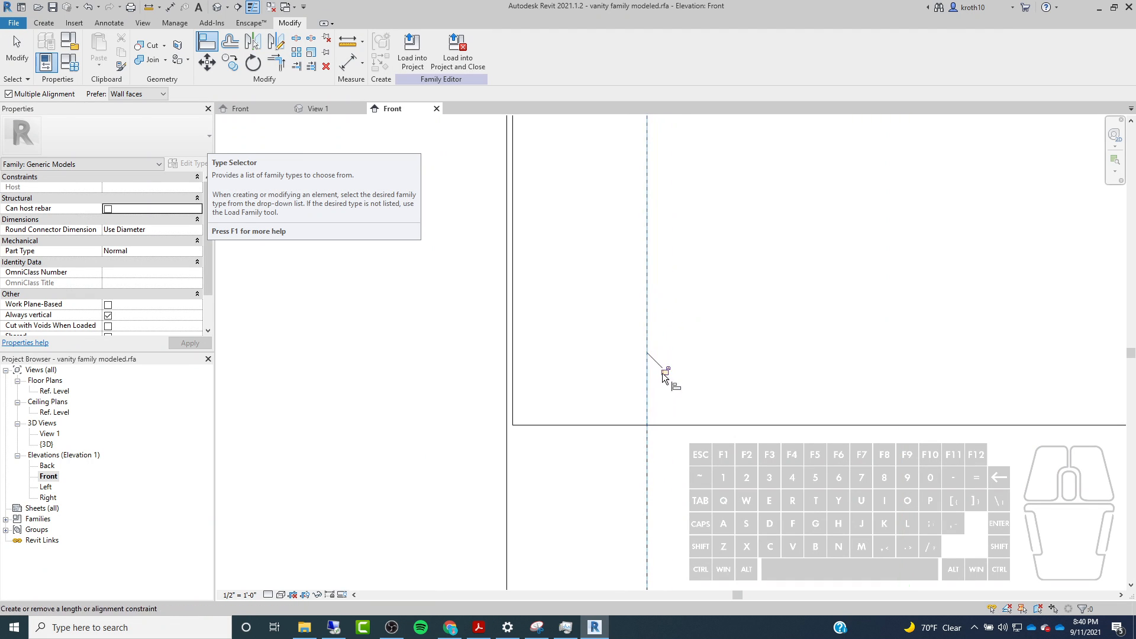
# Examine the left leg's outer strip from the bottom-rail block up to its top edge against the reference planes.
pyautogui.scroll(-3, 634, 298)
pyautogui.scroll(-1, 634, 297)
pyautogui.moveTo(634, 301); pyautogui.dragTo(617, 507, button='middle')
pyautogui.scroll(-3, 625, 465)
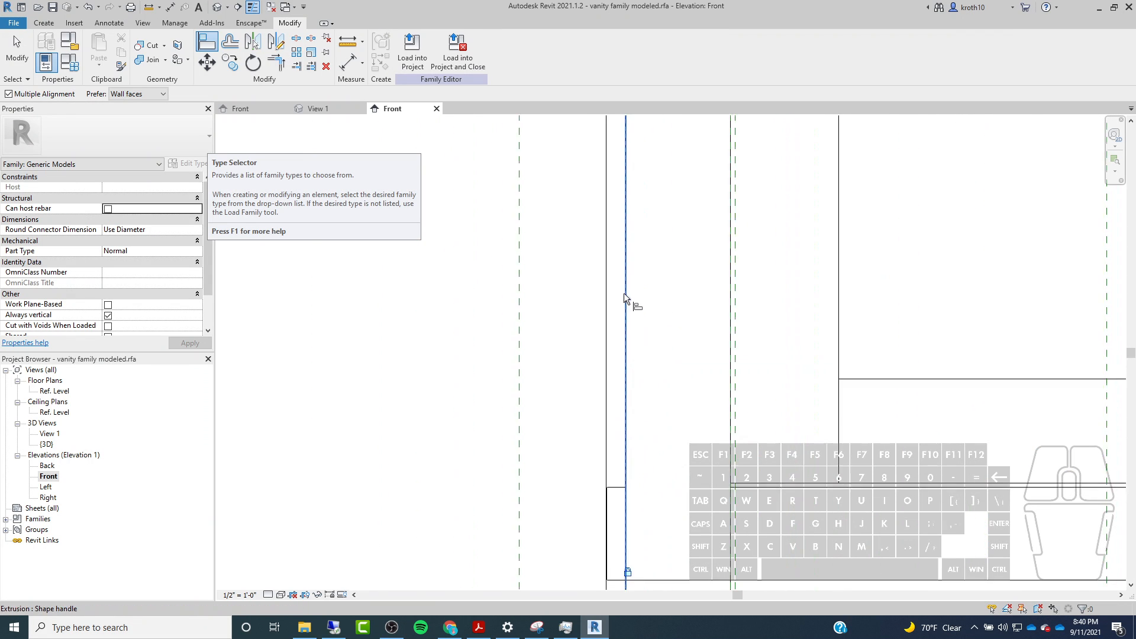
pyautogui.scroll(-1, 626, 299)
pyautogui.moveTo(626, 299); pyautogui.dragTo(624, 499, button='middle')
pyautogui.scroll(1, 615, 236)
pyautogui.moveTo(592, 142); pyautogui.dragTo(586, 421, button='middle')
pyautogui.scroll(-4, 587, 408)
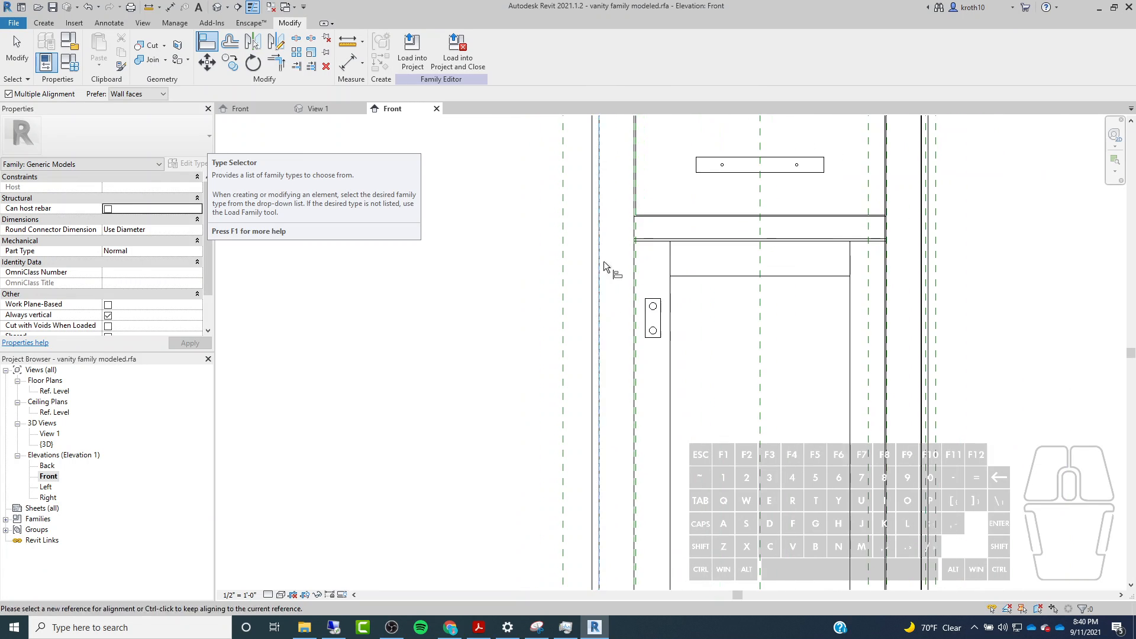
pyautogui.moveTo(611, 260); pyautogui.dragTo(637, 500, button='middle')
pyautogui.scroll(1, 617, 353)
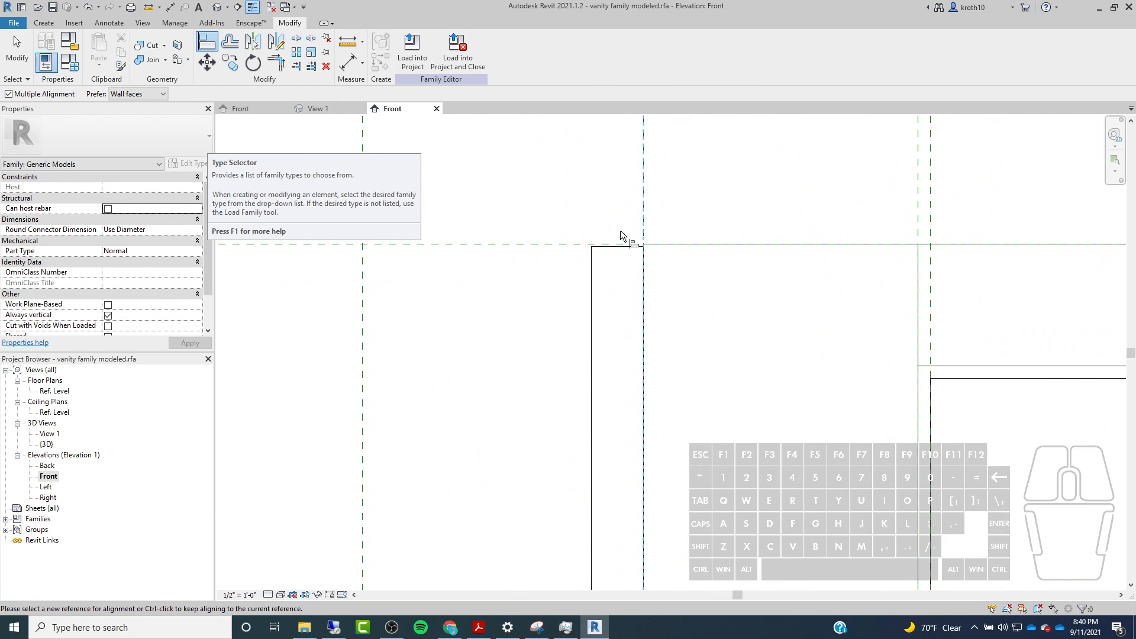
pyautogui.scroll(-5, 621, 230)
pyautogui.scroll(5, 630, 574)
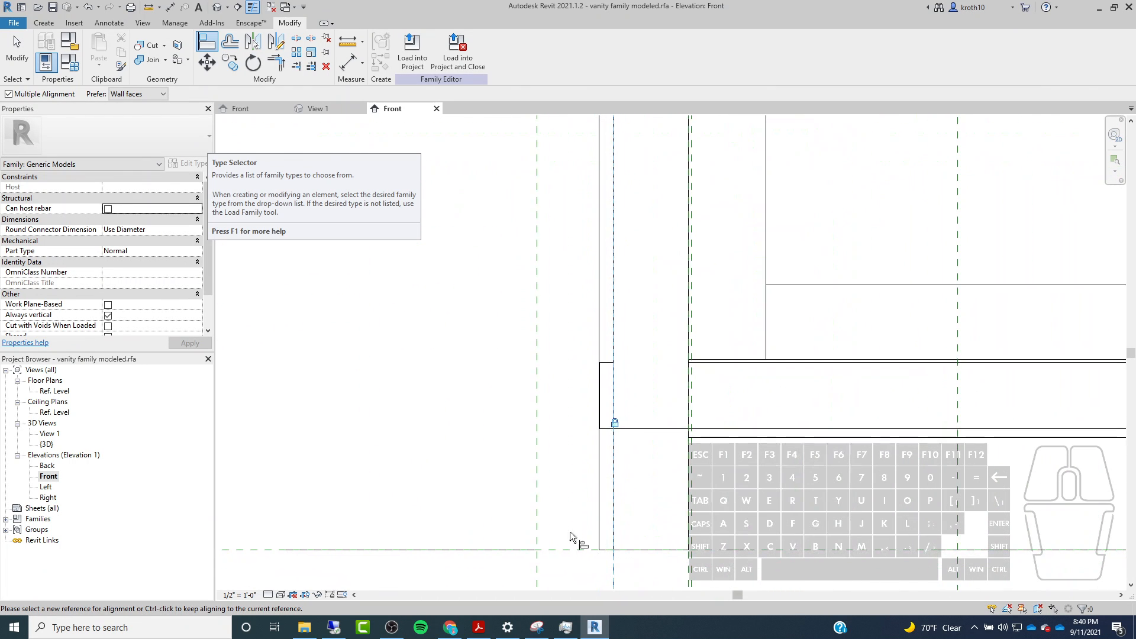
# Align the leftmost reference plane to the outer edge of the left leg's outer strip, including the small block's outer edge, and lock the alignments.
pyautogui.scroll(2, 604, 524)
pyautogui.click(596, 523)
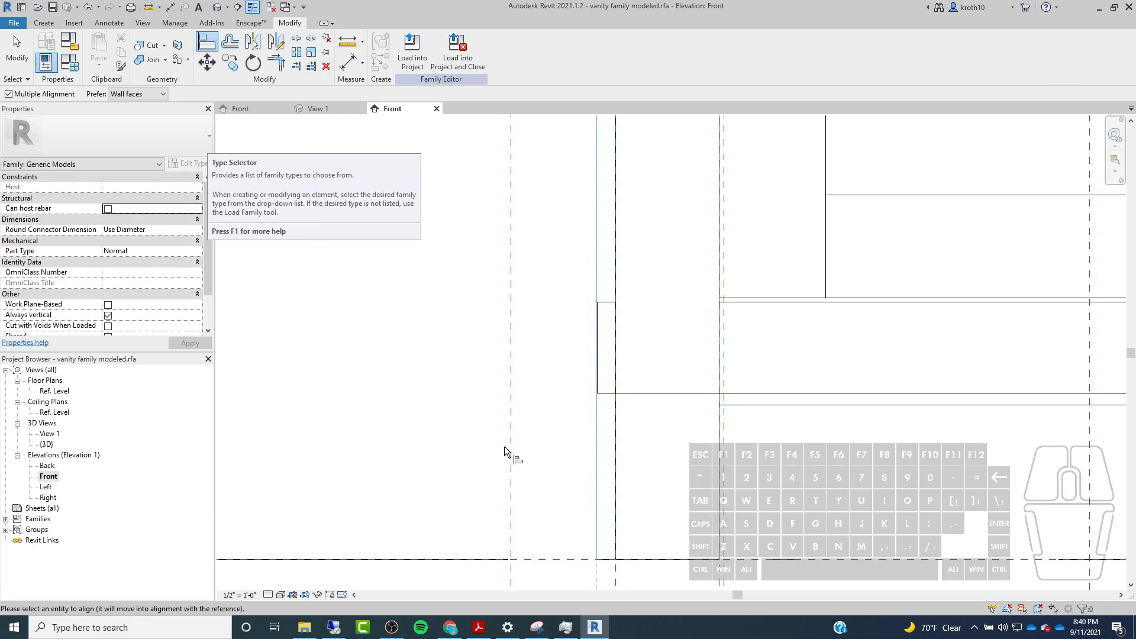
pyautogui.click(510, 442)
pyautogui.scroll(5, 590, 367)
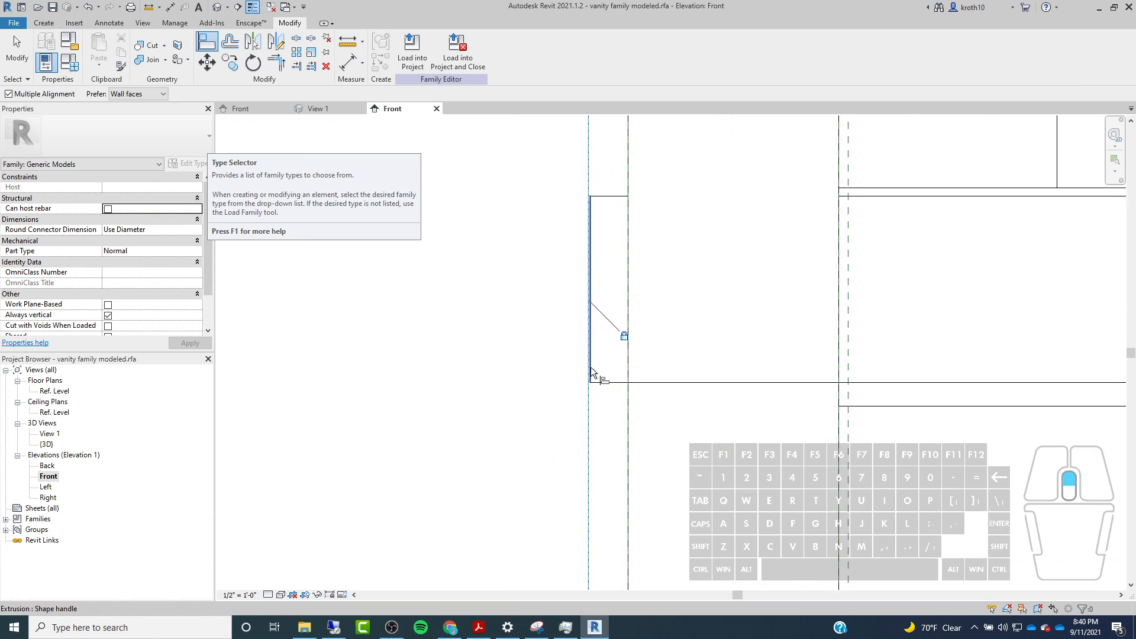
pyautogui.click(566, 335)
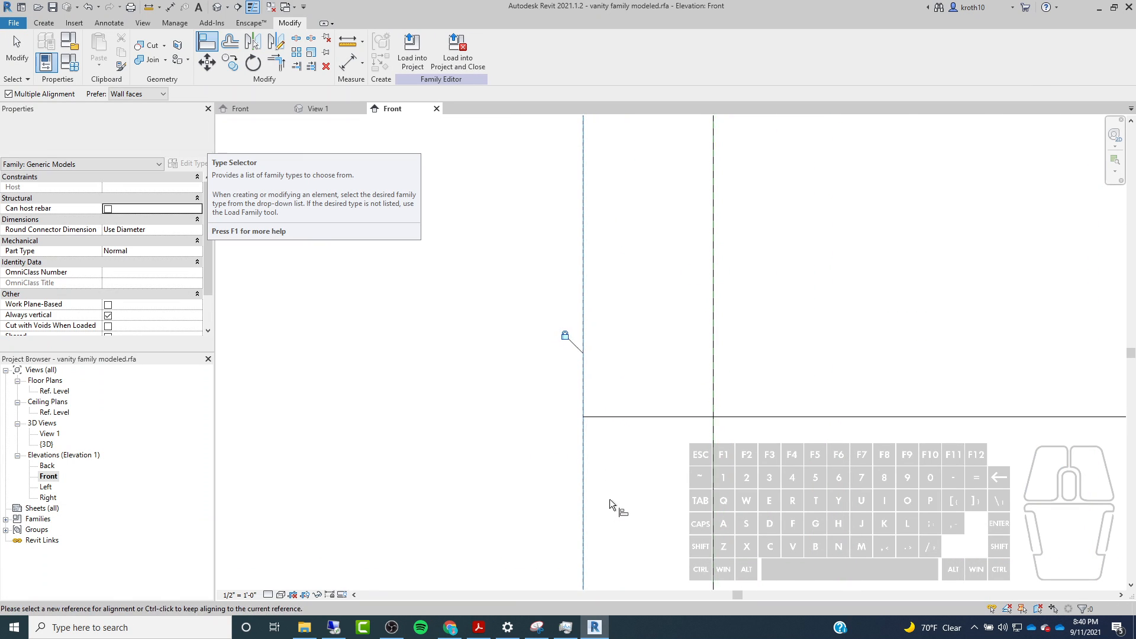
# Align the top edges of the left leg and its outer strip to the Top of Vanity reference plane and lock them.
pyautogui.scroll(-10, 610, 500)
pyautogui.moveTo(616, 278); pyautogui.dragTo(598, 353, button='middle')
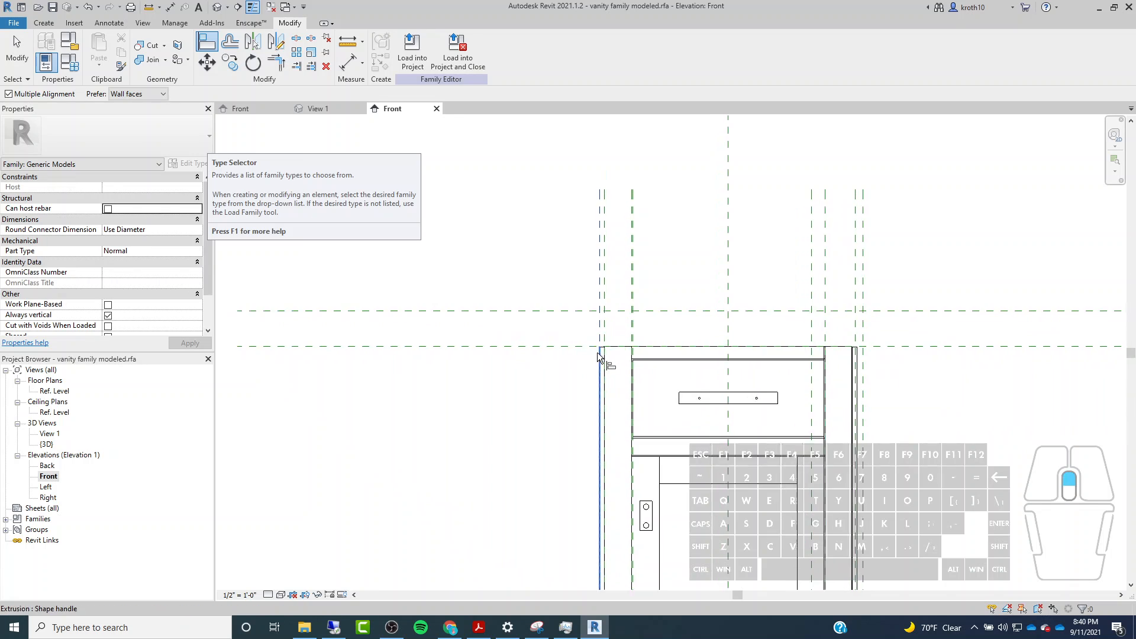
pyautogui.scroll(5, 598, 352)
pyautogui.scroll(-2, 580, 303)
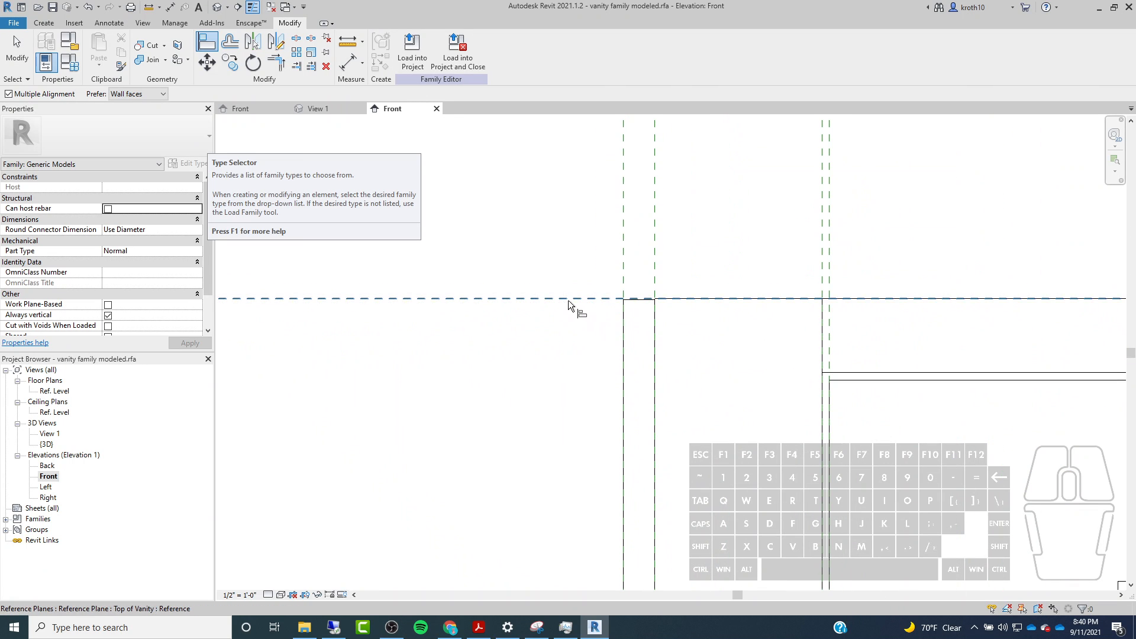
pyautogui.click(568, 299)
pyautogui.scroll(3, 642, 300)
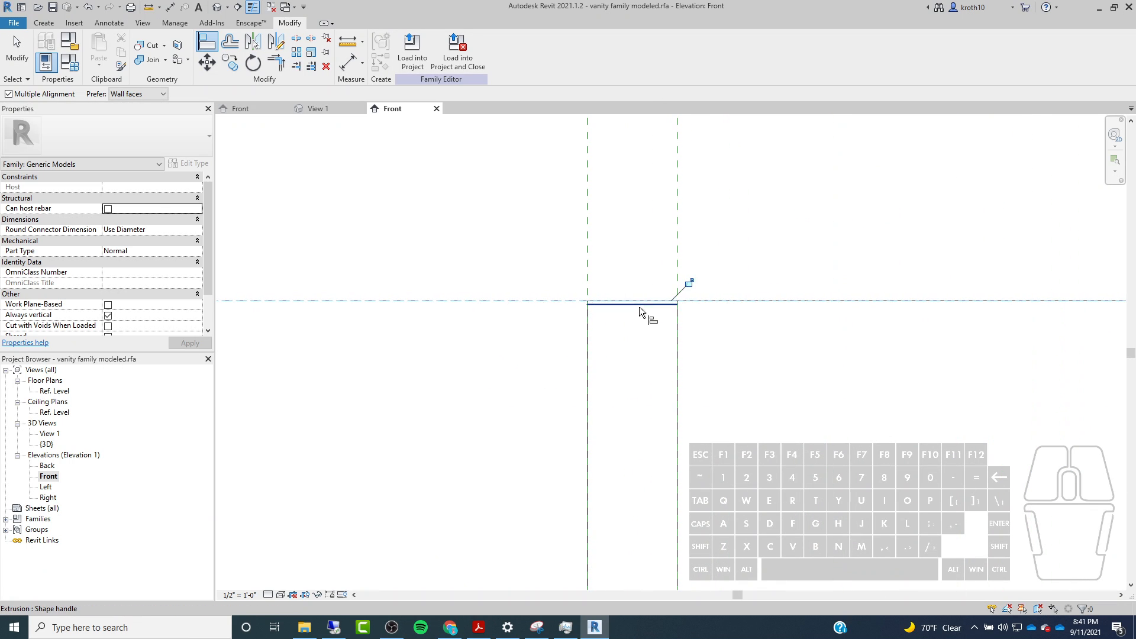
pyautogui.click(546, 301)
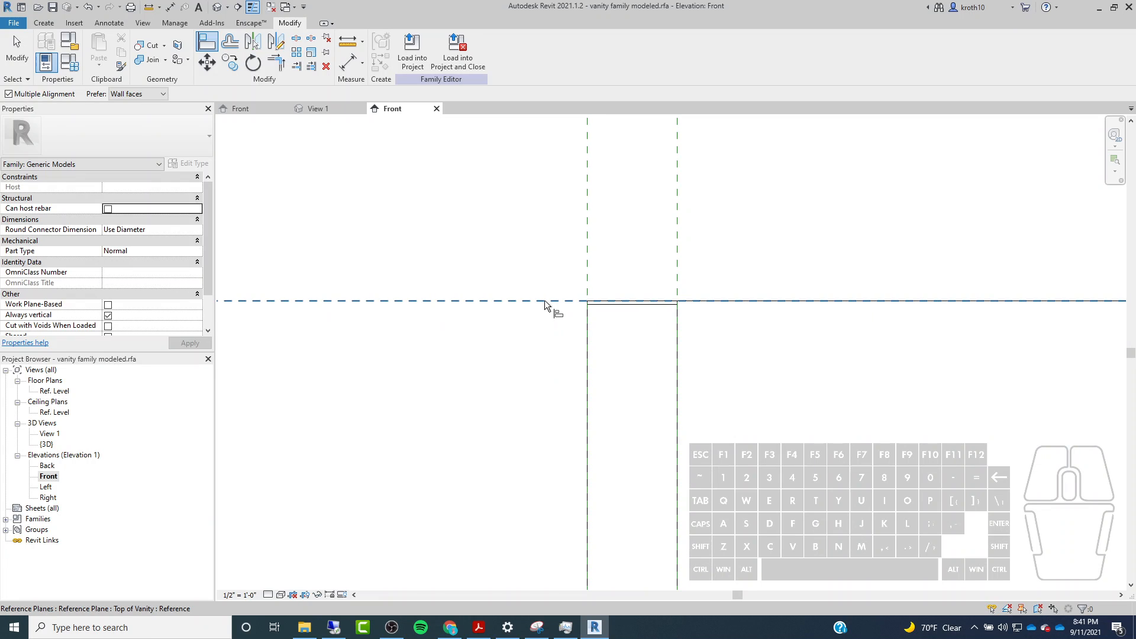
pyautogui.click(689, 284)
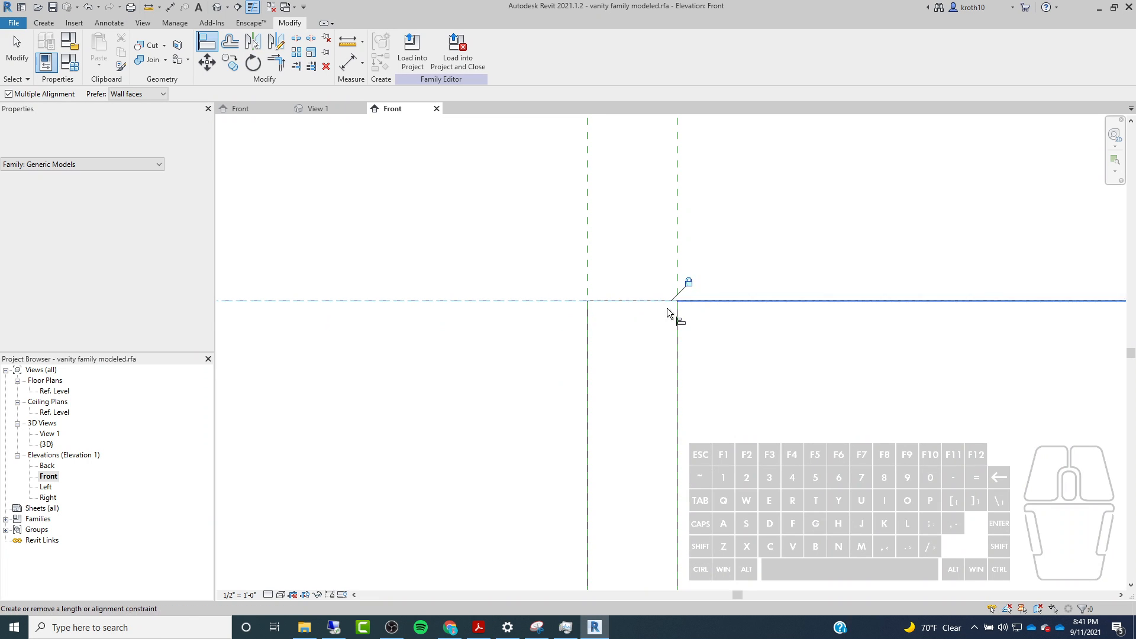
pyautogui.click(544, 301)
pyautogui.click(714, 299)
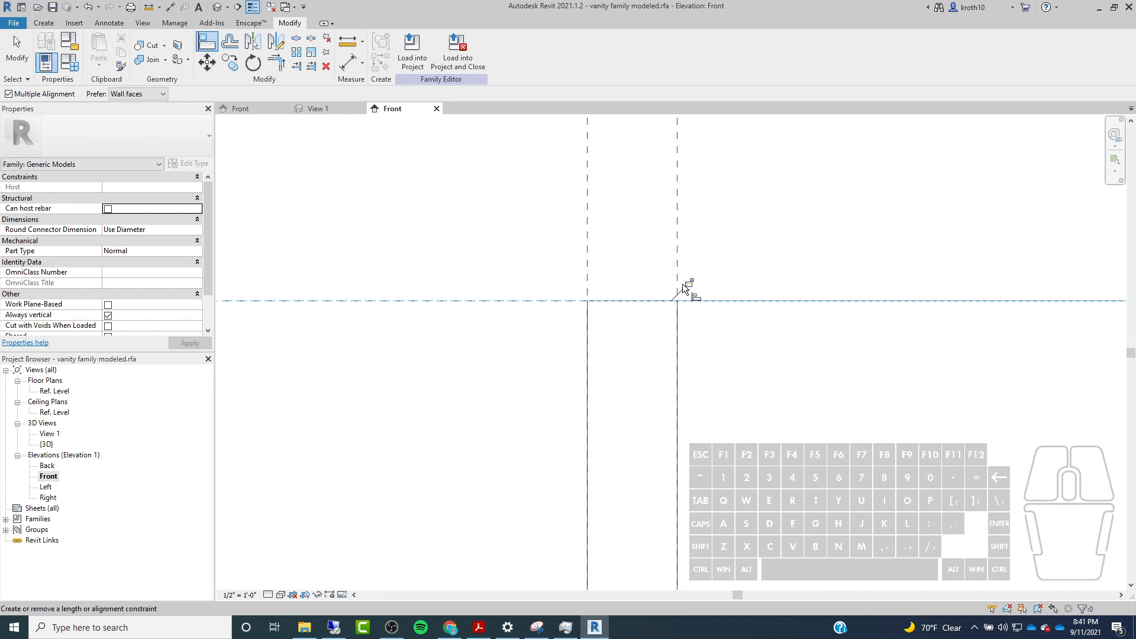
# Align the top edge of the right leg's outer strip to the Top of Vanity reference plane and lock it.
pyautogui.scroll(-3, 416, 311)
pyautogui.moveTo(761, 307); pyautogui.dragTo(549, 288, button='middle')
pyautogui.scroll(3, 695, 284)
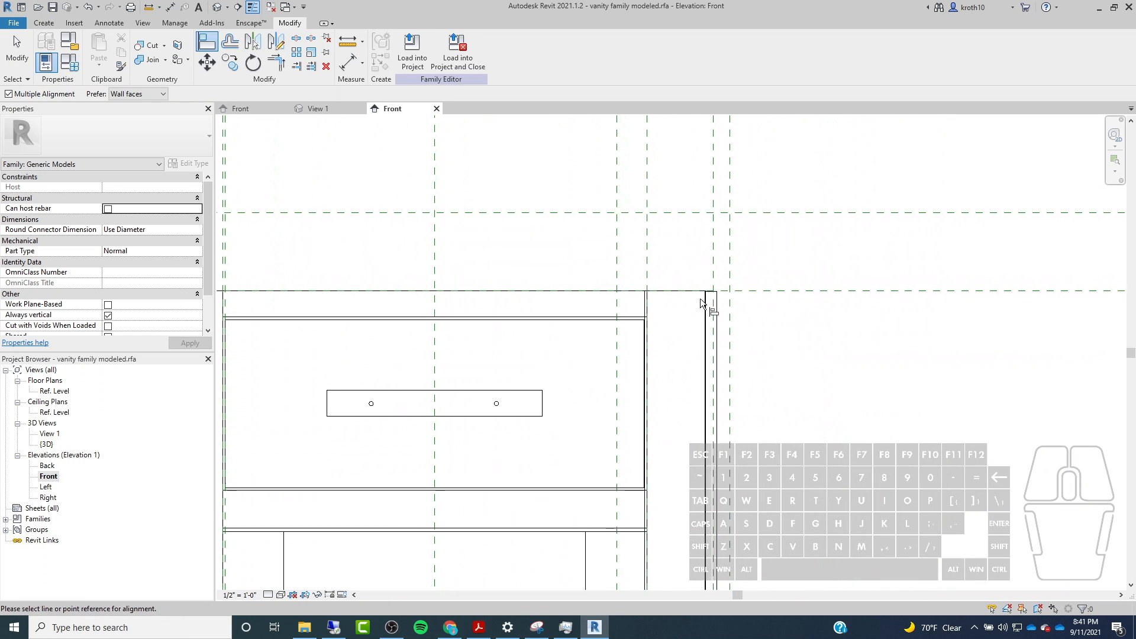
pyautogui.scroll(2, 589, 275)
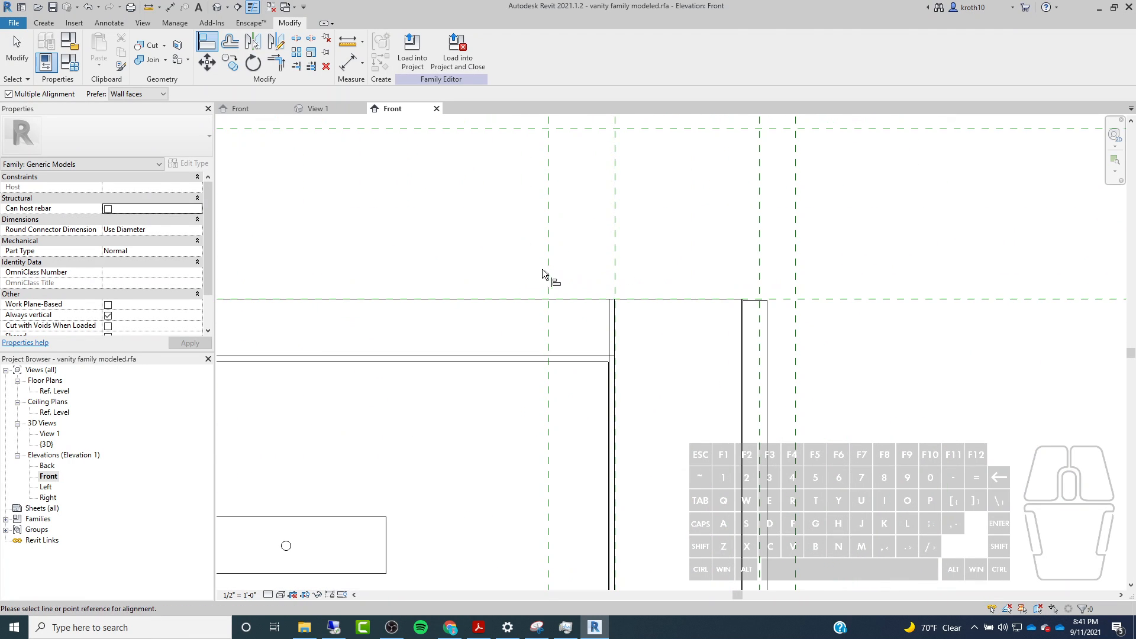
pyautogui.scroll(1, 542, 269)
pyautogui.scroll(-1, 578, 268)
pyautogui.click(868, 299)
pyautogui.scroll(4, 763, 298)
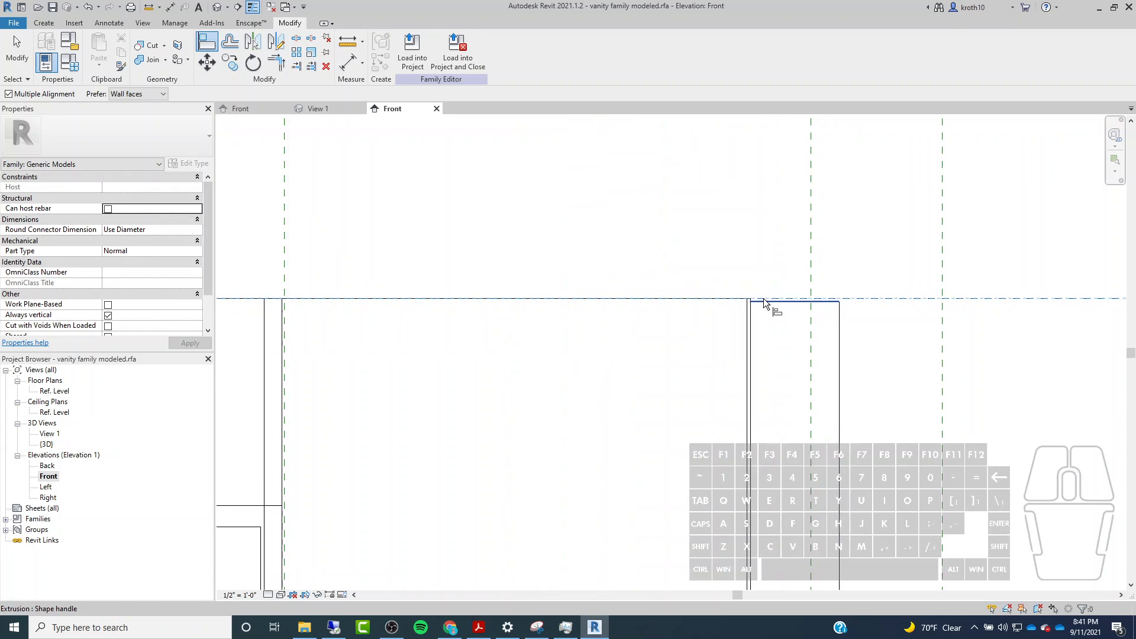
pyautogui.click(687, 275)
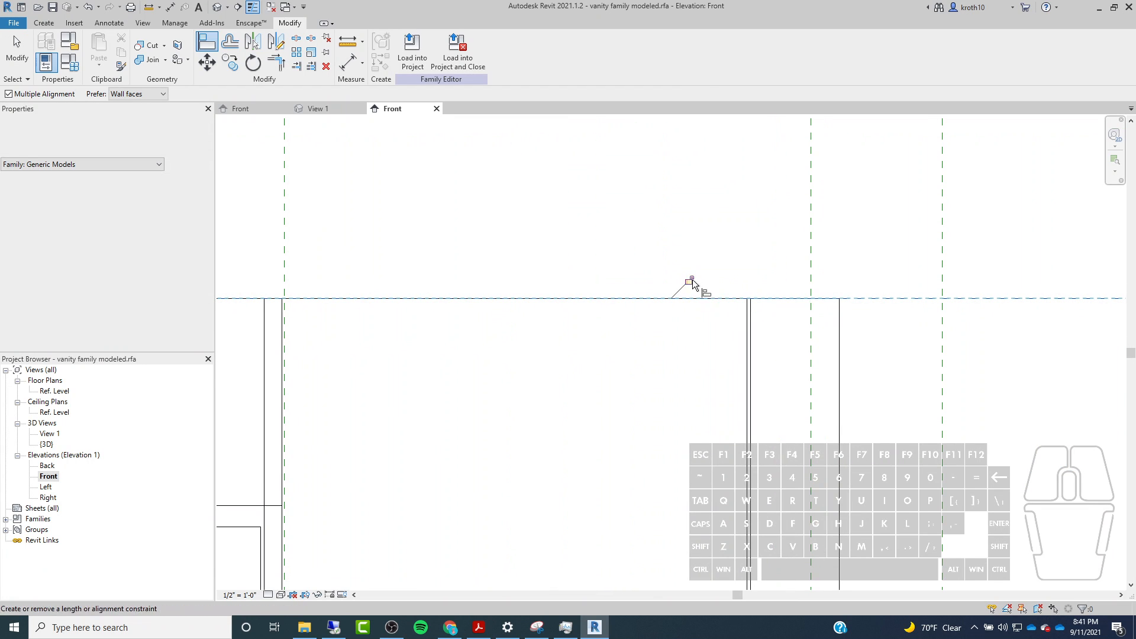
pyautogui.scroll(-4, 808, 299)
pyautogui.scroll(-3, 712, 243)
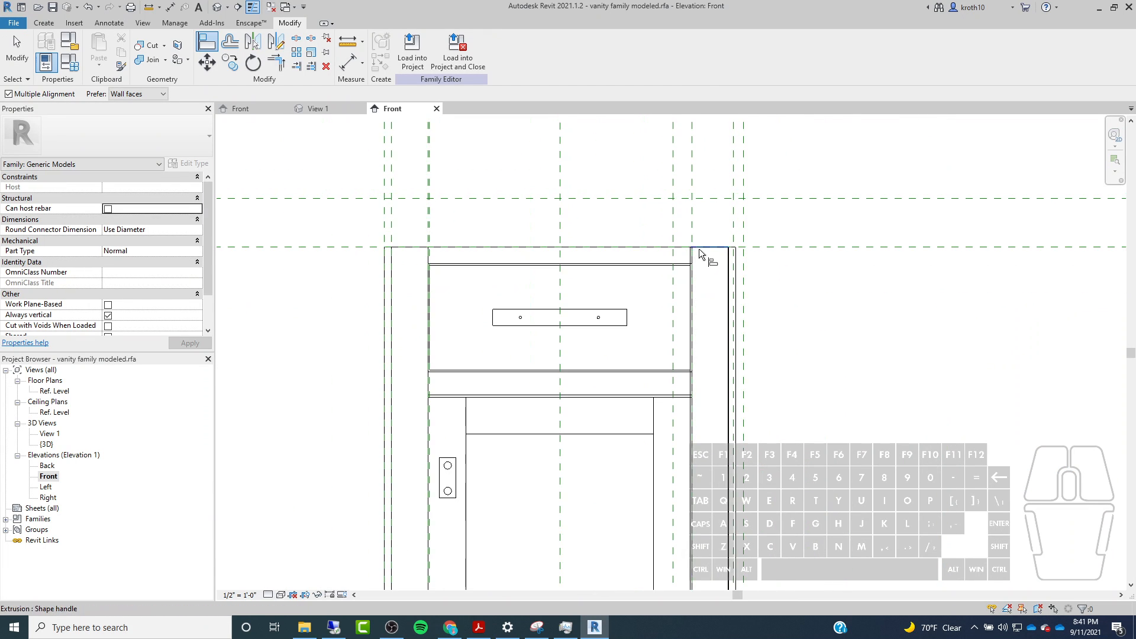
pyautogui.scroll(4, 689, 266)
pyautogui.click(682, 402)
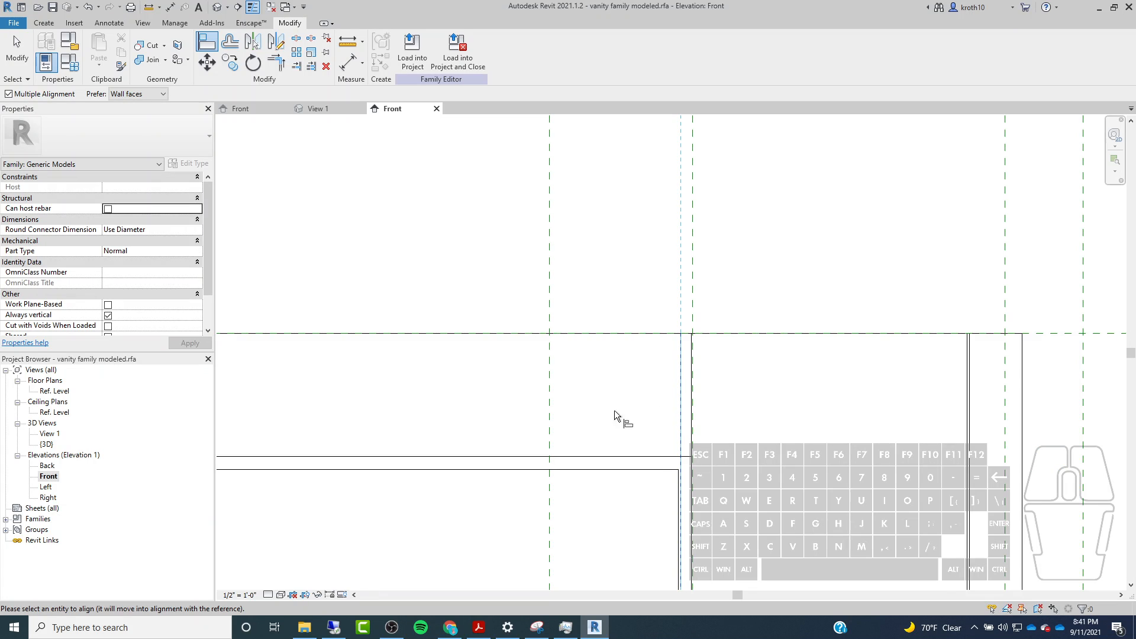
pyautogui.scroll(-2, 640, 251)
pyautogui.press('Escape')
# Align the fourth reference plane from the right to the drawer front's right edge and lock the alignment.
pyautogui.scroll(2, 673, 310)
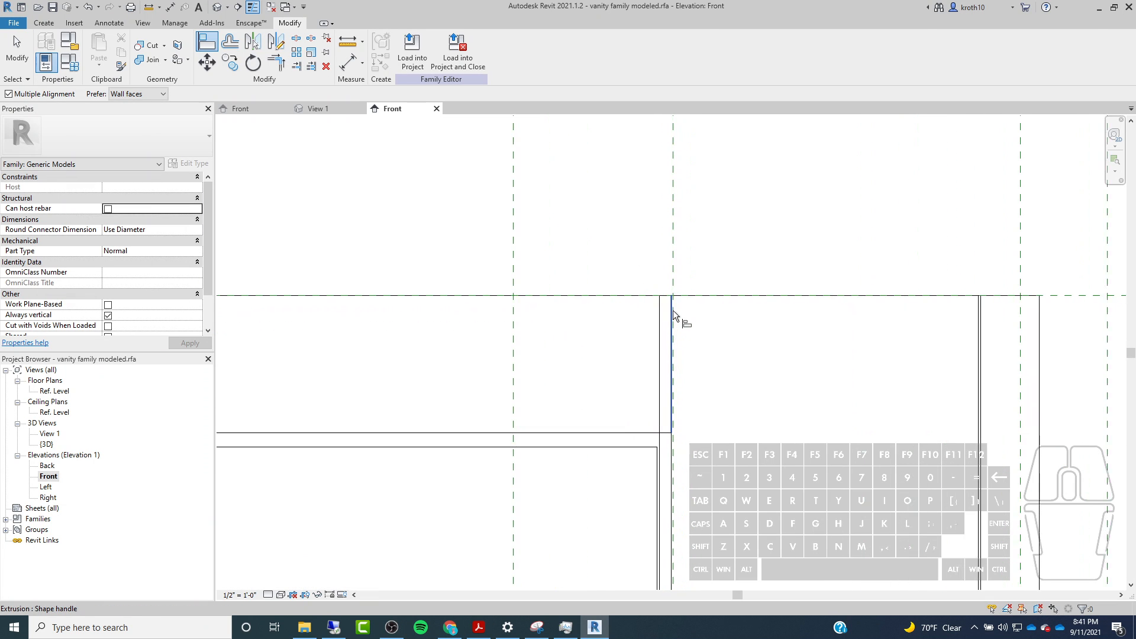
pyautogui.click(658, 484)
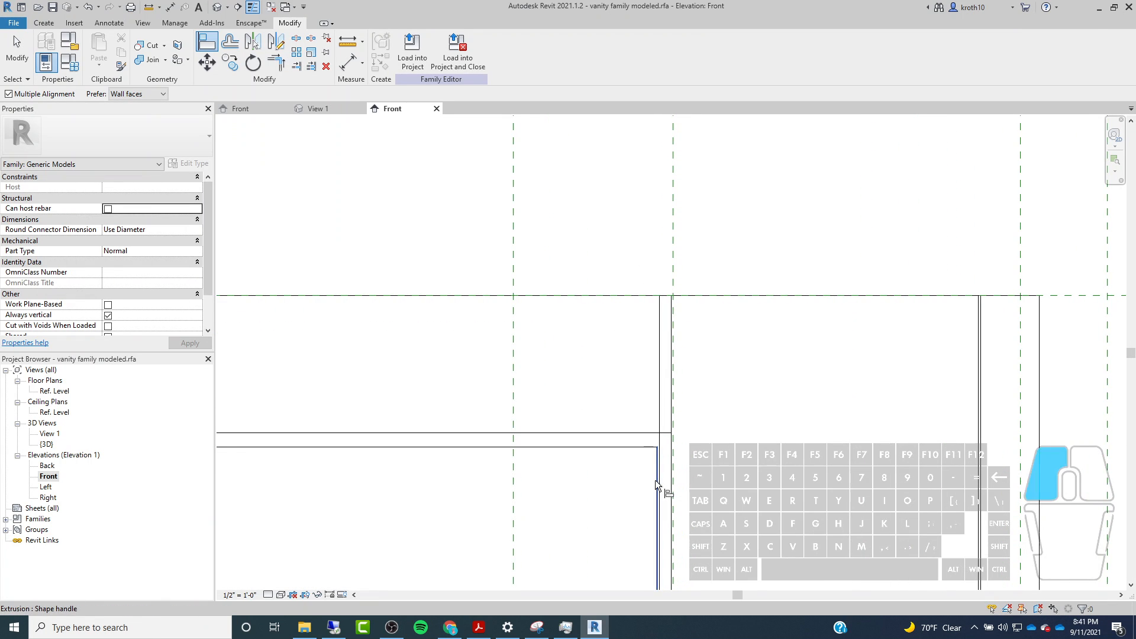
pyautogui.click(513, 309)
pyautogui.click(675, 371)
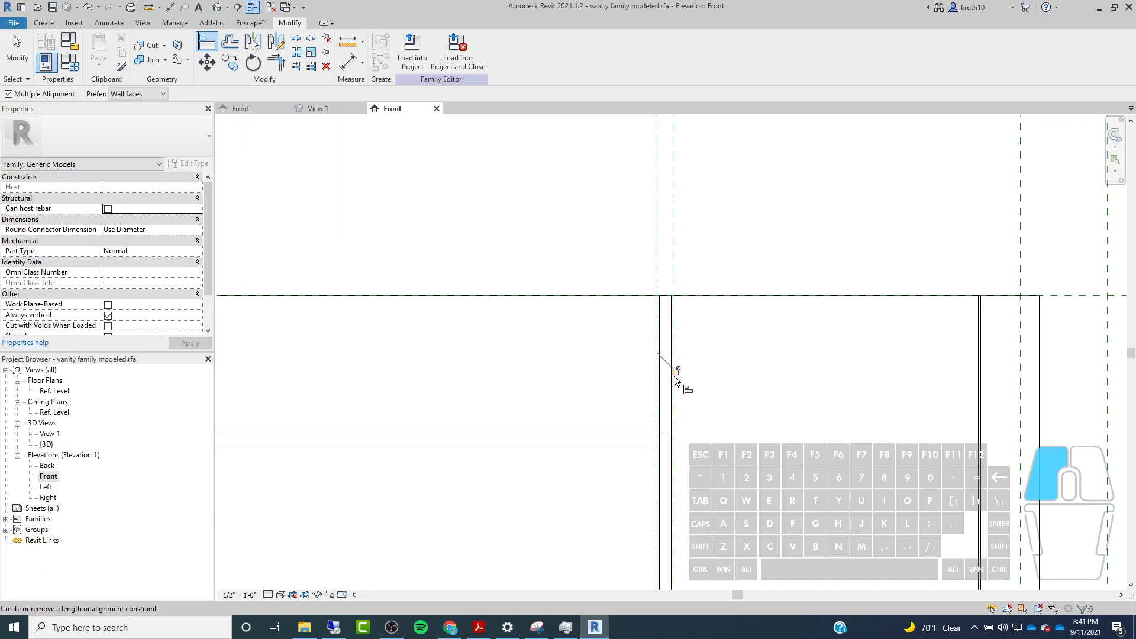
pyautogui.click(601, 268)
# Align the third reference plane from the right to the top rail's right edge and the right leg's inner edge, locking both alignments.
pyautogui.scroll(-1, 679, 247)
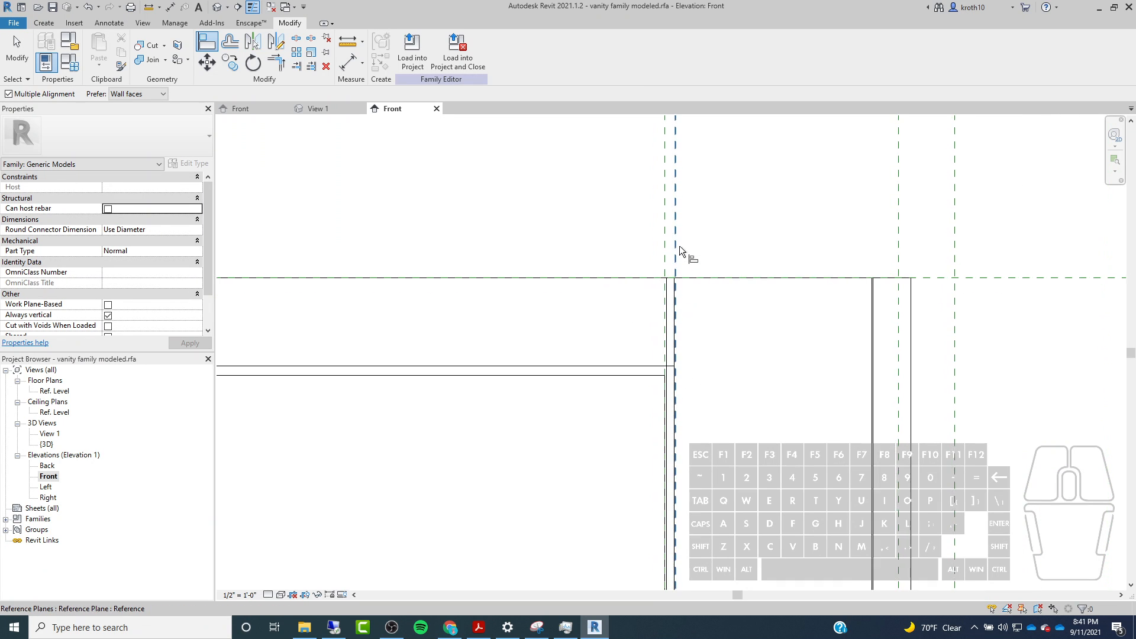
pyautogui.scroll(1, 676, 250)
pyautogui.scroll(1, 674, 341)
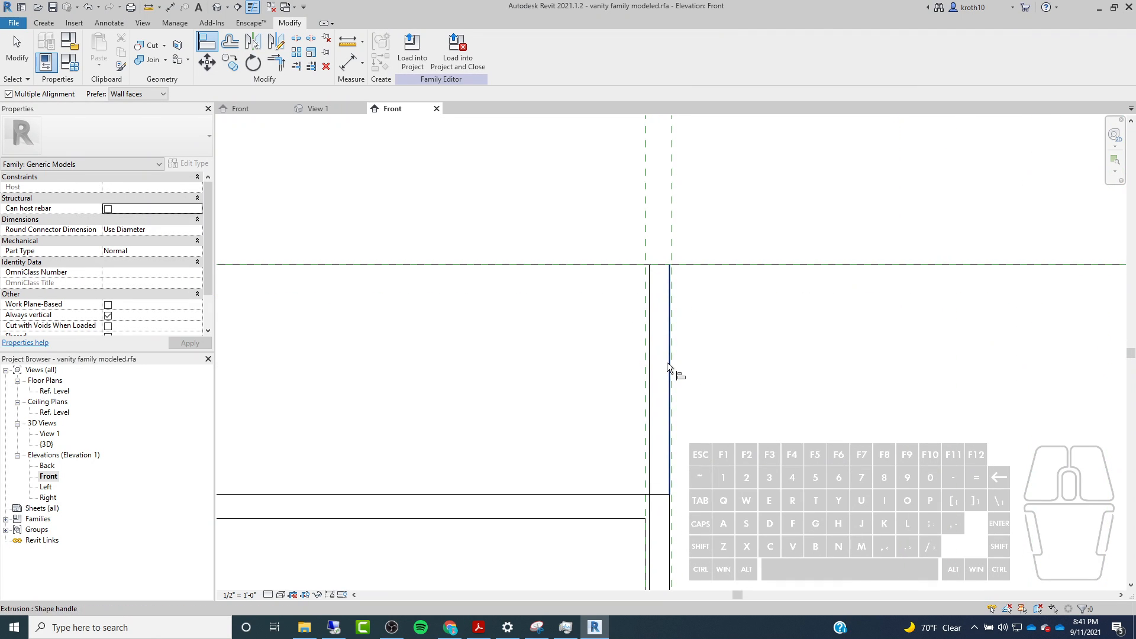
pyautogui.click(666, 362)
pyautogui.click(672, 244)
pyautogui.click(686, 371)
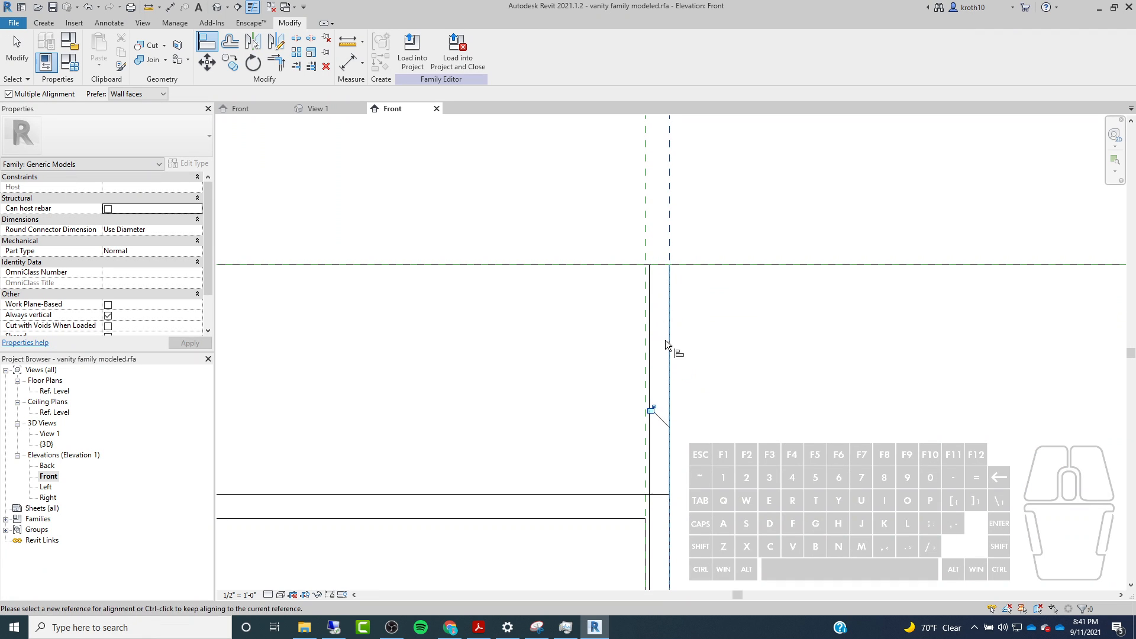
pyautogui.click(653, 400)
# Align the right edges of the middle rail and the door to the third reference plane from the right and lock them.
pyautogui.scroll(-5, 639, 231)
pyautogui.scroll(6, 633, 450)
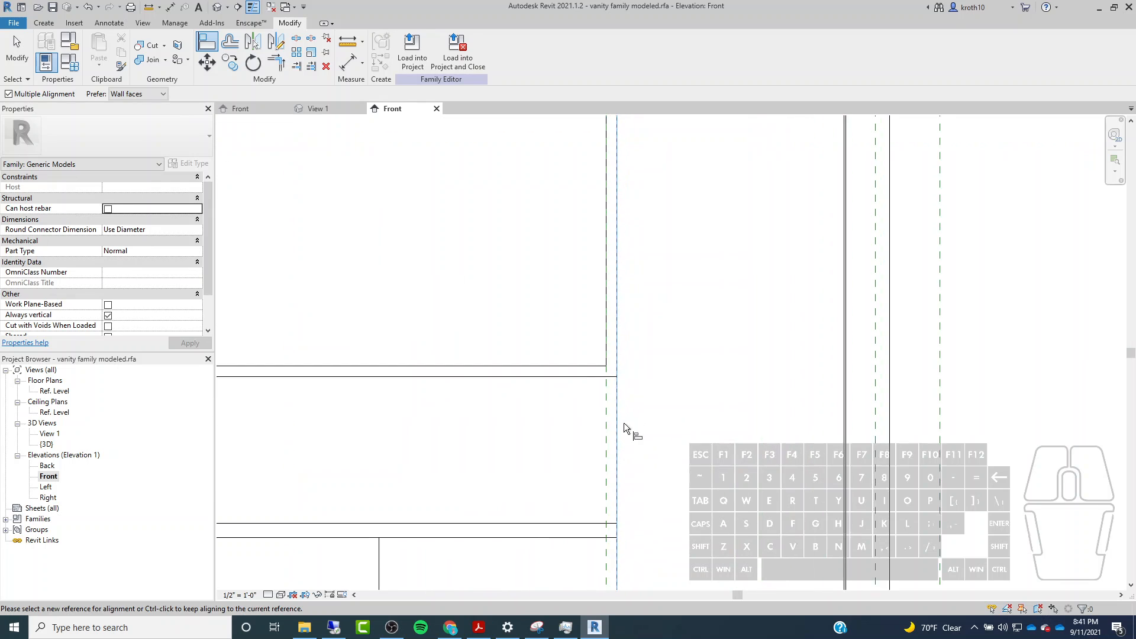
pyautogui.scroll(-3, 640, 307)
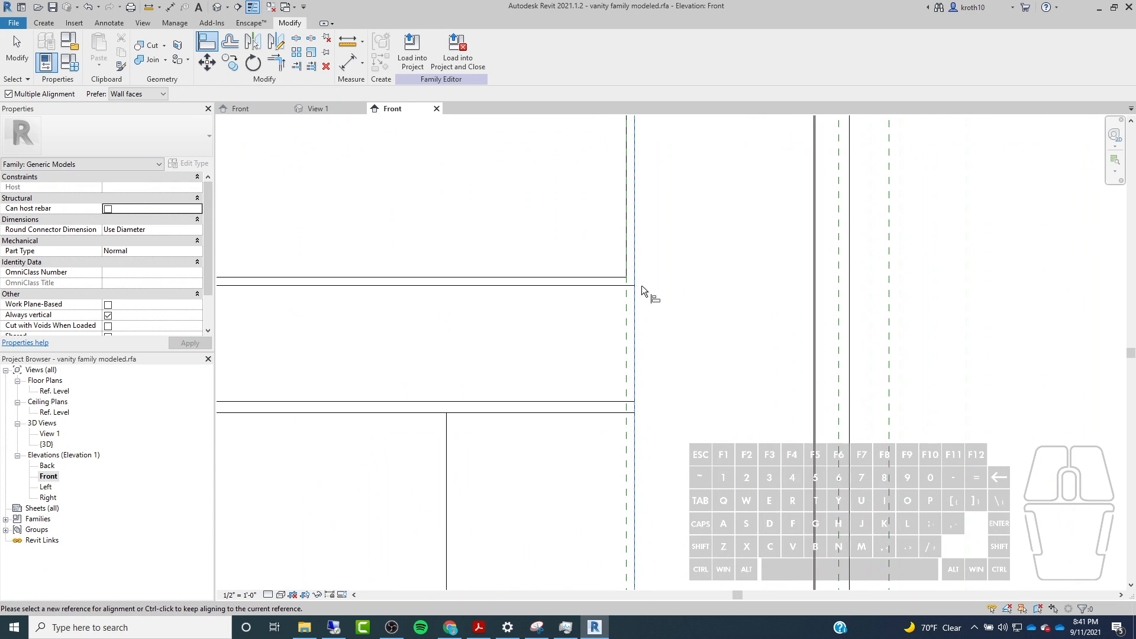
pyautogui.click(638, 311)
pyautogui.scroll(-3, 645, 313)
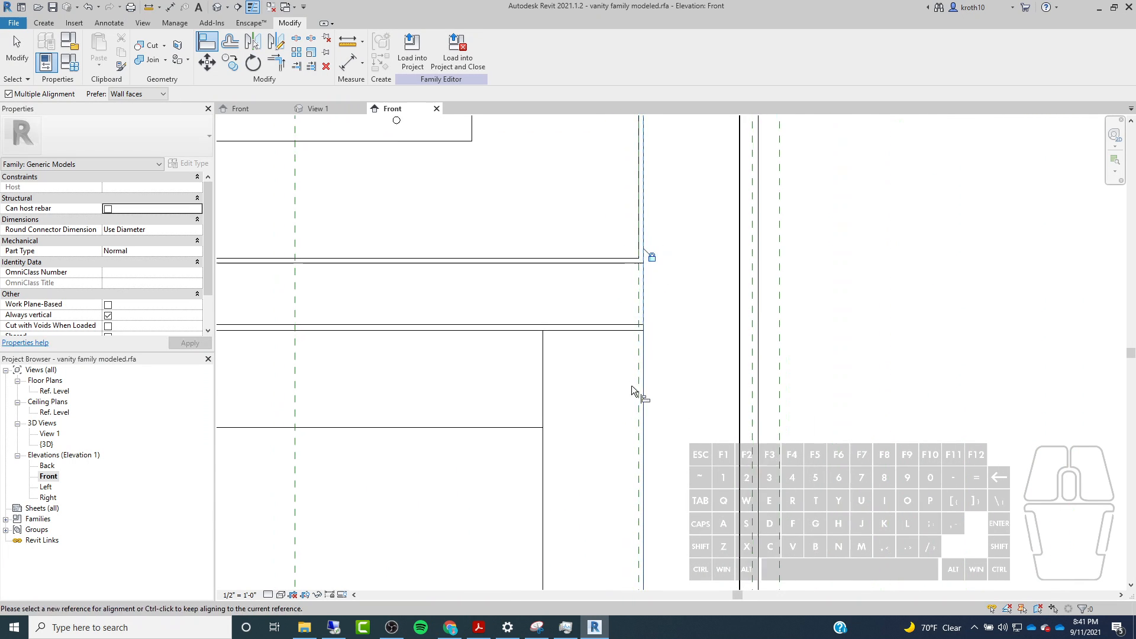
pyautogui.scroll(1, 648, 371)
pyautogui.click(649, 371)
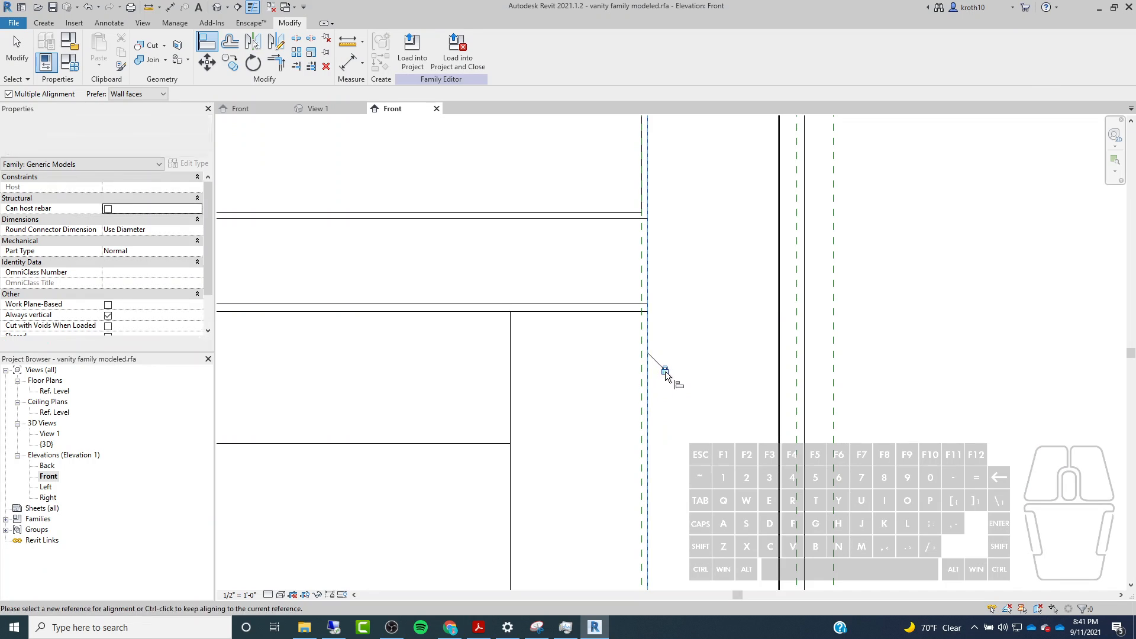
# Lock the remaining edges beside the door's lower part and bottom rail, including the right leg's inner edge, to the third reference plane from the right.
pyautogui.scroll(-6, 652, 194)
pyautogui.scroll(5, 651, 546)
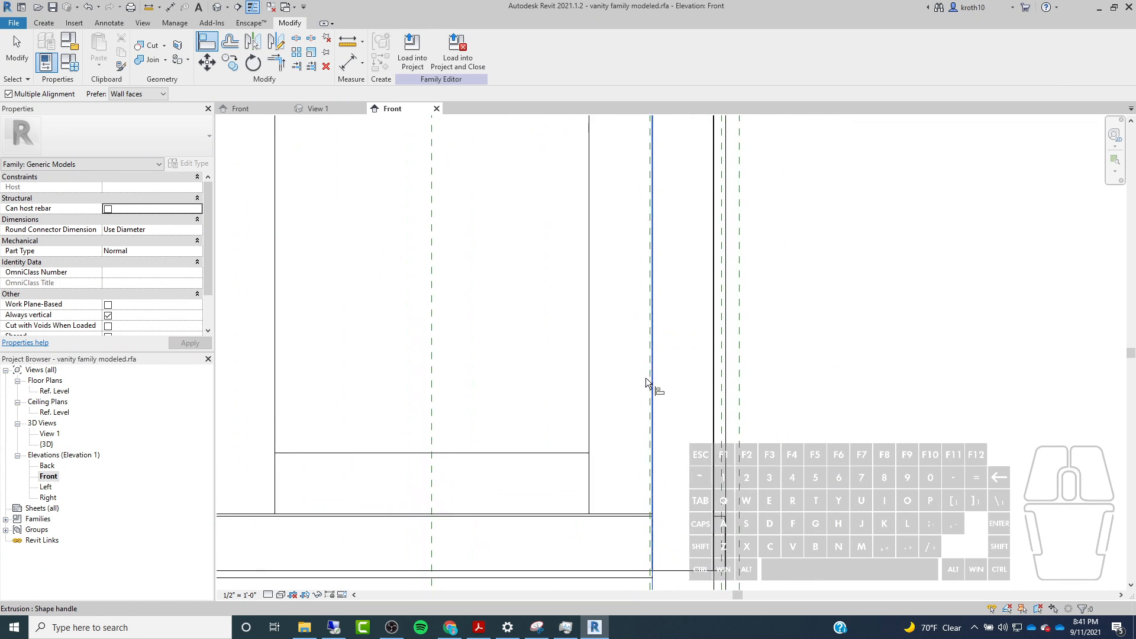
pyautogui.click(652, 326)
pyautogui.scroll(4, 659, 310)
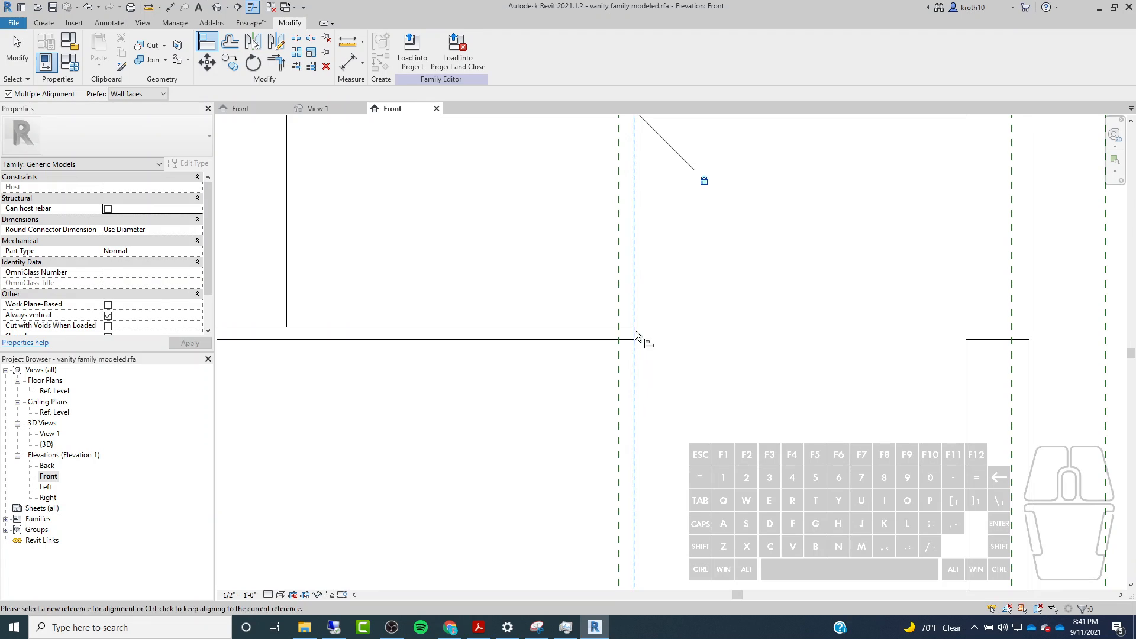
pyautogui.scroll(-3, 637, 269)
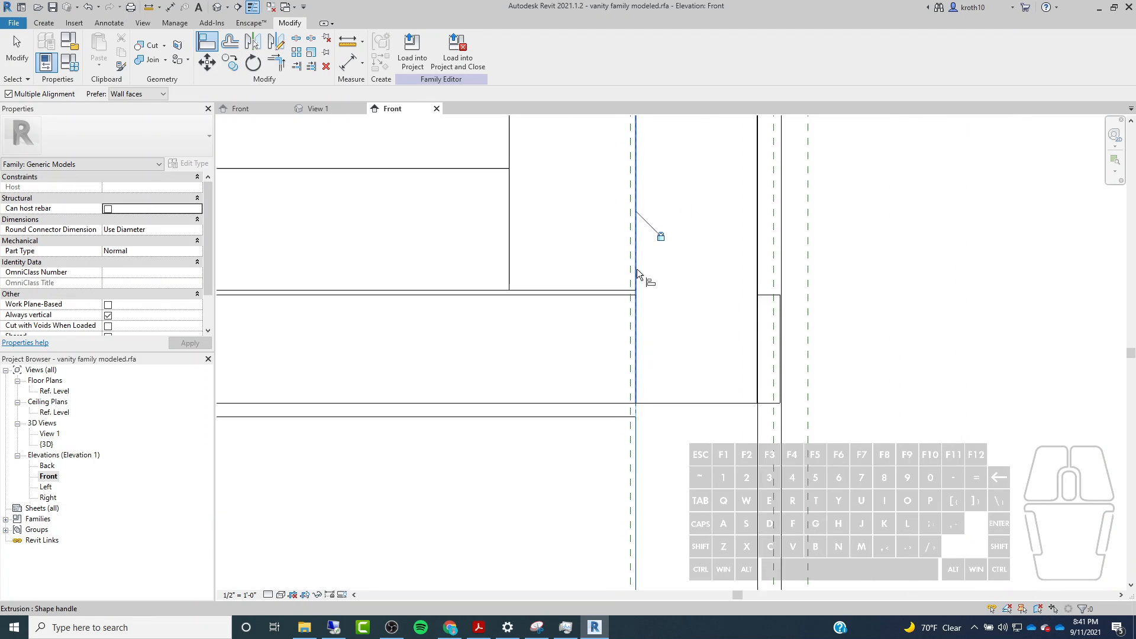
pyautogui.click(639, 368)
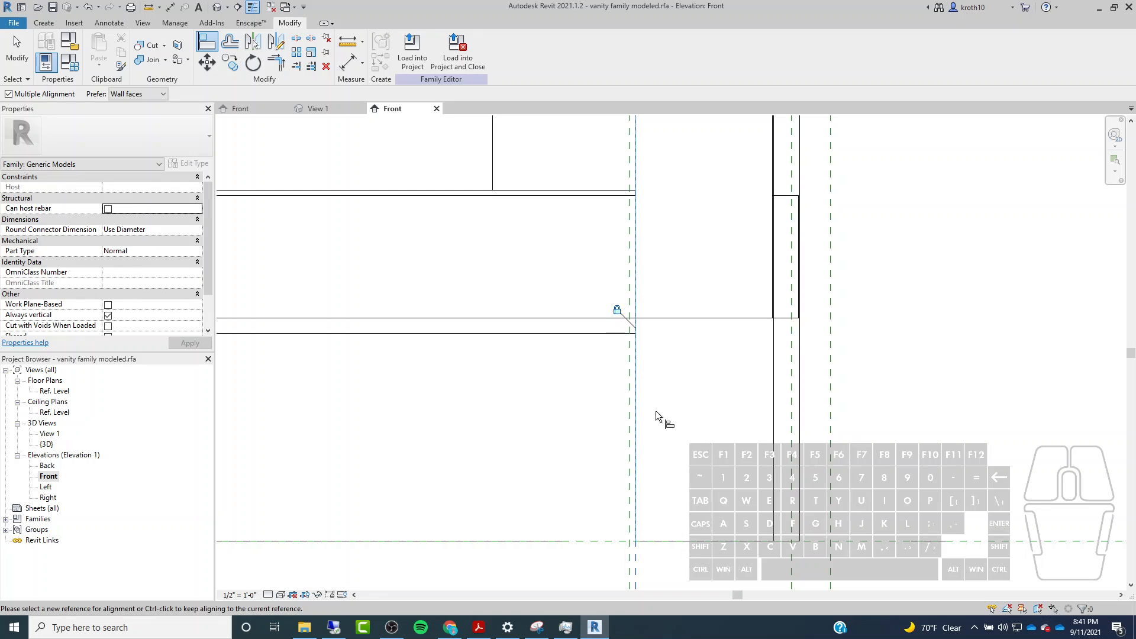
pyautogui.scroll(-3, 655, 410)
pyautogui.scroll(3, 634, 493)
pyautogui.scroll(-3, 647, 468)
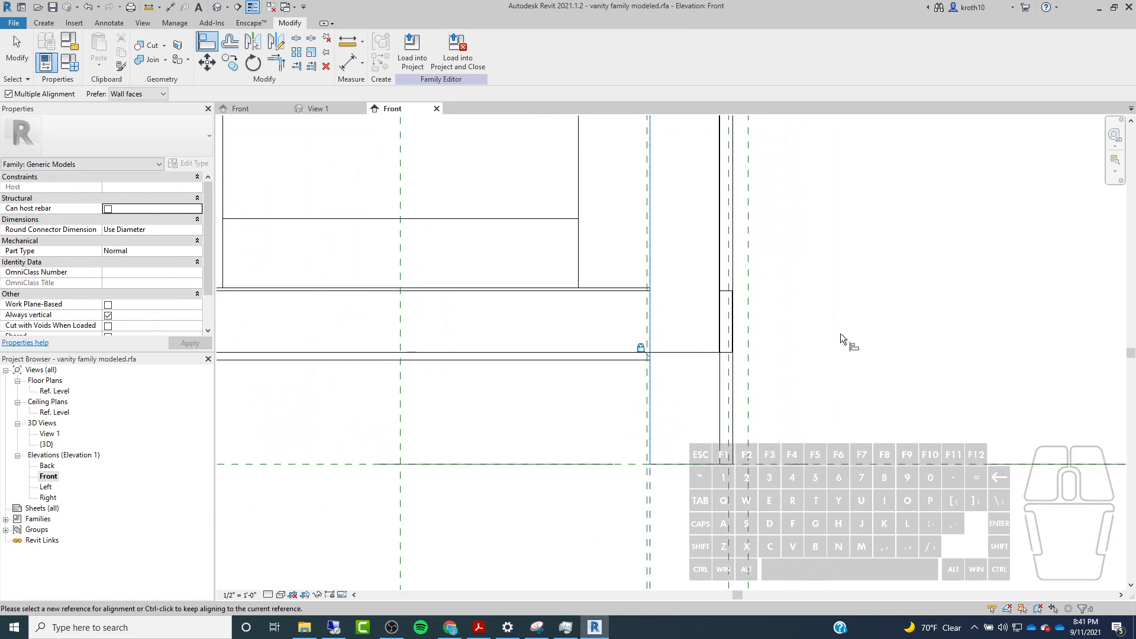
pyautogui.scroll(3, 659, 452)
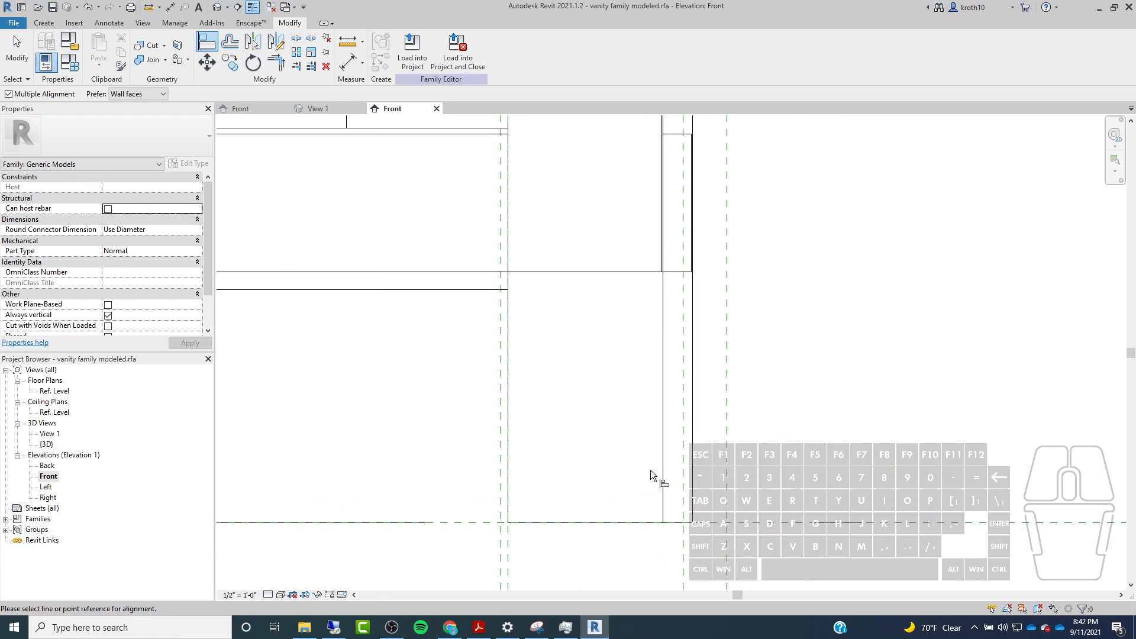
# Align the second reference plane from the right to the right leg's outer edge and the adjacent lower side piece's inner edge, locking both.
pyautogui.click(661, 349)
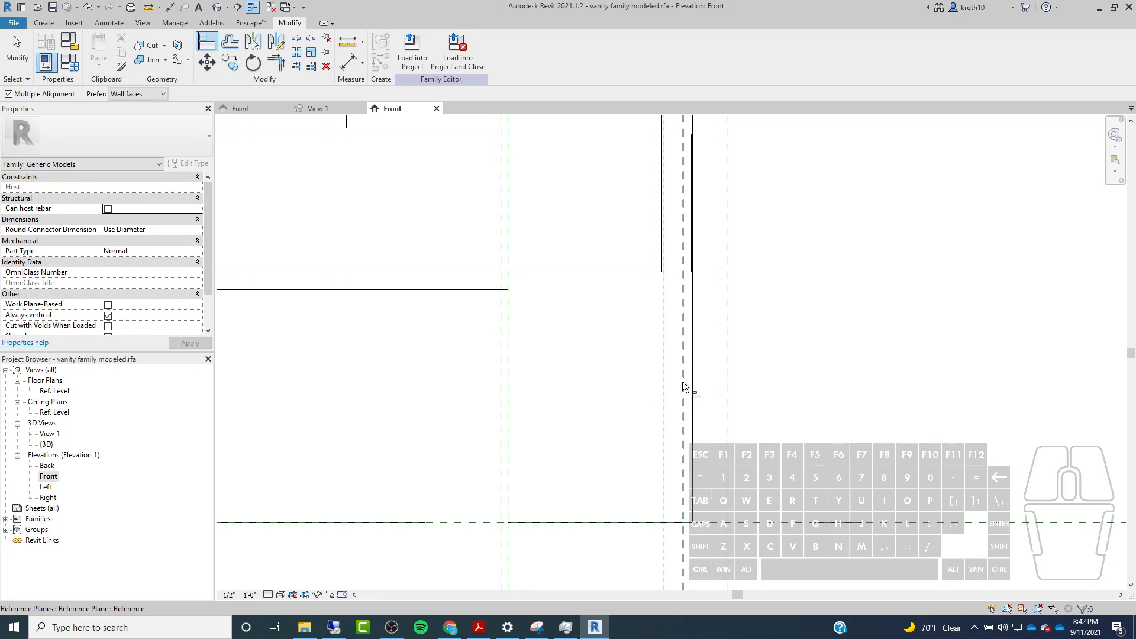
pyautogui.scroll(2, 663, 233)
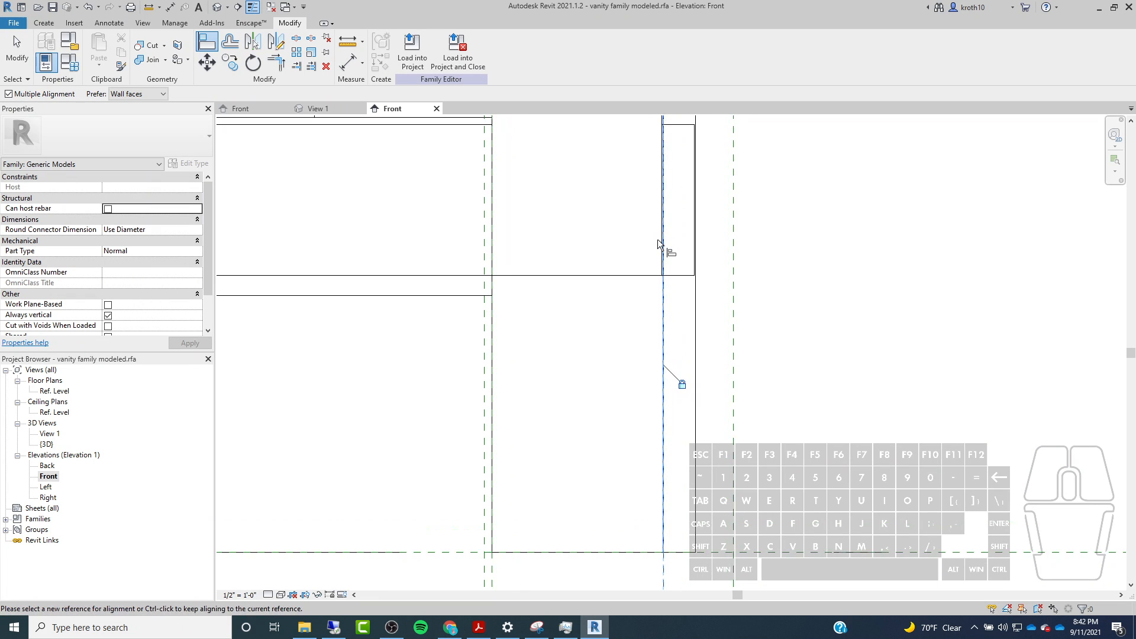
pyautogui.scroll(3, 657, 239)
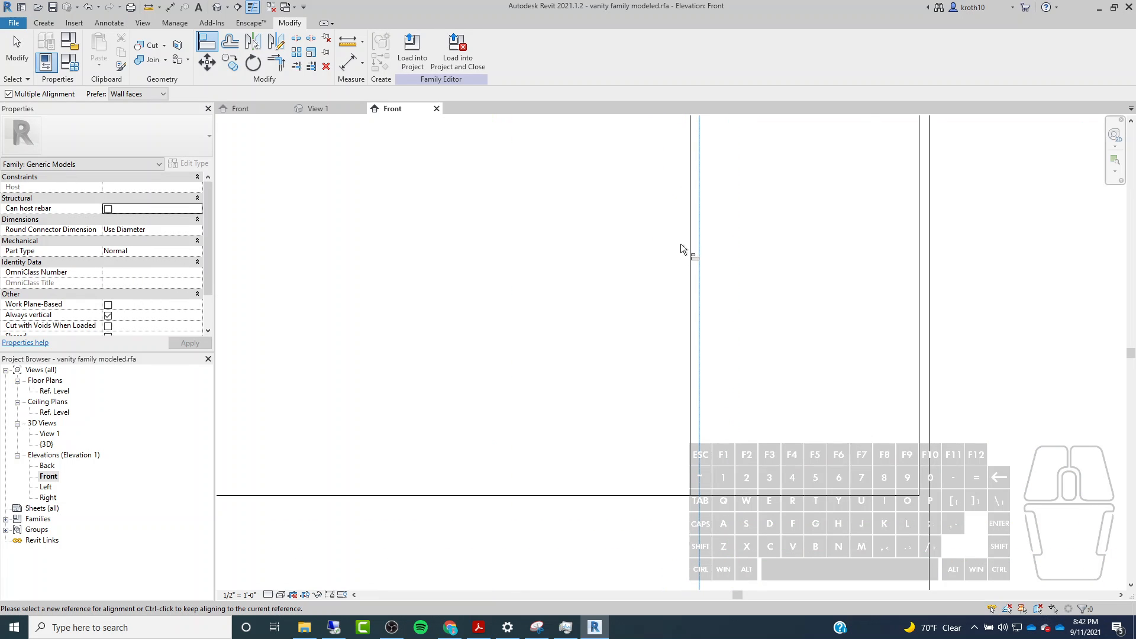
pyautogui.click(690, 368)
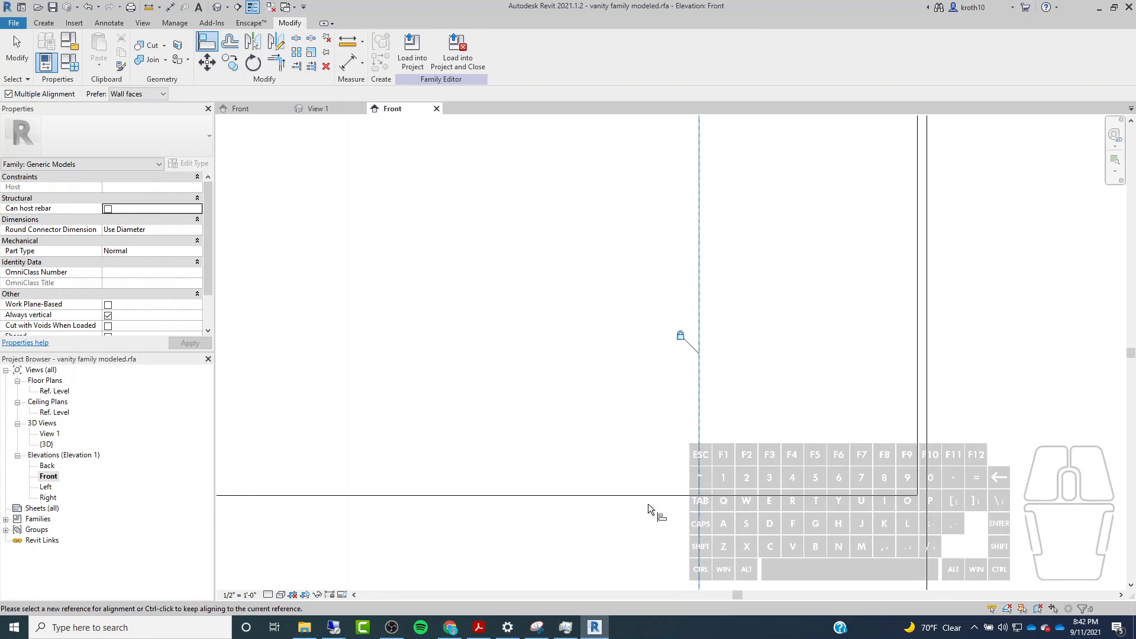
# Align the outermost right reference plane to the right edge of the vanity's side strip near the top and lock it.
pyautogui.scroll(-3, 666, 476)
pyautogui.moveTo(667, 476); pyautogui.dragTo(639, 570, button='middle')
pyautogui.scroll(-2, 631, 269)
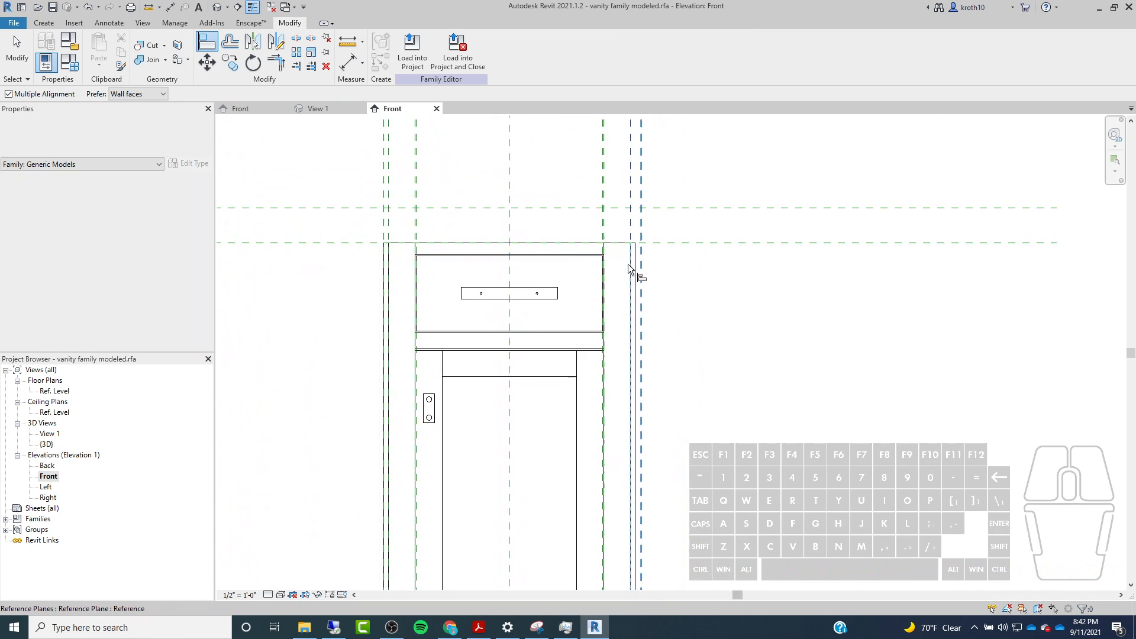
pyautogui.scroll(3, 625, 343)
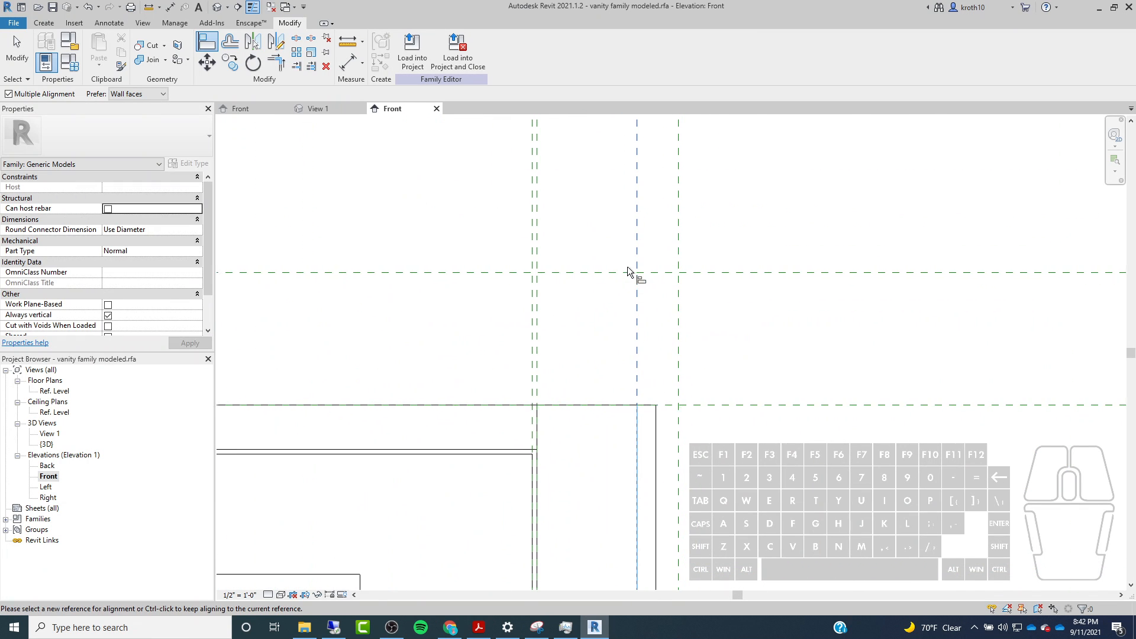
pyautogui.scroll(-2, 629, 271)
pyautogui.scroll(2, 636, 273)
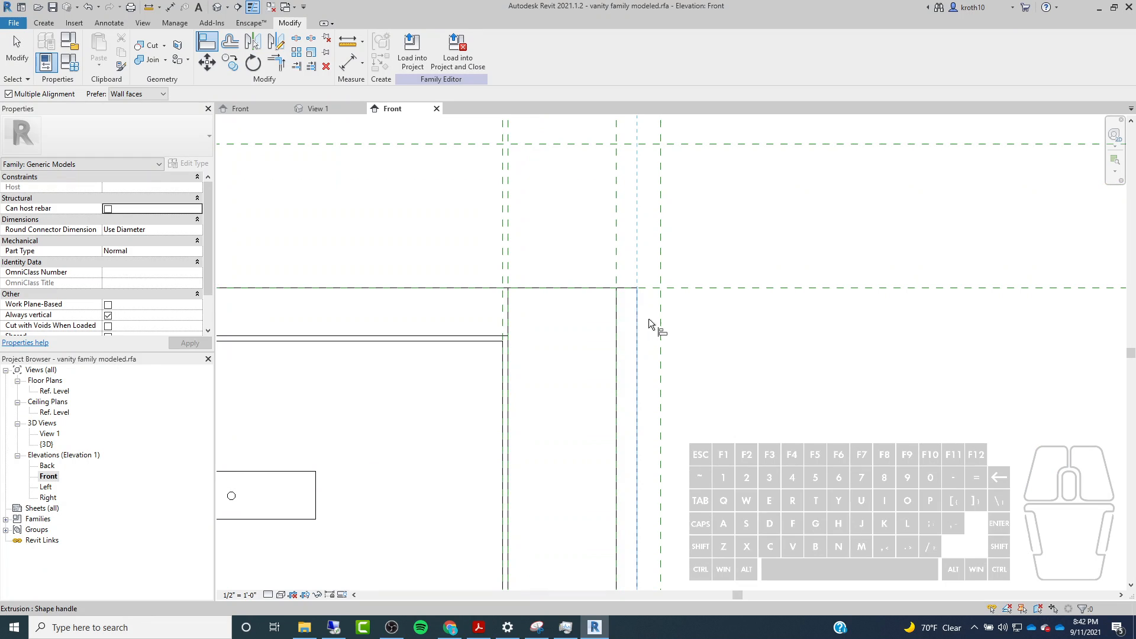
pyautogui.click(640, 324)
pyautogui.click(655, 369)
pyautogui.scroll(-5, 637, 255)
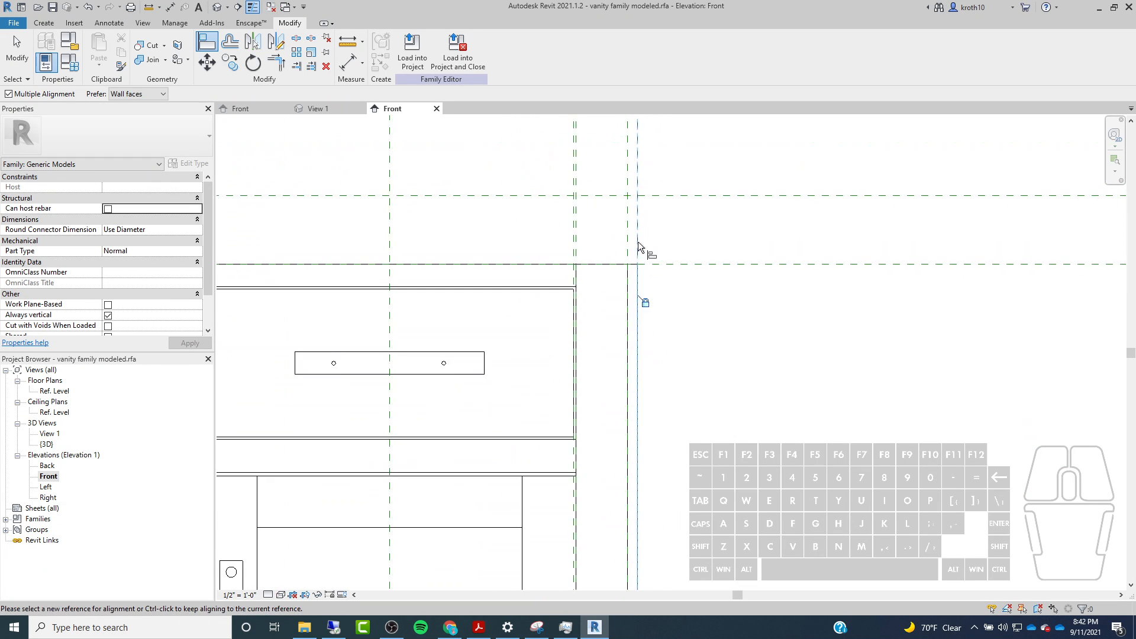
# Align the right edge of the lower side piece beside the bottom rail to the outermost right reference plane and lock it.
pyautogui.scroll(4, 632, 522)
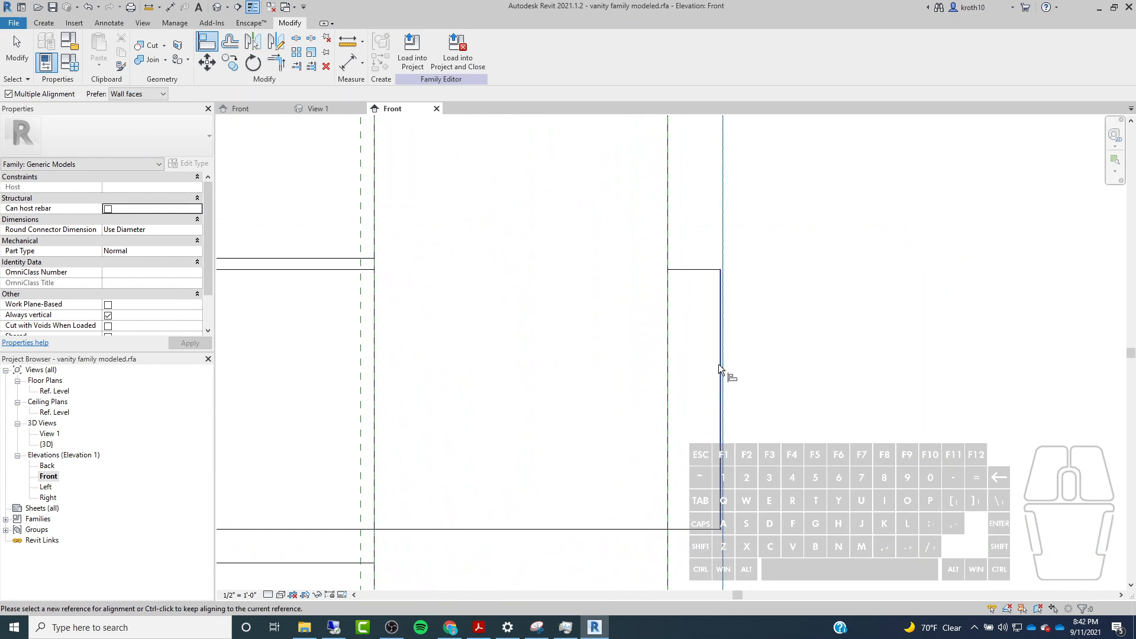
pyautogui.click(721, 362)
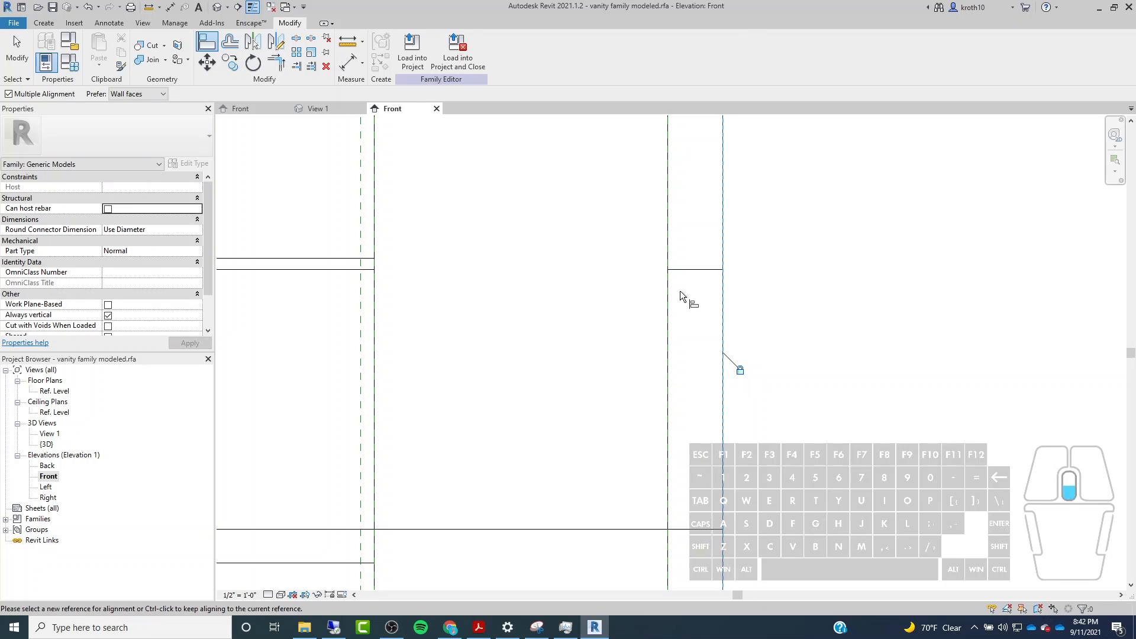
pyautogui.scroll(-4, 680, 295)
pyautogui.click(698, 441)
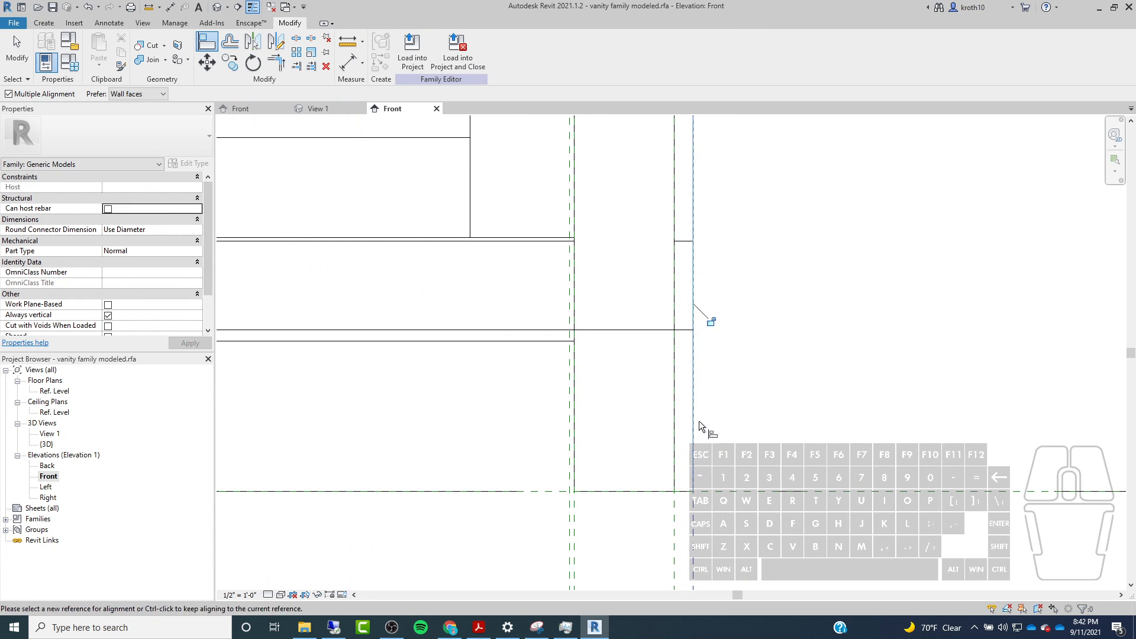
pyautogui.scroll(-3, 644, 377)
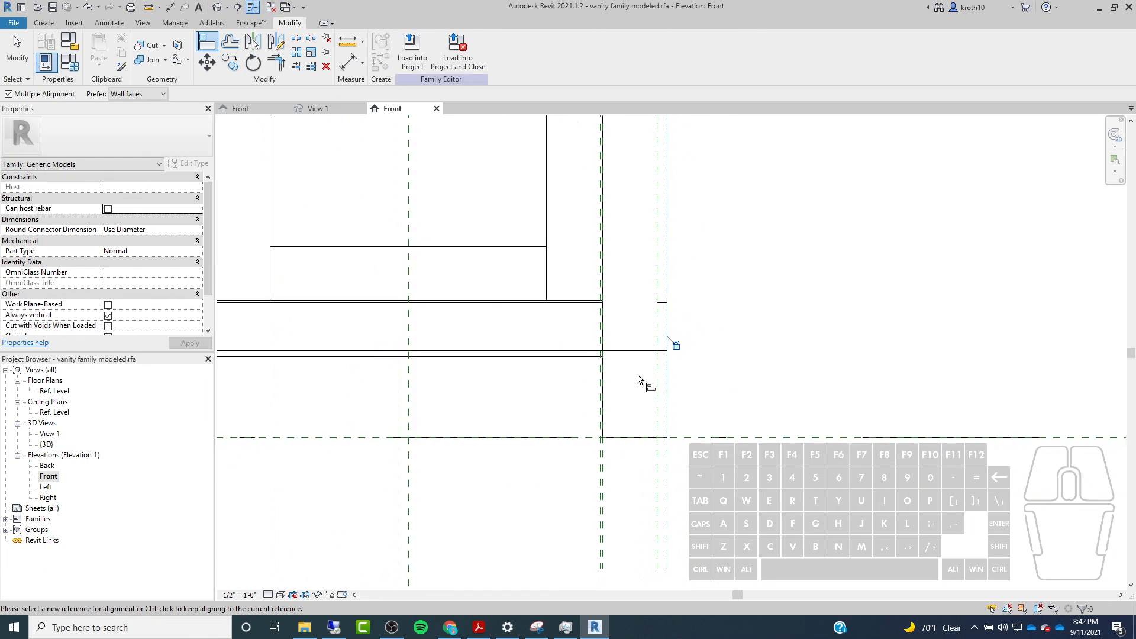
# Examine the whole front elevation, from the legs and bottom rail up to the drawer, to check the reference plane alignments.
pyautogui.moveTo(641, 381); pyautogui.dragTo(795, 439, button='middle')
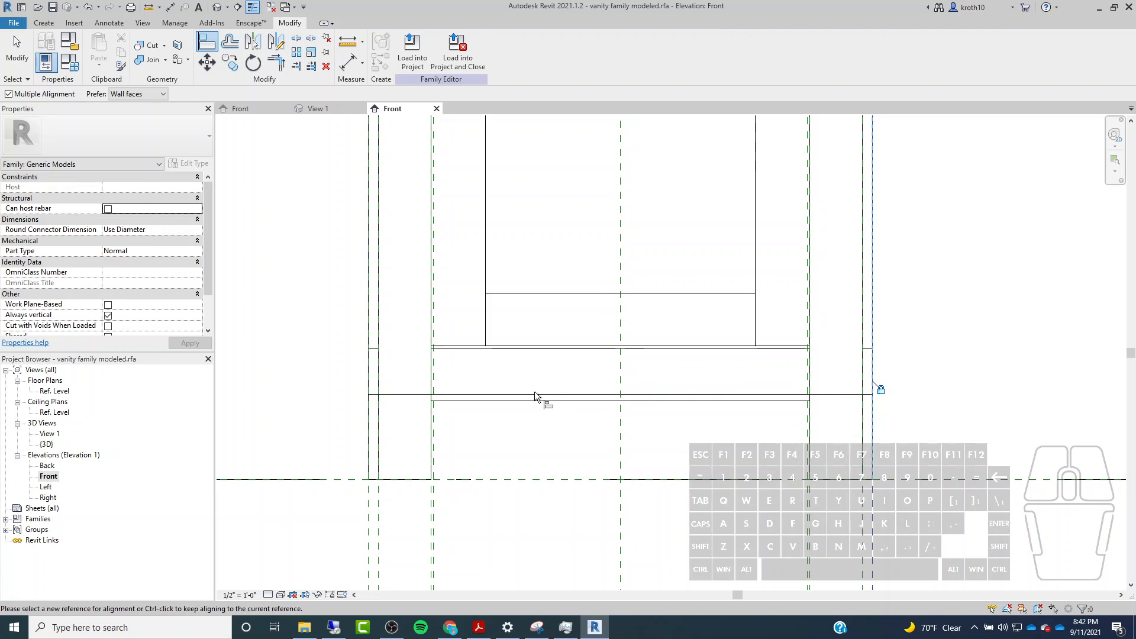
pyautogui.scroll(-2, 552, 378)
pyautogui.moveTo(477, 322); pyautogui.dragTo(513, 499, button='middle')
pyautogui.moveTo(670, 155); pyautogui.dragTo(570, 278, button='middle')
pyautogui.scroll(1, 631, 395)
pyautogui.scroll(1, 754, 271)
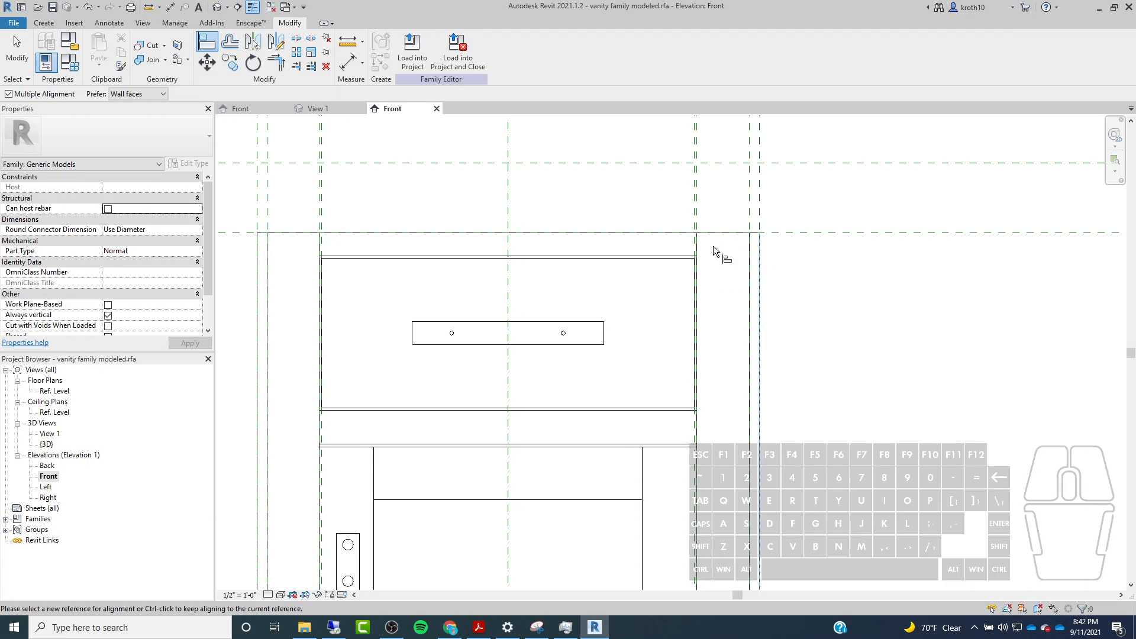
pyautogui.scroll(-3, 615, 212)
pyautogui.scroll(-1, 510, 223)
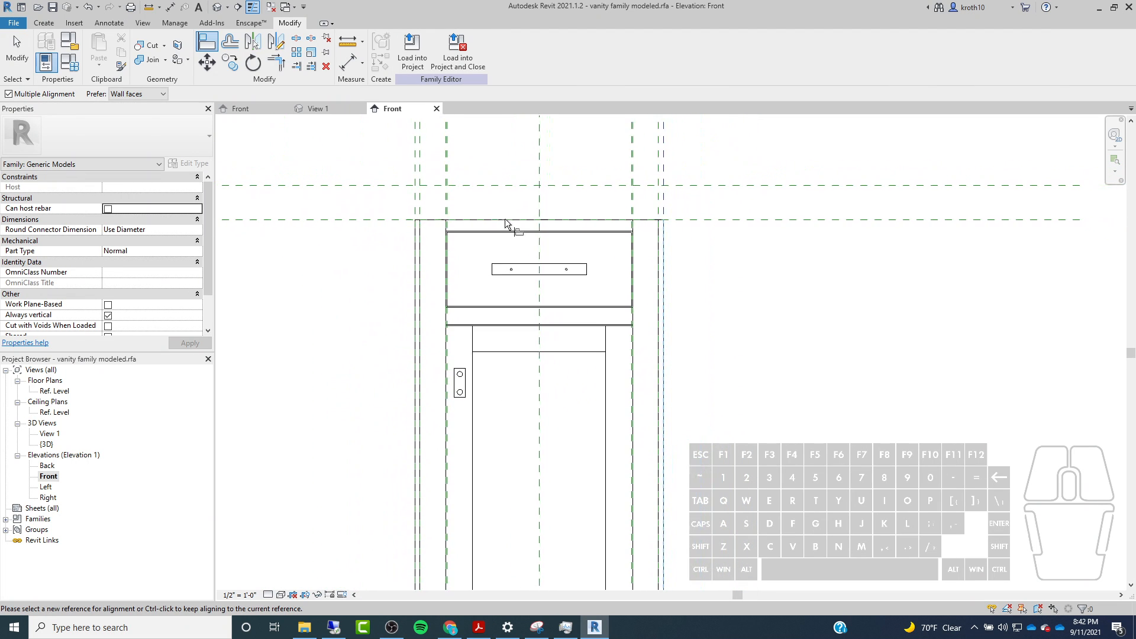
pyautogui.moveTo(510, 224); pyautogui.dragTo(519, 307, button='middle')
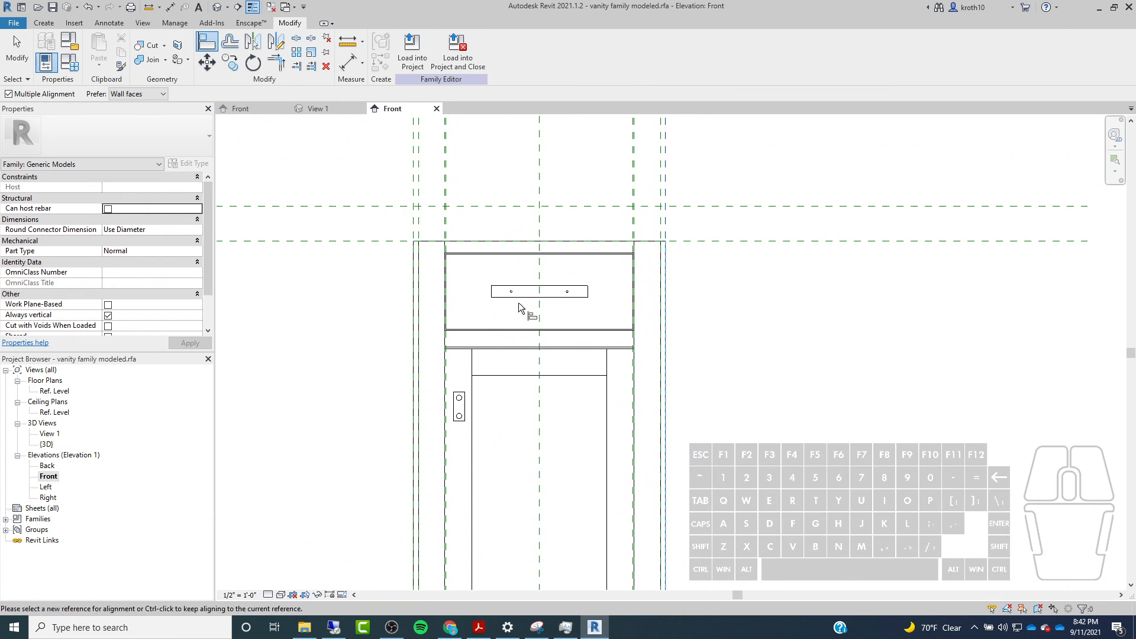
pyautogui.scroll(-1, 596, 244)
pyautogui.scroll(-3, 597, 293)
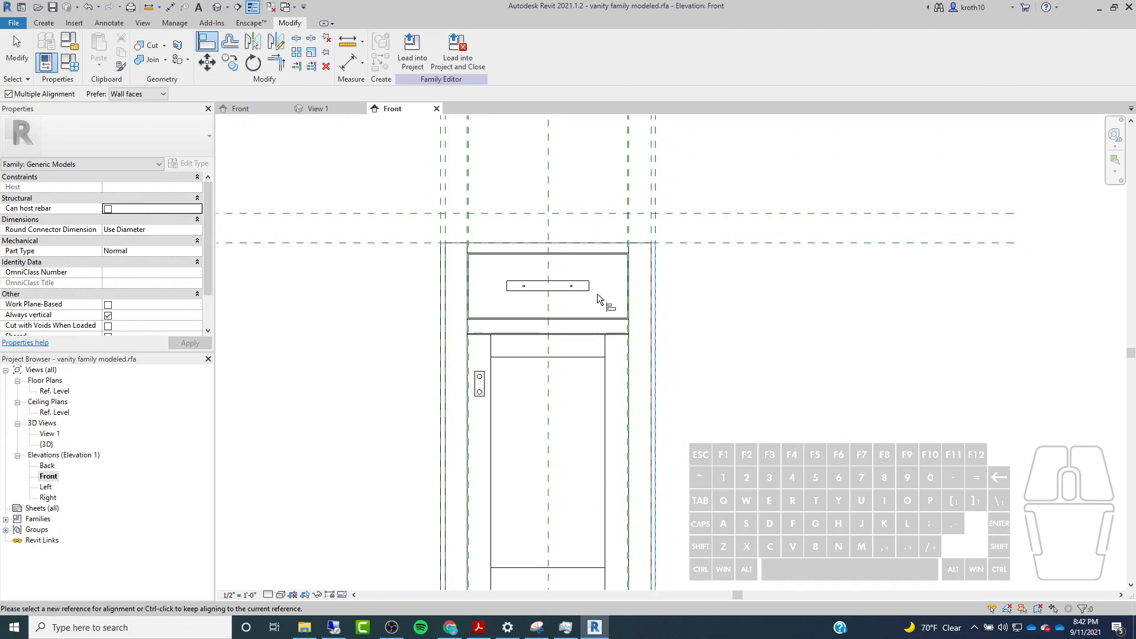
pyautogui.moveTo(435, 415); pyautogui.dragTo(512, 366, button='middle')
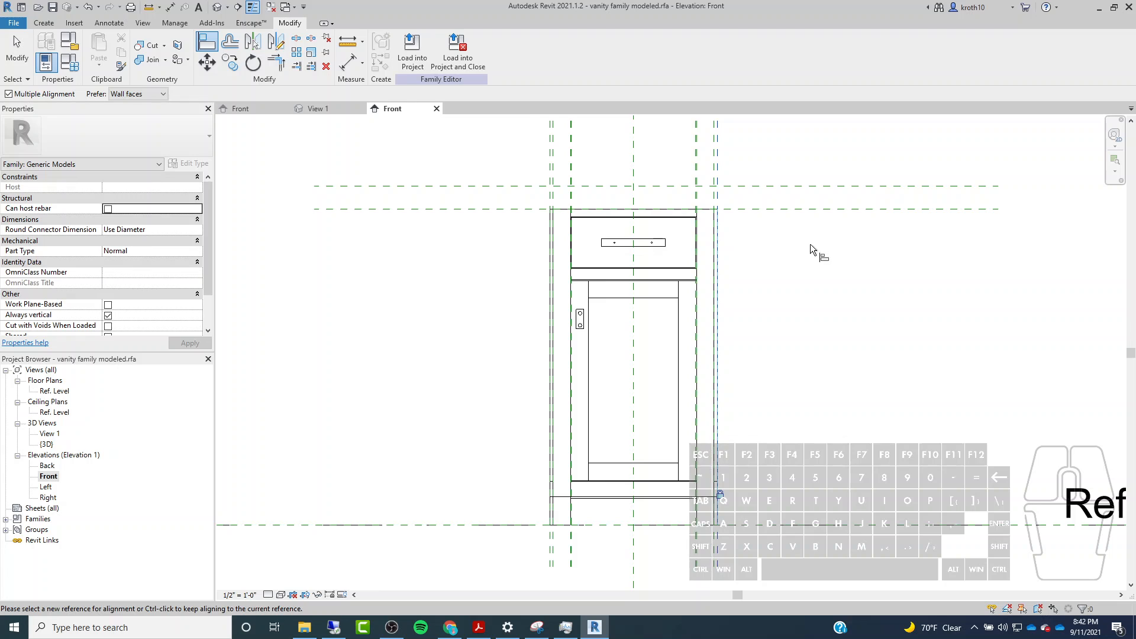
pyautogui.scroll(1, 689, 407)
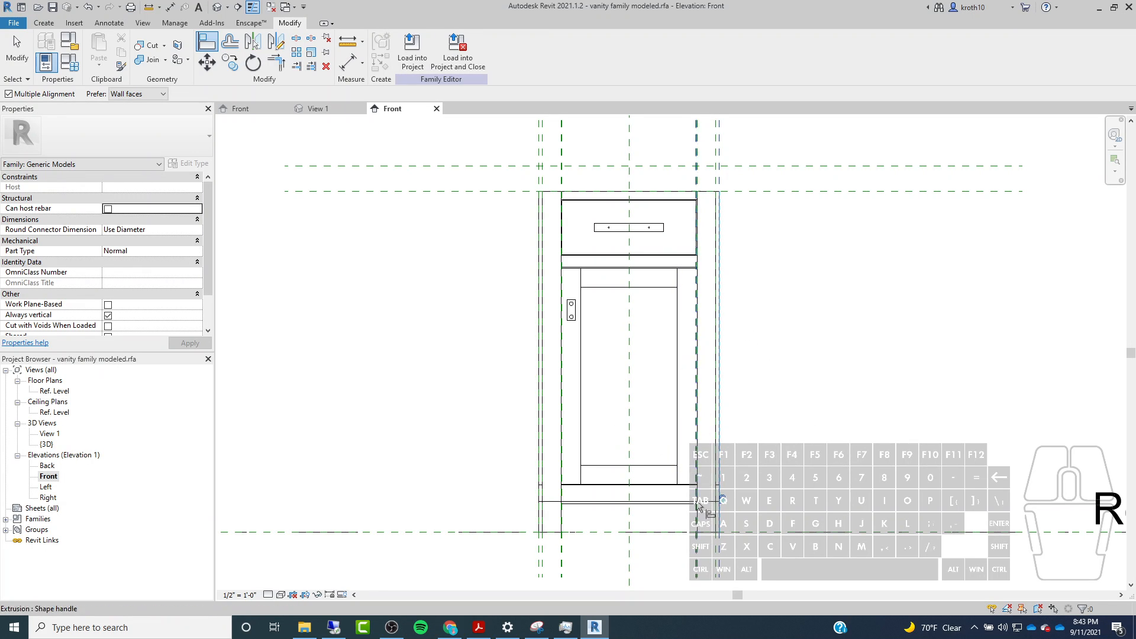
pyautogui.scroll(2, 607, 515)
pyautogui.scroll(-1, 561, 474)
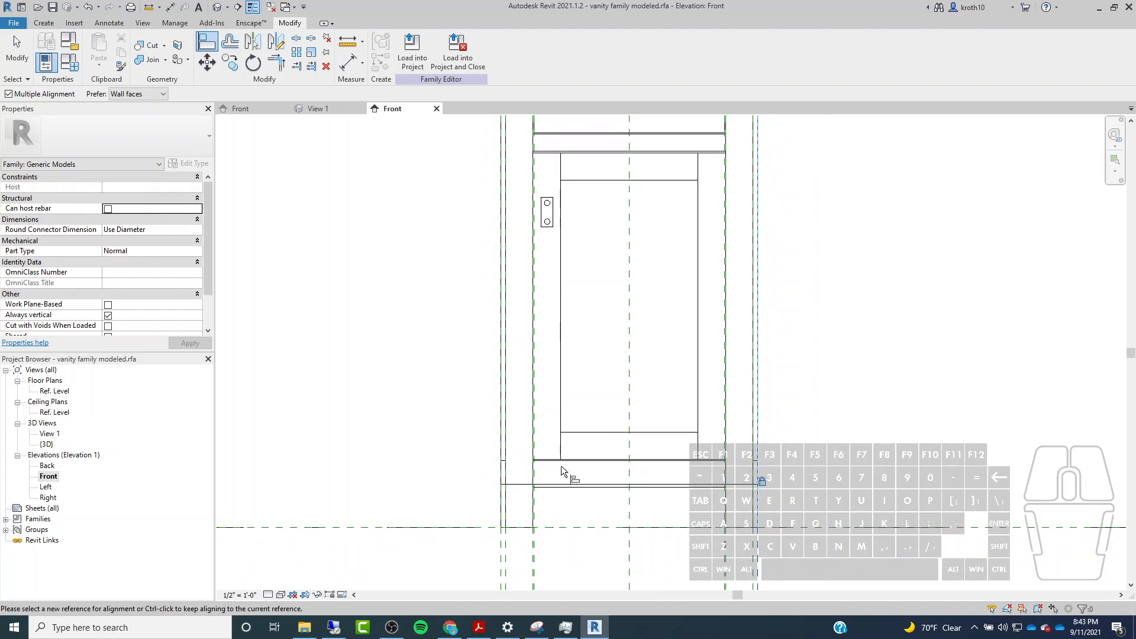
pyautogui.scroll(-1, 583, 432)
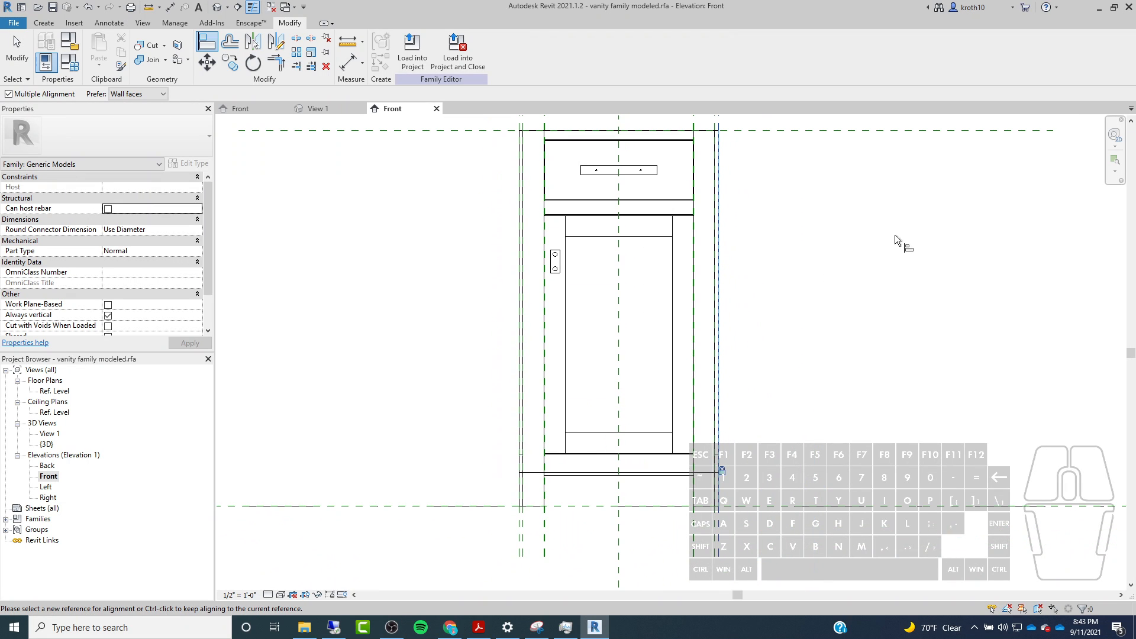
# Place an aligned dimension below the vanity between the two outermost left reference planes and lock it.
pyautogui.scroll(2, 700, 530)
pyautogui.moveTo(633, 423); pyautogui.dragTo(669, 413, button='middle')
pyautogui.scroll(1, 679, 478)
pyautogui.scroll(1, 616, 453)
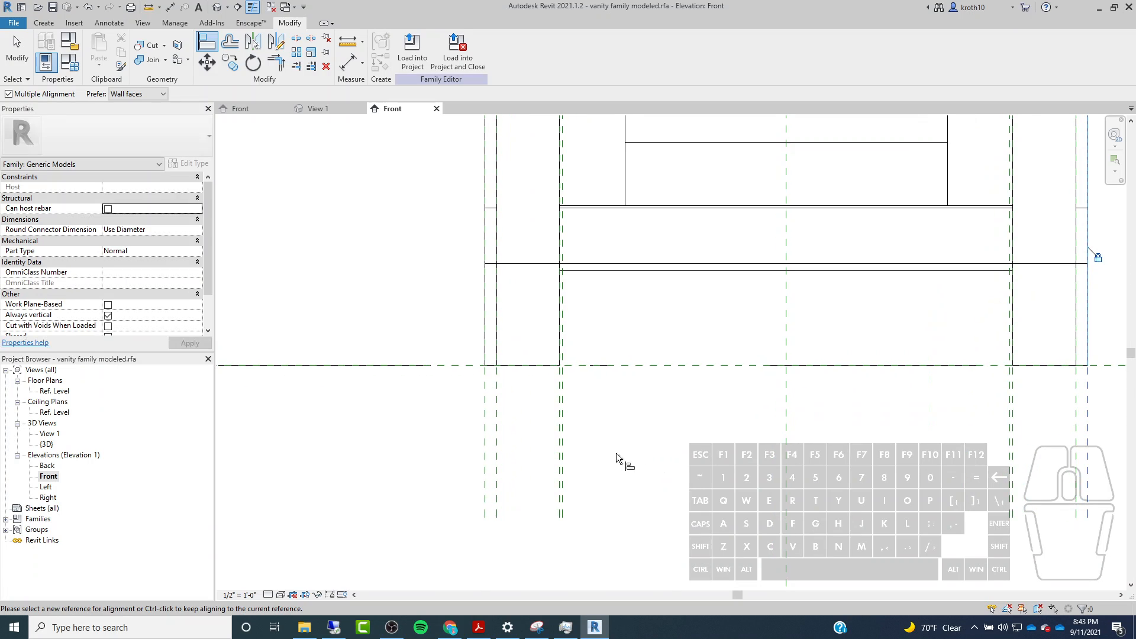
pyautogui.click(109, 22)
pyautogui.click(16, 47)
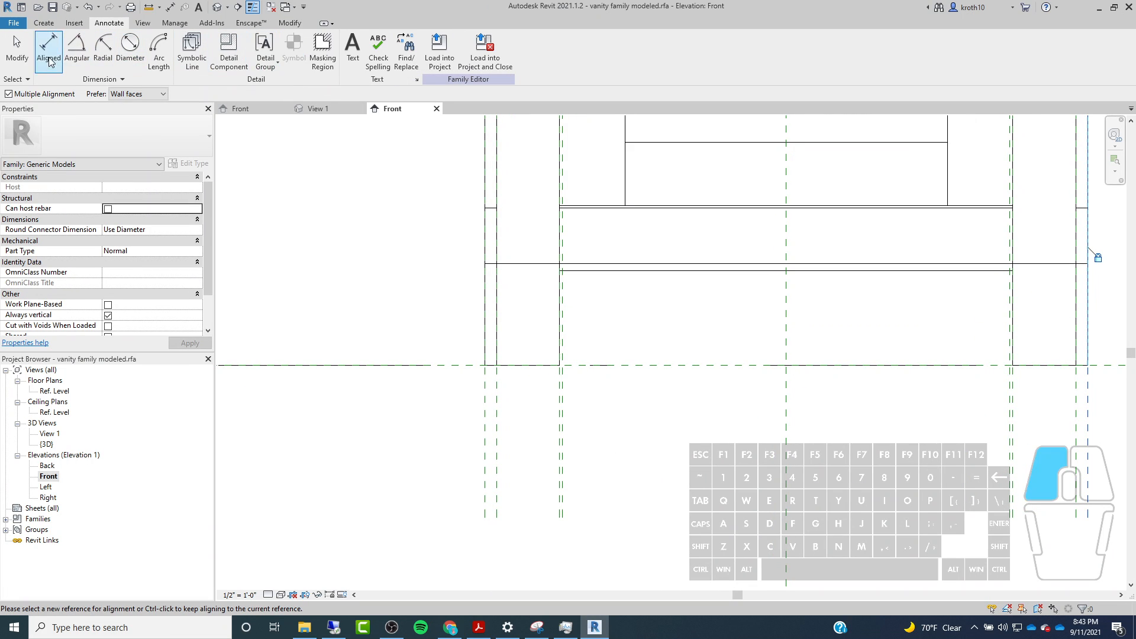
pyautogui.scroll(2, 518, 490)
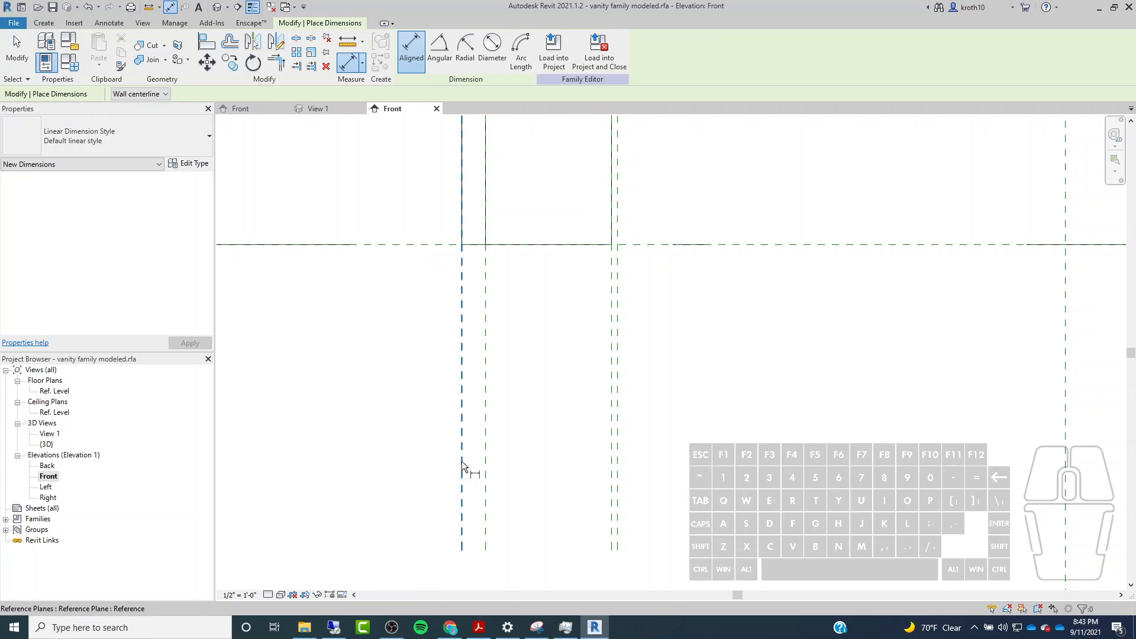
pyautogui.scroll(-2, 487, 464)
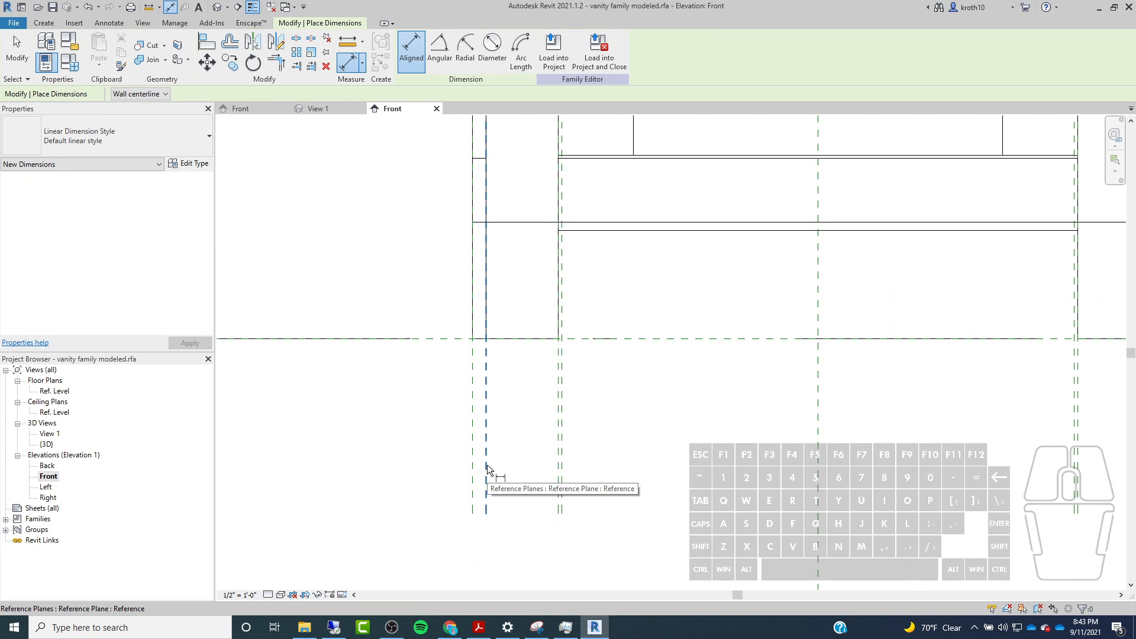
pyautogui.scroll(1, 471, 467)
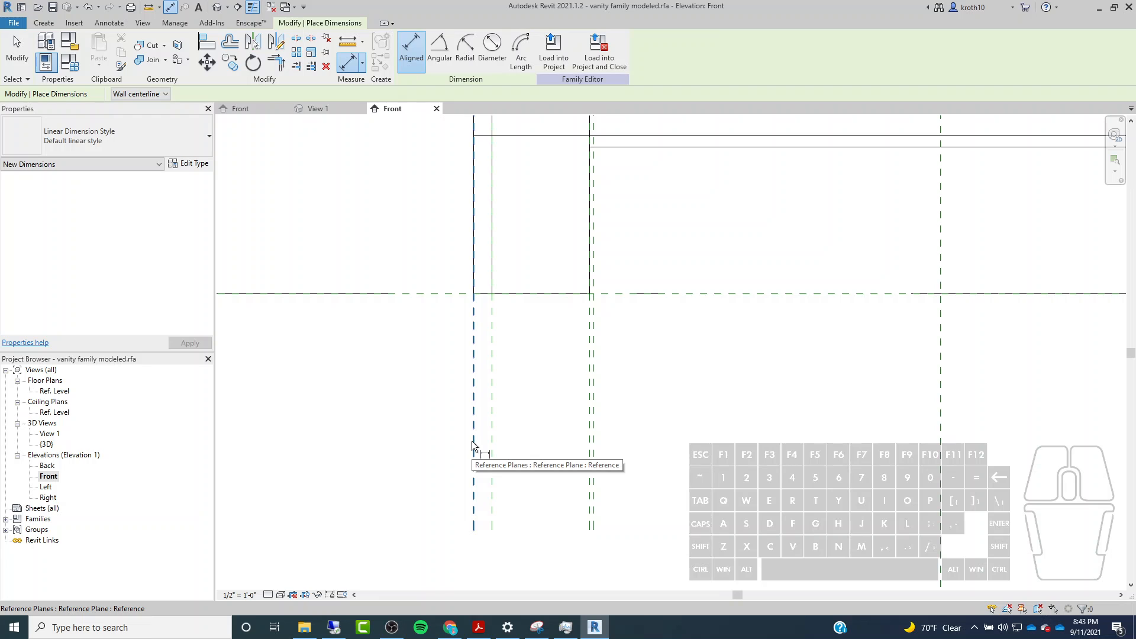
pyautogui.click(473, 445)
pyautogui.click(492, 470)
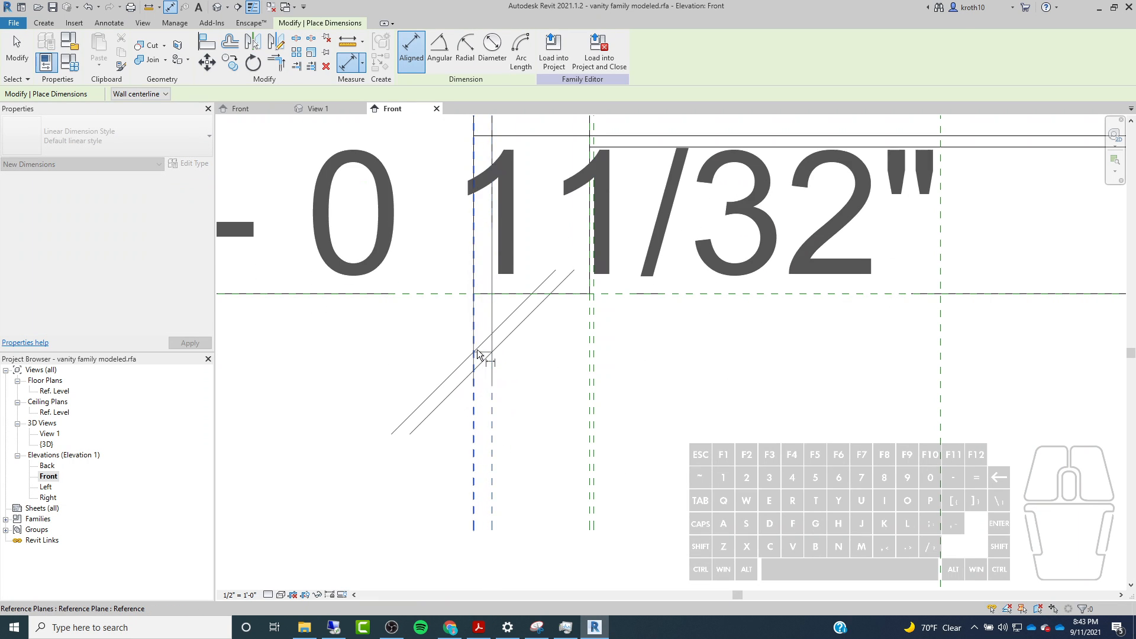
pyautogui.scroll(-3, 478, 354)
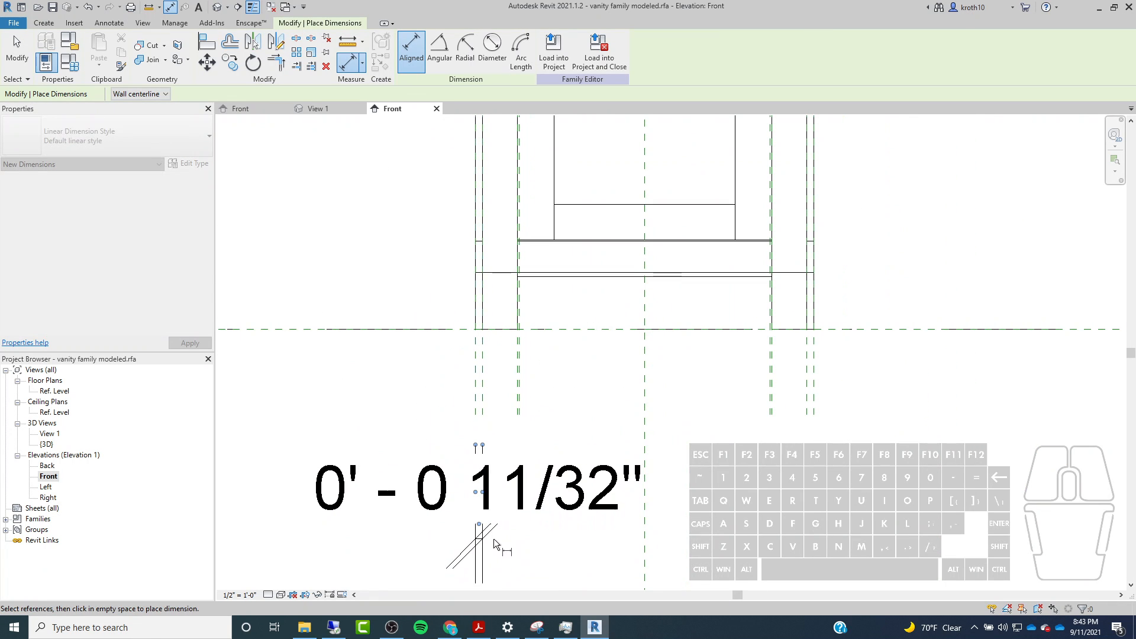
pyautogui.click(494, 538)
pyautogui.scroll(-2, 456, 372)
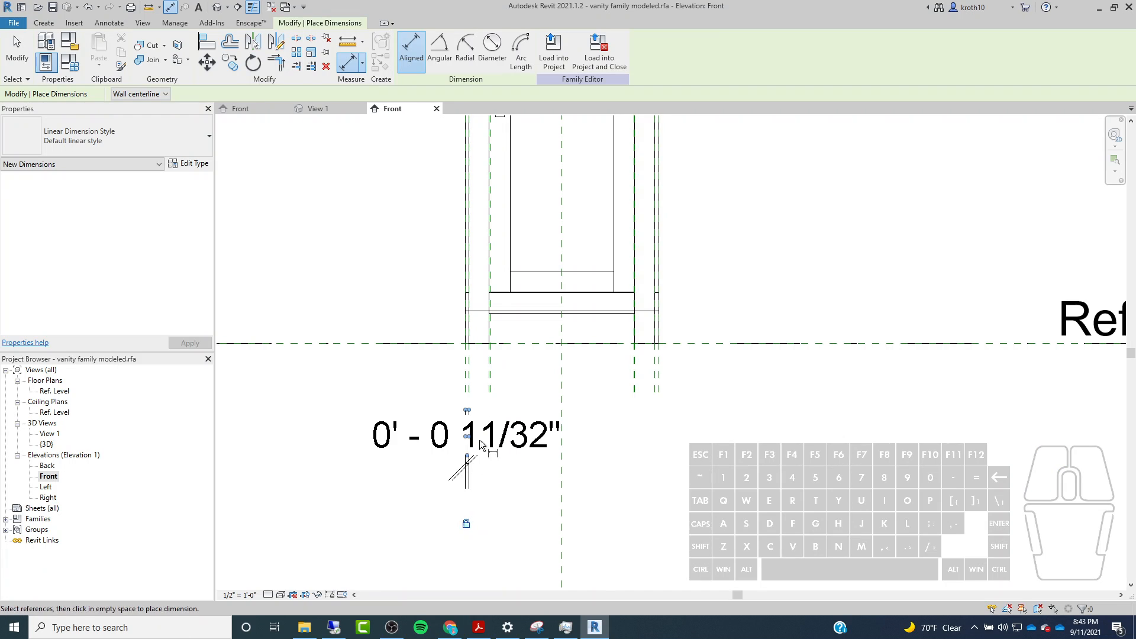
# Place an aligned dimension between the third and fourth reference planes from the left, below the left leg's inner edge, and lock it.
pyautogui.scroll(5, 487, 360)
pyautogui.click(504, 374)
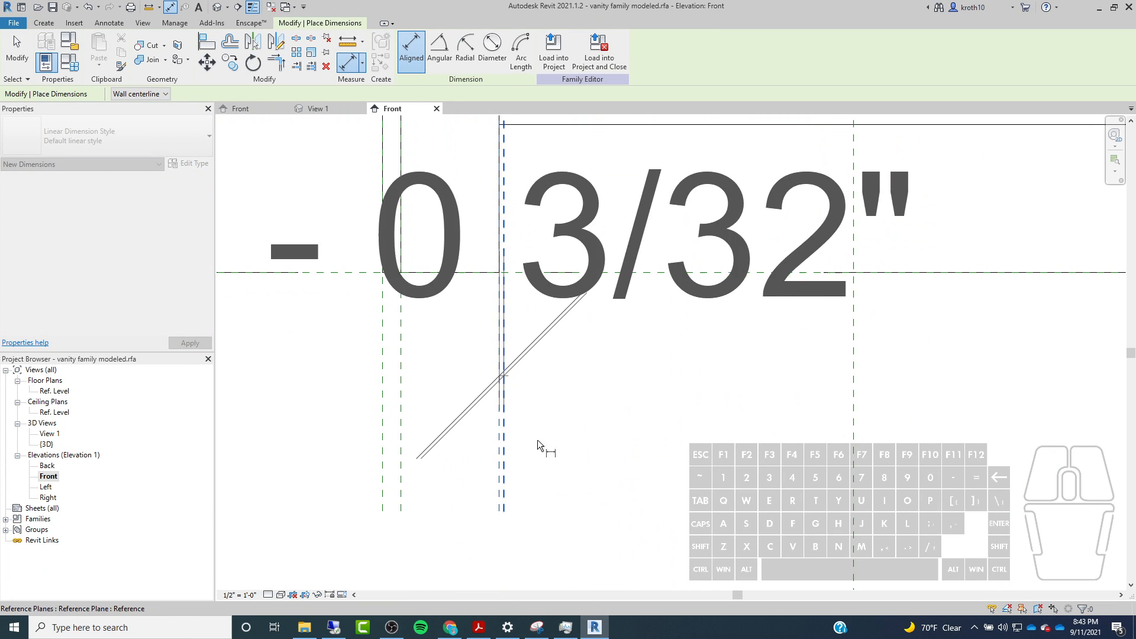
pyautogui.scroll(-5, 539, 445)
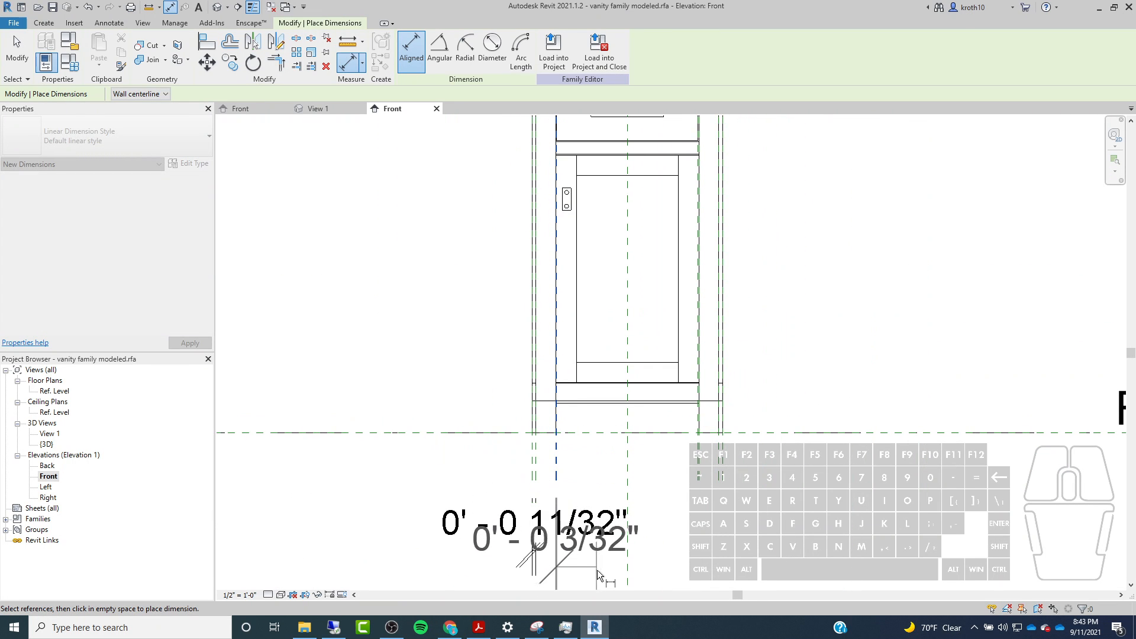
pyautogui.click(597, 569)
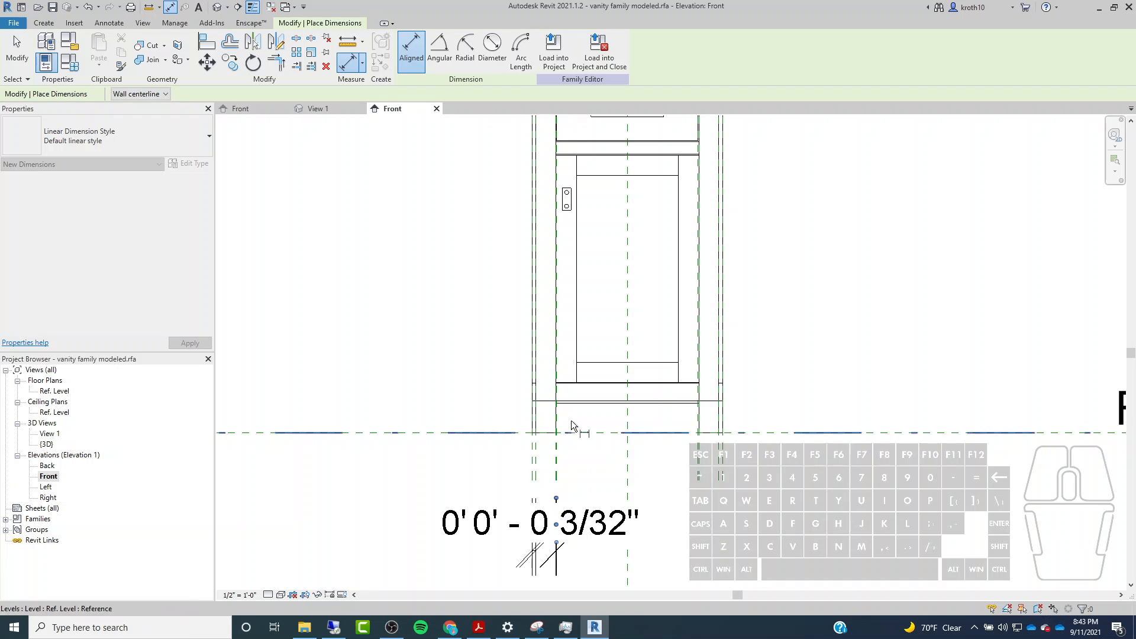
pyautogui.scroll(-3, 570, 420)
pyautogui.scroll(2, 566, 509)
pyautogui.click(562, 510)
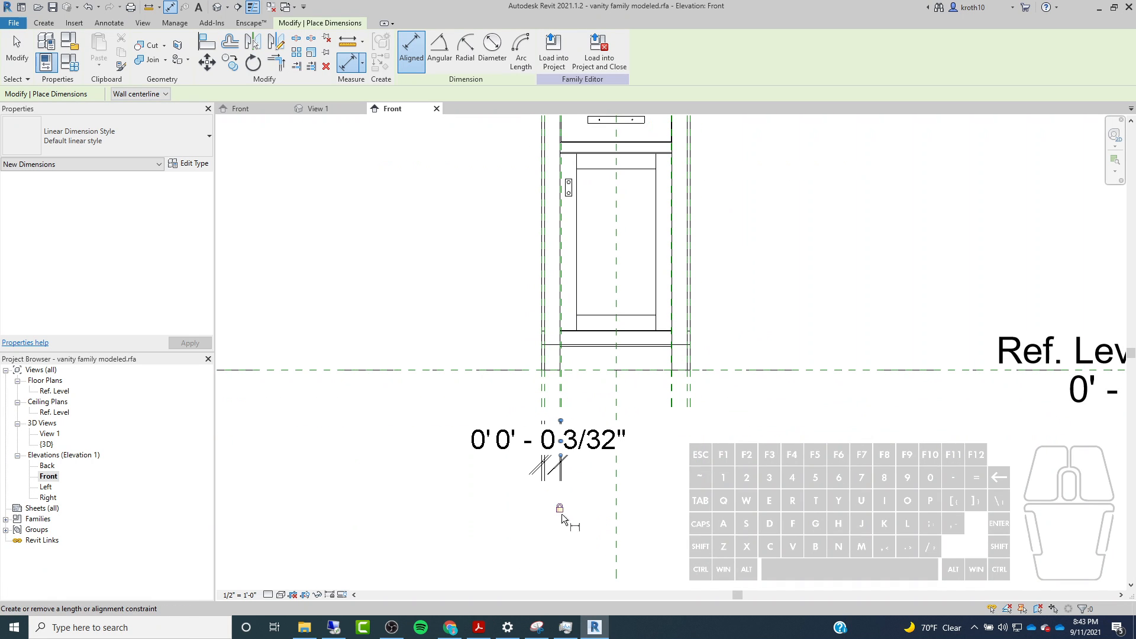
# Set the front elevation's view scale to 3/4" = 1'-0".
pyautogui.click(246, 596)
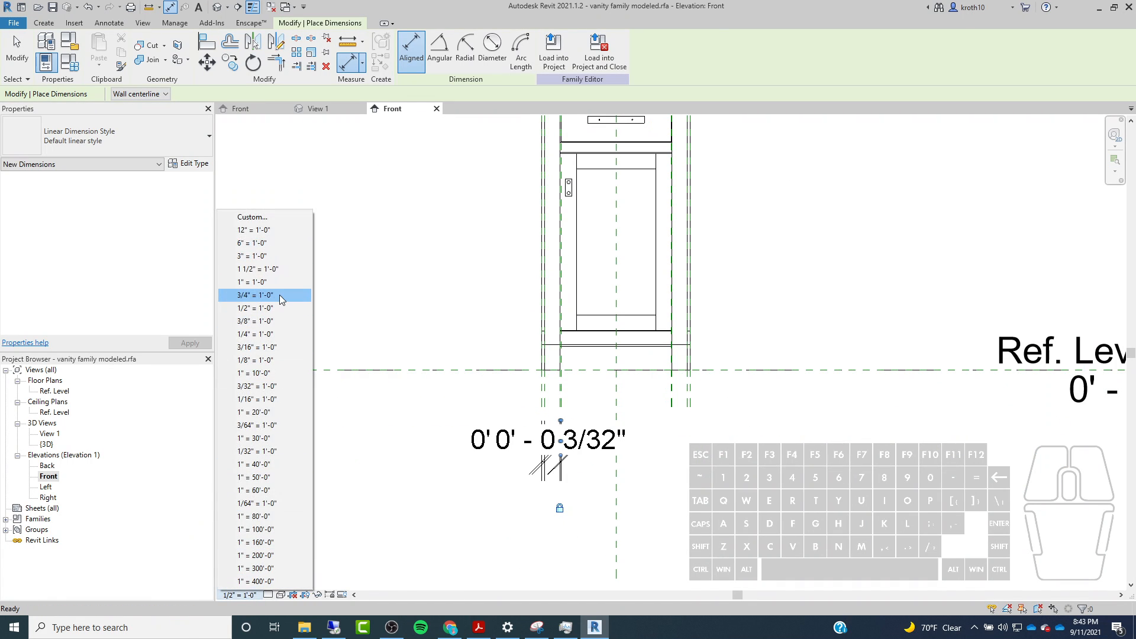
pyautogui.click(274, 334)
pyautogui.click(246, 595)
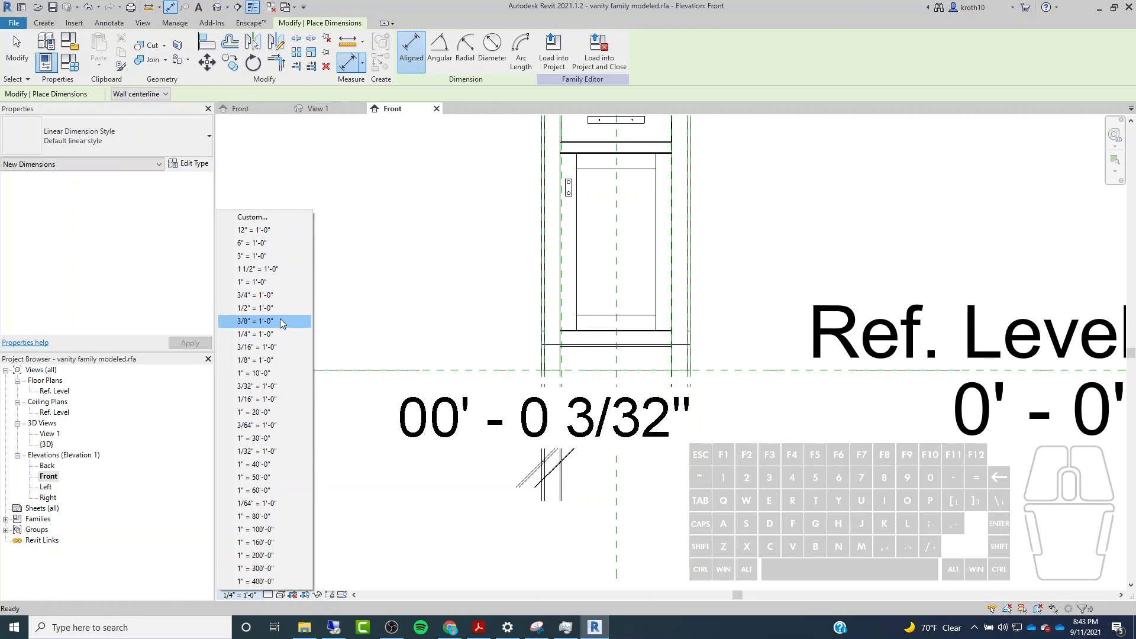
pyautogui.click(281, 301)
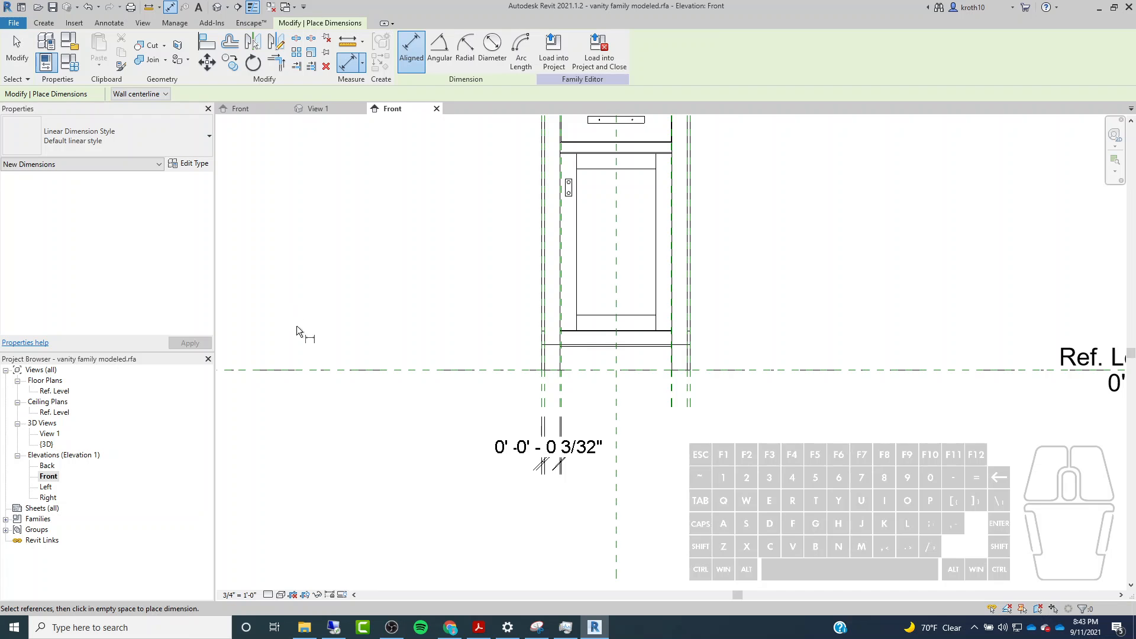
# Place an aligned dimension below the vanity between the two closely spaced reference planes at the right leg's inner edge.
pyautogui.scroll(5, 589, 438)
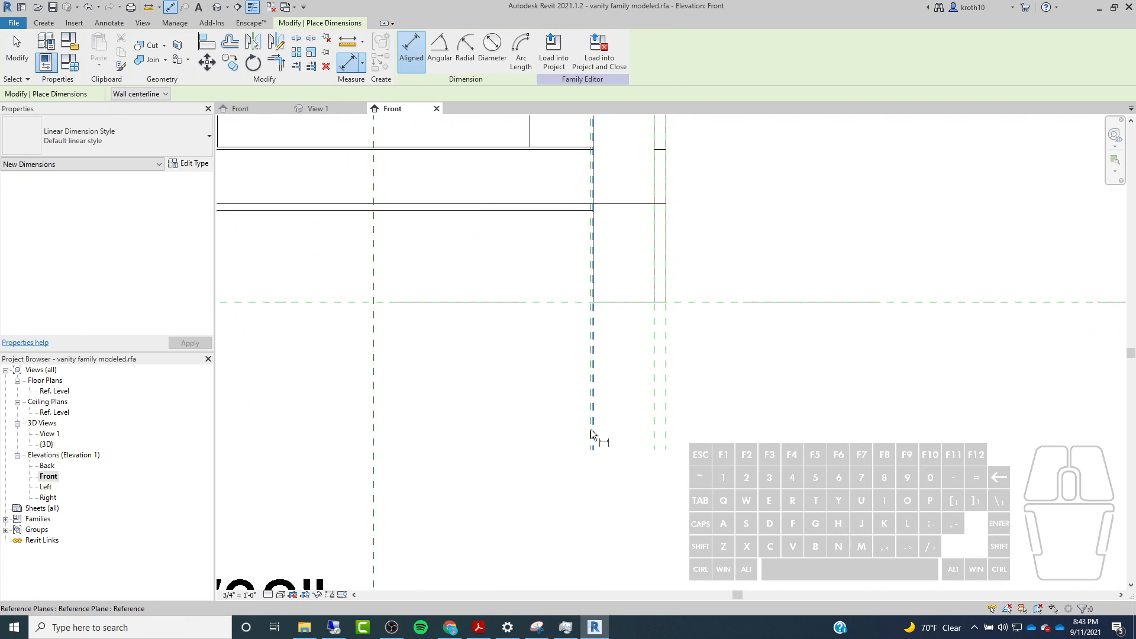
pyautogui.click(589, 435)
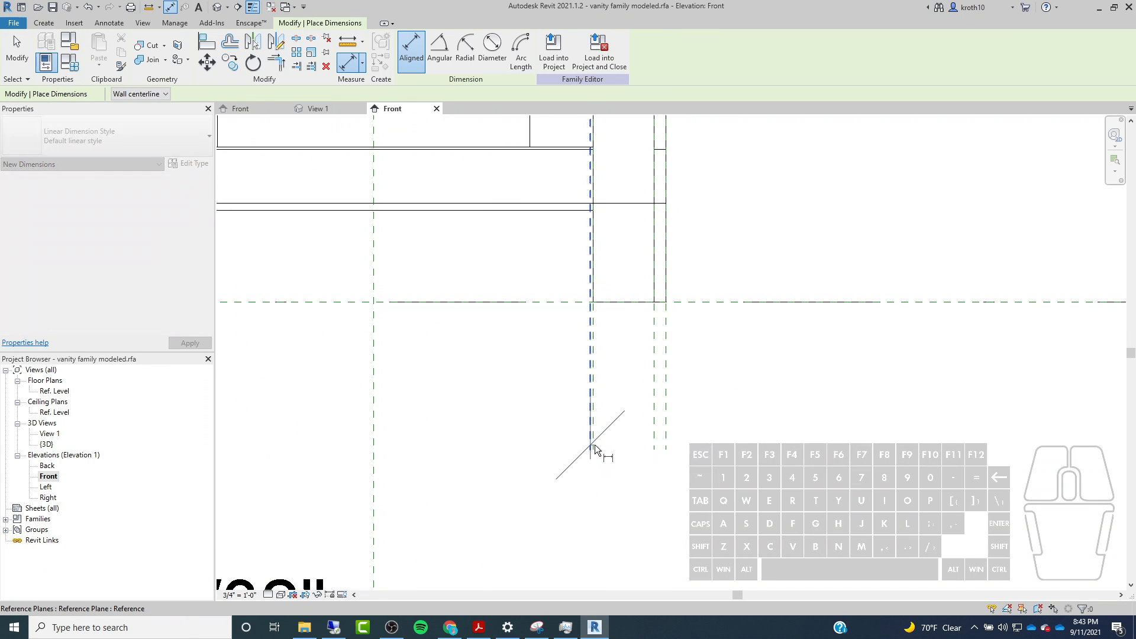
pyautogui.click(596, 444)
pyautogui.scroll(-4, 595, 453)
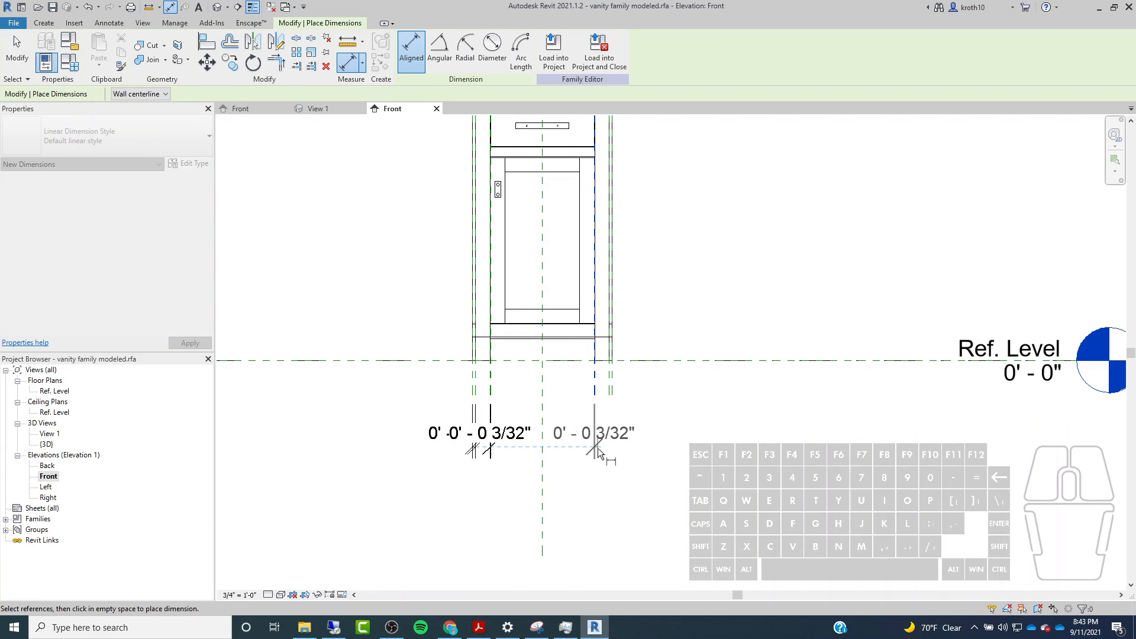
pyautogui.click(597, 449)
# Place an aligned dimension between the two outermost right reference planes, in line with the other lower dimensions, and lock it.
pyautogui.scroll(5, 609, 390)
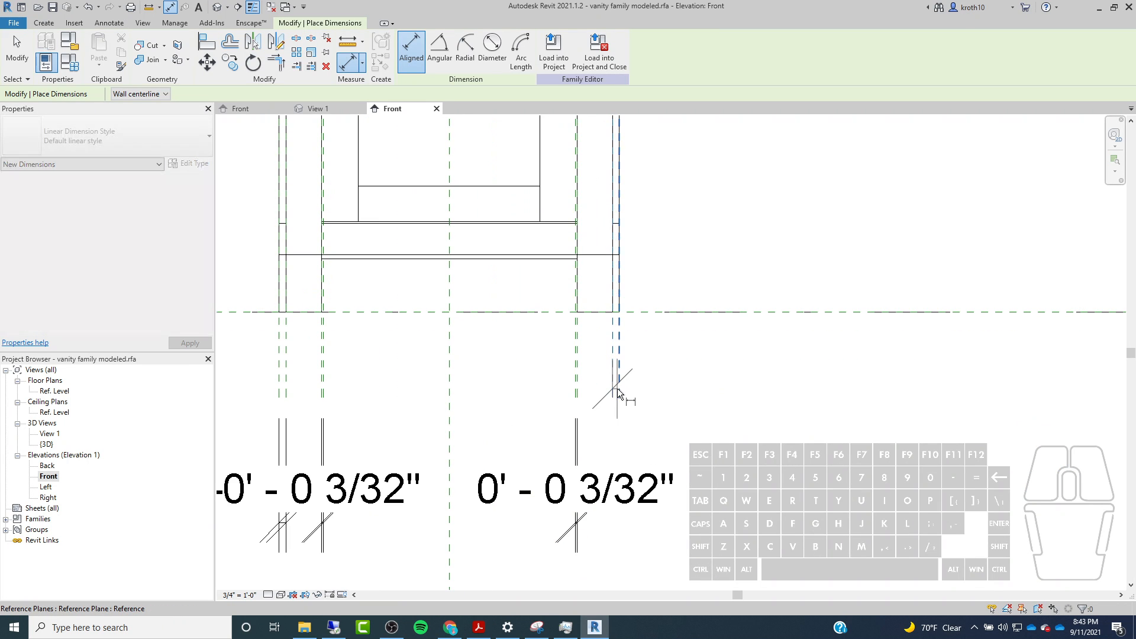
pyautogui.click(617, 388)
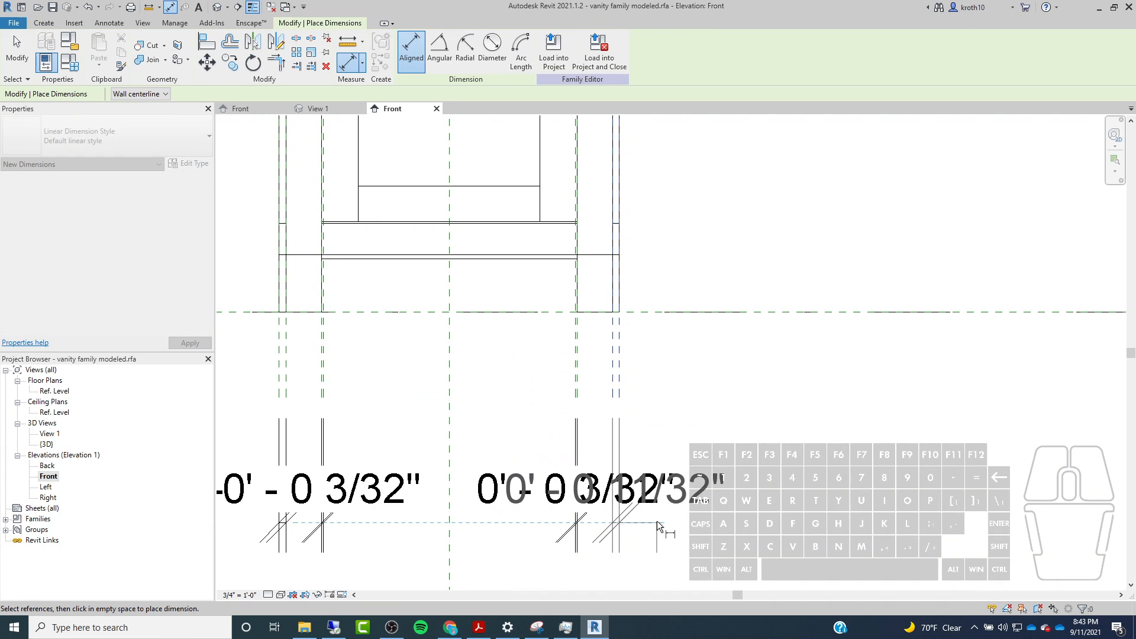
pyautogui.click(657, 520)
pyautogui.scroll(-4, 630, 509)
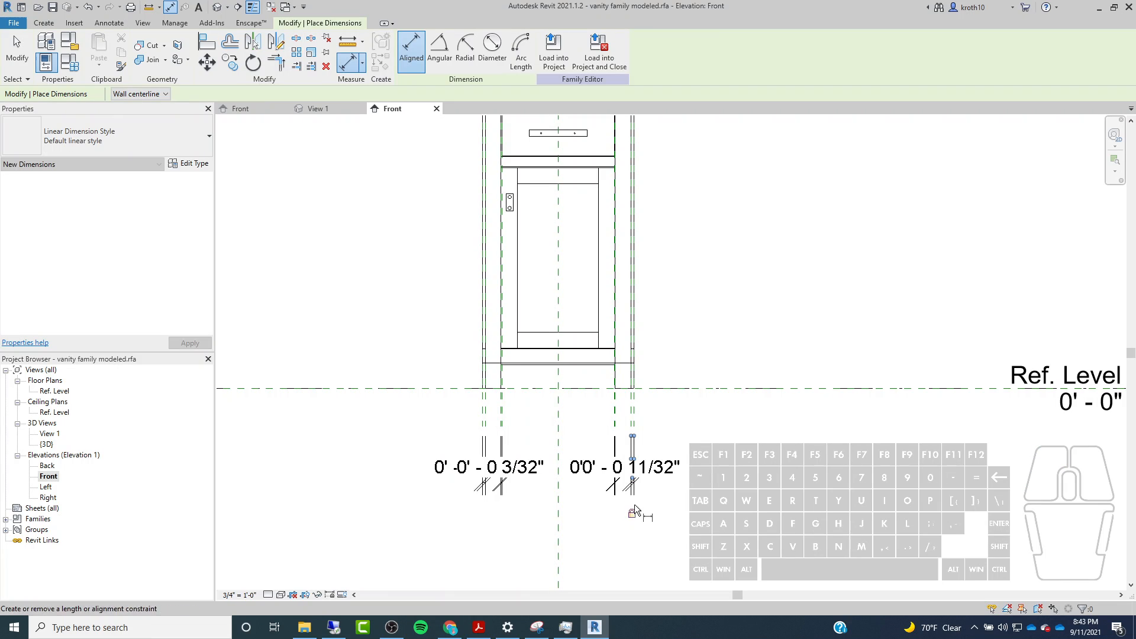
# Dimension from the outermost left reference plane to the inner plane at the left leg, above the lower dimension row, and lock it.
pyautogui.scroll(5, 632, 389)
pyautogui.moveTo(633, 389); pyautogui.dragTo(690, 380, button='middle')
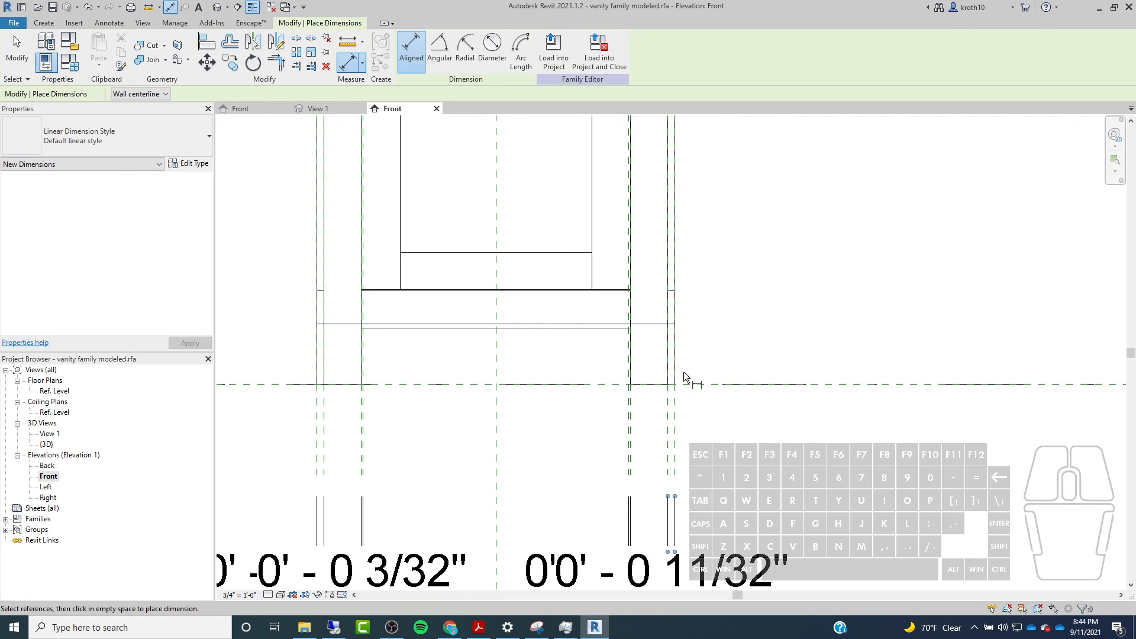
pyautogui.scroll(2, 307, 432)
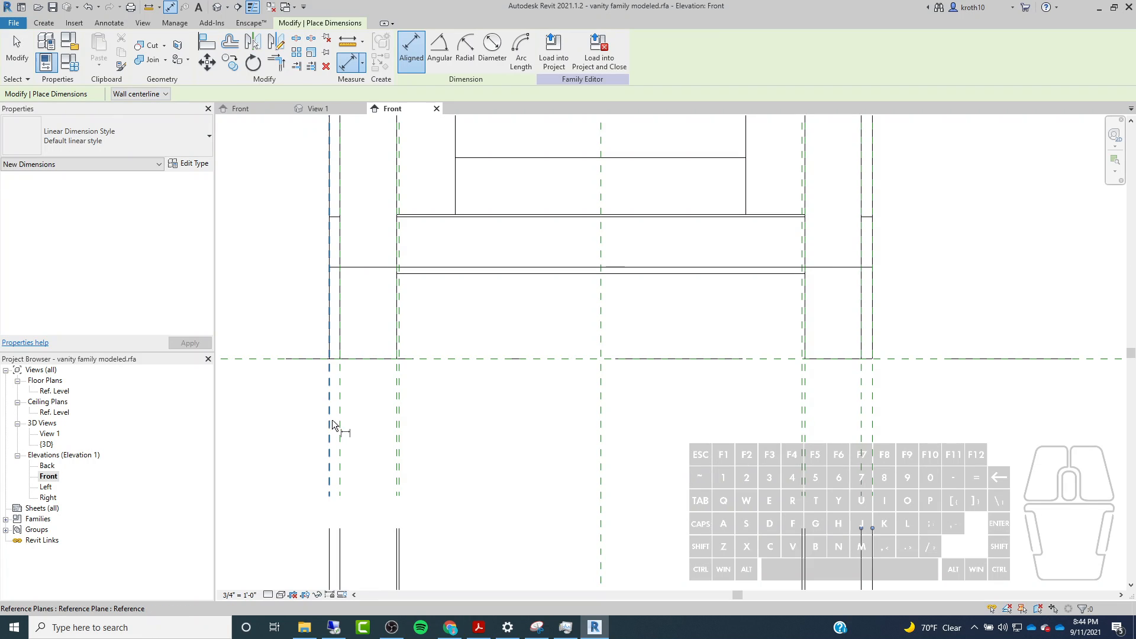
pyautogui.click(332, 420)
pyautogui.click(402, 418)
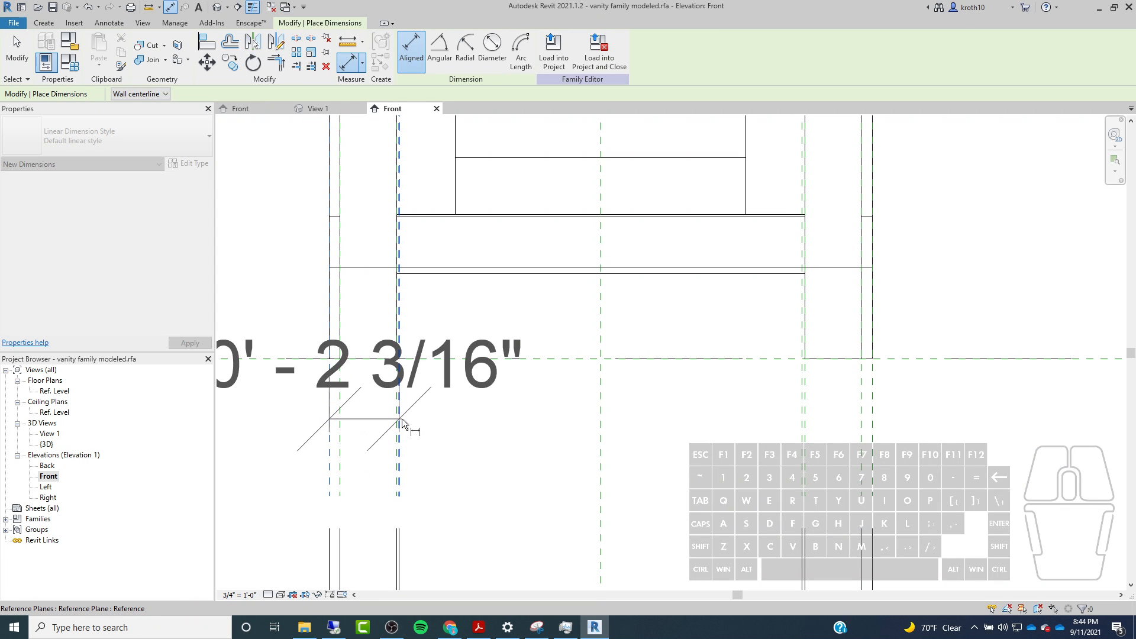
pyautogui.scroll(-4, 470, 376)
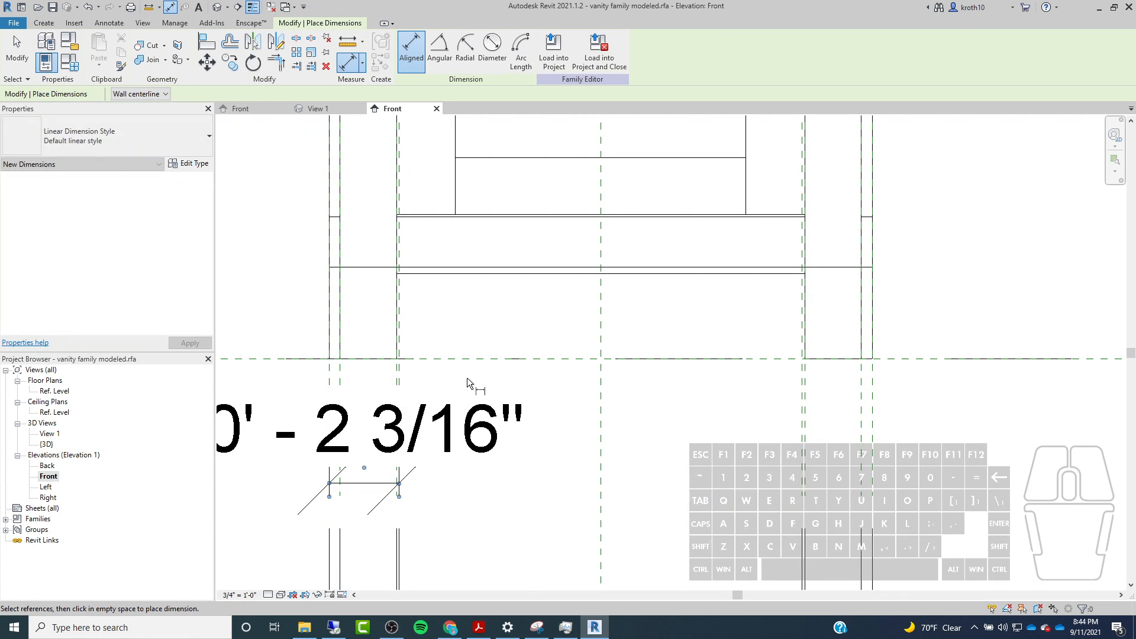
pyautogui.click(431, 465)
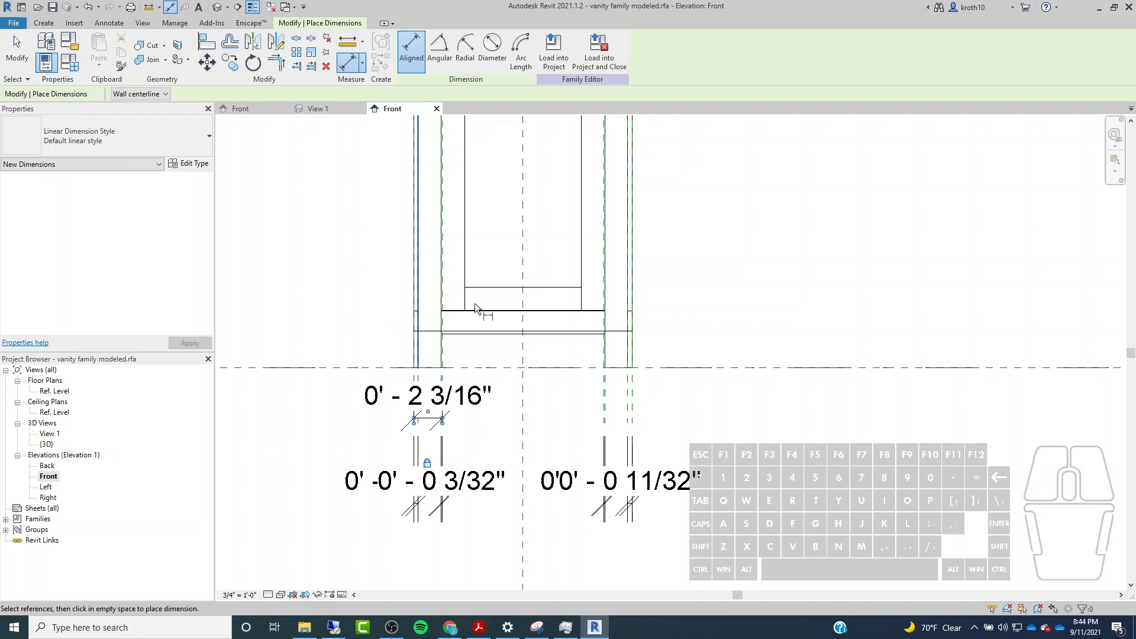
# Dimension from the inner reference plane at the right leg to the outermost right plane, level with the left leg's dimension, and lock it.
pyautogui.scroll(2, 618, 333)
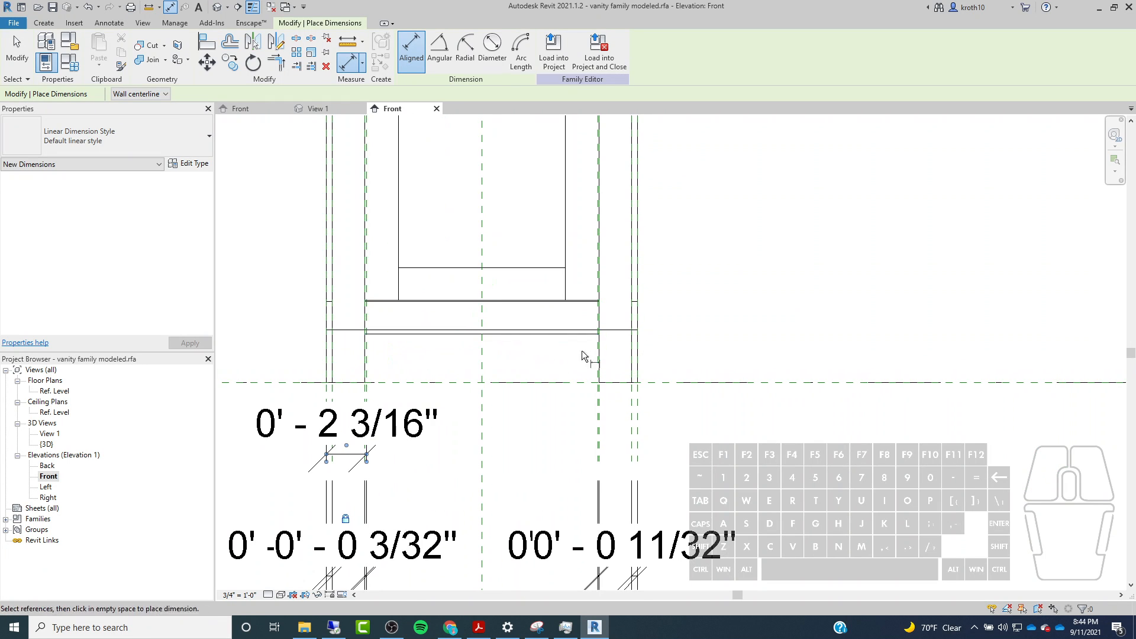
pyautogui.scroll(2, 601, 414)
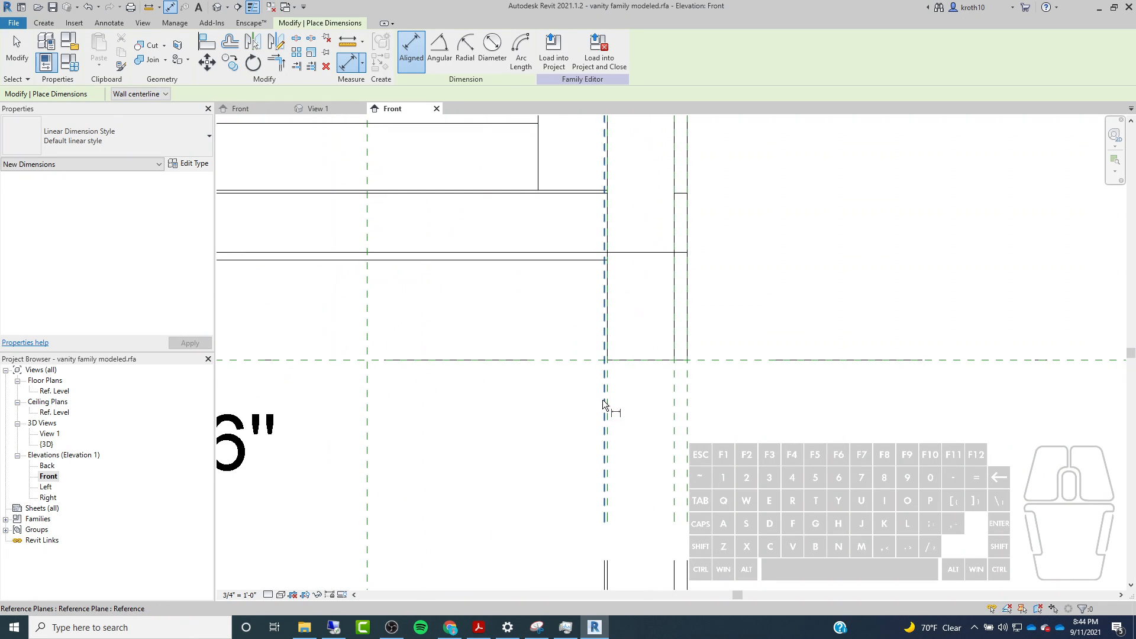
pyautogui.click(604, 404)
pyautogui.click(687, 399)
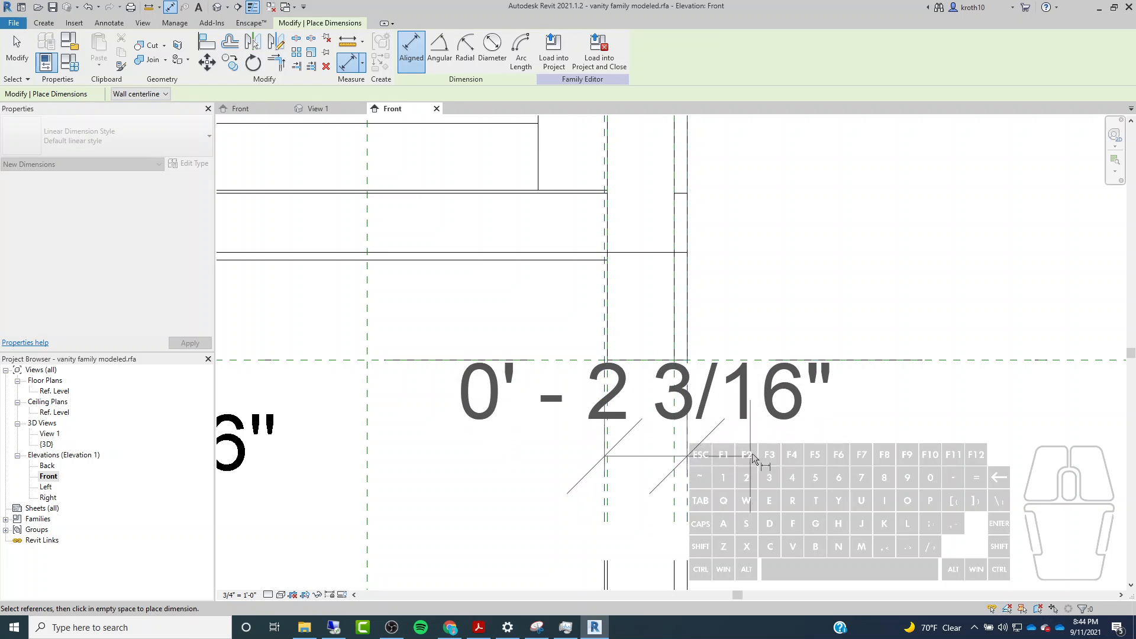
pyautogui.scroll(-2, 736, 482)
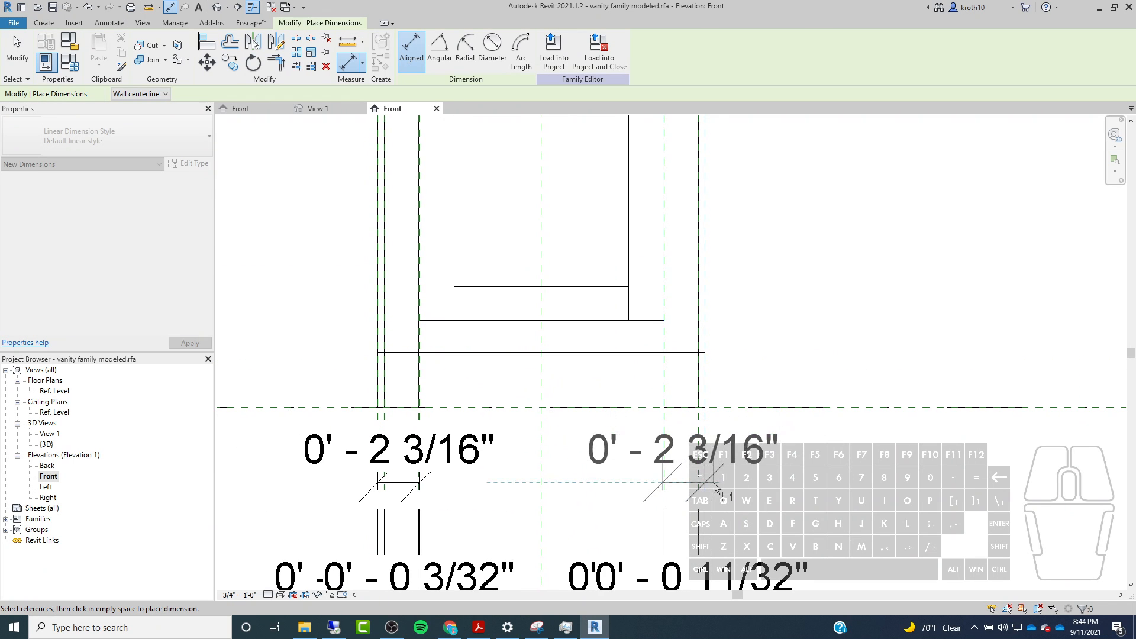
pyautogui.click(715, 487)
pyautogui.click(683, 550)
# Dimension the outermost left, center and outermost right reference planes as one string above the vanity and make the segments equal.
pyautogui.scroll(-1, 678, 341)
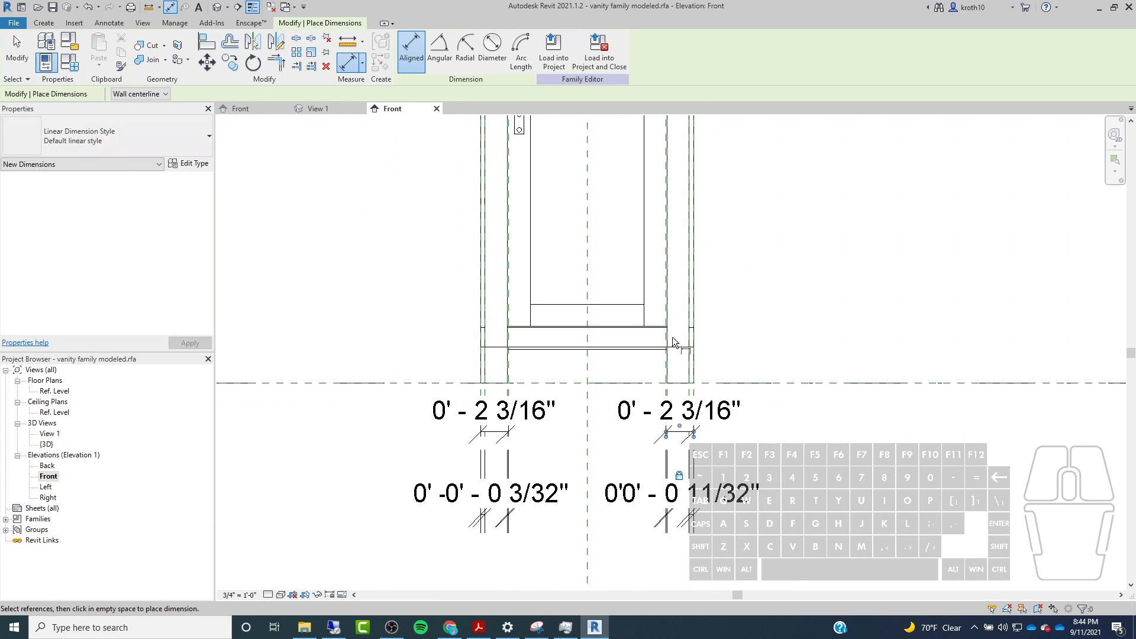
pyautogui.moveTo(576, 241); pyautogui.dragTo(562, 423, button='middle')
pyautogui.moveTo(510, 346); pyautogui.dragTo(512, 526, button='middle')
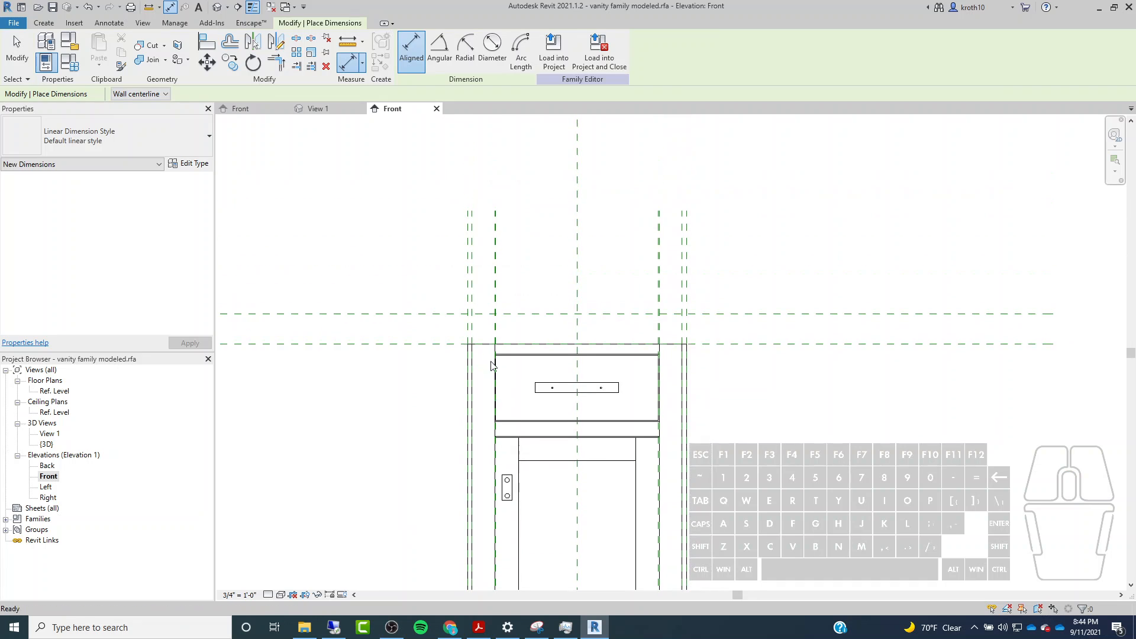
pyautogui.scroll(2, 458, 267)
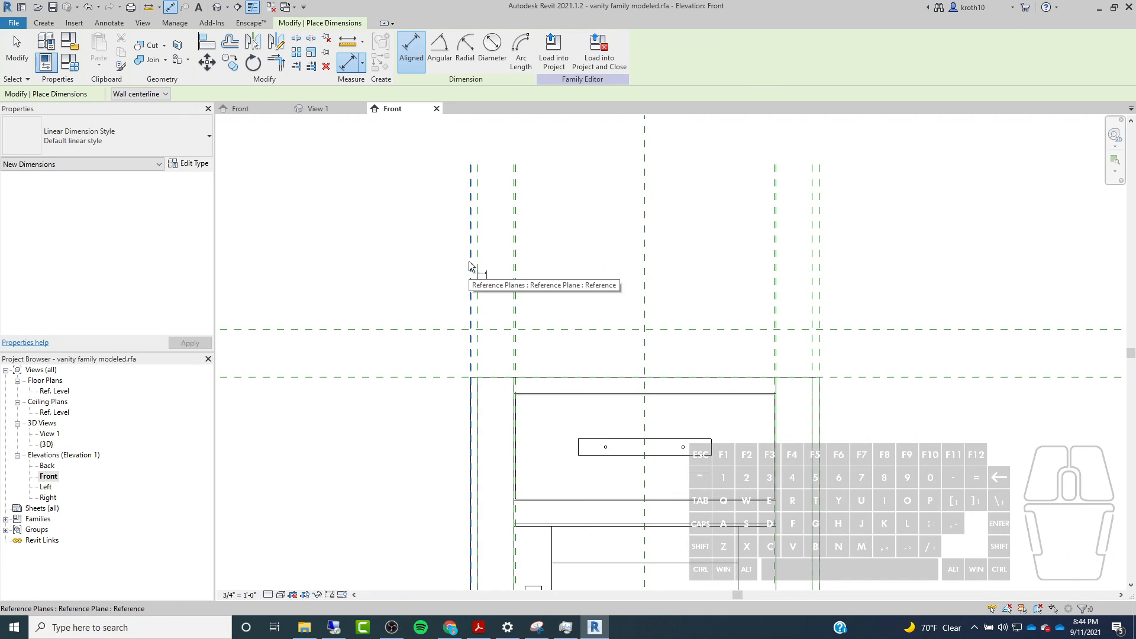
pyautogui.click(471, 266)
pyautogui.click(644, 258)
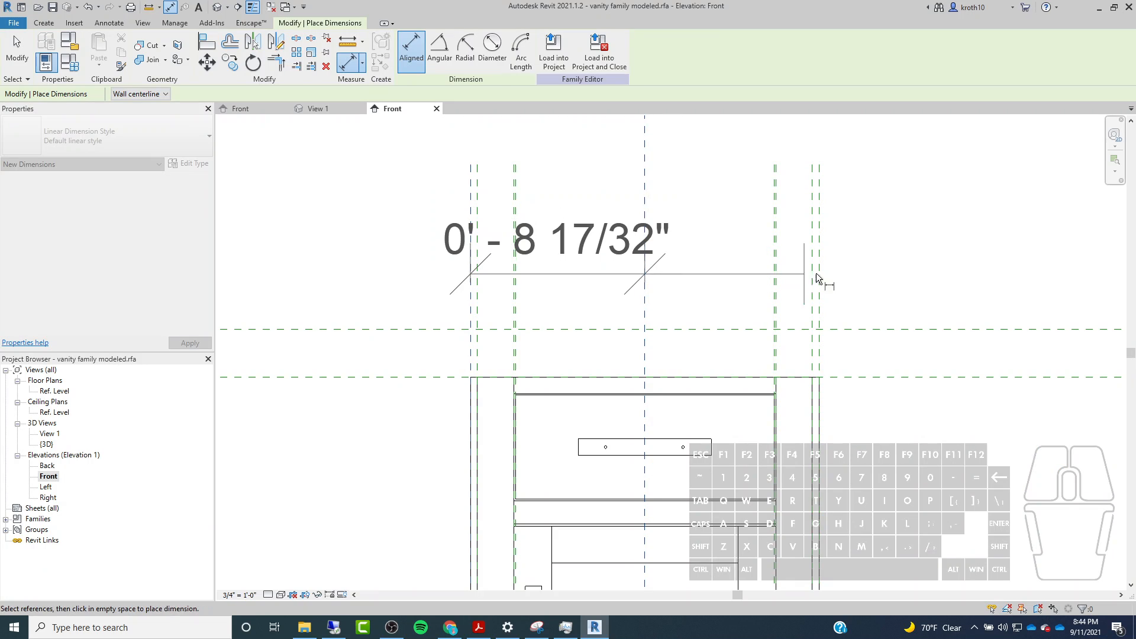
pyautogui.click(822, 276)
pyautogui.click(974, 273)
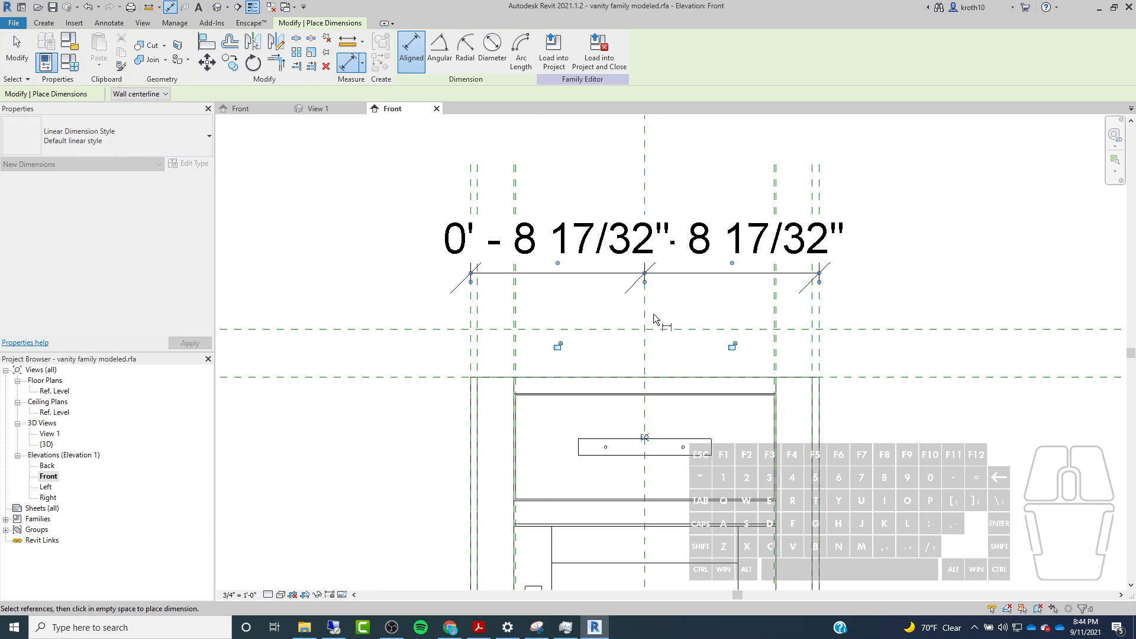
pyautogui.scroll(-1, 625, 373)
pyautogui.click(622, 311)
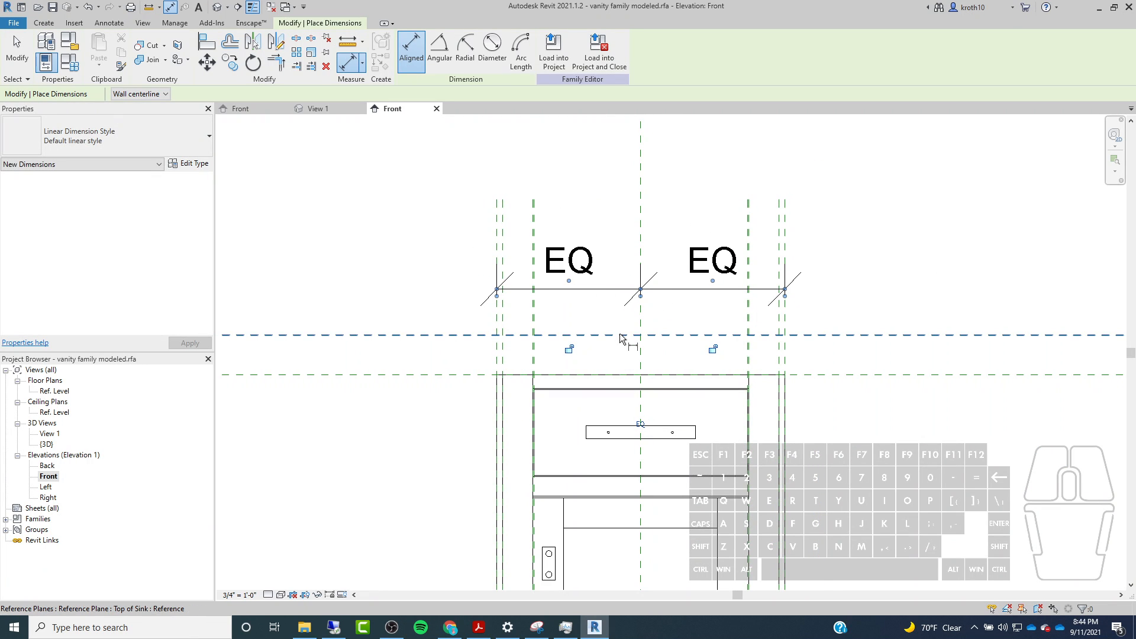
# Place an overall aligned dimension between the outermost left and right reference planes, above the EQ dimension string.
pyautogui.click(496, 213)
pyautogui.click(787, 214)
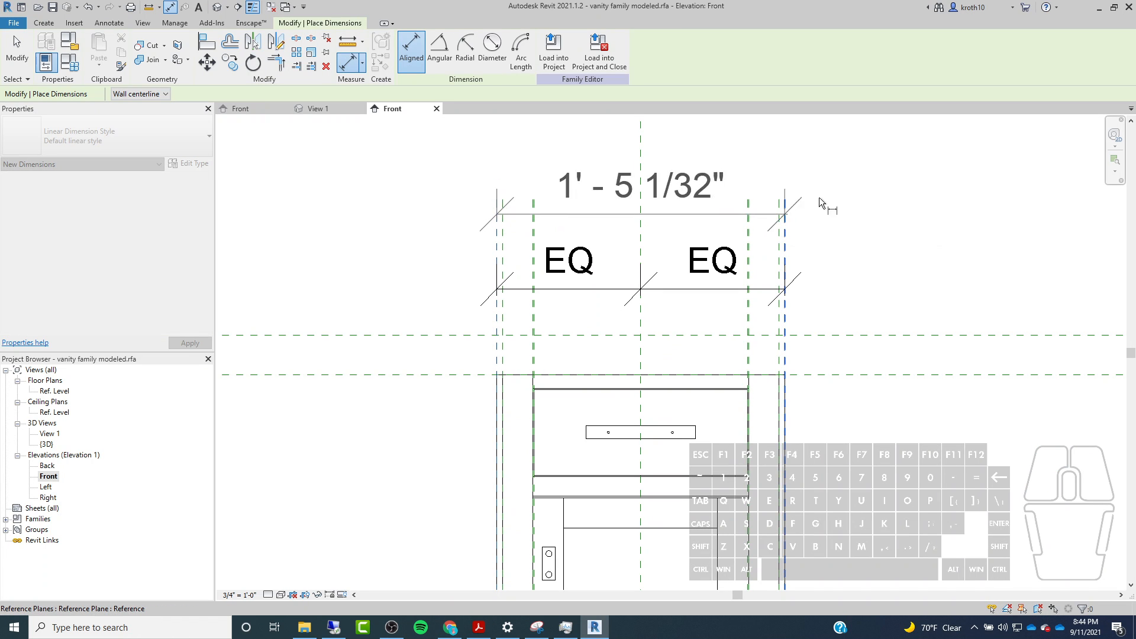
pyautogui.click(901, 166)
pyautogui.scroll(-2, 646, 308)
pyautogui.moveTo(646, 278); pyautogui.dragTo(573, 307, button='middle')
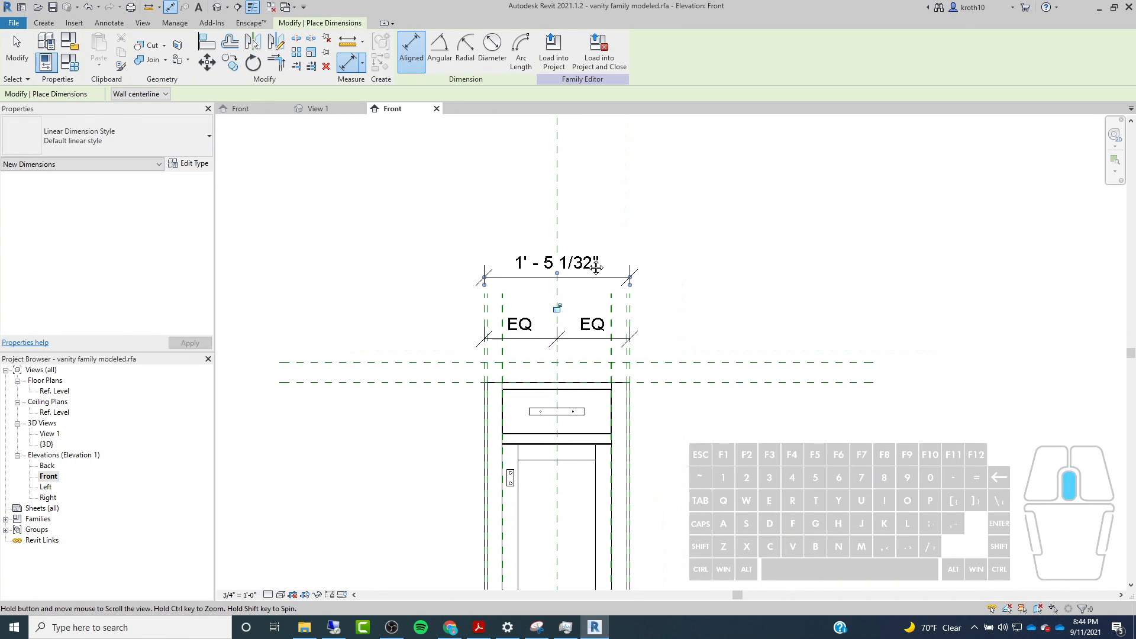
# Label the overall width dimension with a new family type parameter named Width, grouped under Dimensions.
pyautogui.click(17, 53)
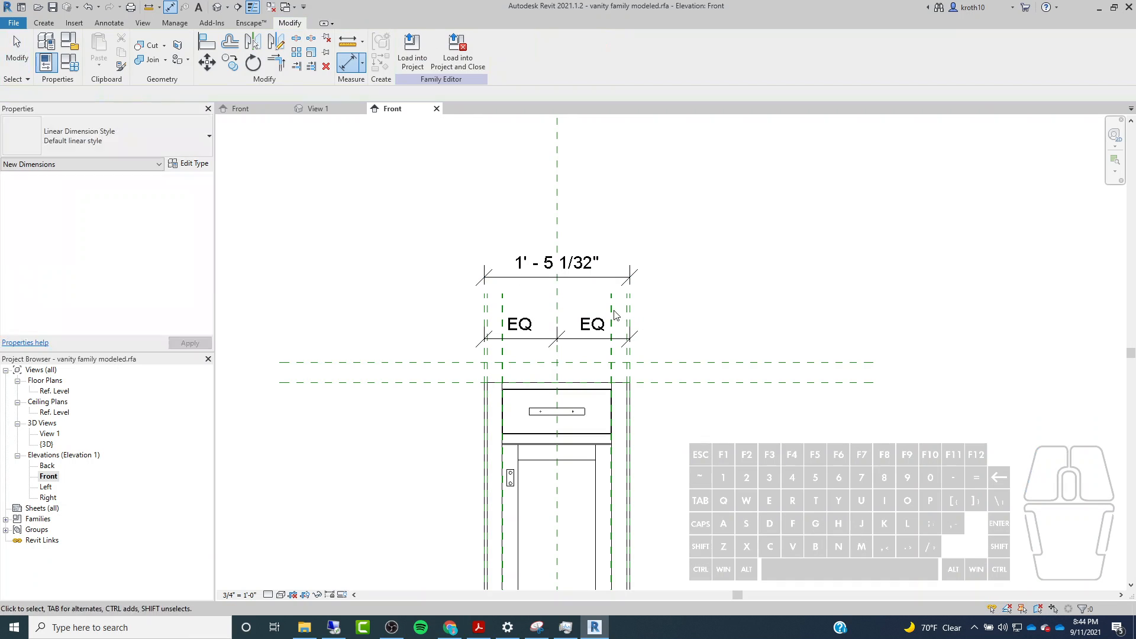
pyautogui.click(523, 50)
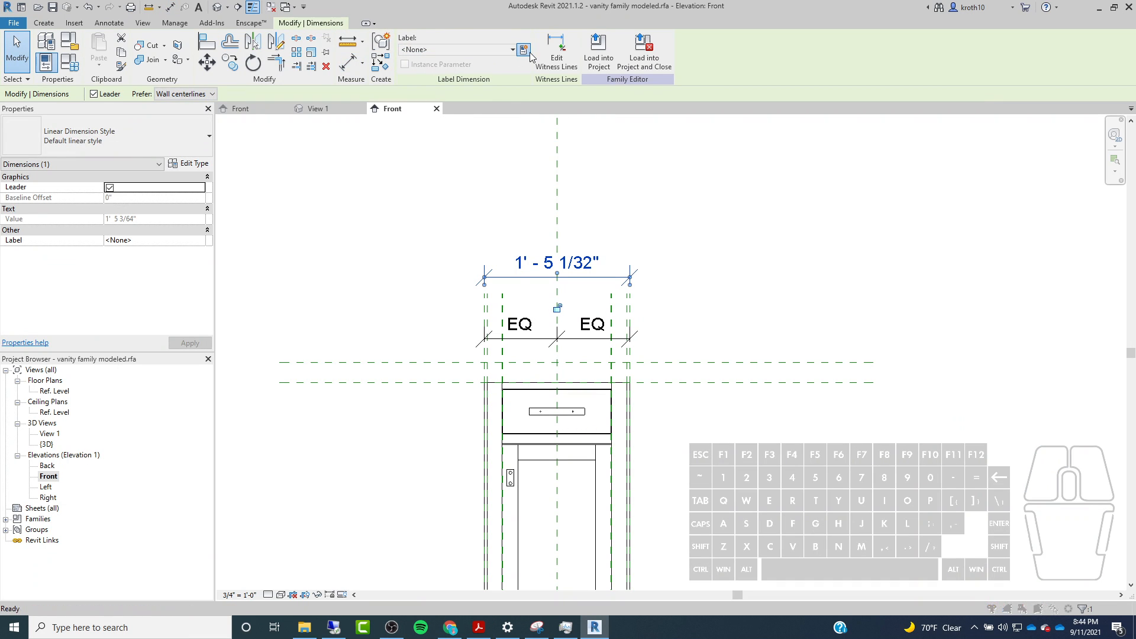
pyautogui.write('W')
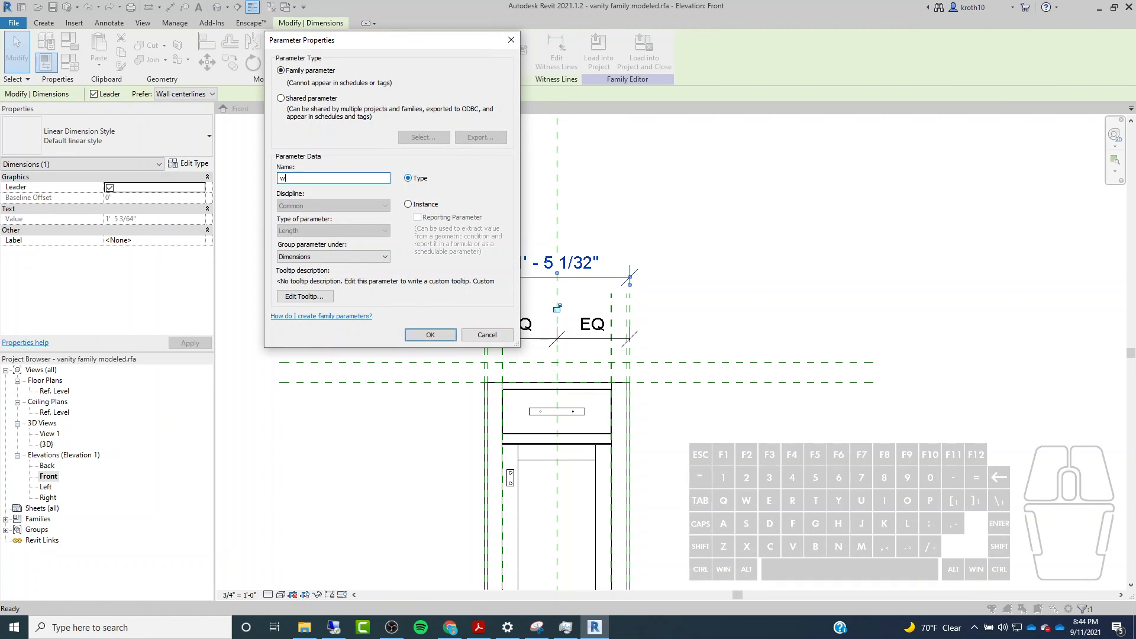
pyautogui.press('BackSpace')
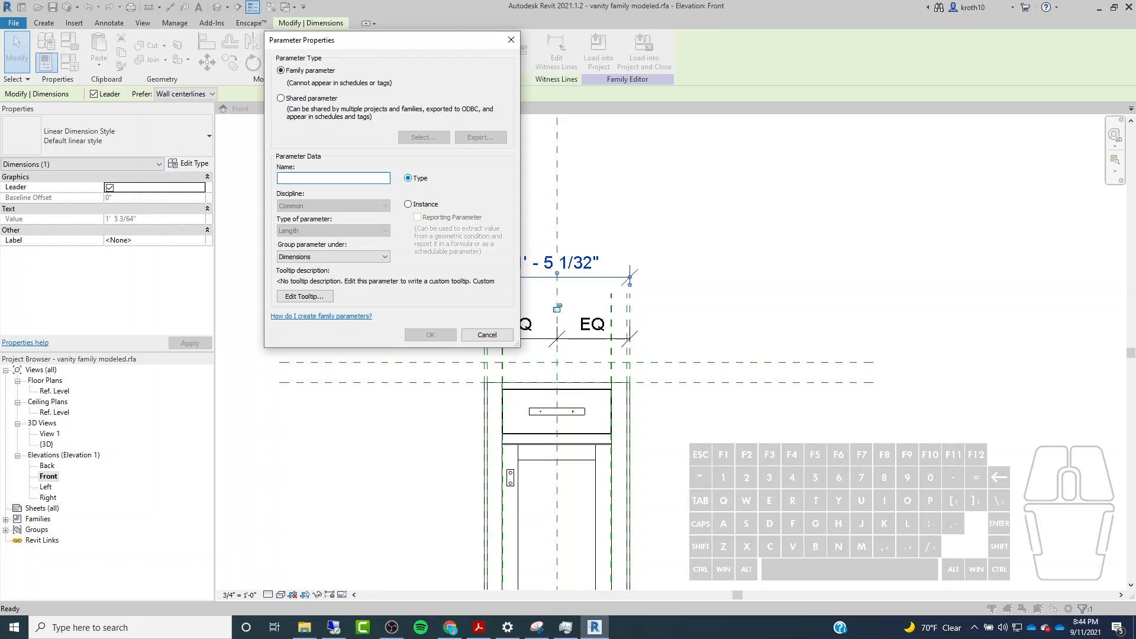
pyautogui.write('wID')
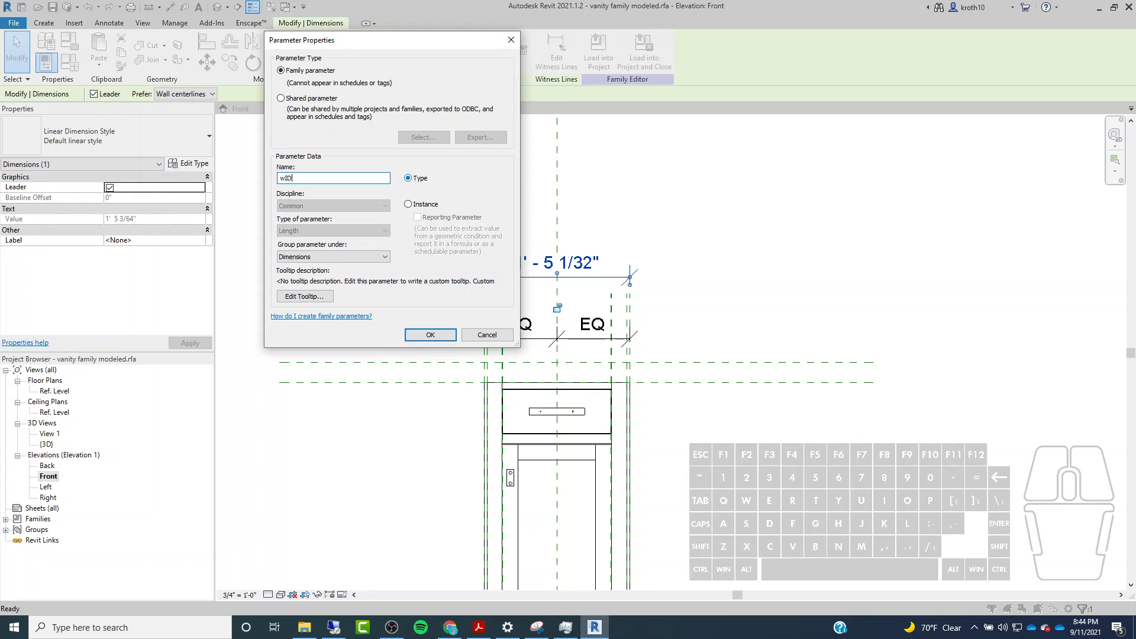
pyautogui.write('TH')
pyautogui.press('BackSpace')
pyautogui.click(406, 338)
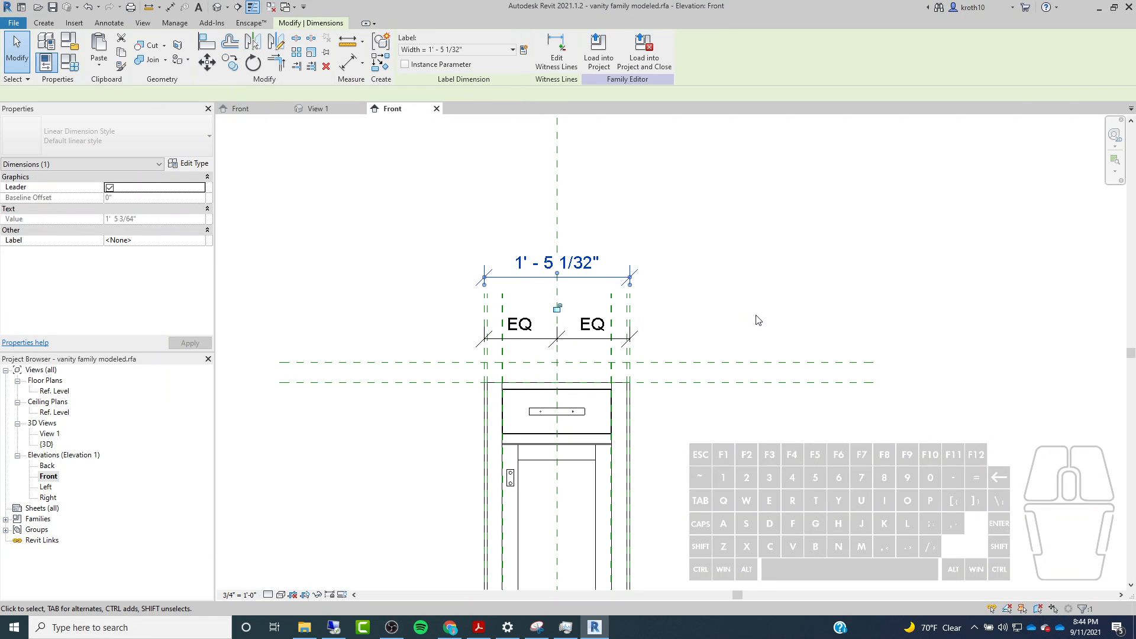
pyautogui.click(688, 277)
pyautogui.scroll(-3, 688, 276)
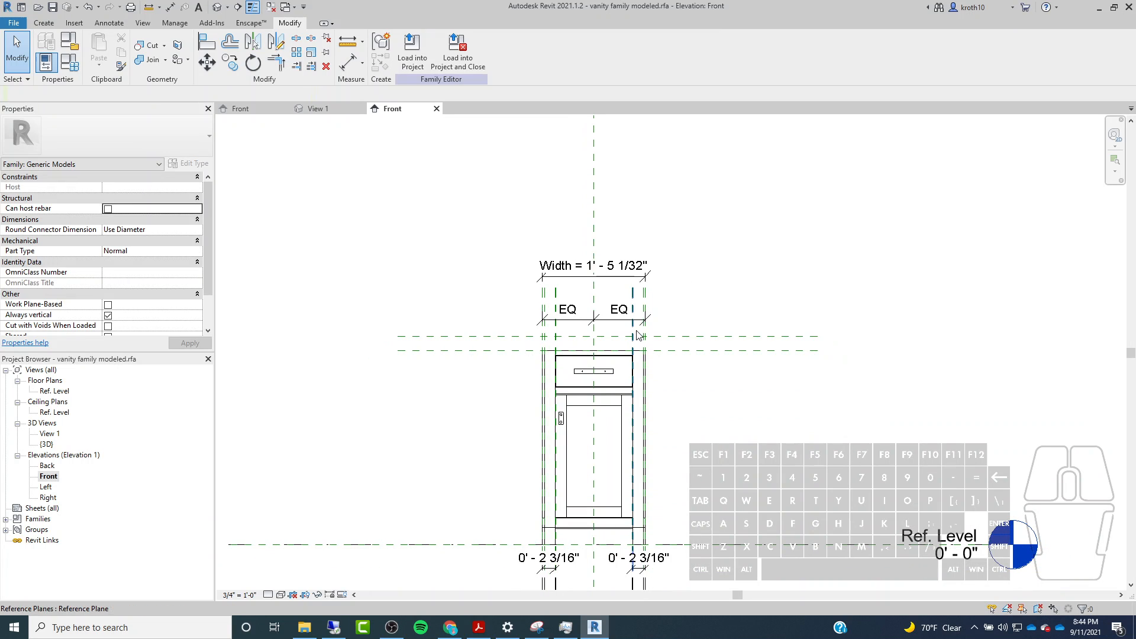
pyautogui.scroll(3, 555, 526)
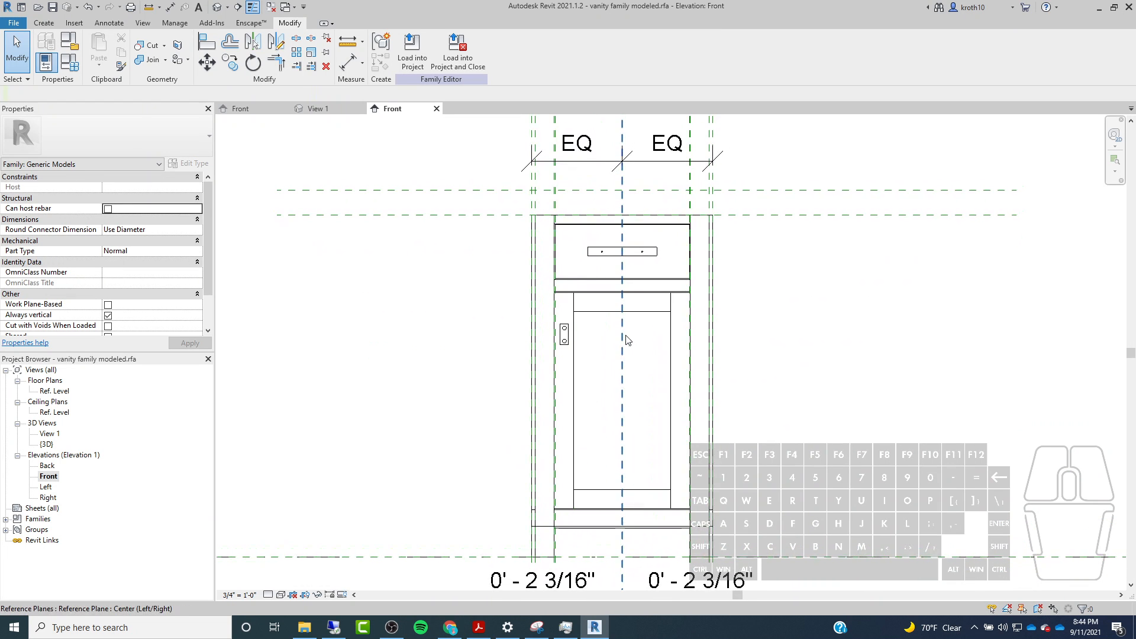
pyautogui.scroll(-1, 561, 472)
pyautogui.moveTo(559, 472); pyautogui.dragTo(523, 486, button='middle')
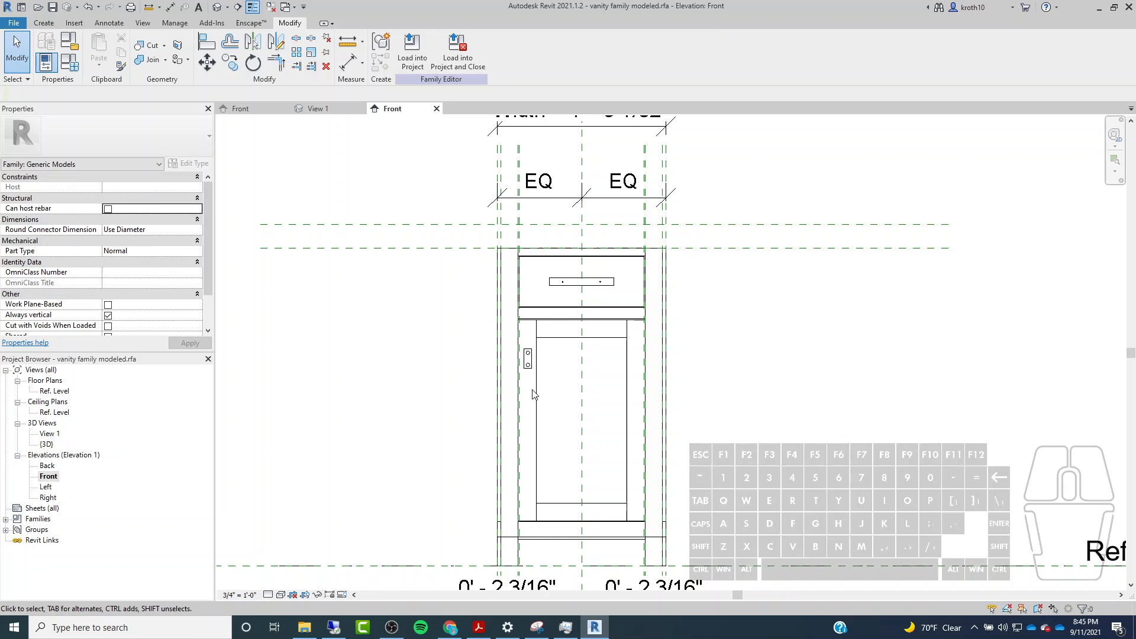
# Draw a vertical reference plane near the door panel's left edge, from the Top of Sink plane down past the level line.
pyautogui.moveTo(520, 495); pyautogui.dragTo(520, 355, button='middle')
pyautogui.scroll(4, 520, 426)
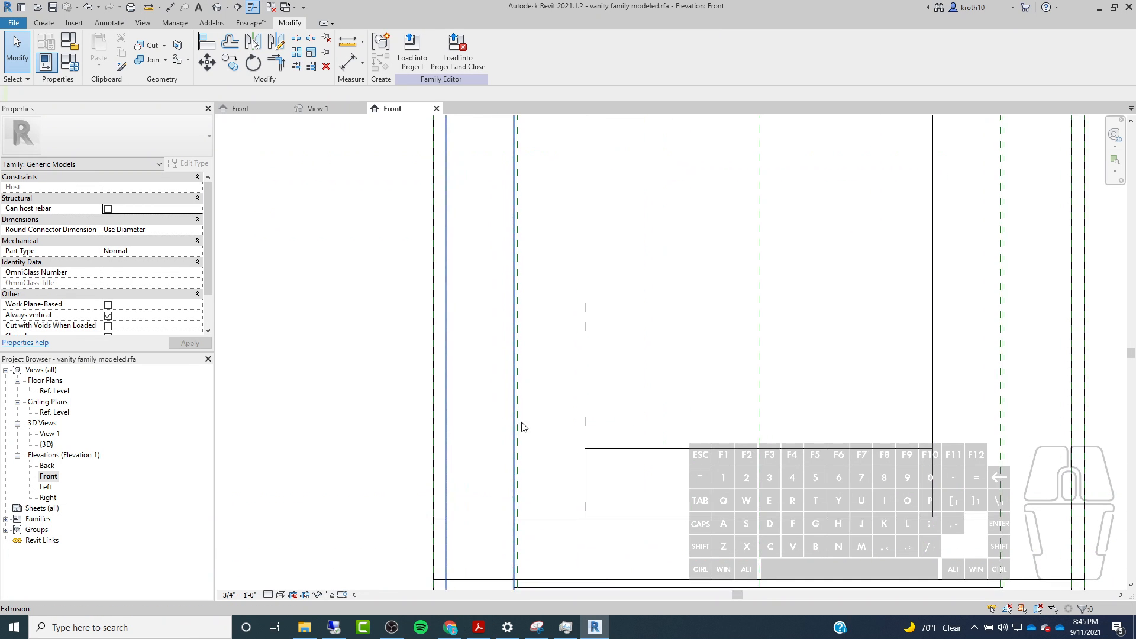
pyautogui.scroll(-1, 555, 419)
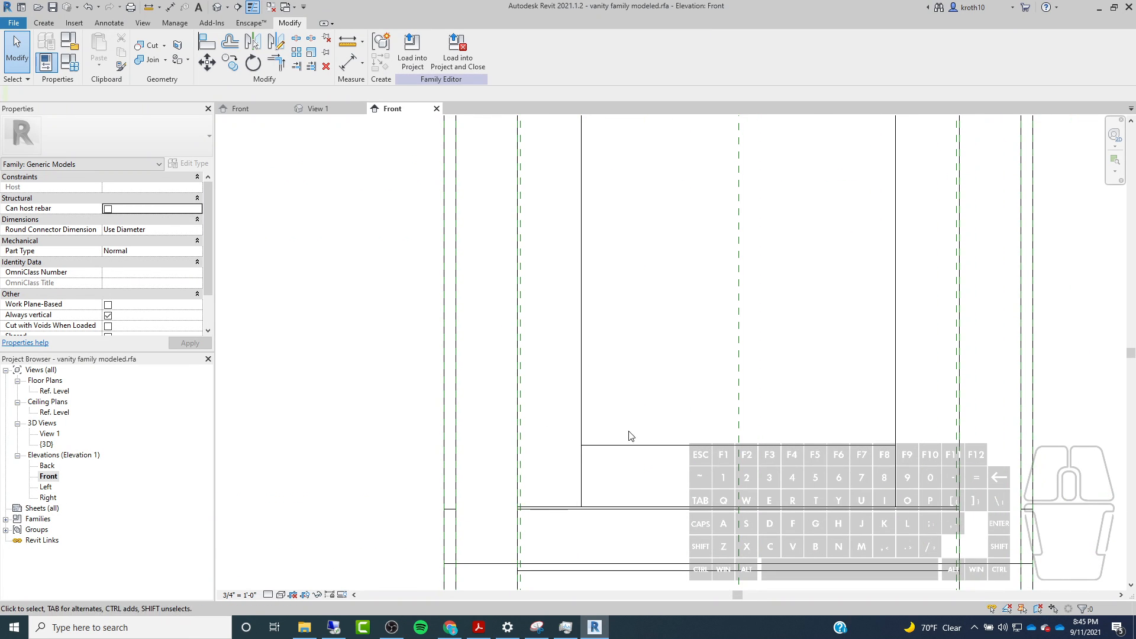
pyautogui.scroll(-3, 649, 337)
pyautogui.scroll(-1, 598, 338)
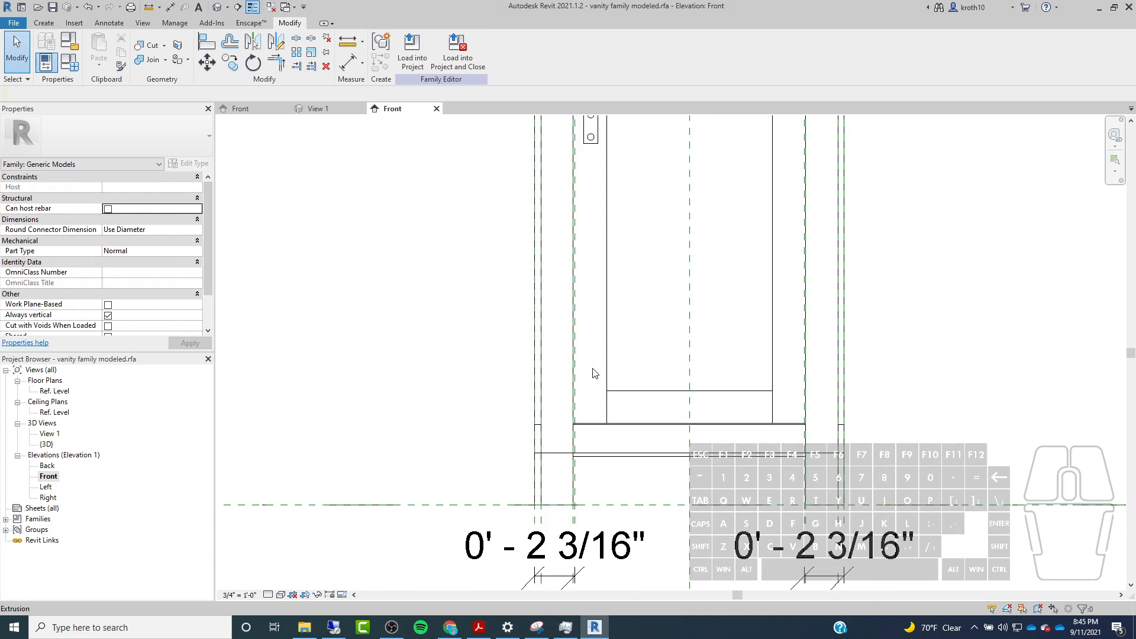
pyautogui.scroll(5, 574, 402)
pyautogui.scroll(-3, 680, 393)
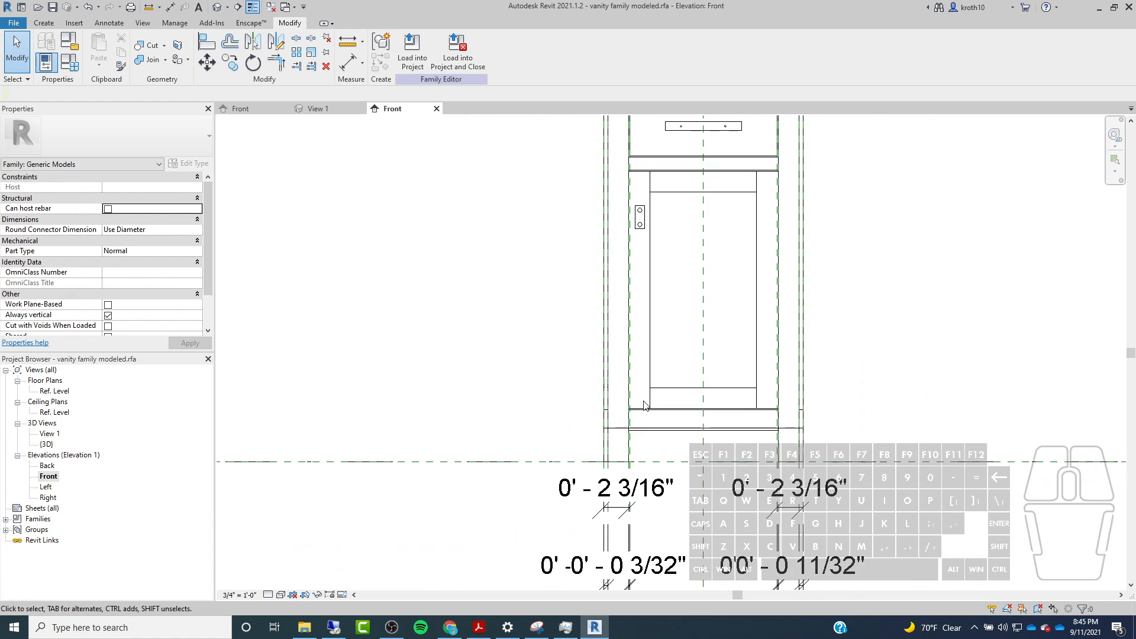
pyautogui.click(44, 27)
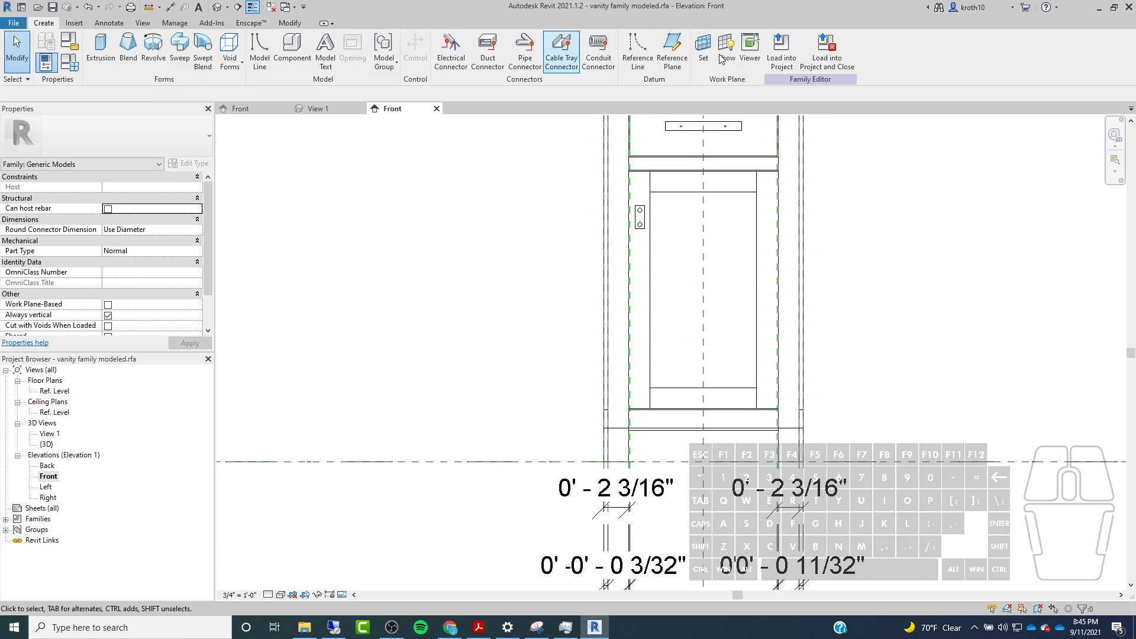
pyautogui.click(672, 51)
pyautogui.moveTo(629, 188); pyautogui.dragTo(598, 296, button='middle')
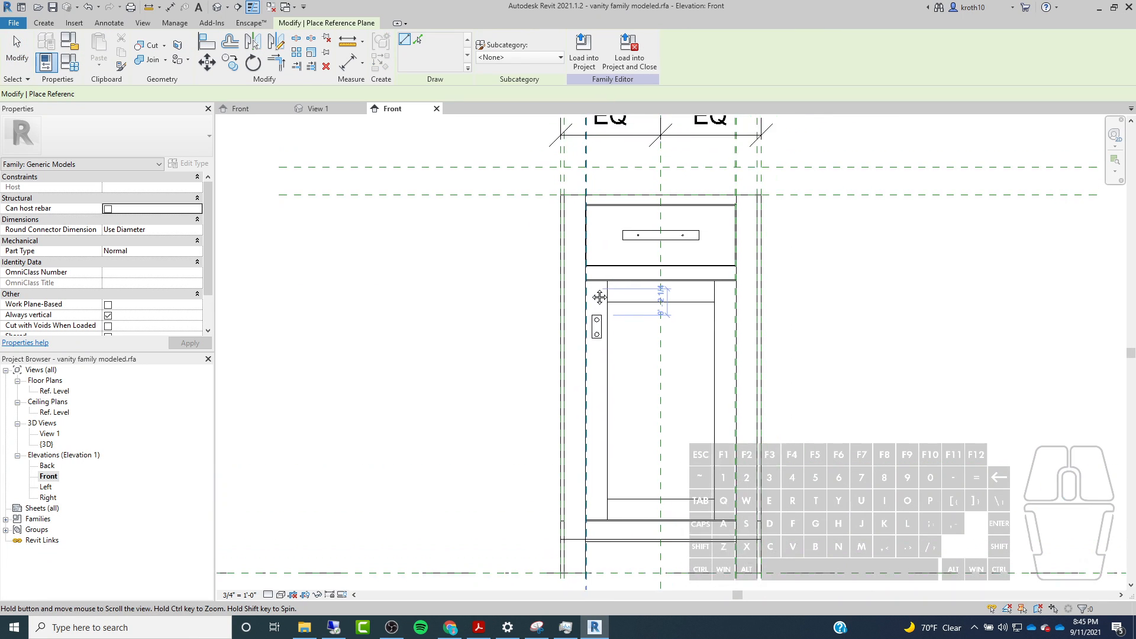
pyautogui.scroll(2, 631, 182)
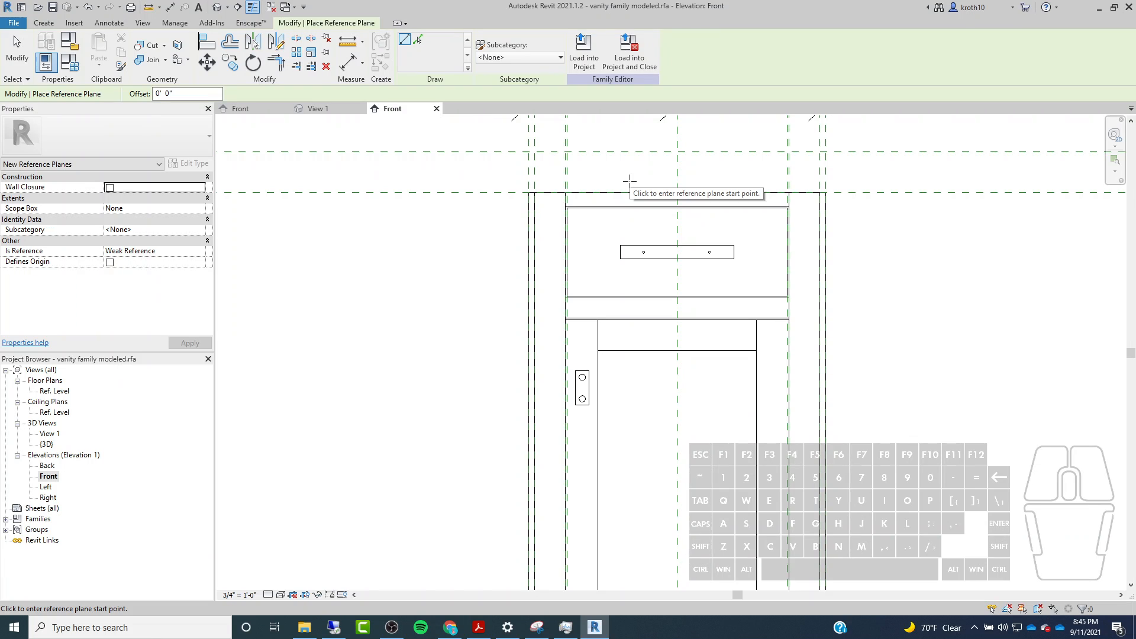
pyautogui.click(599, 151)
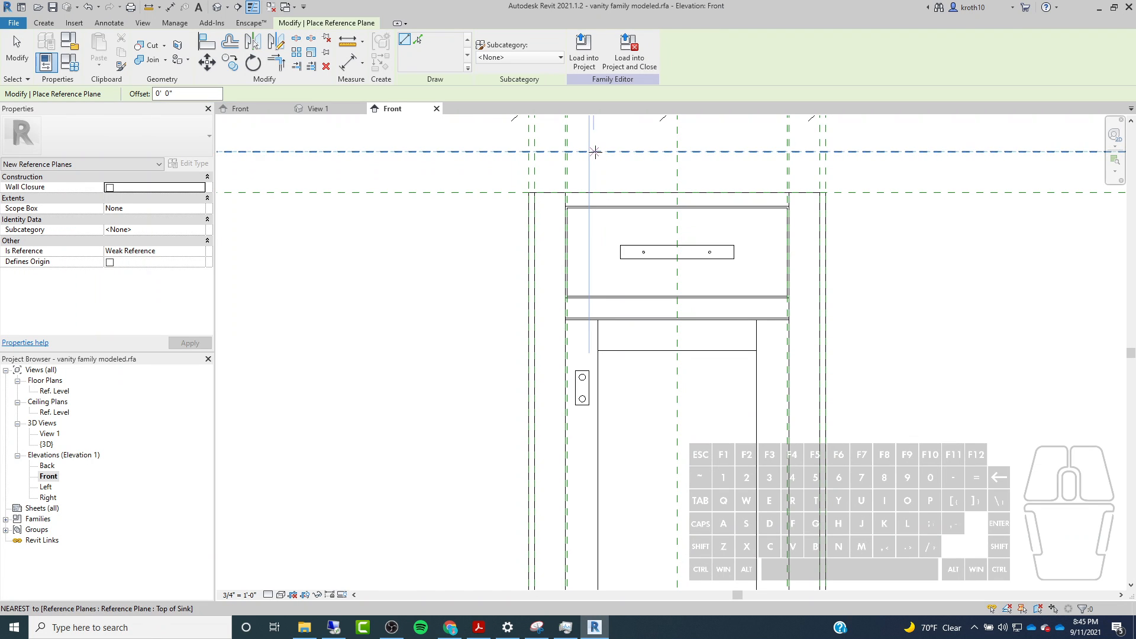
pyautogui.scroll(-5, 599, 254)
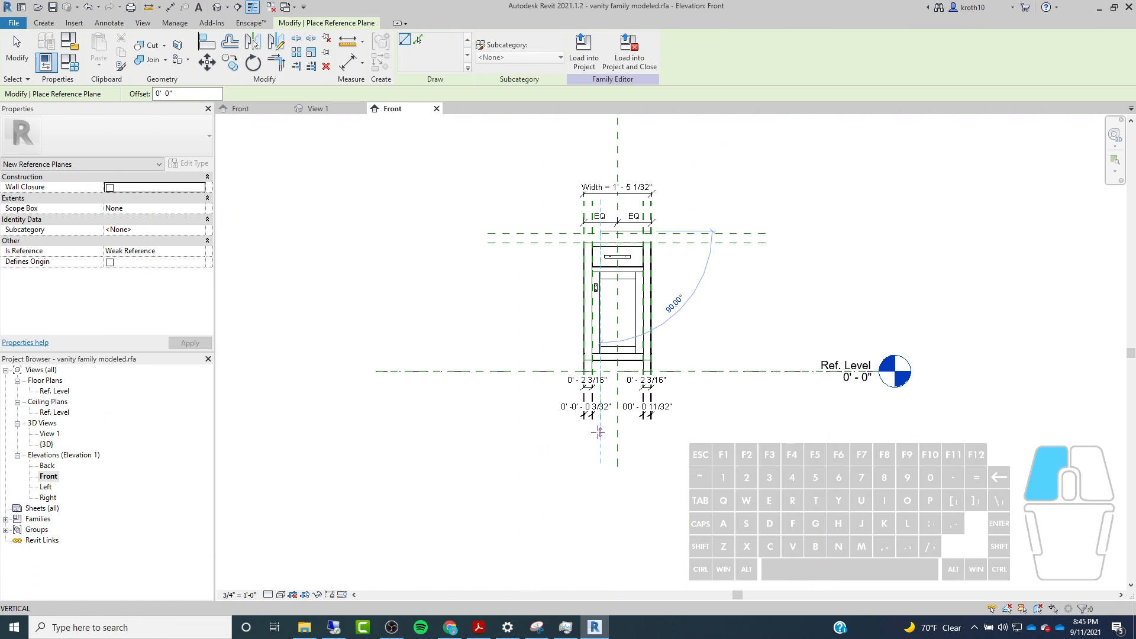
# Draw a second vertical reference plane between the center plane and the door panel's right edge, running from above the vanity to below the level.
pyautogui.scroll(3, 631, 204)
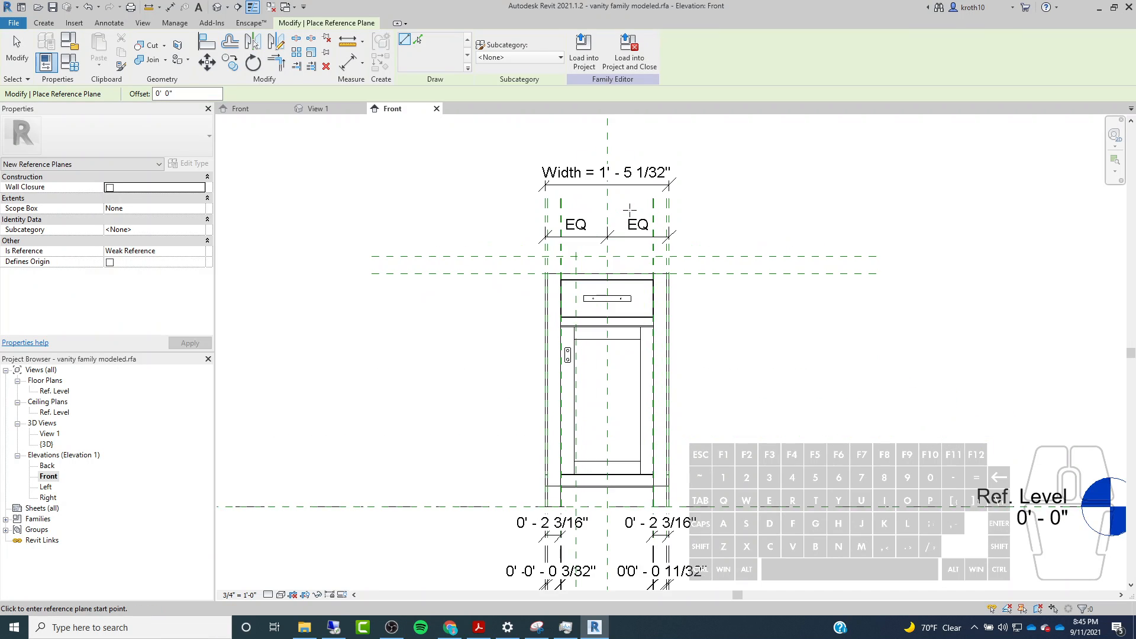
pyautogui.click(629, 209)
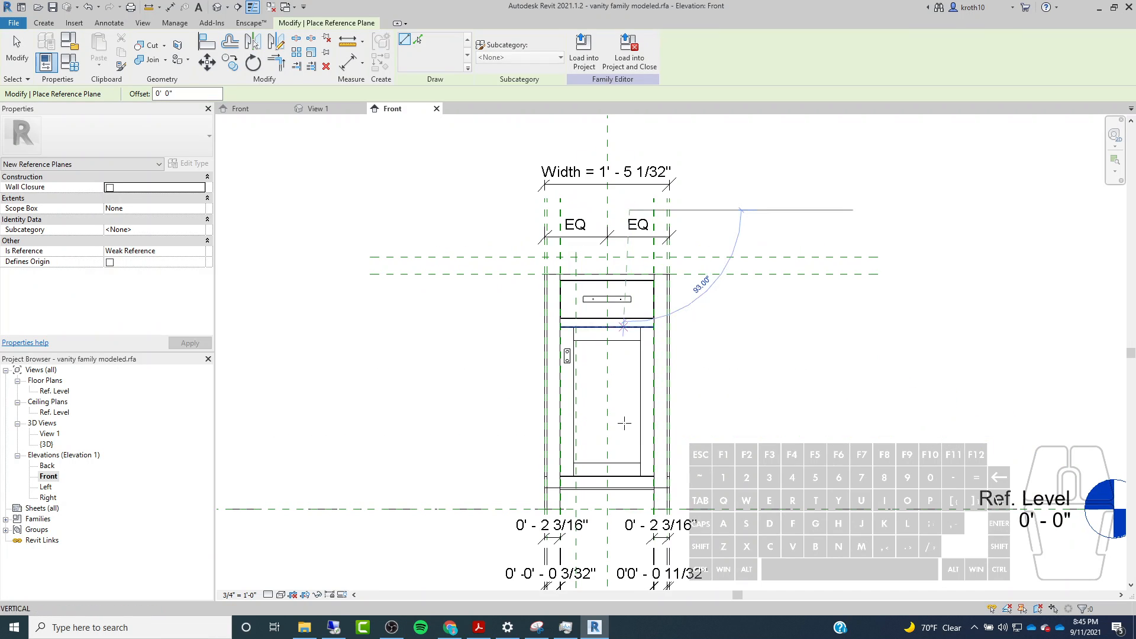
pyautogui.click(630, 559)
# Align the new right reference plane to the door panel's right edge and lock the alignment.
pyautogui.click(206, 40)
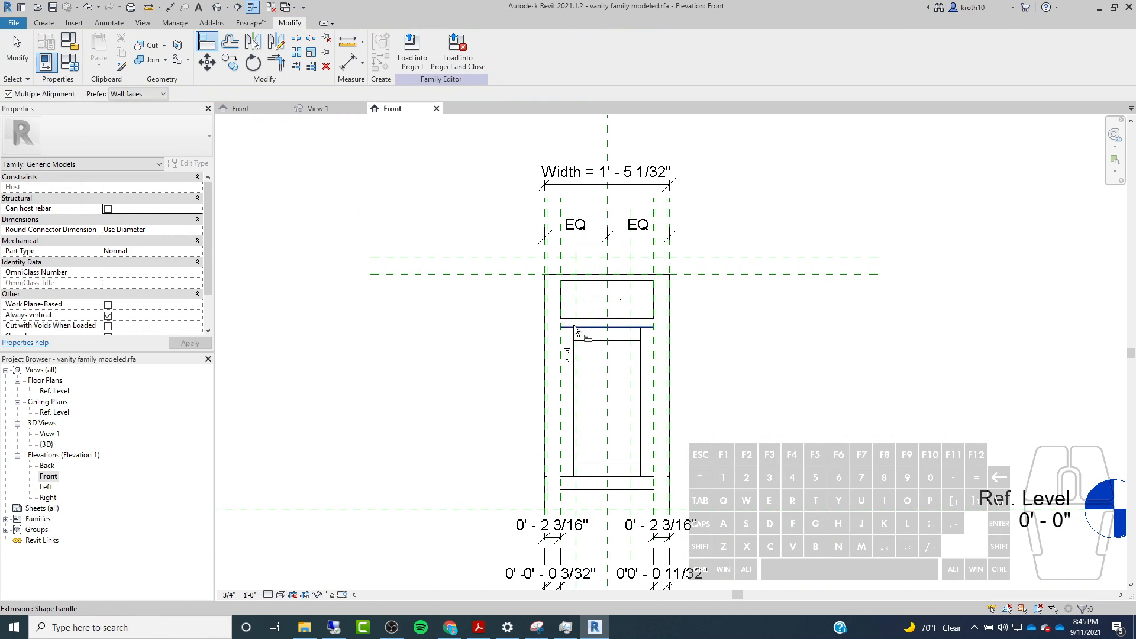
pyautogui.scroll(1, 576, 329)
pyautogui.click(658, 386)
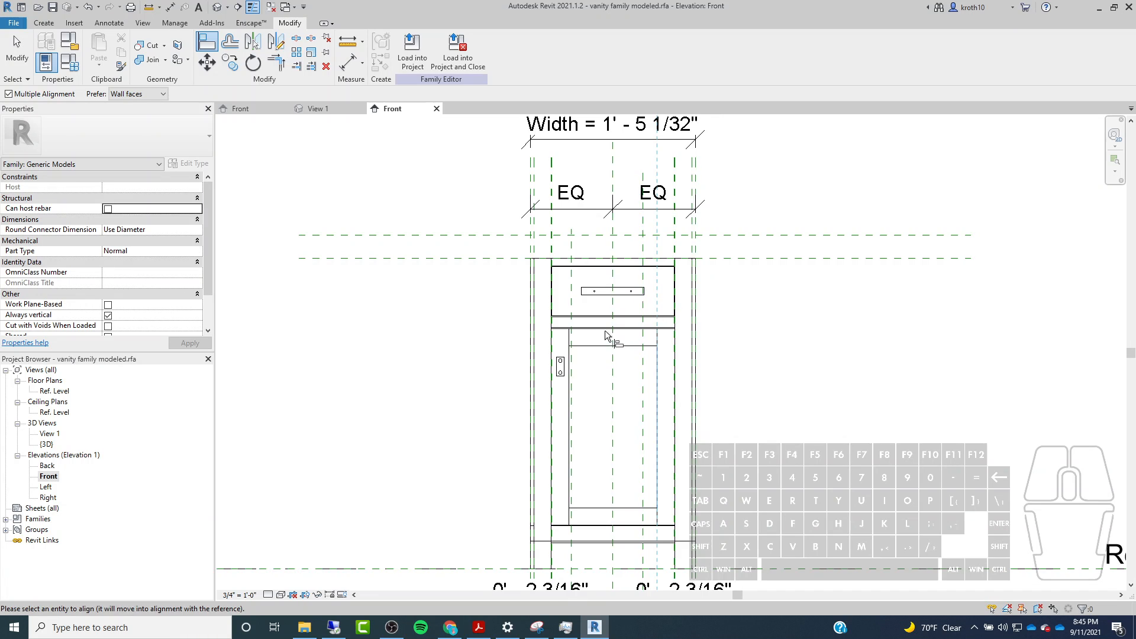
pyautogui.scroll(-2, 607, 335)
pyautogui.scroll(2, 617, 408)
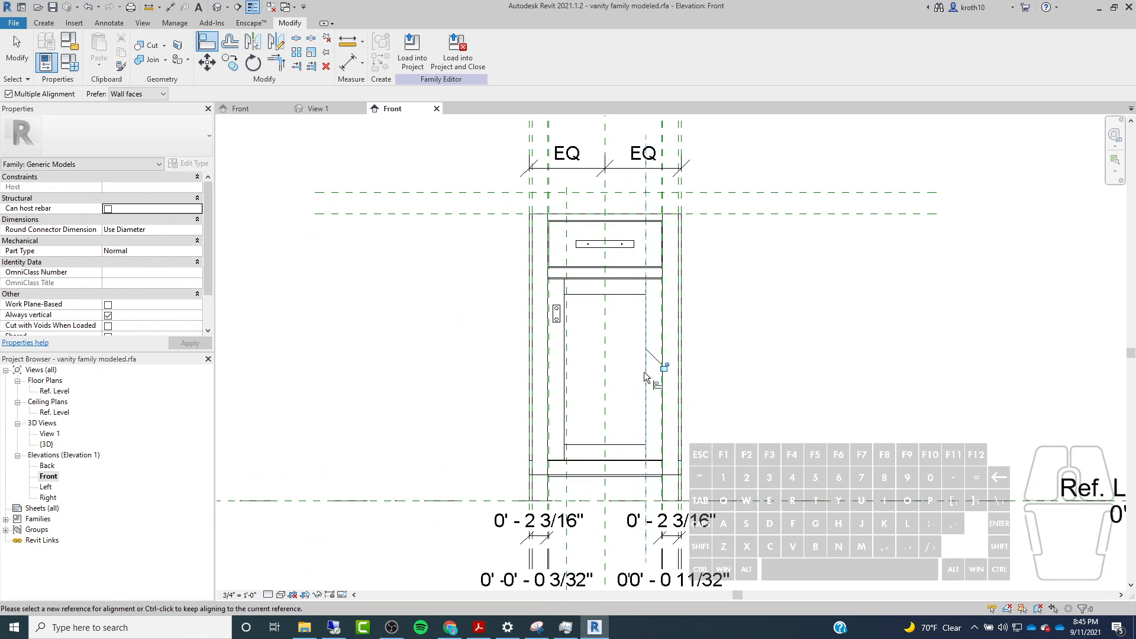
# Align the door panel's left edge with the new left reference plane and lock the alignment.
pyautogui.scroll(5, 578, 374)
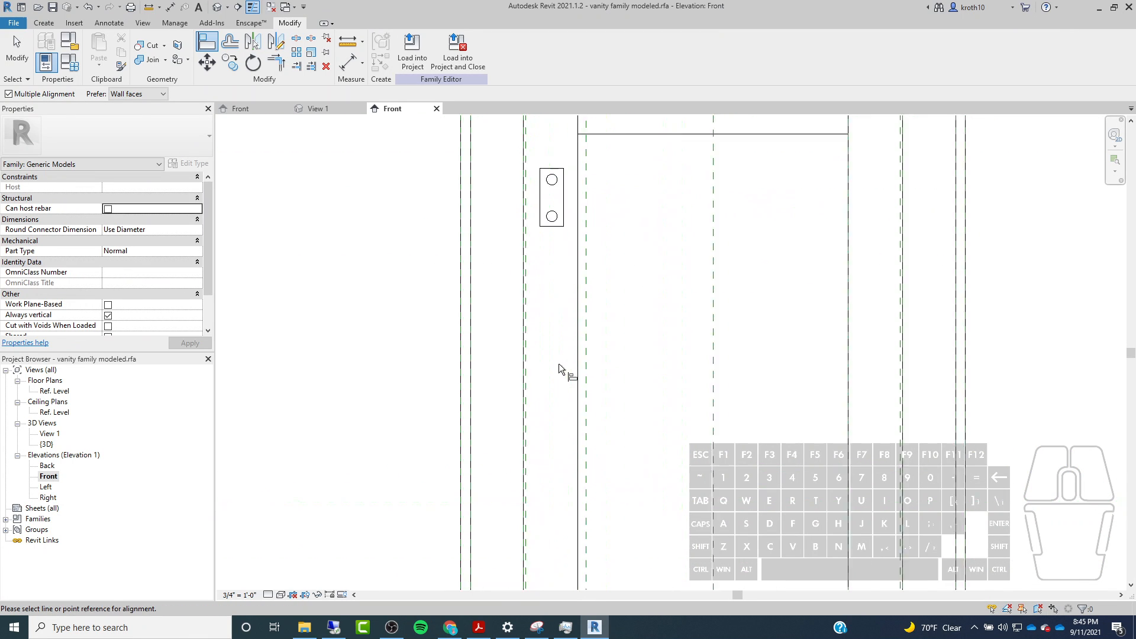
pyautogui.click(586, 359)
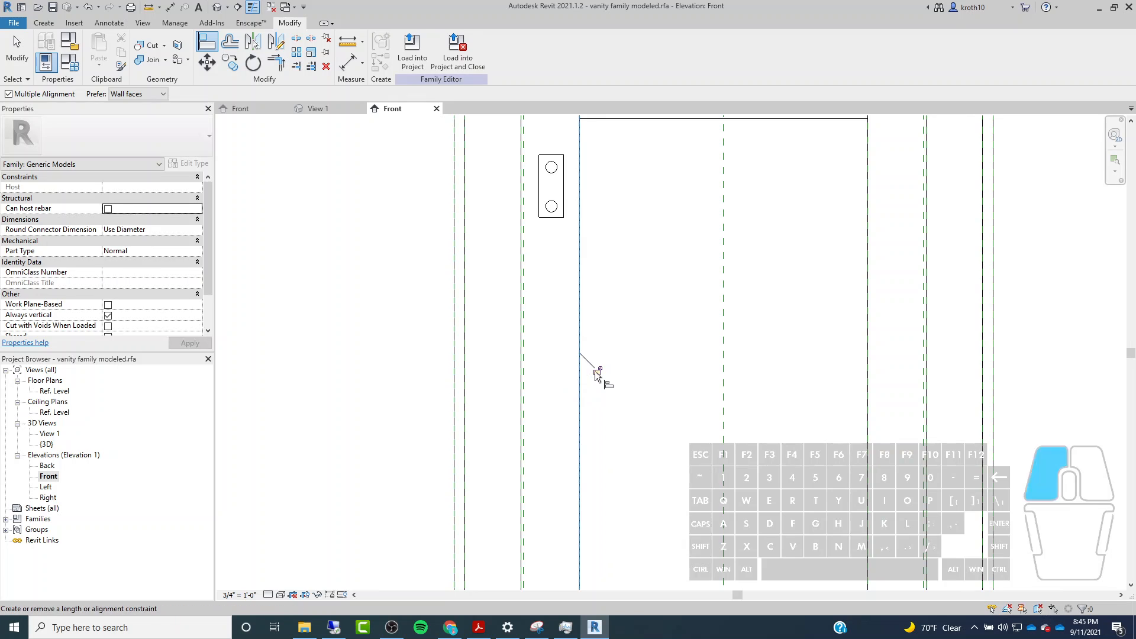
pyautogui.scroll(-5, 586, 265)
pyautogui.press('Escape')
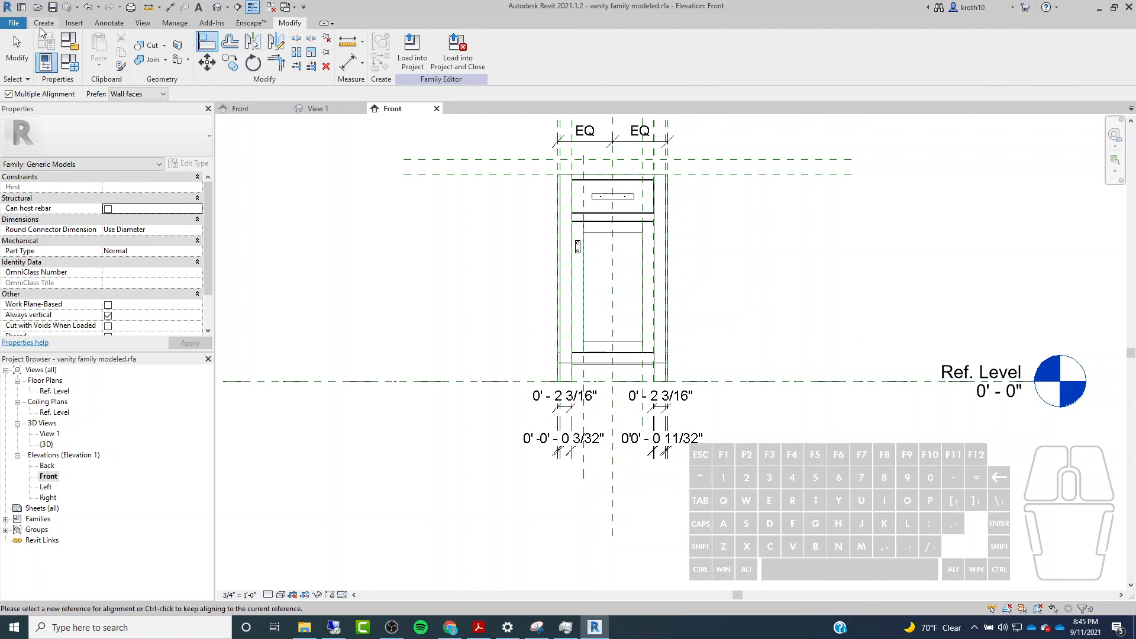
pyautogui.scroll(5, 553, 409)
pyautogui.press('Escape')
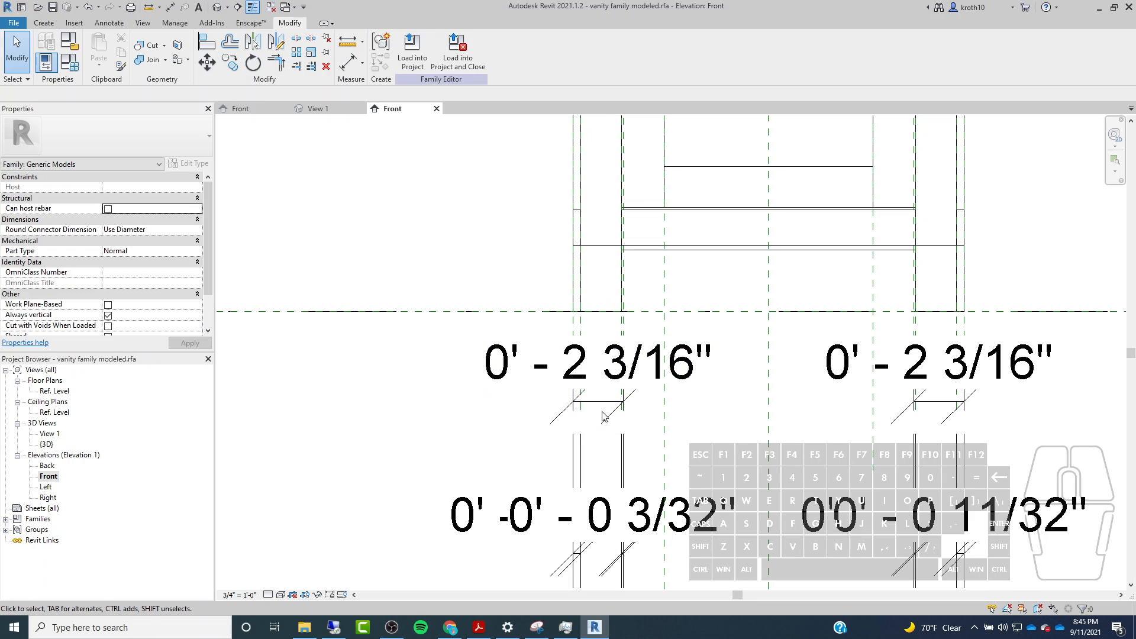
# Delete the two 0' - 2 3/16" dimensions below the left and right legs.
pyautogui.click(602, 414)
pyautogui.press('Delete')
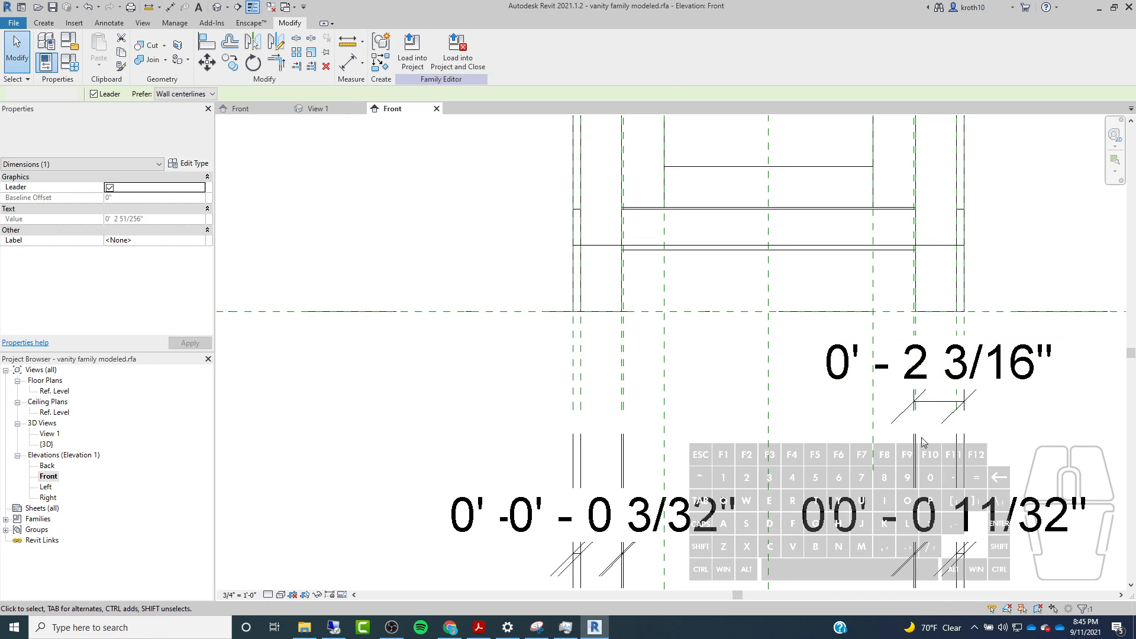
pyautogui.click(923, 440)
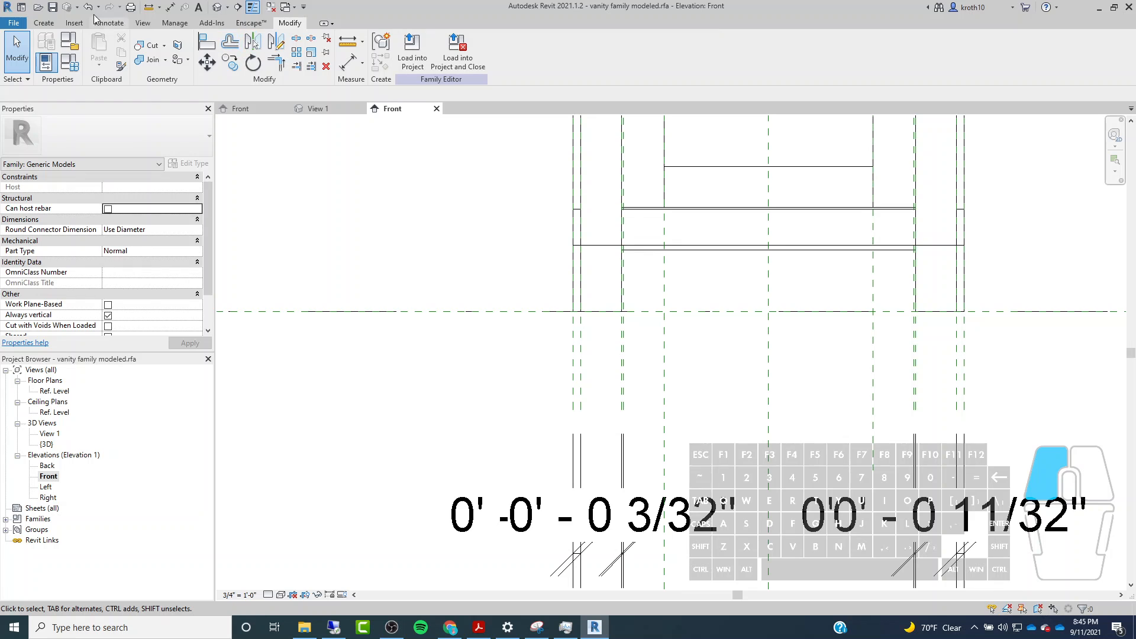
# Place an aligned dimension below the level from the left leg's inner reference plane to the left door panel plane and lock it.
pyautogui.click(95, 24)
pyautogui.click(17, 47)
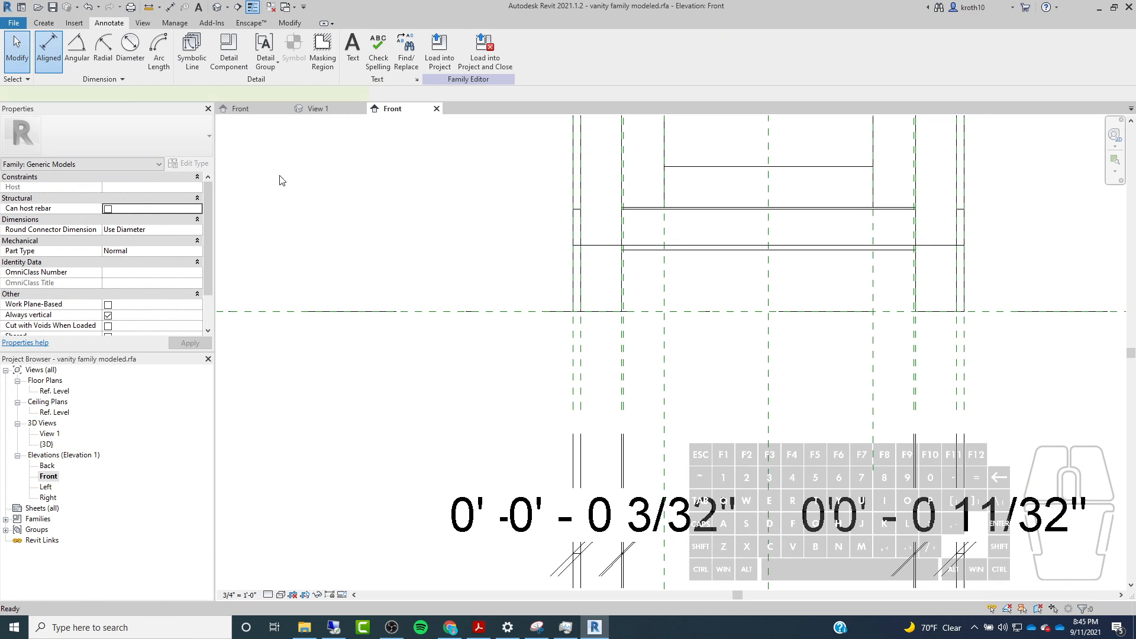
pyautogui.scroll(1, 689, 417)
pyautogui.moveTo(689, 418); pyautogui.dragTo(684, 426, button='middle')
pyautogui.scroll(4, 630, 438)
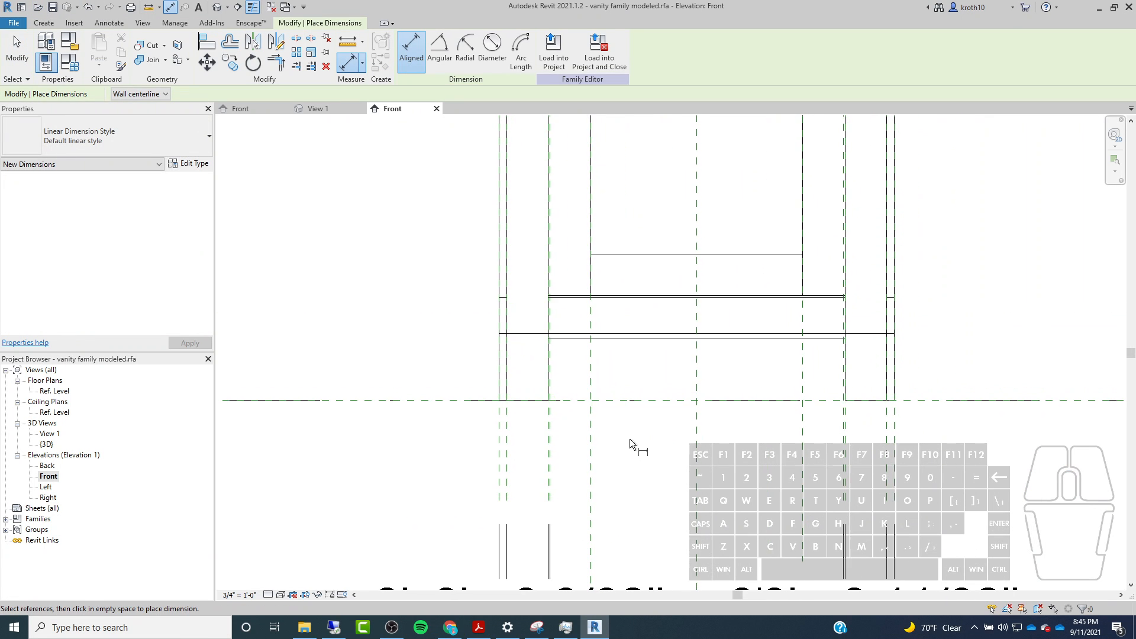
pyautogui.scroll(-2, 558, 426)
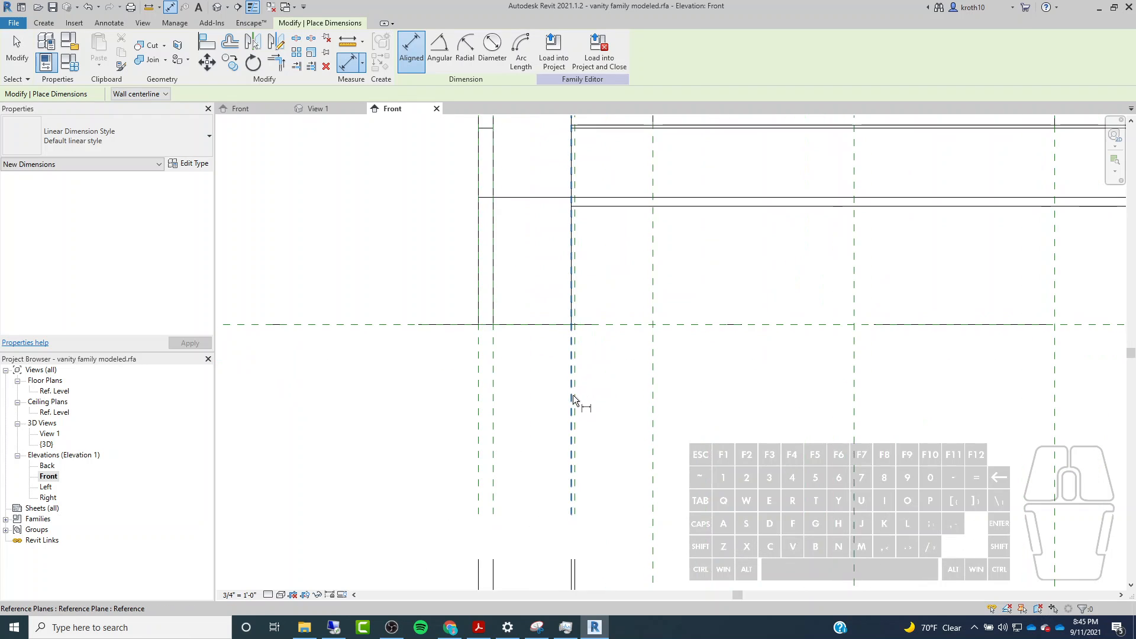
pyautogui.click(577, 410)
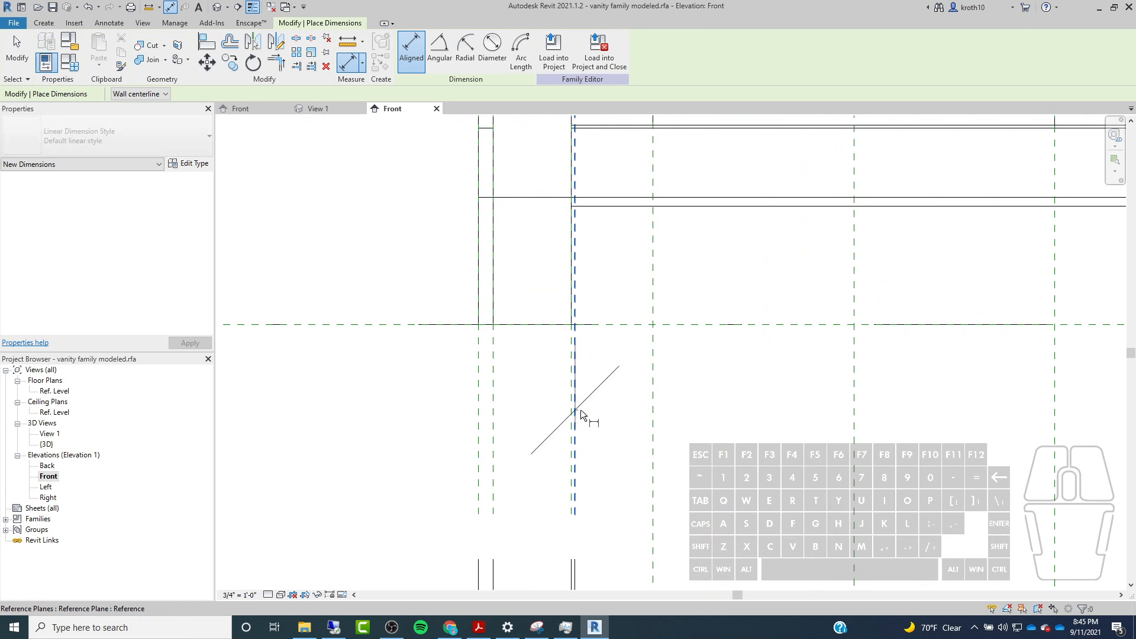
pyautogui.click(652, 404)
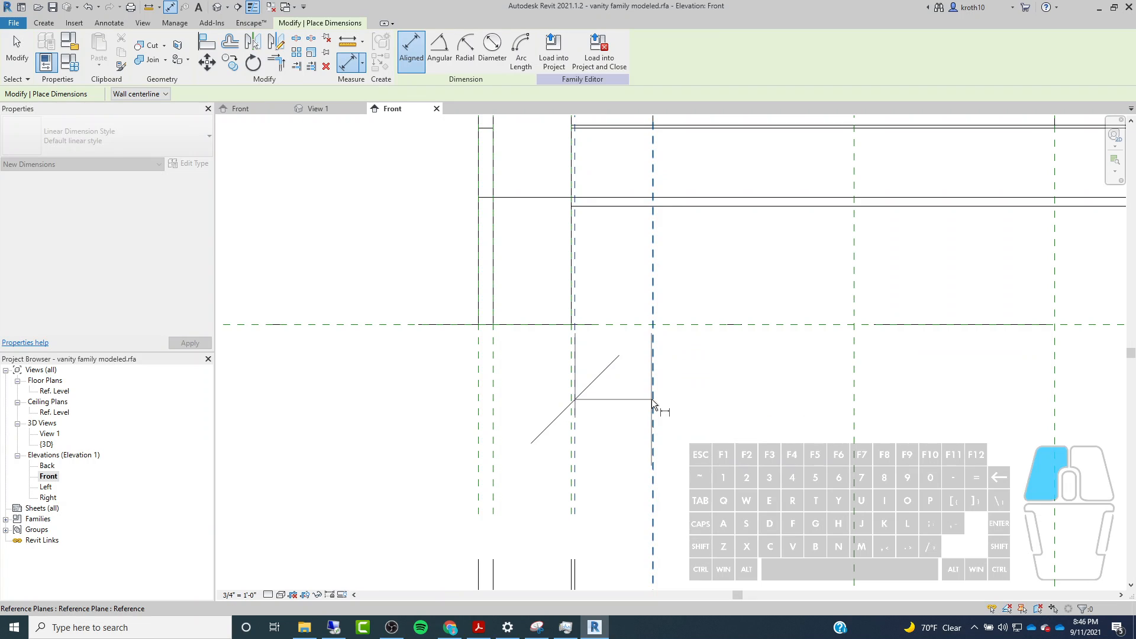
pyautogui.click(763, 522)
pyautogui.scroll(-2, 590, 281)
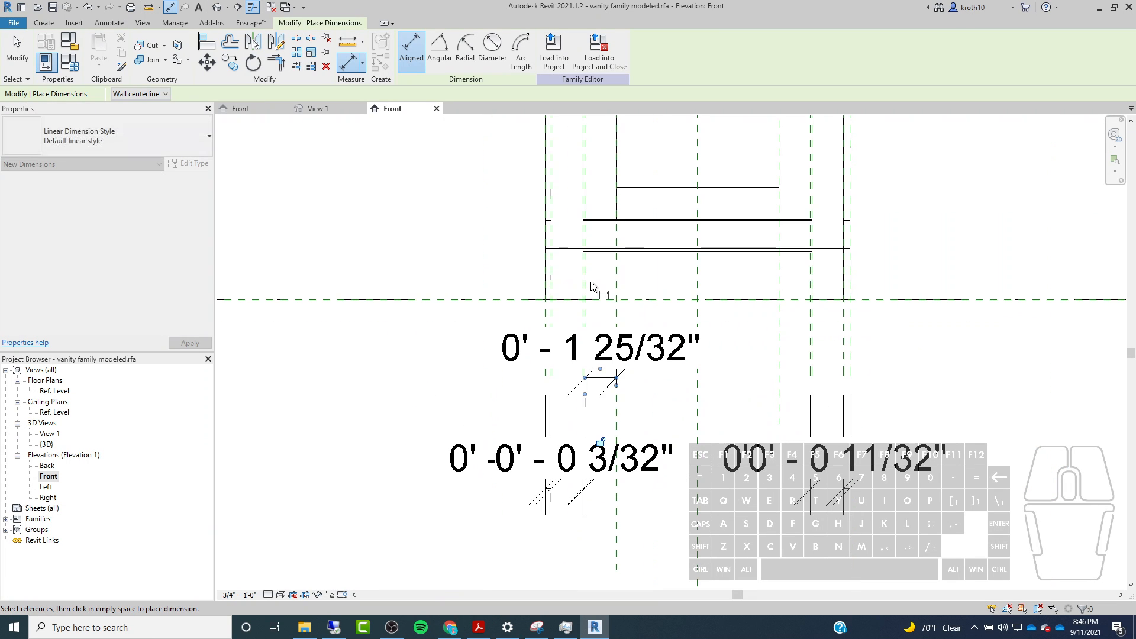
# Dimension from the right door panel plane to the right leg's inner reference plane, level with the left dimension, and lock it.
pyautogui.scroll(2, 841, 288)
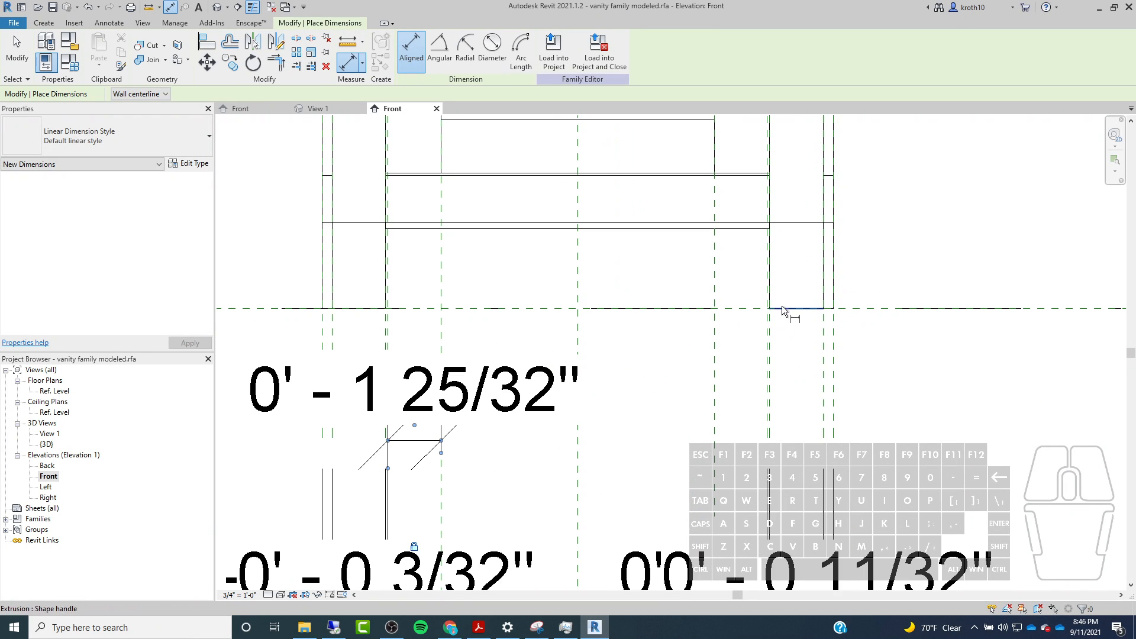
pyautogui.click(713, 349)
pyautogui.click(768, 390)
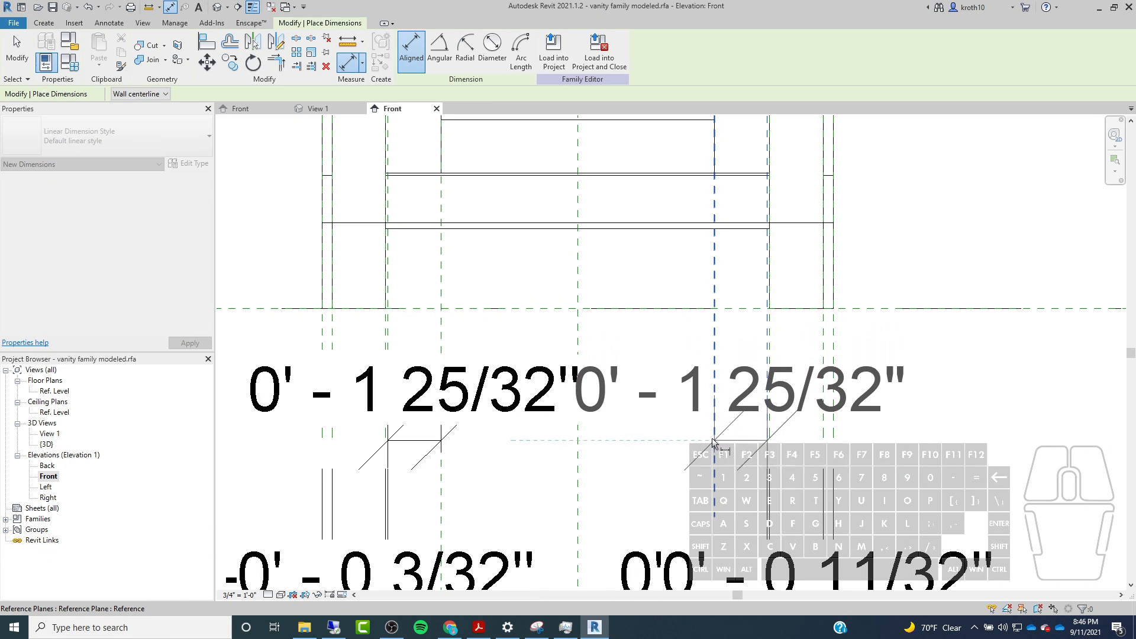
pyautogui.click(709, 439)
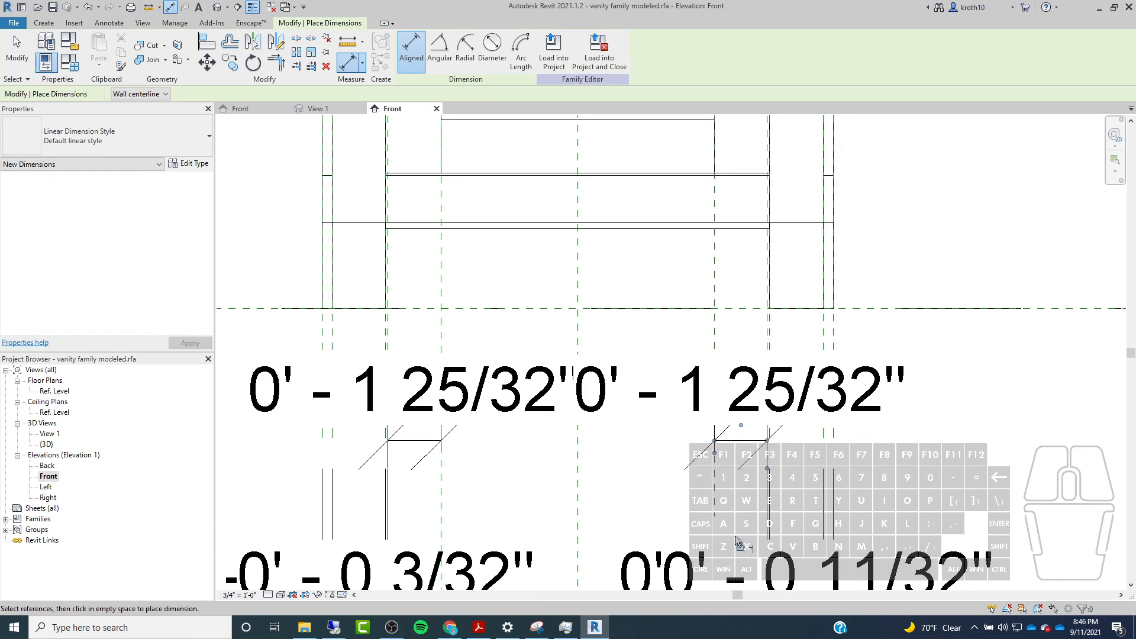
# Dimension from the outermost left plane to the left door panel plane, placed across the lower door area, and lock it.
pyautogui.scroll(-2, 688, 415)
pyautogui.moveTo(479, 304); pyautogui.dragTo(547, 353, button='middle')
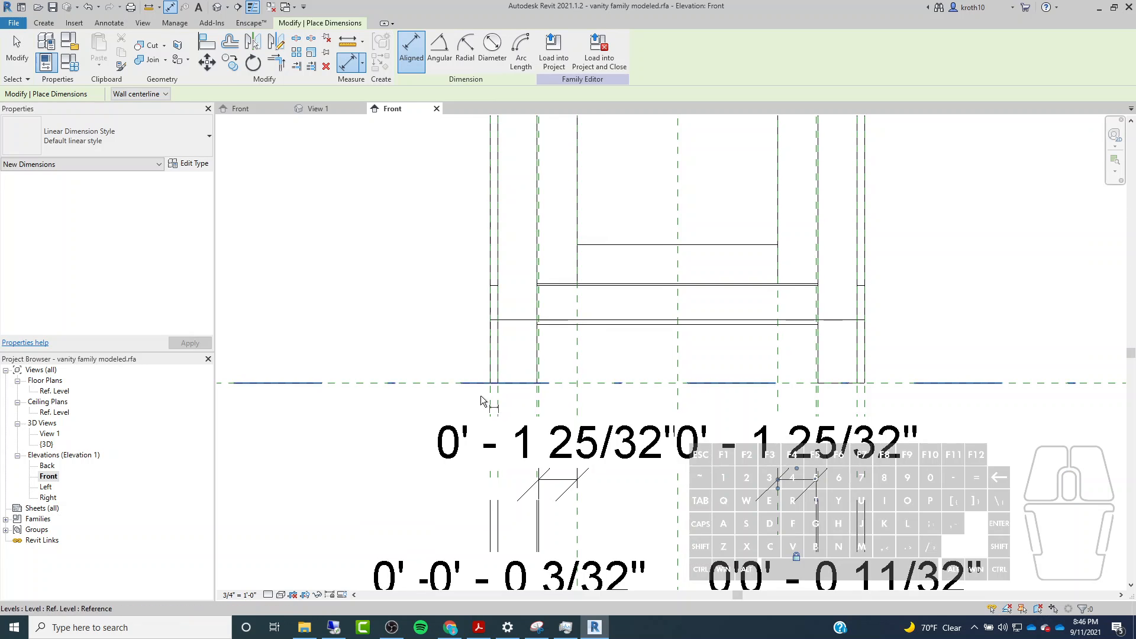
pyautogui.scroll(4, 482, 396)
pyautogui.click(502, 396)
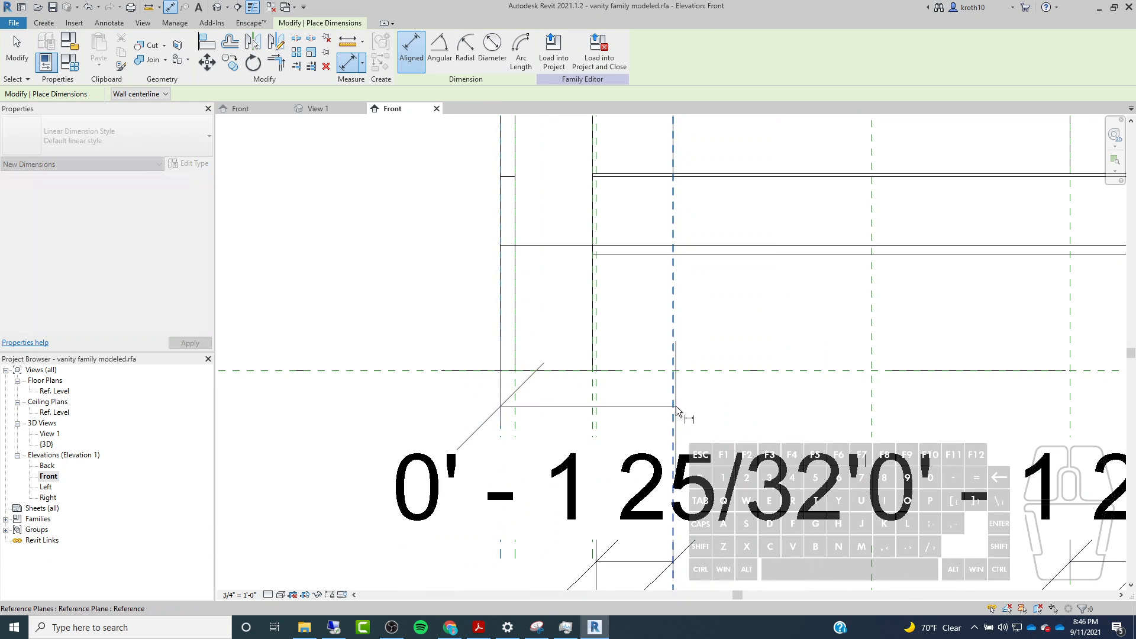
pyautogui.click(675, 406)
pyautogui.scroll(-2, 618, 316)
pyautogui.scroll(-2, 619, 346)
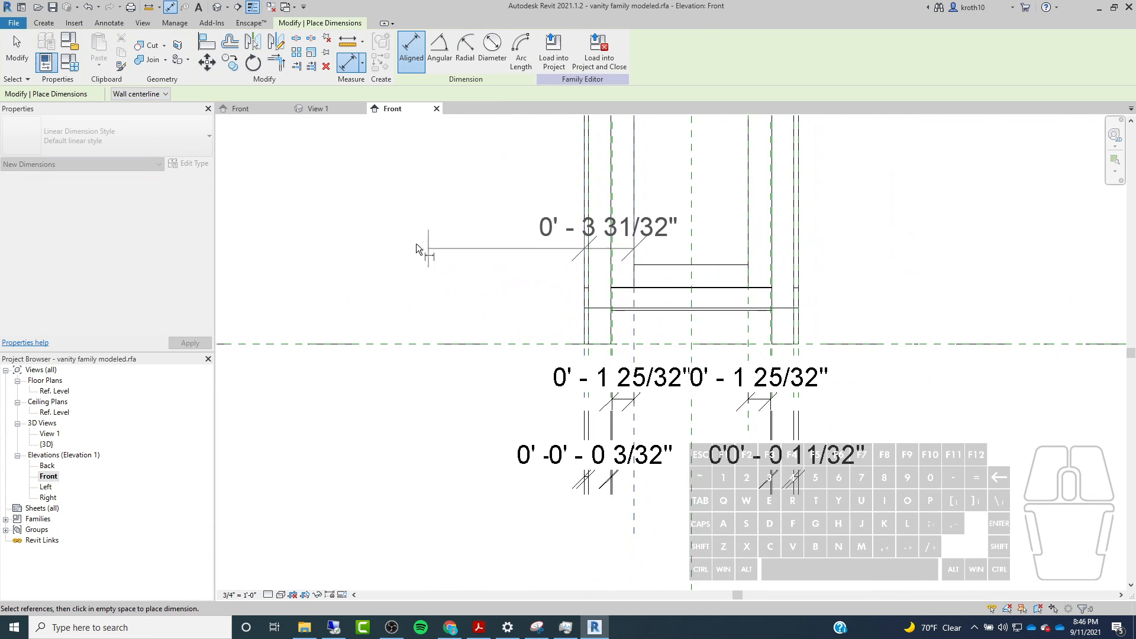
pyautogui.click(402, 236)
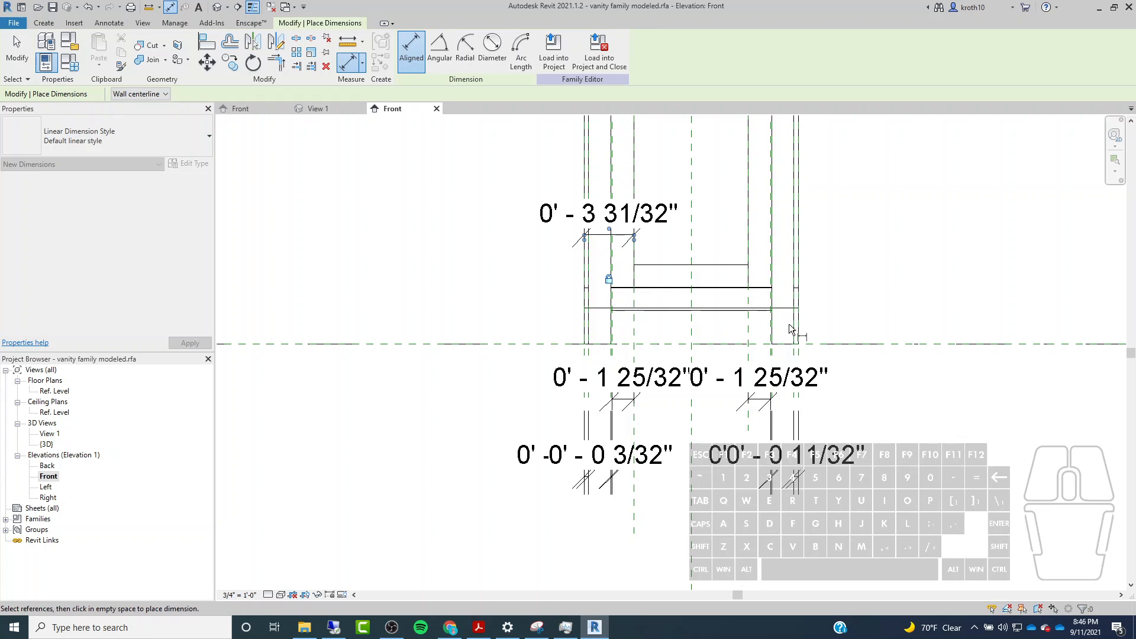
# Place an aligned dimension from the right door panel plane to the outermost right plane, in line with the matching left dimension.
pyautogui.scroll(2, 789, 310)
pyautogui.click(709, 350)
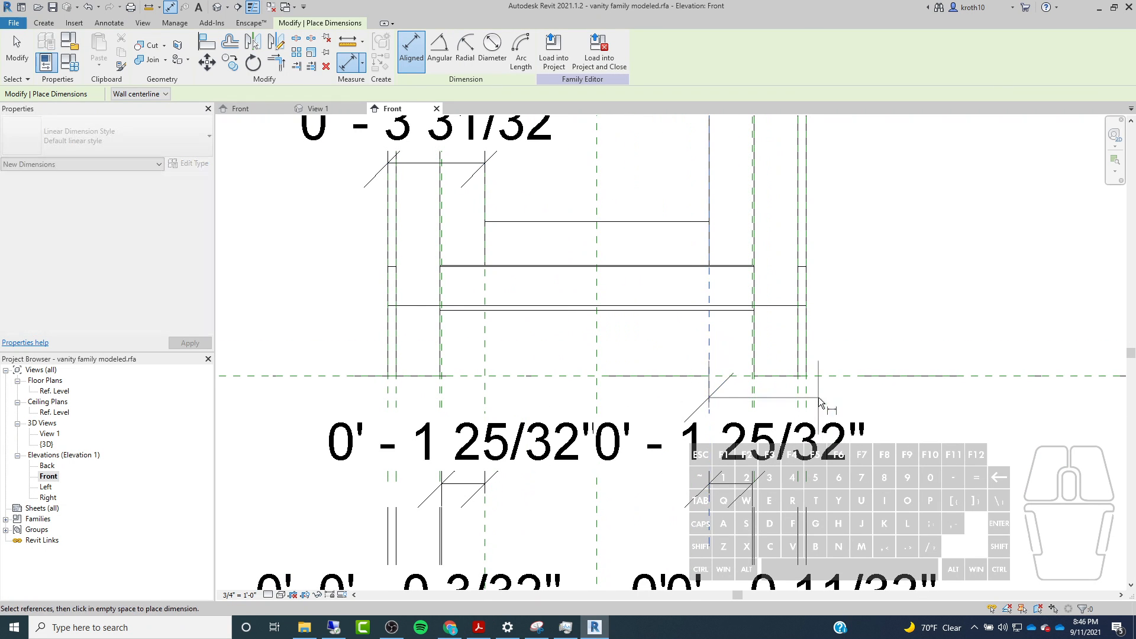
pyautogui.click(806, 398)
pyautogui.scroll(-2, 806, 397)
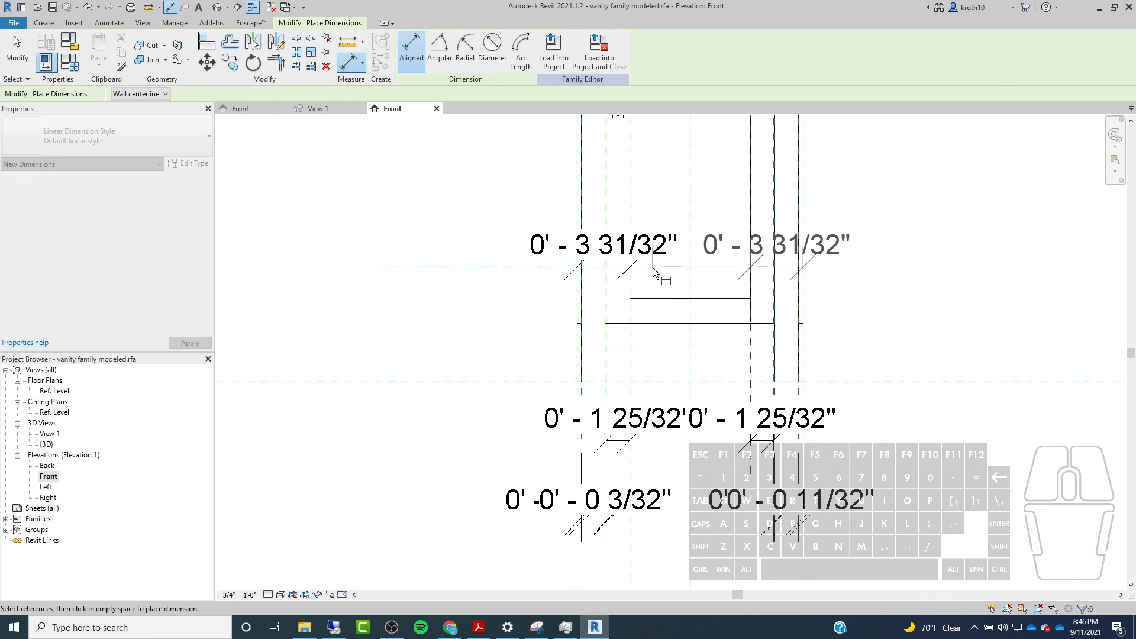
pyautogui.click(654, 267)
pyautogui.moveTo(842, 335); pyautogui.dragTo(734, 385, button='middle')
pyautogui.press('Escape')
# Examine the drawer front, door panel edges and door handle against their reference planes in the front elevation.
pyautogui.scroll(-2, 533, 274)
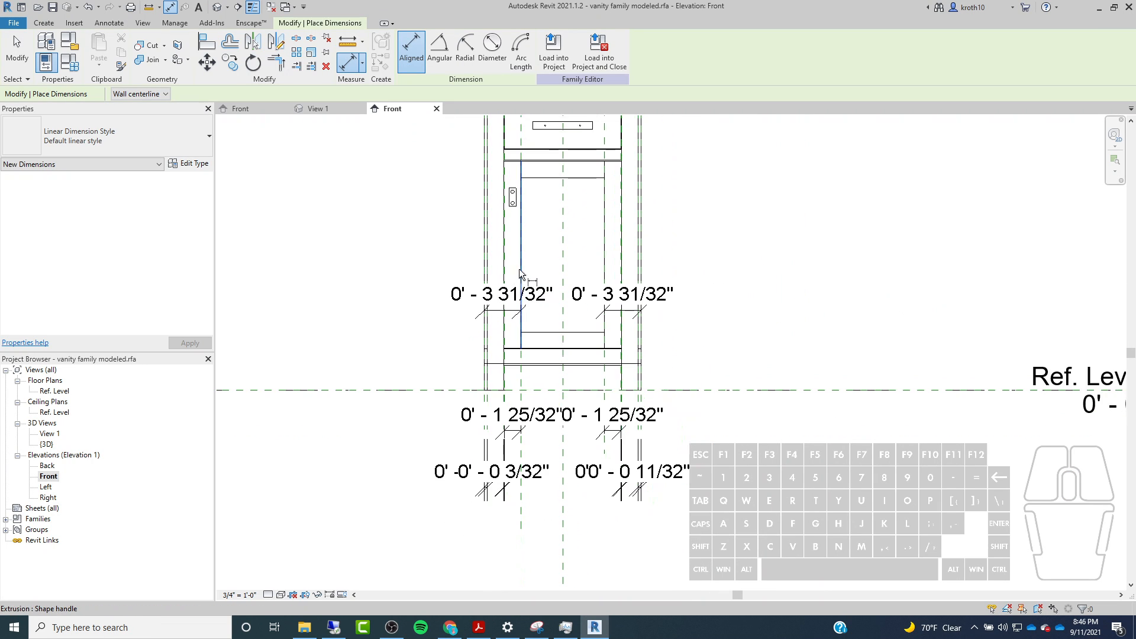
pyautogui.moveTo(520, 274); pyautogui.dragTo(580, 407, button='middle')
pyautogui.scroll(-1, 586, 324)
pyautogui.scroll(1, 519, 383)
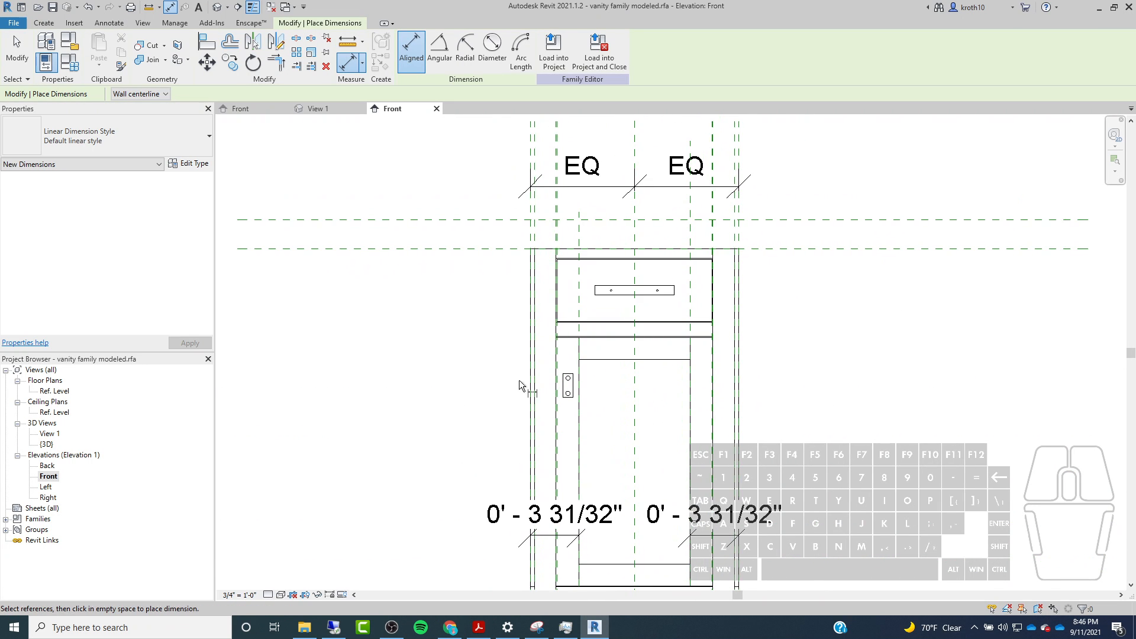
pyautogui.scroll(1, 615, 373)
pyautogui.scroll(2, 591, 378)
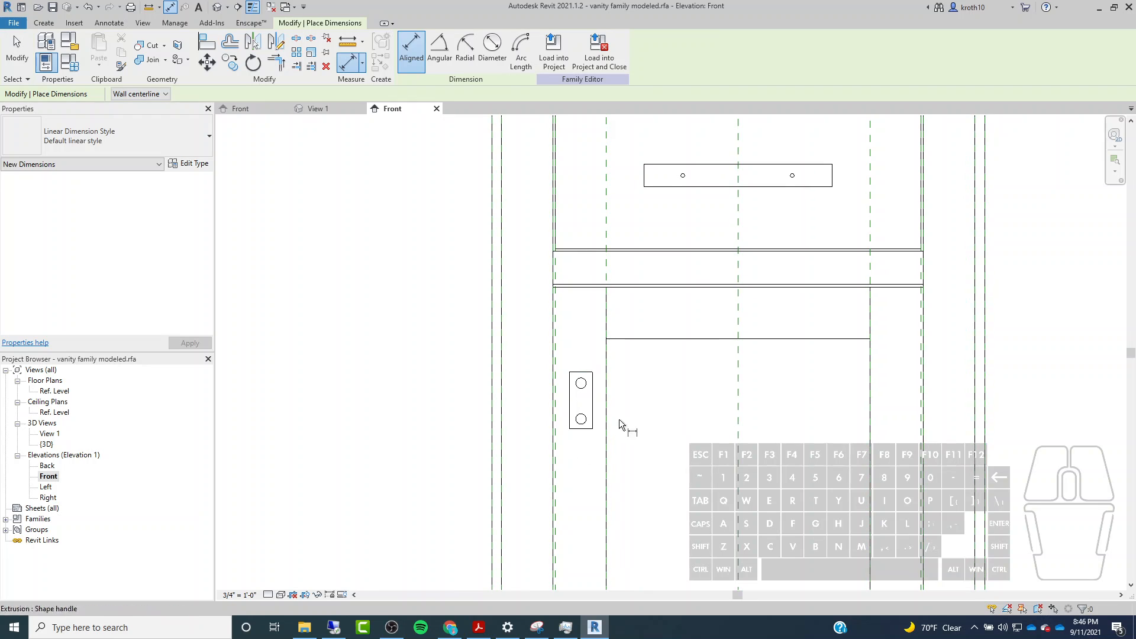
pyautogui.scroll(-5, 579, 398)
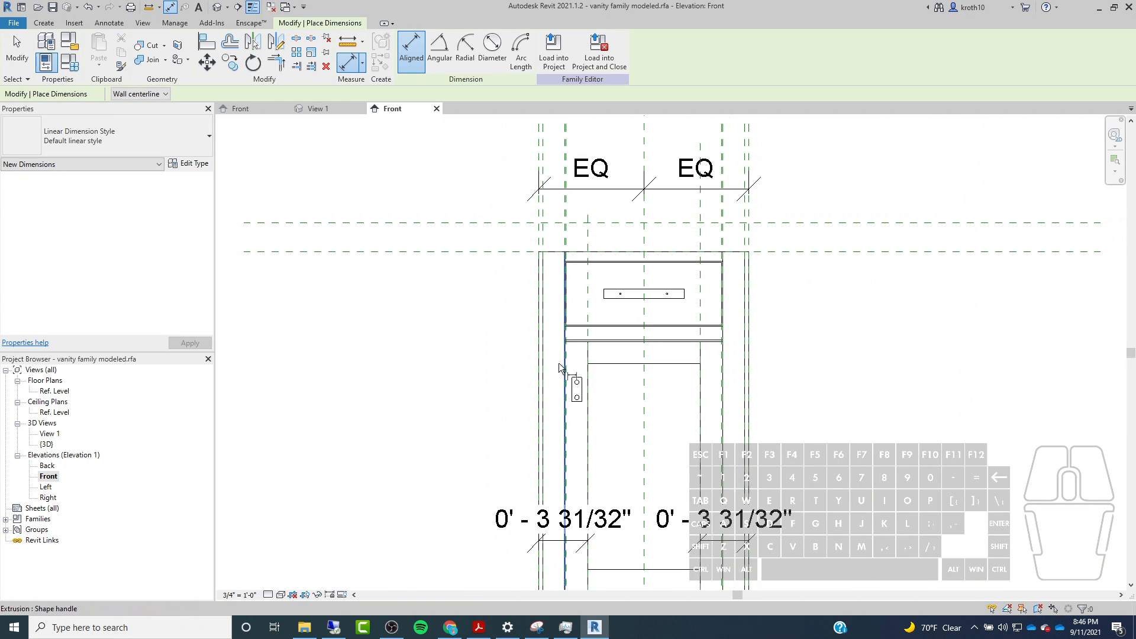
pyautogui.press('Escape')
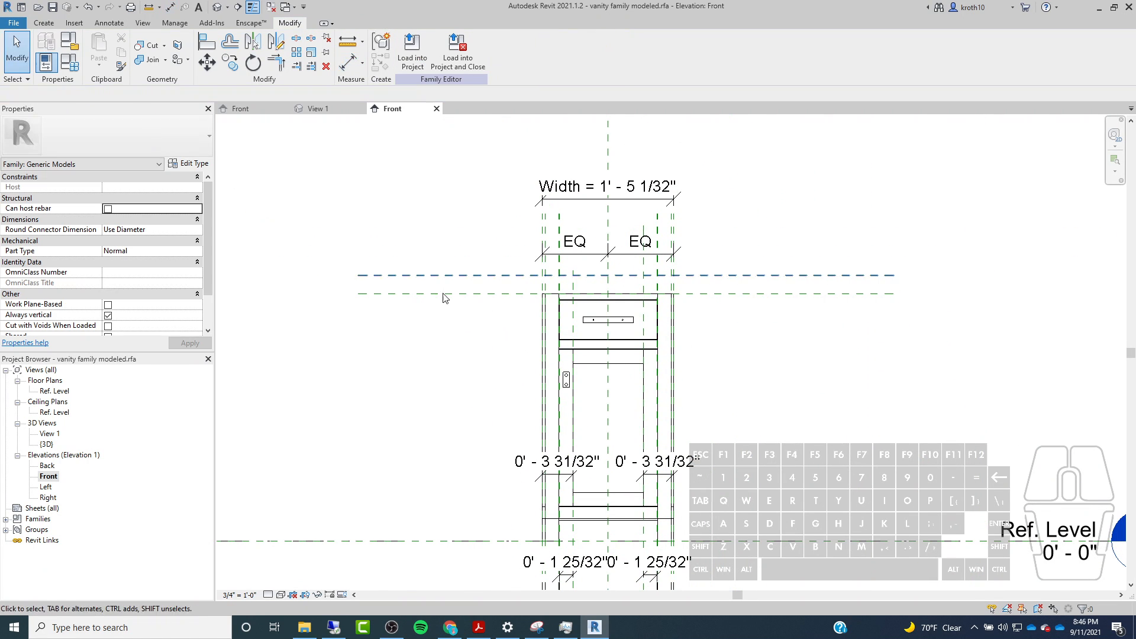
# Set the Width dimension above the vanity to 2' and check how the door and leg geometry follows the reference planes.
pyautogui.click(595, 207)
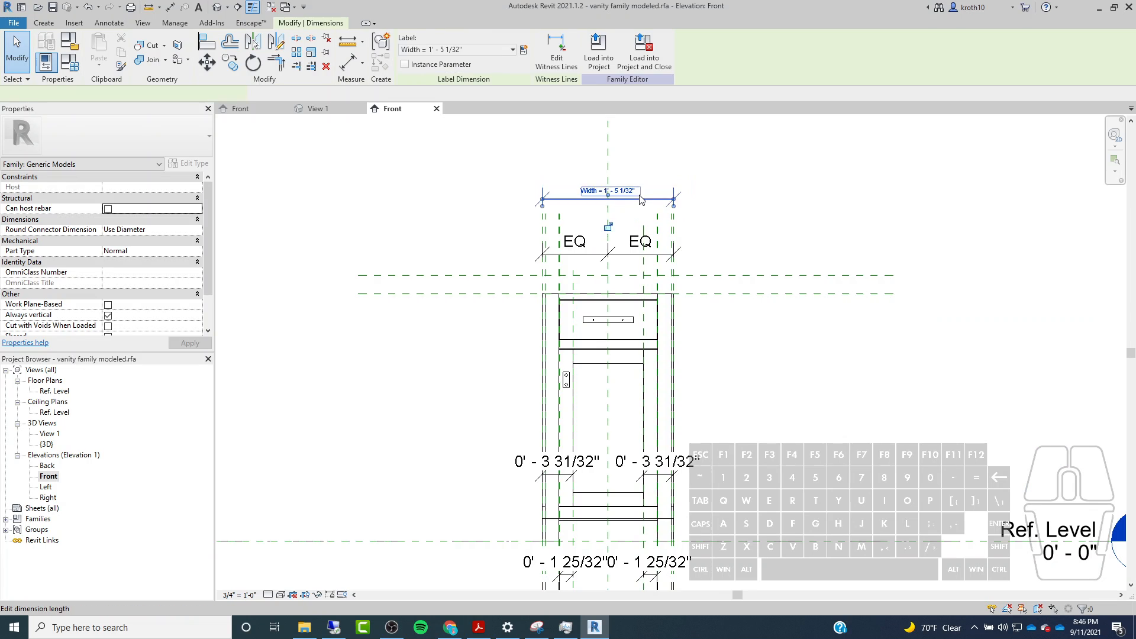
pyautogui.click(627, 195)
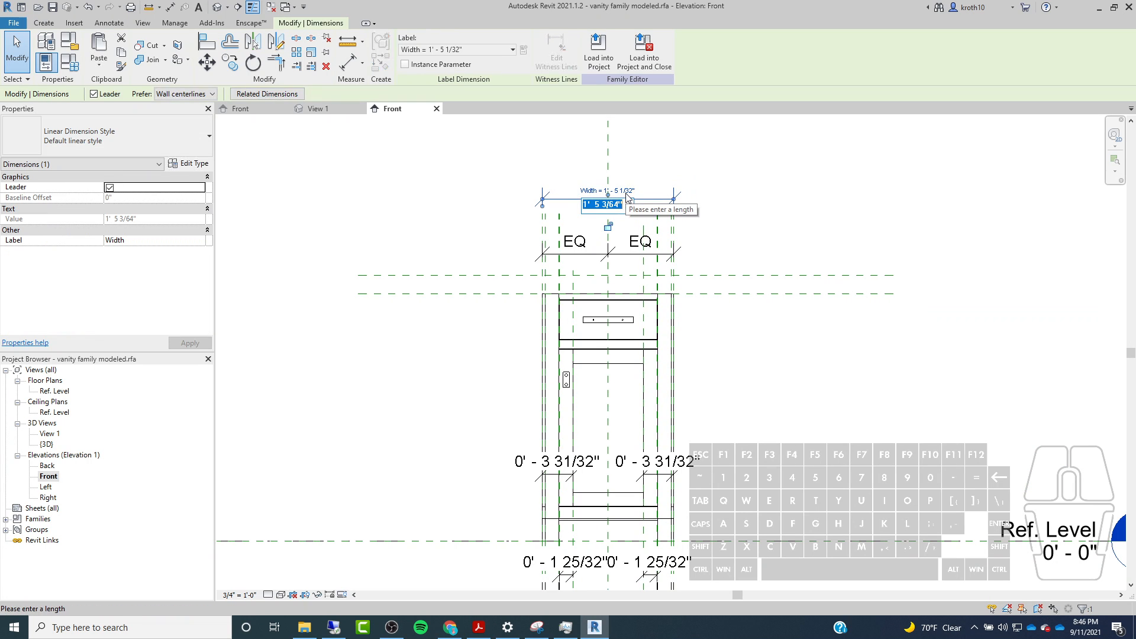
pyautogui.write("2'")
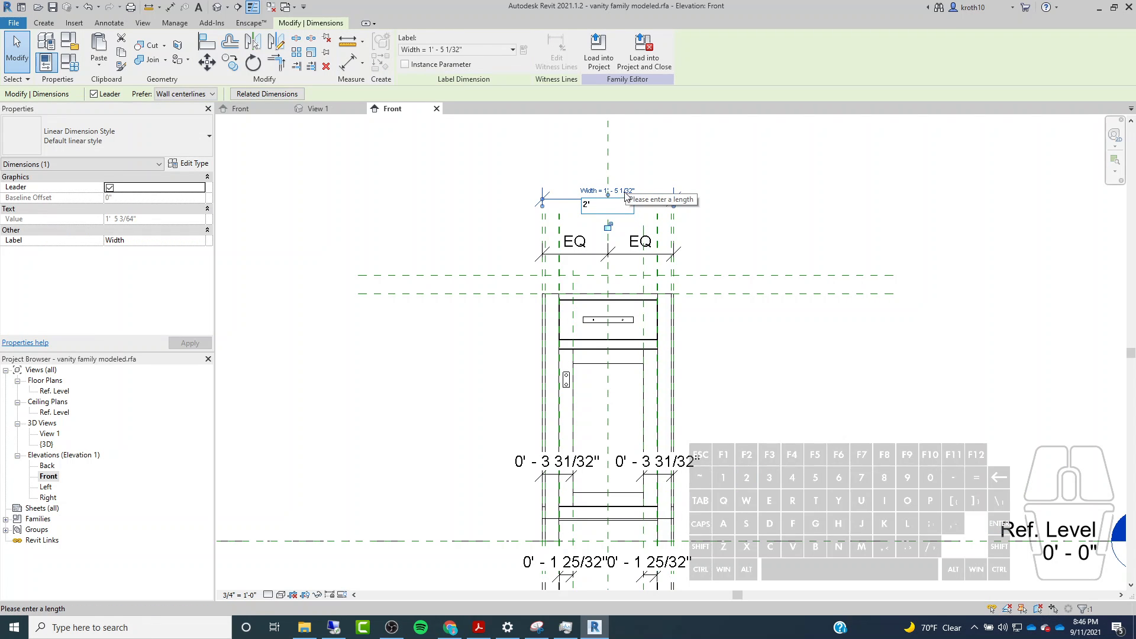
pyautogui.press('Return')
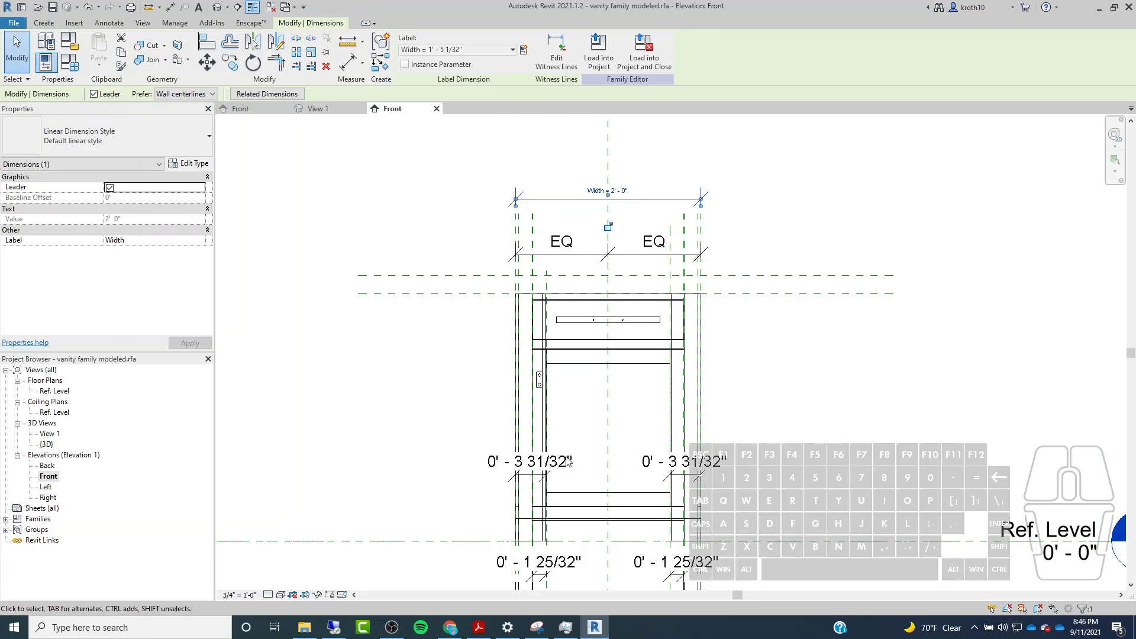
pyautogui.scroll(3, 567, 461)
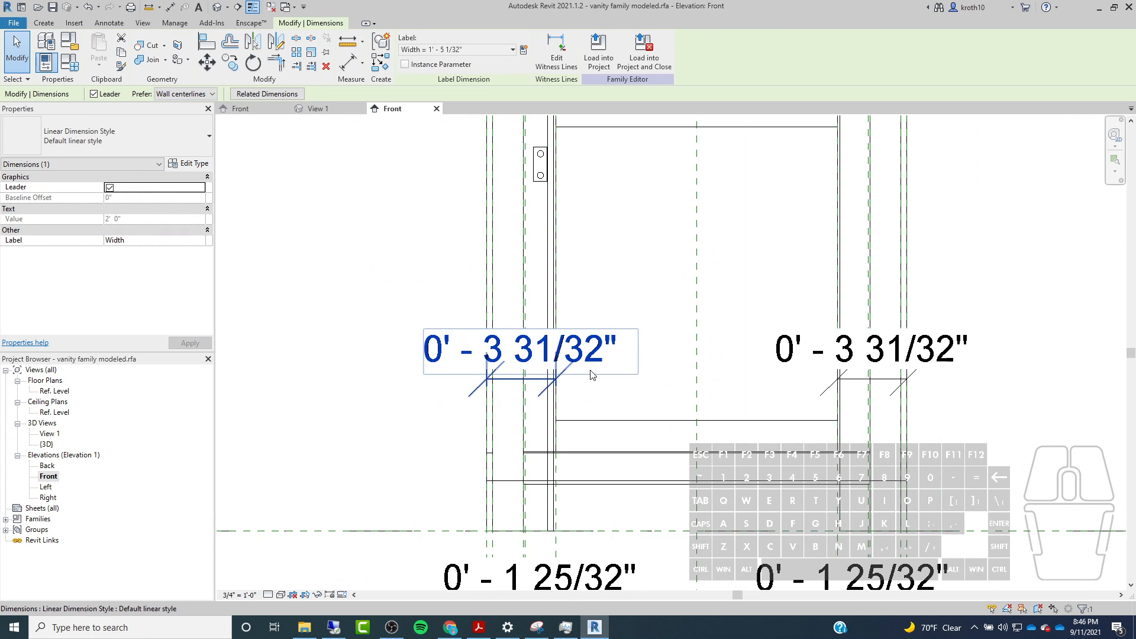
pyautogui.scroll(-1, 590, 374)
pyautogui.scroll(-2, 591, 374)
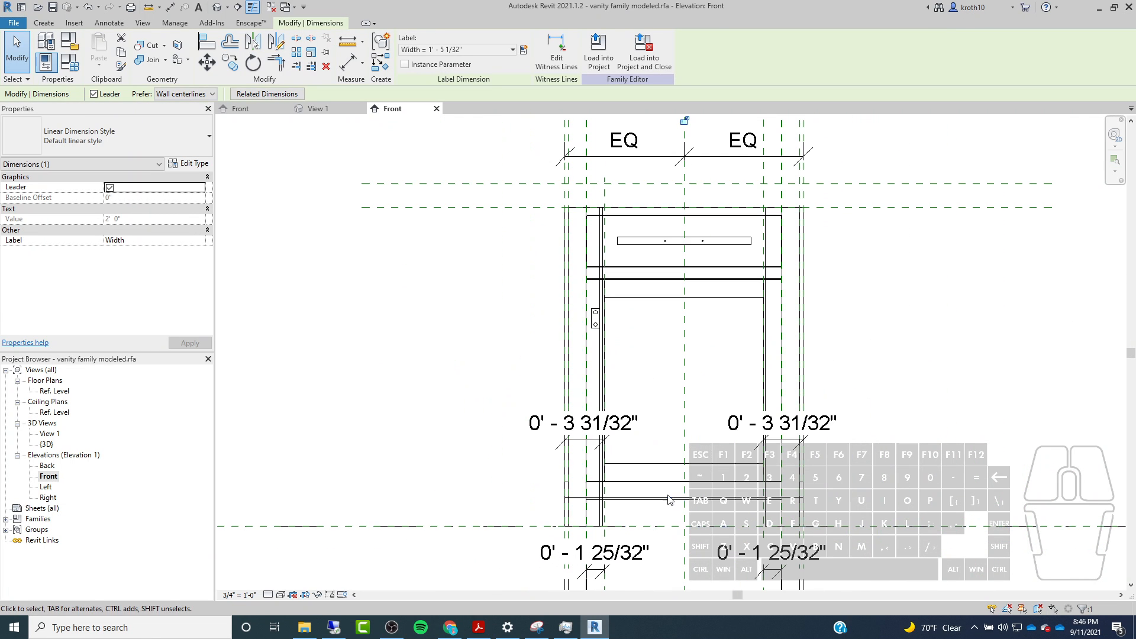
pyautogui.scroll(3, 574, 309)
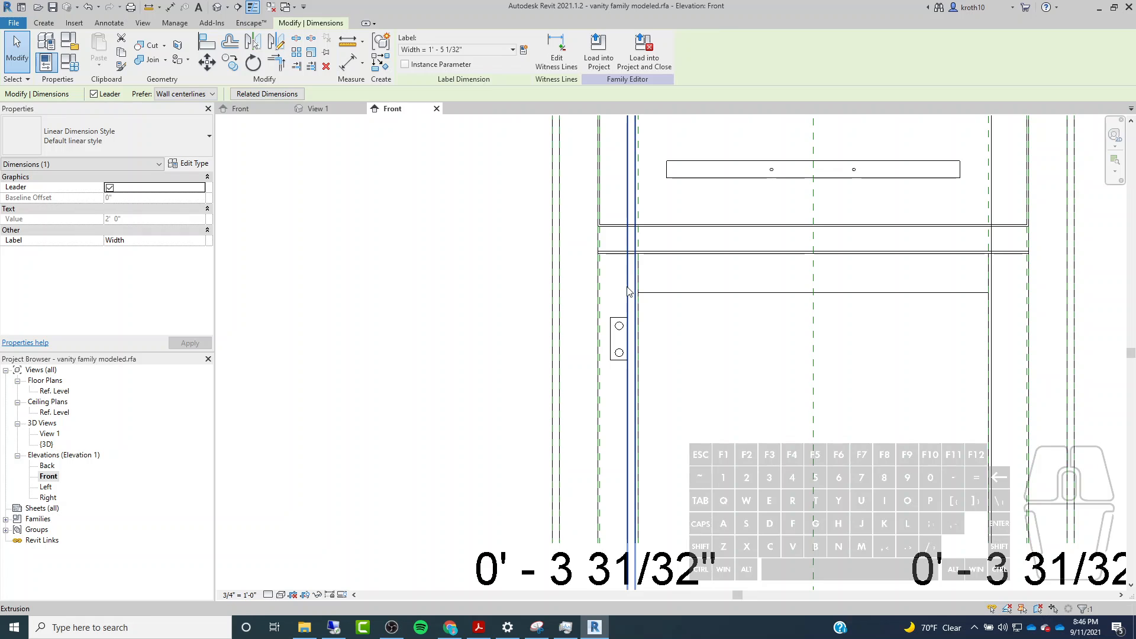
# Undo the last change to the cabinet's overall width.
pyautogui.scroll(-2, 628, 289)
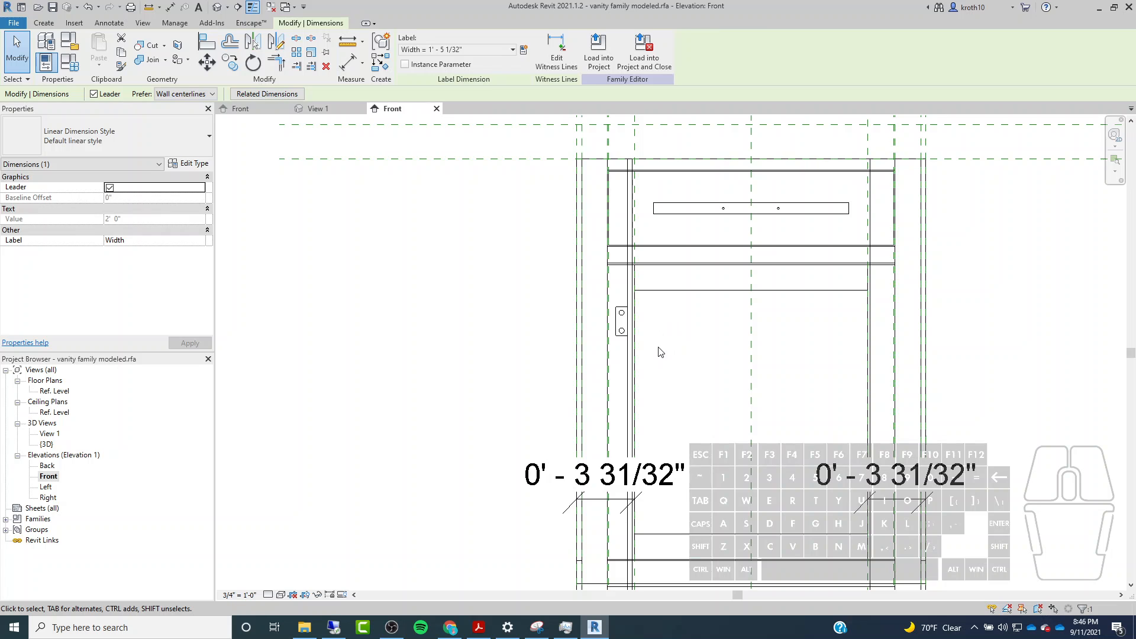
pyautogui.hotkey('ctrl', 'z')
# Set the cabinet's overall Width dimension in the front elevation to 2' to flex the model.
pyautogui.scroll(2, 562, 393)
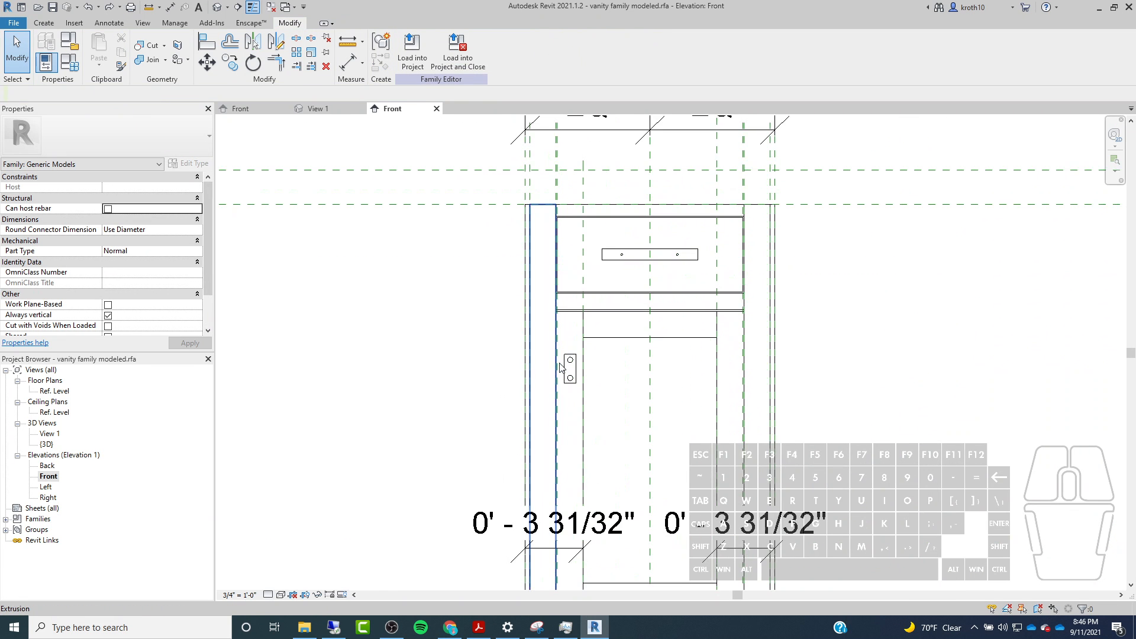
pyautogui.scroll(-1, 596, 375)
pyautogui.scroll(2, 563, 372)
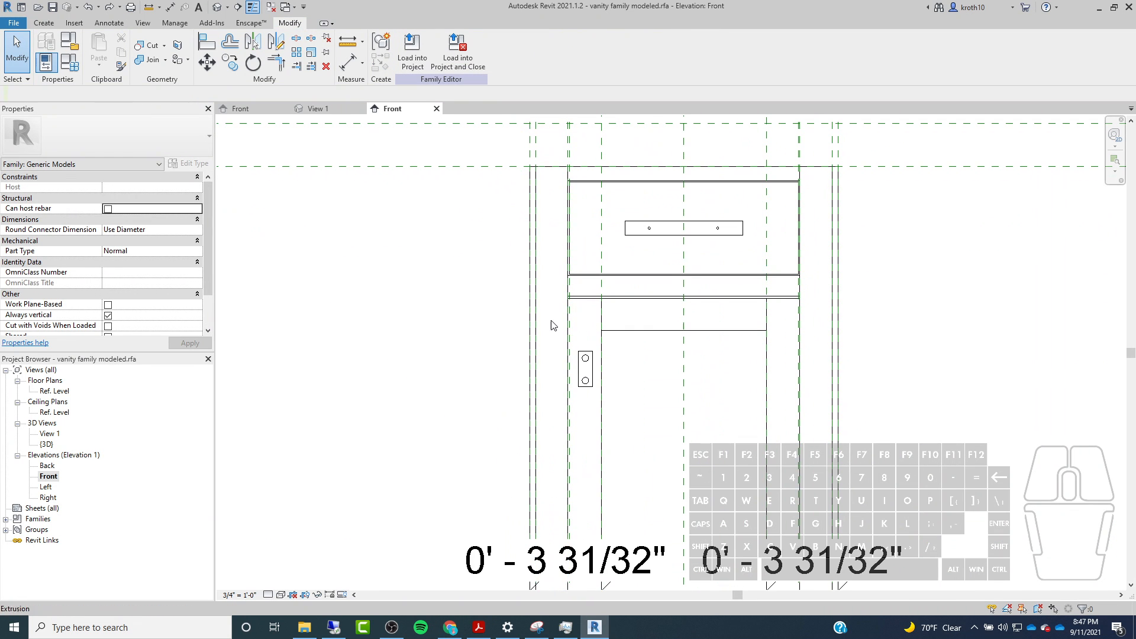
pyautogui.scroll(-2, 612, 317)
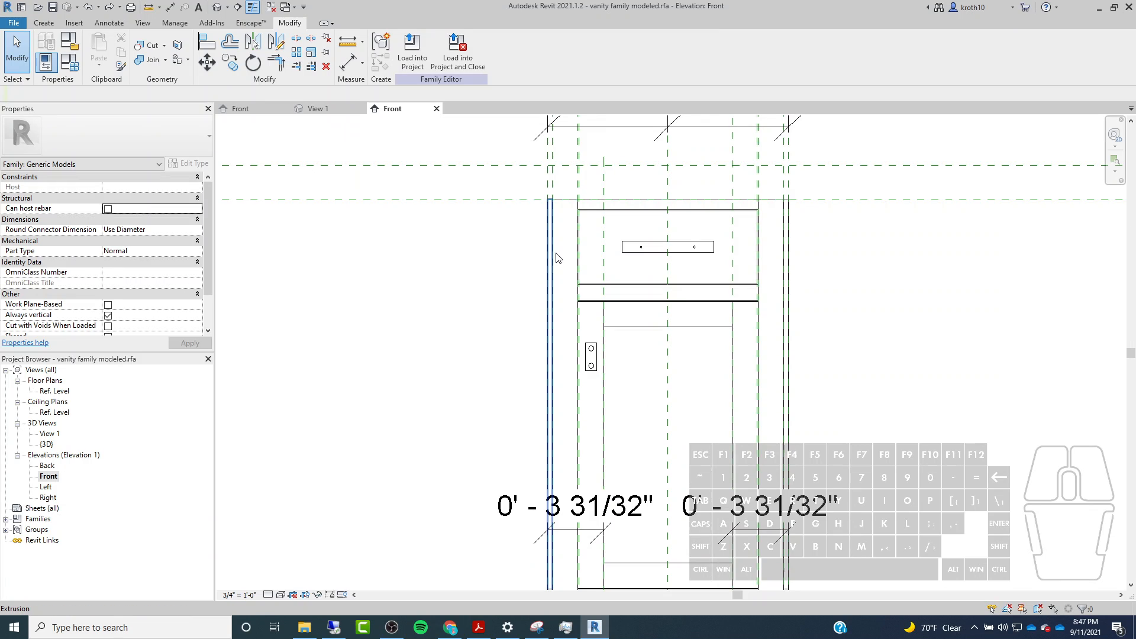
pyautogui.moveTo(556, 257); pyautogui.dragTo(557, 315, button='middle')
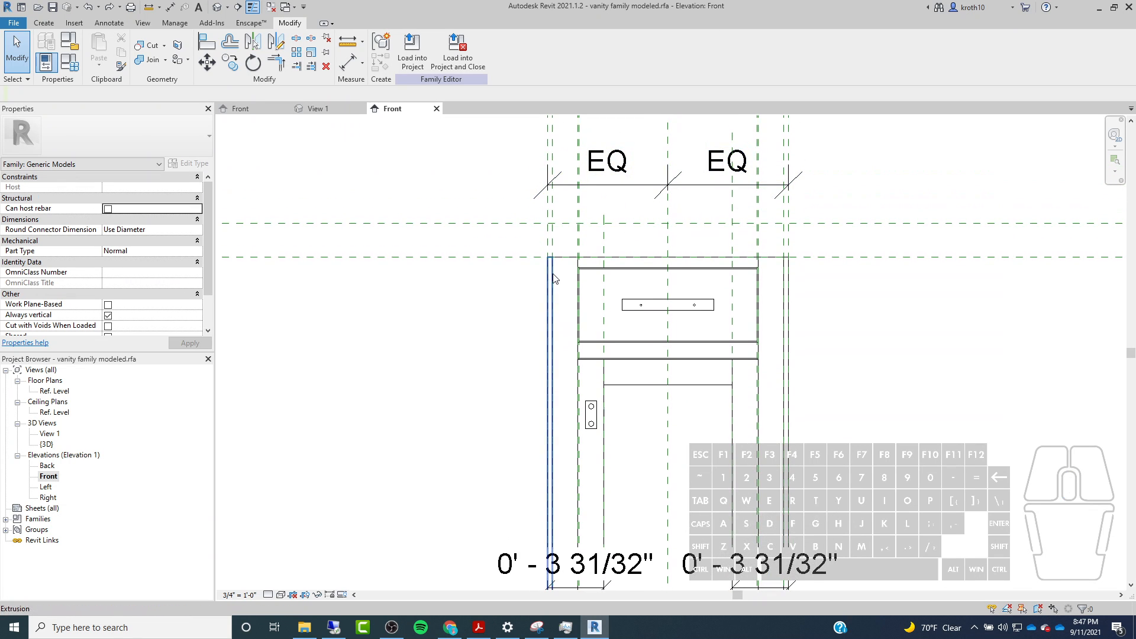
pyautogui.scroll(-1, 628, 331)
pyautogui.click(668, 153)
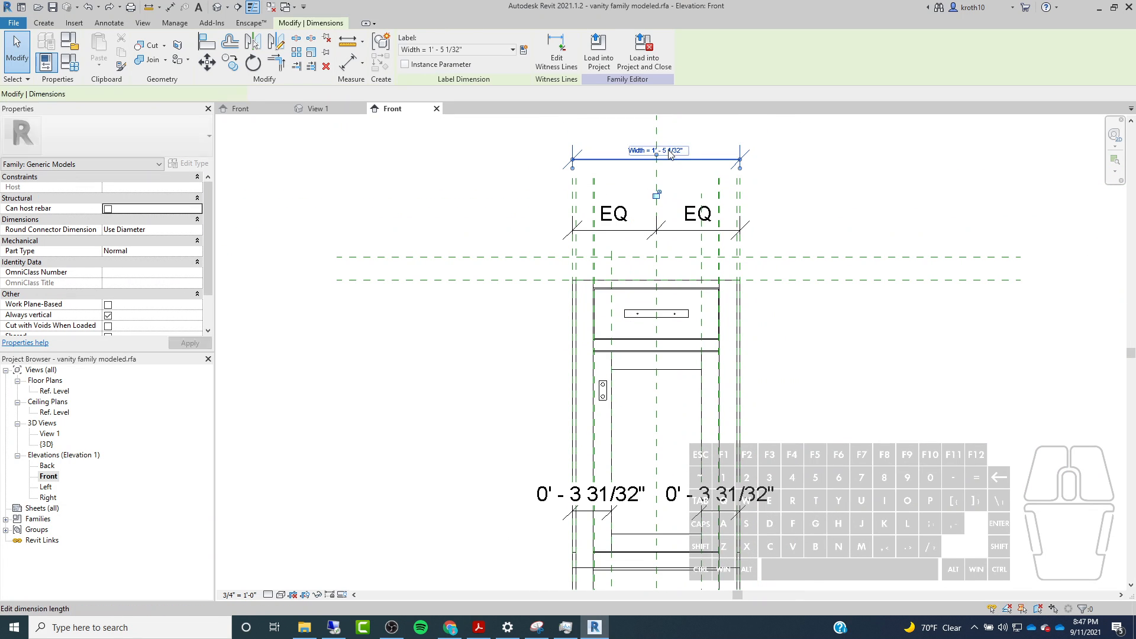
pyautogui.click(668, 152)
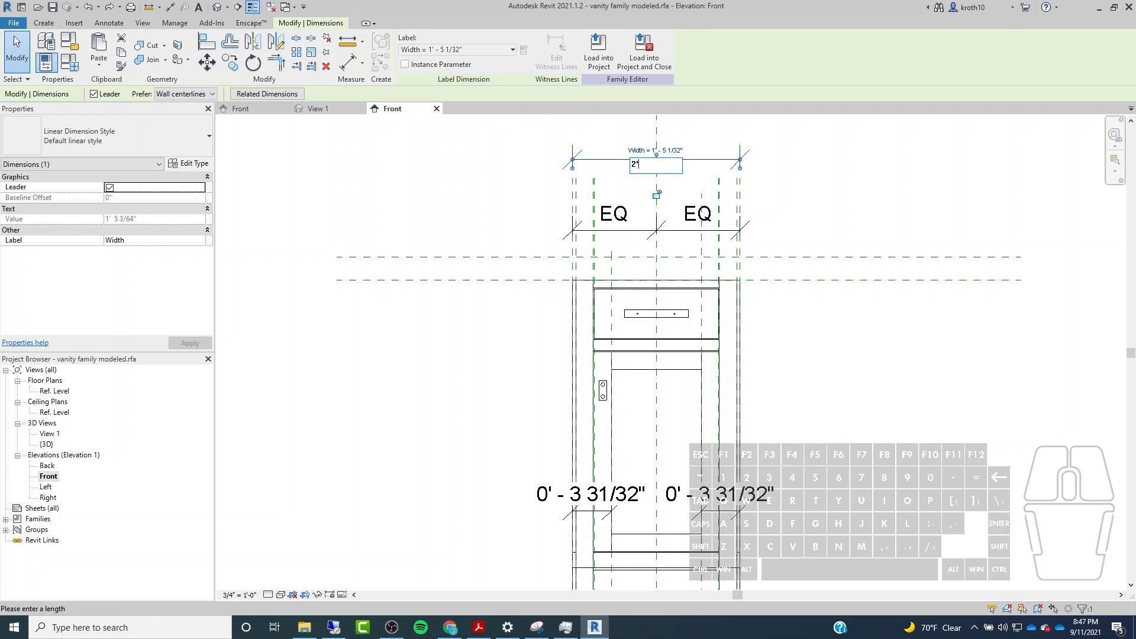
pyautogui.write("2'")
pyautogui.press('Return')
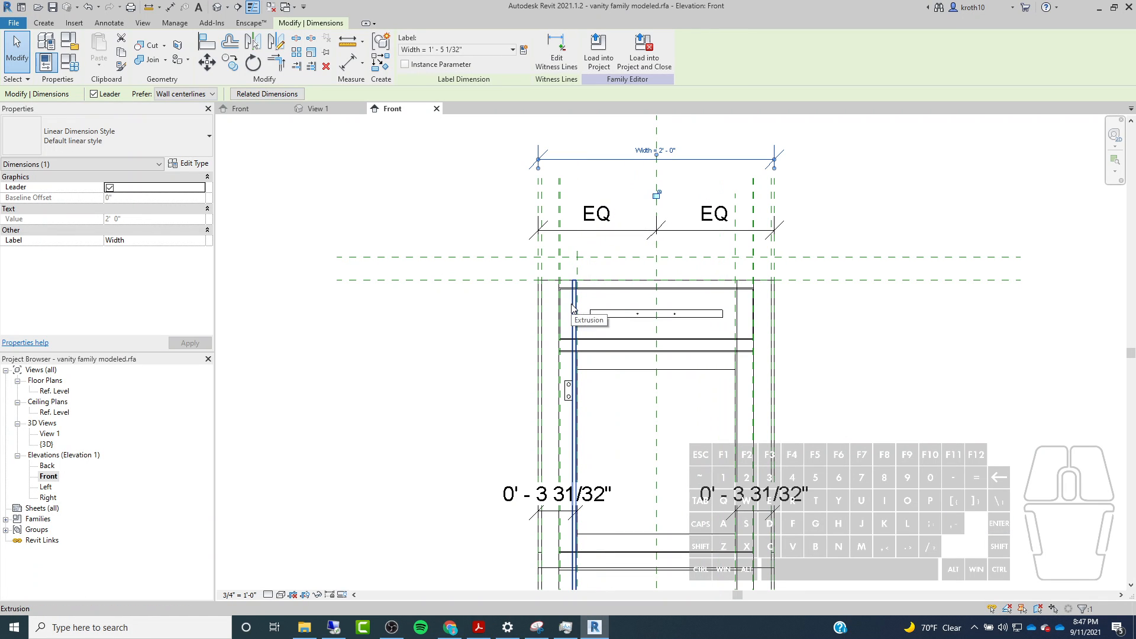
# Open the default 3D view and examine the narrow vertical extrusion crossing the drawer front near the door handle.
pyautogui.scroll(2, 573, 307)
pyautogui.click(573, 305)
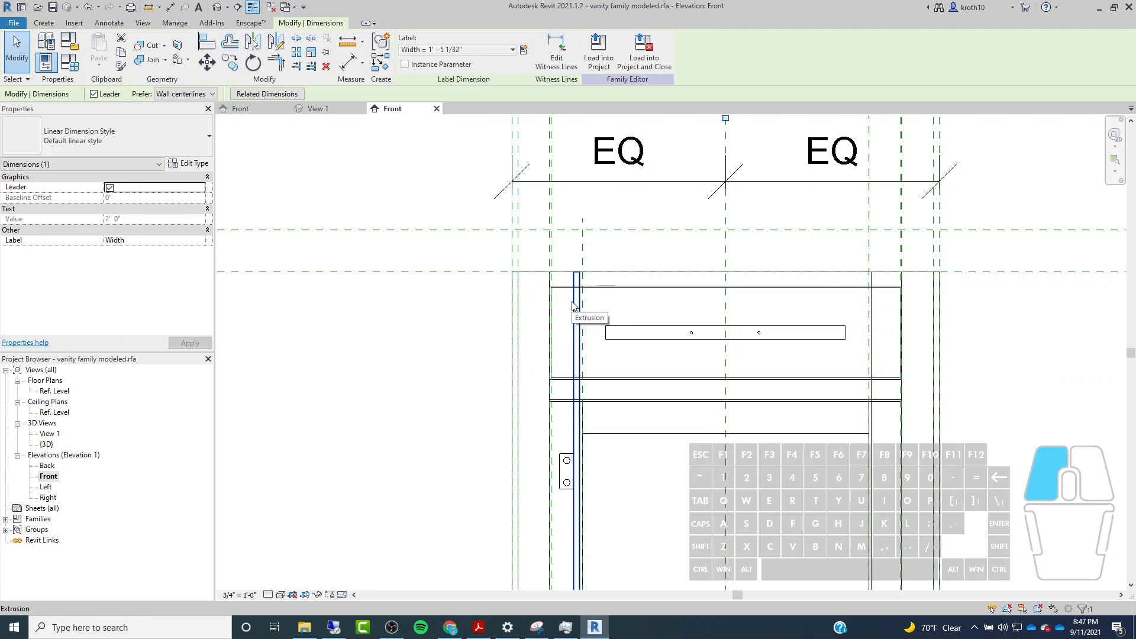
pyautogui.click(218, 10)
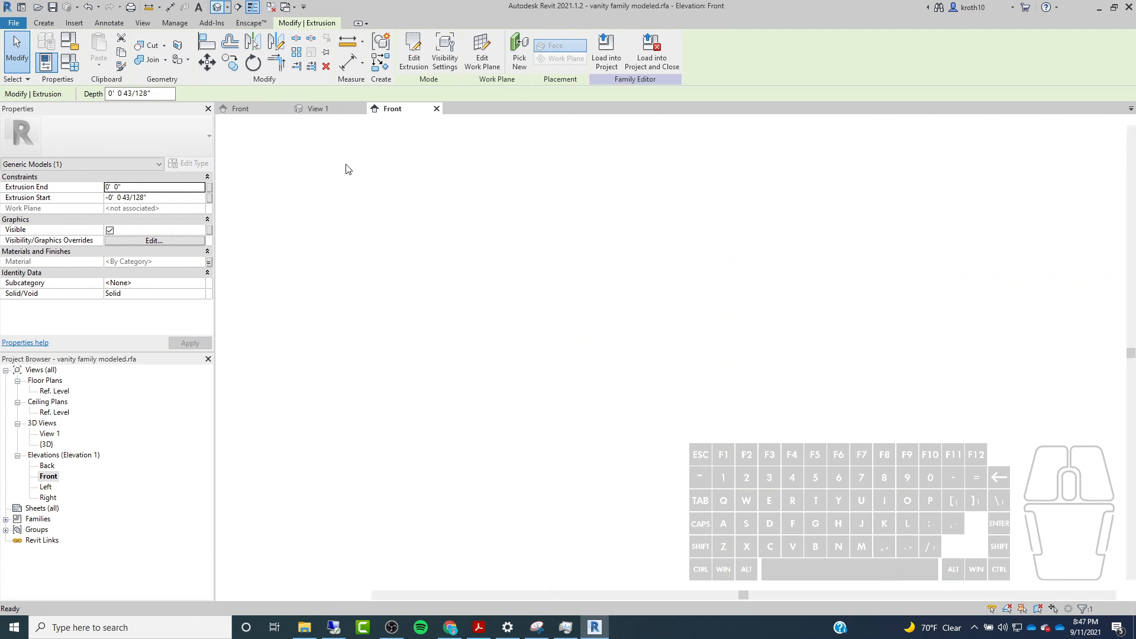
pyautogui.keyDown('shift'); pyautogui.moveTo(358, 231); pyautogui.dragTo(282, 223, button='middle'); pyautogui.keyUp('shift')
pyautogui.press('Escape')
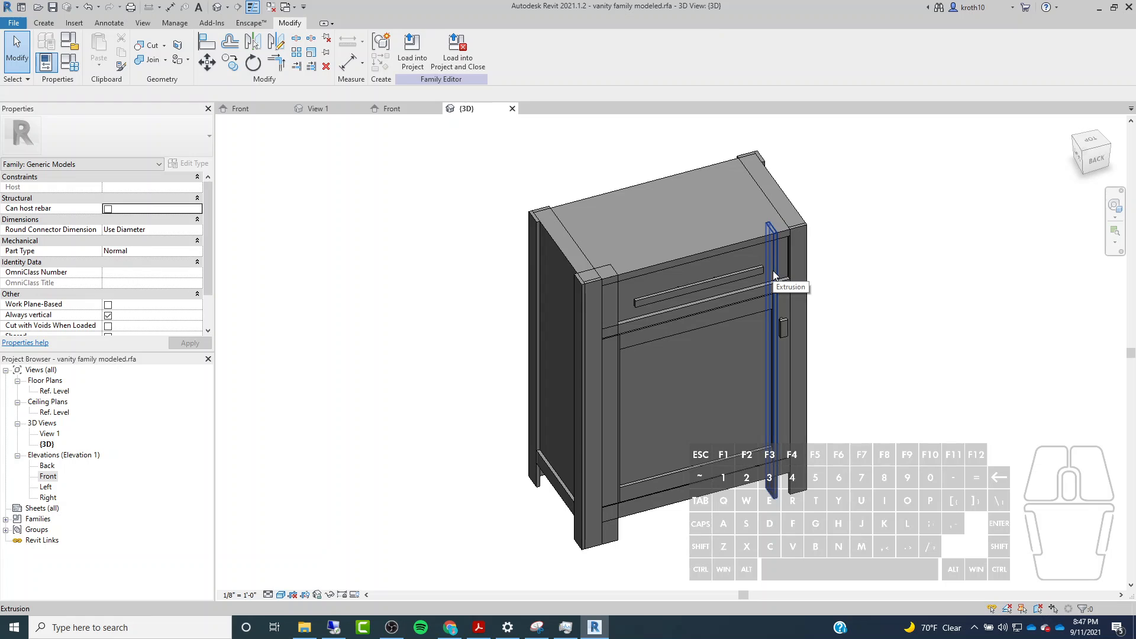
pyautogui.keyDown('shift'); pyautogui.moveTo(775, 379); pyautogui.dragTo(571, 520, button='middle'); pyautogui.keyUp('shift')
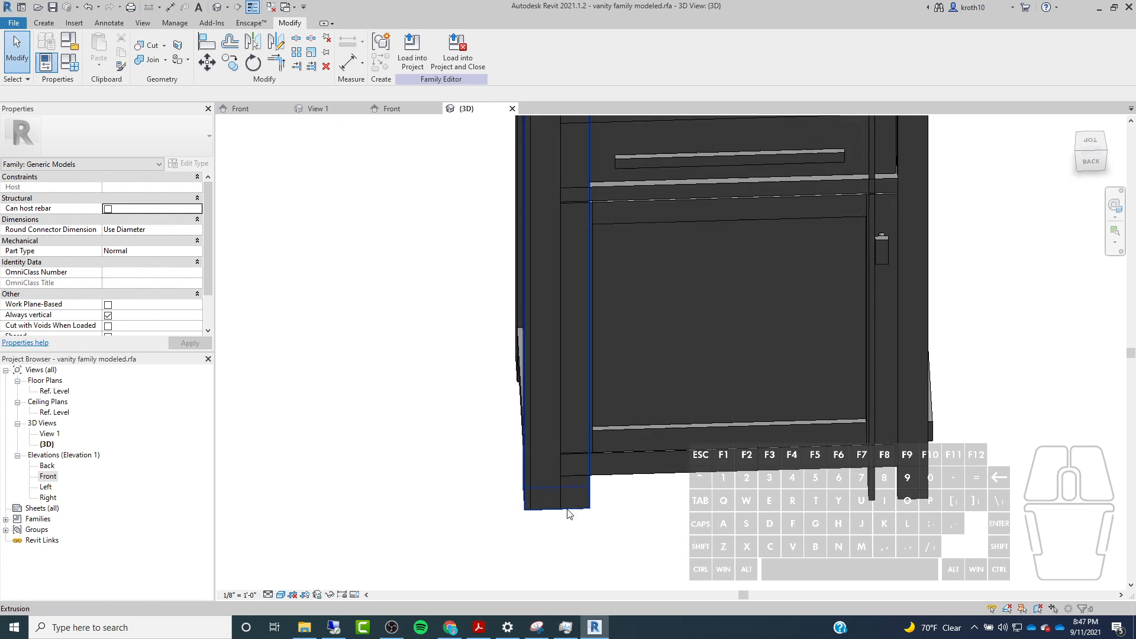
# Examine the two extrusions forming the cabinet's opposite front corner leg from several angles in 3D.
pyautogui.click(579, 509)
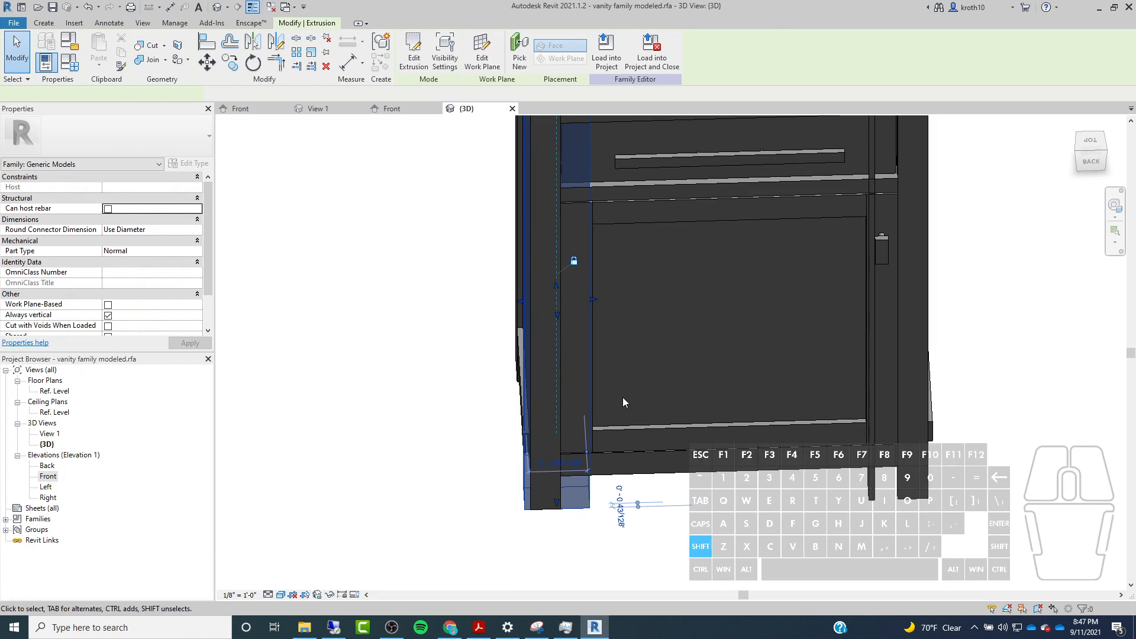
pyautogui.keyDown('shift'); pyautogui.moveTo(623, 399); pyautogui.dragTo(722, 508, button='middle'); pyautogui.keyUp('shift')
pyautogui.scroll(-2, 722, 508)
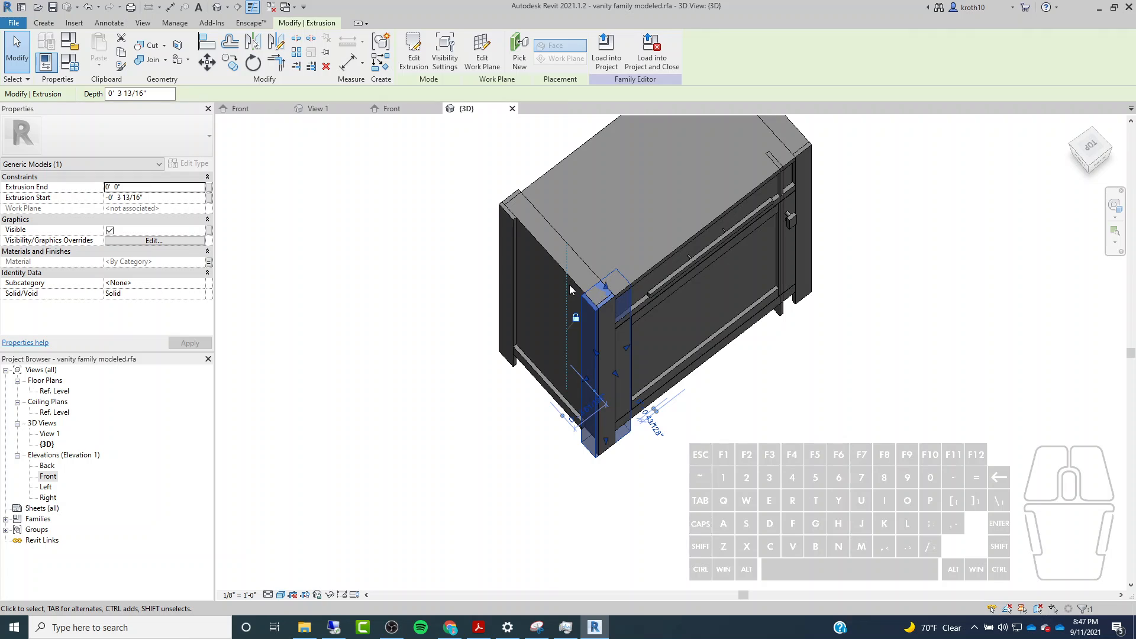
pyautogui.scroll(1, 640, 356)
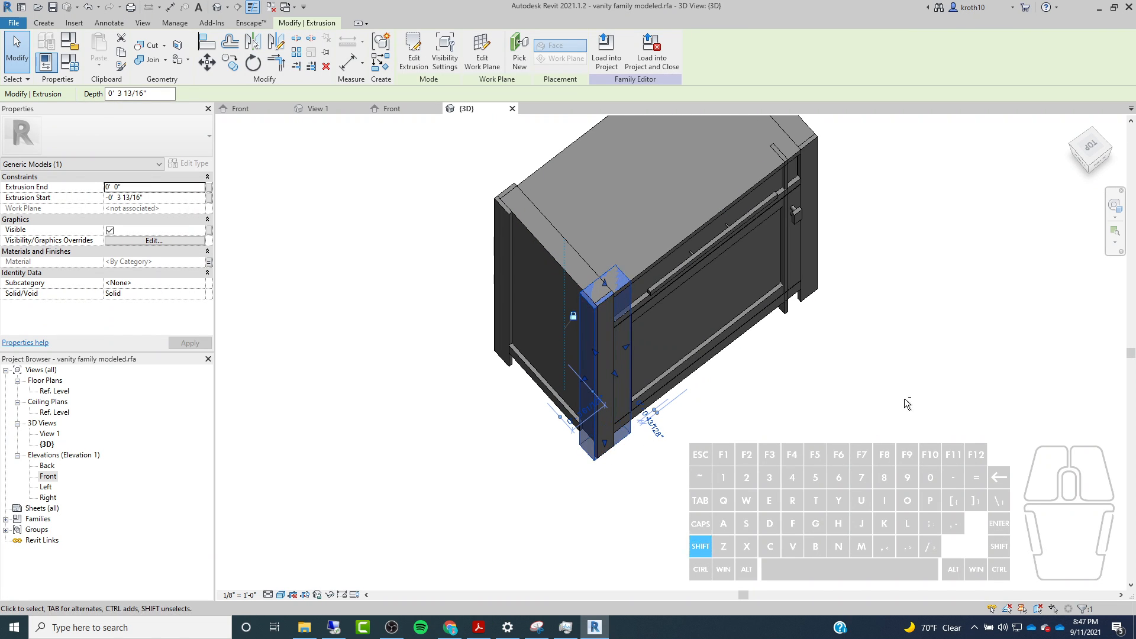
pyautogui.scroll(1, 598, 299)
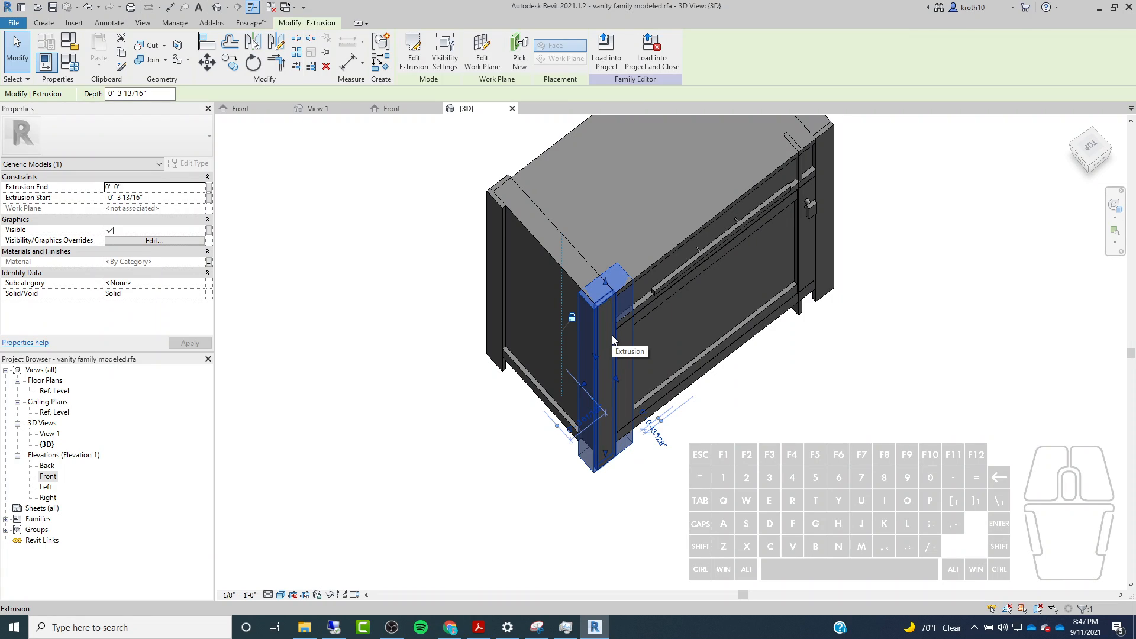
pyautogui.click(612, 335)
pyautogui.scroll(3, 603, 279)
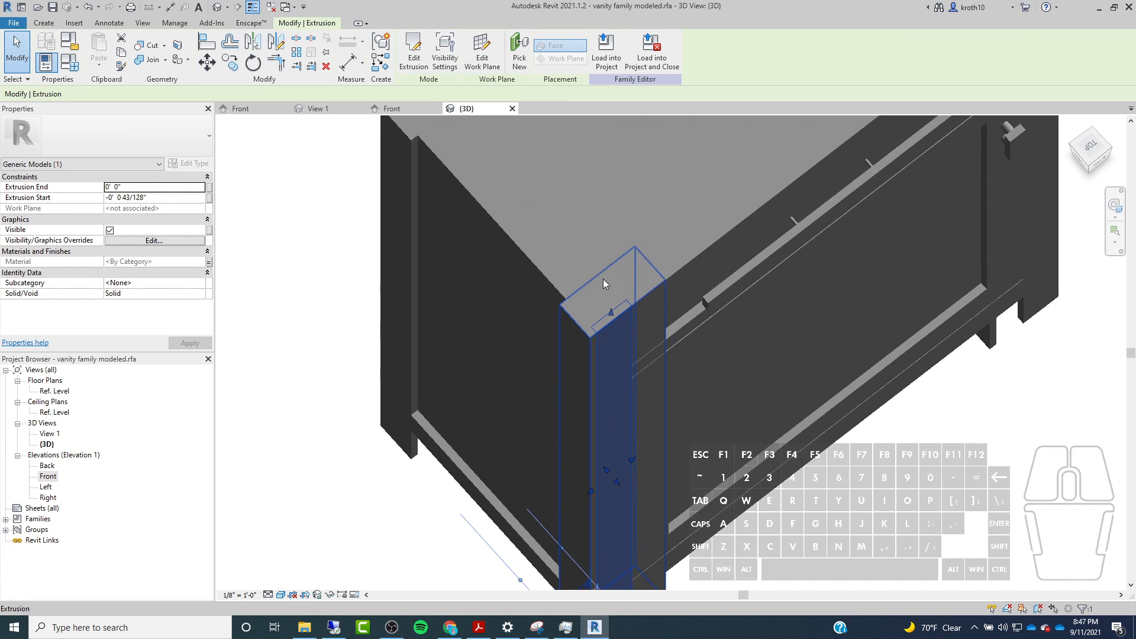
pyautogui.click(550, 277)
pyautogui.keyDown('shift'); pyautogui.moveTo(550, 277); pyautogui.dragTo(797, 378, button='middle'); pyautogui.keyUp('shift')
pyautogui.keyDown('shift'); pyautogui.moveTo(472, 437); pyautogui.dragTo(984, 495, button='middle'); pyautogui.keyUp('shift')
pyautogui.keyDown('shift'); pyautogui.click(871, 516); pyautogui.keyUp('shift')
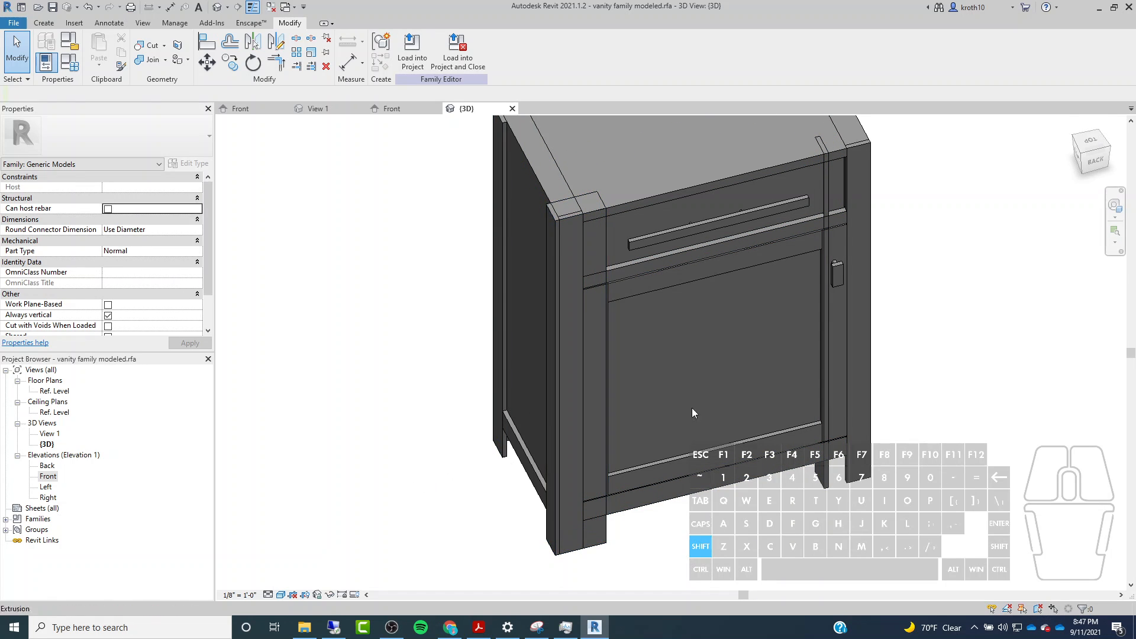
# Return to the Front elevation and examine the leg extrusions and their alignment locks at the cabinet's base.
pyautogui.doubleClick(49, 476)
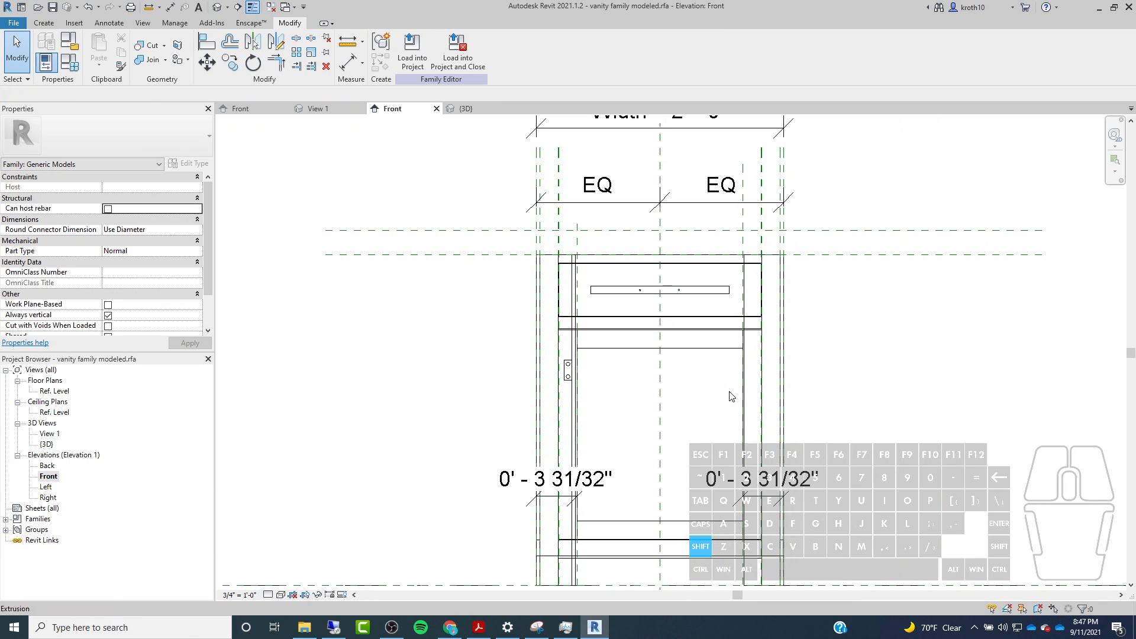
pyautogui.scroll(3, 547, 283)
pyautogui.scroll(-4, 547, 282)
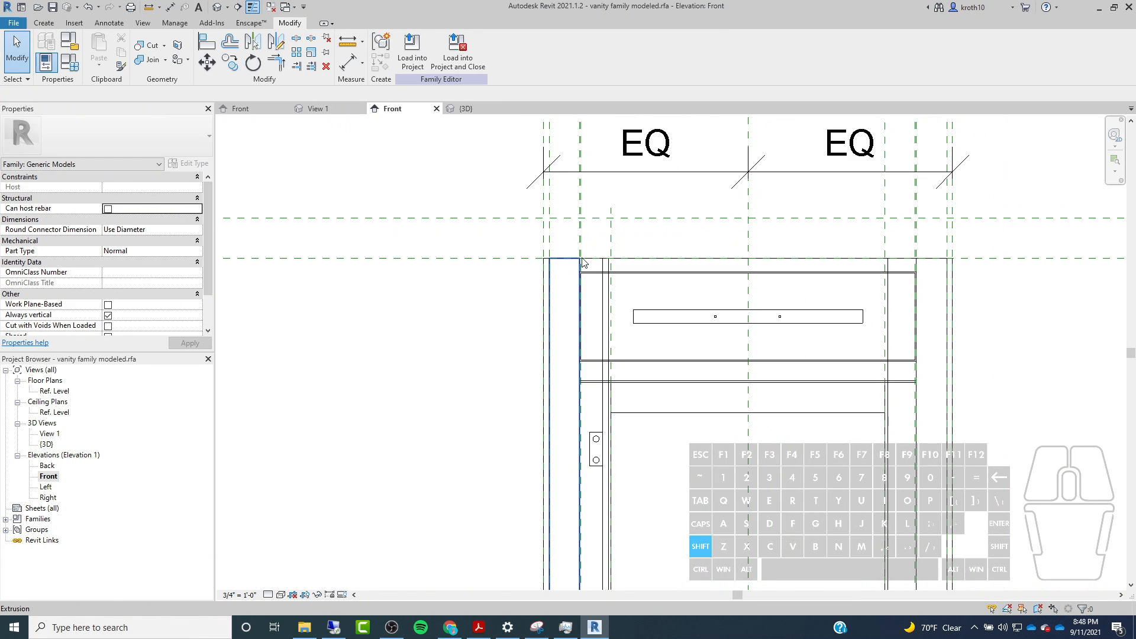
pyautogui.scroll(1, 670, 503)
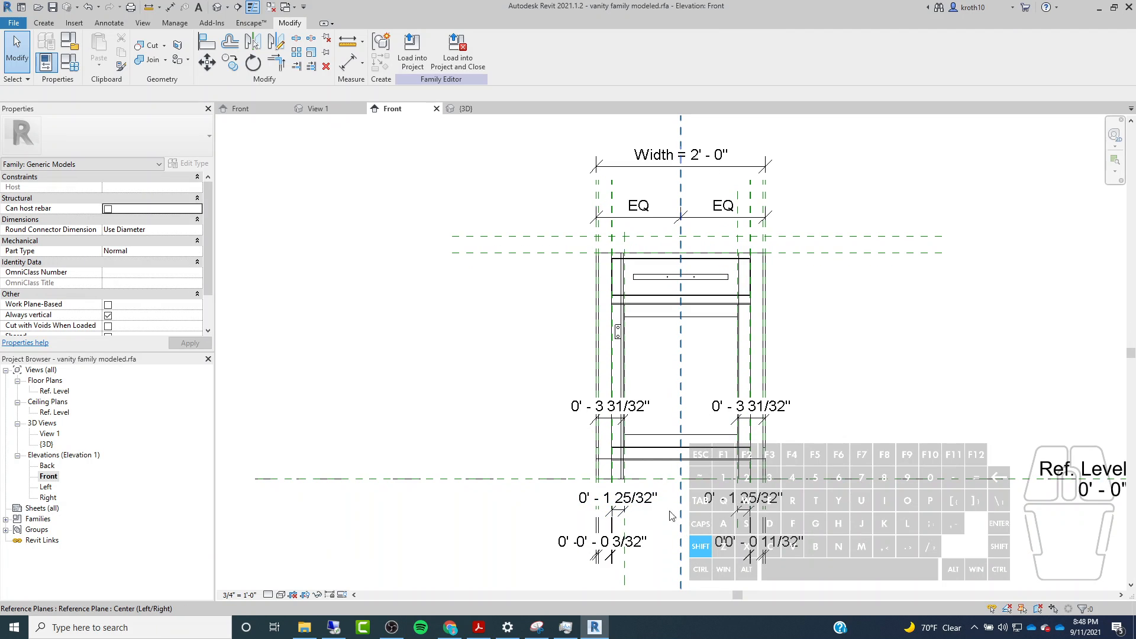
pyautogui.scroll(3, 602, 453)
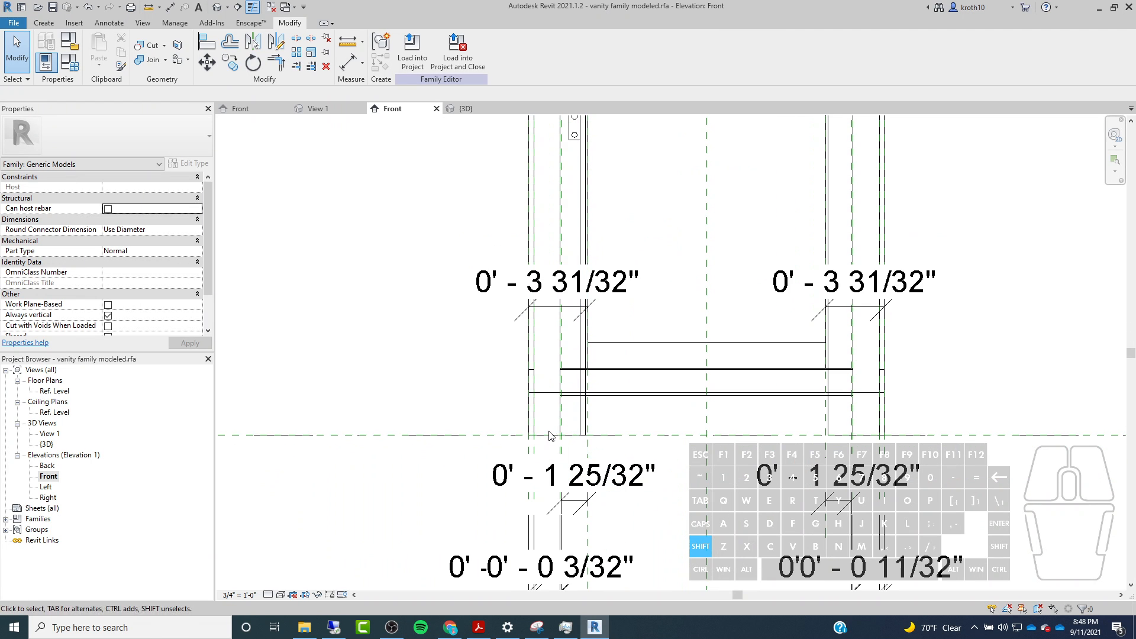
pyautogui.click(828, 430)
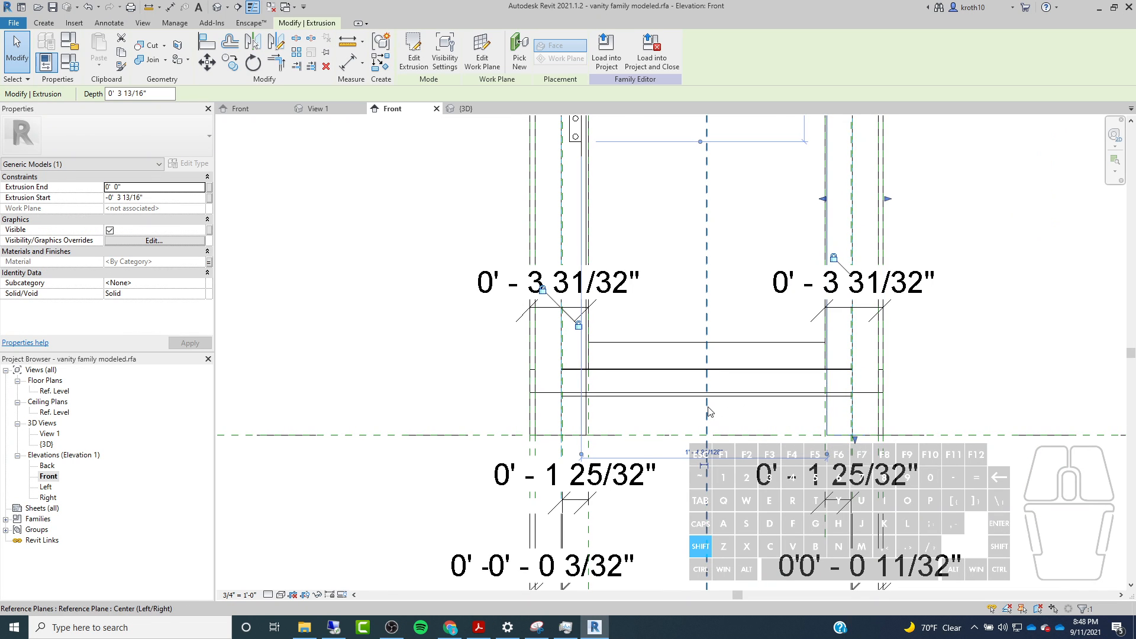
pyautogui.scroll(-2, 707, 407)
pyautogui.scroll(3, 816, 281)
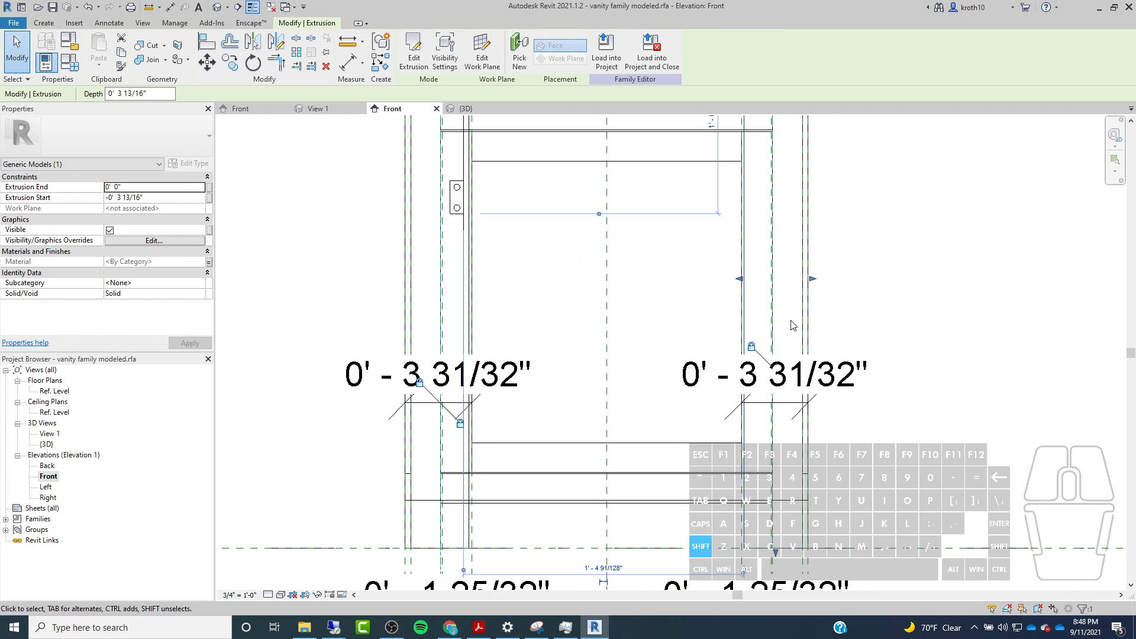
pyautogui.scroll(2, 777, 511)
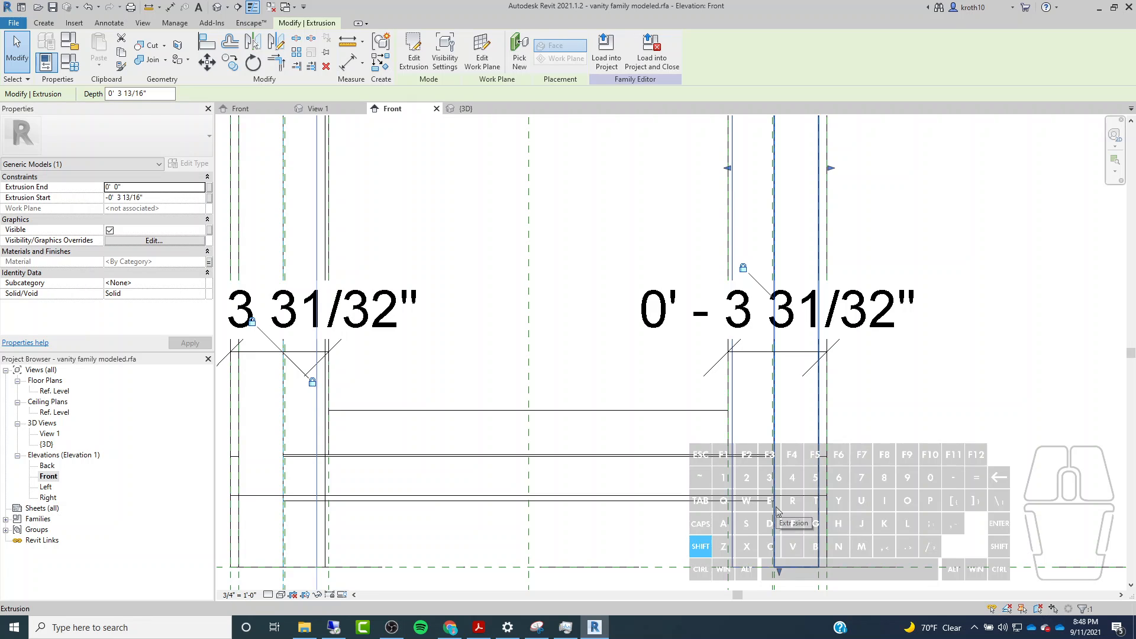
# Deselect the leg extrusion and undo the 2' width change.
pyautogui.press('Escape')
pyautogui.scroll(-5, 670, 495)
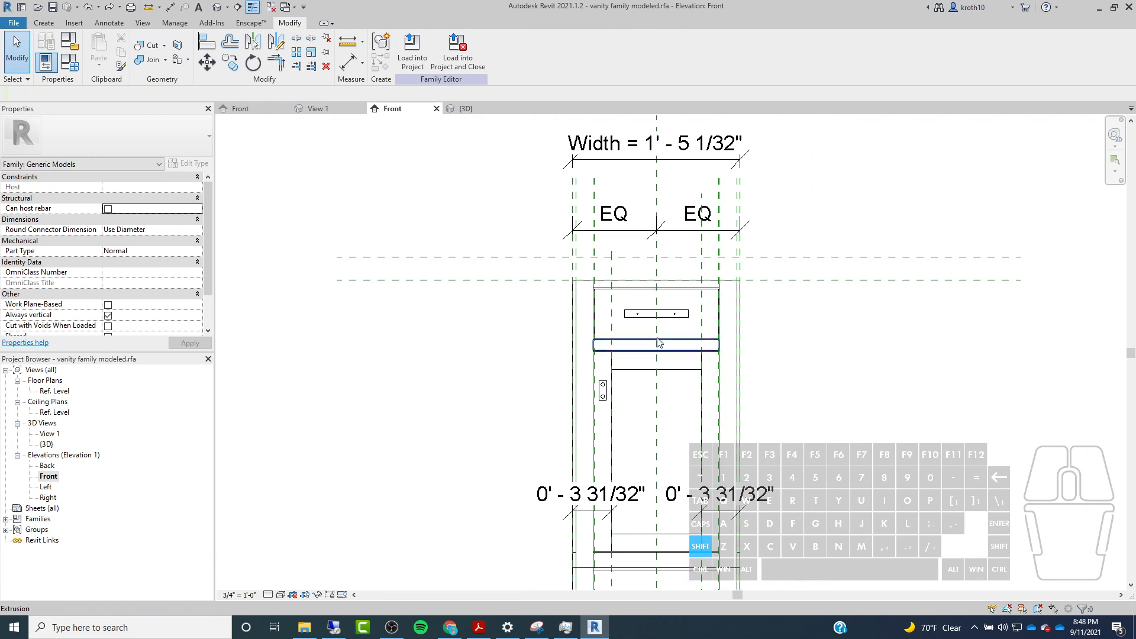
# Align the right leg extrusion's inner edge with its adjacent reference plane and lock the alignment.
pyautogui.scroll(4, 705, 530)
pyautogui.click(706, 512)
pyautogui.scroll(4, 705, 473)
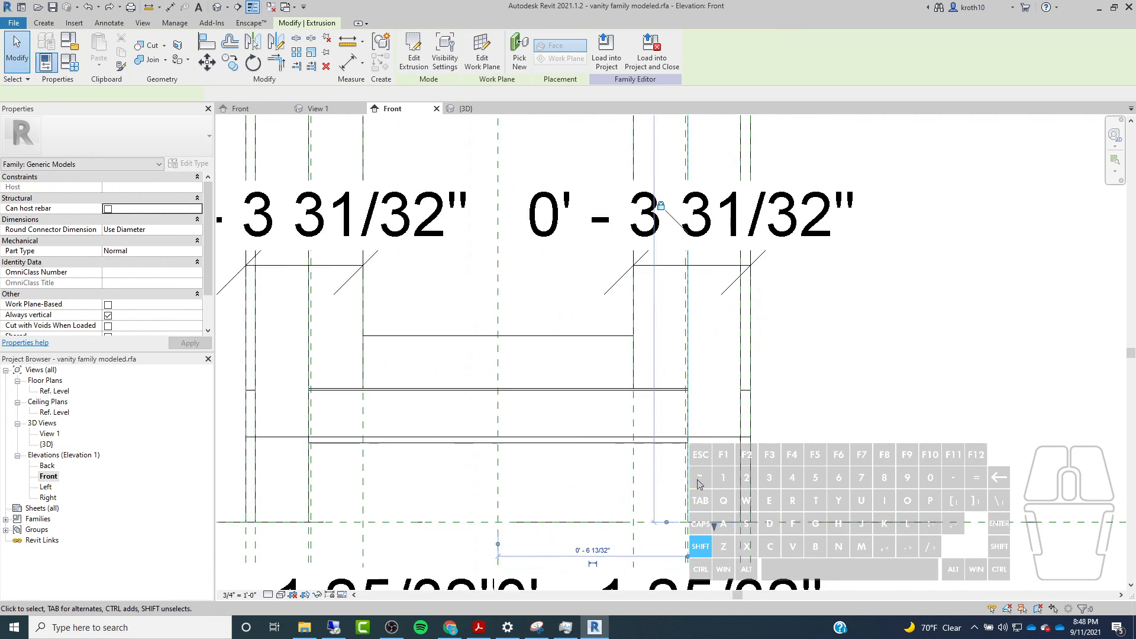
pyautogui.scroll(-1, 672, 324)
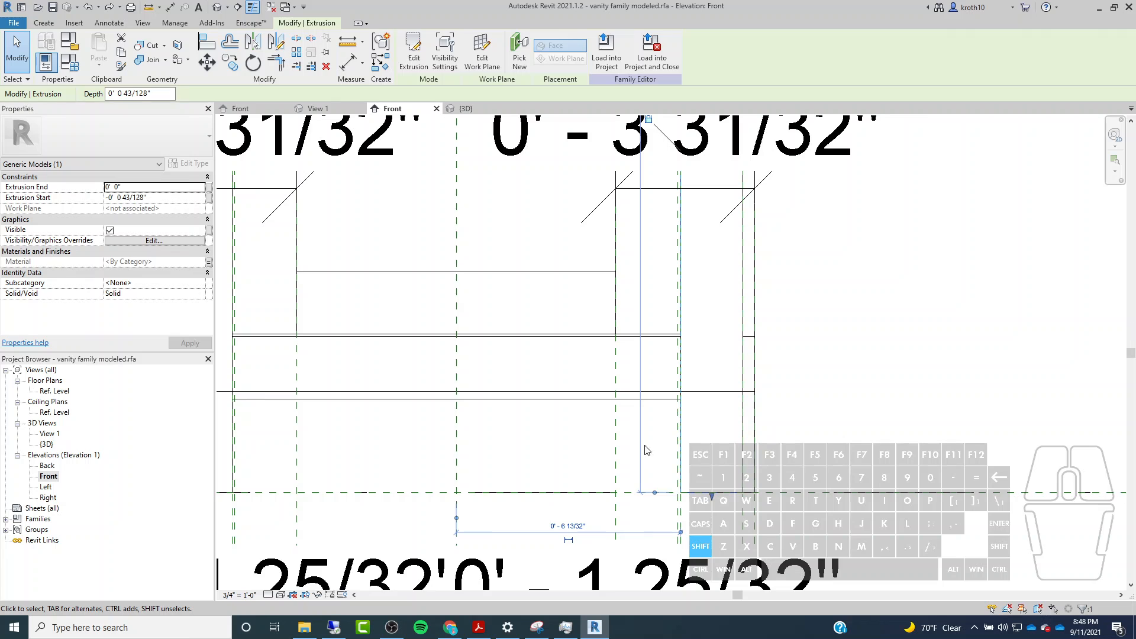
pyautogui.click(204, 46)
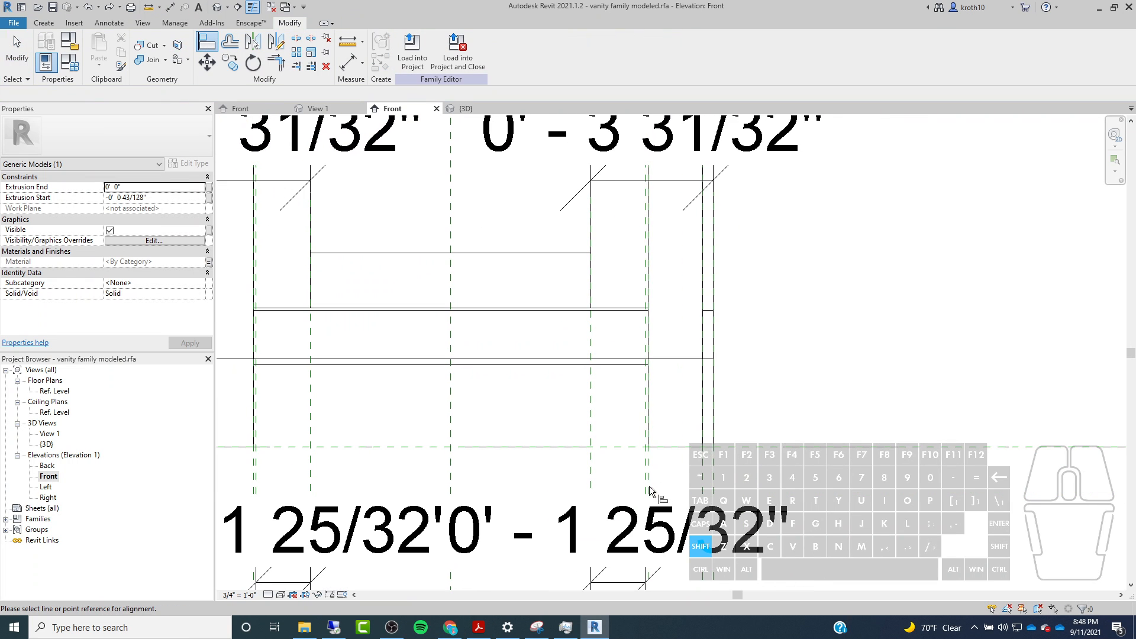
pyautogui.scroll(1, 649, 450)
pyautogui.scroll(1, 649, 416)
pyautogui.click(653, 412)
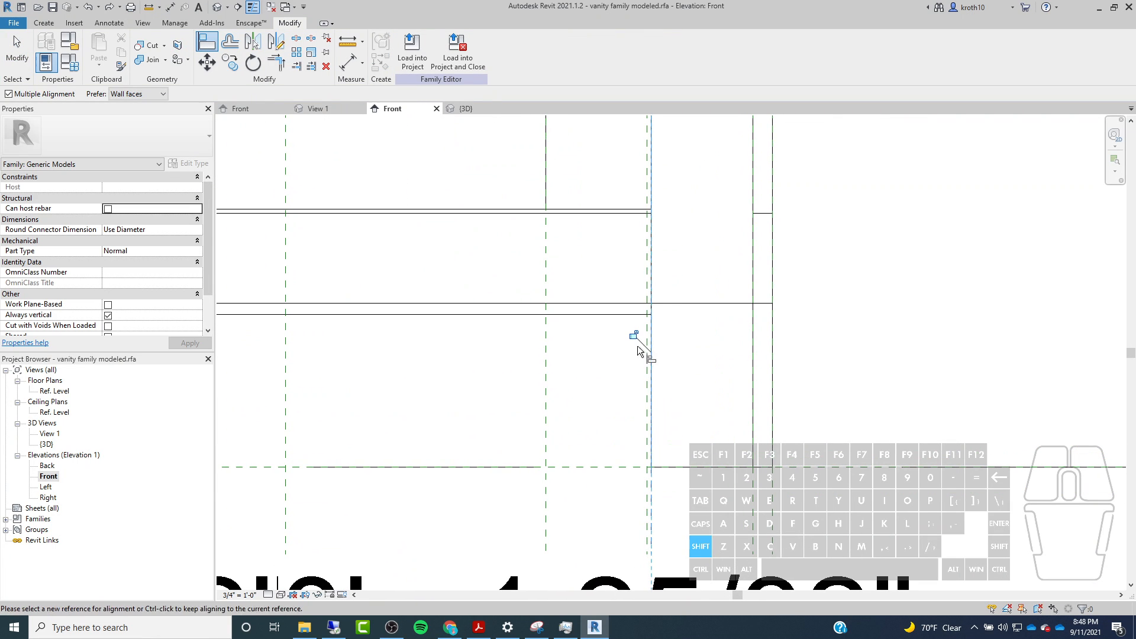
pyautogui.click(633, 336)
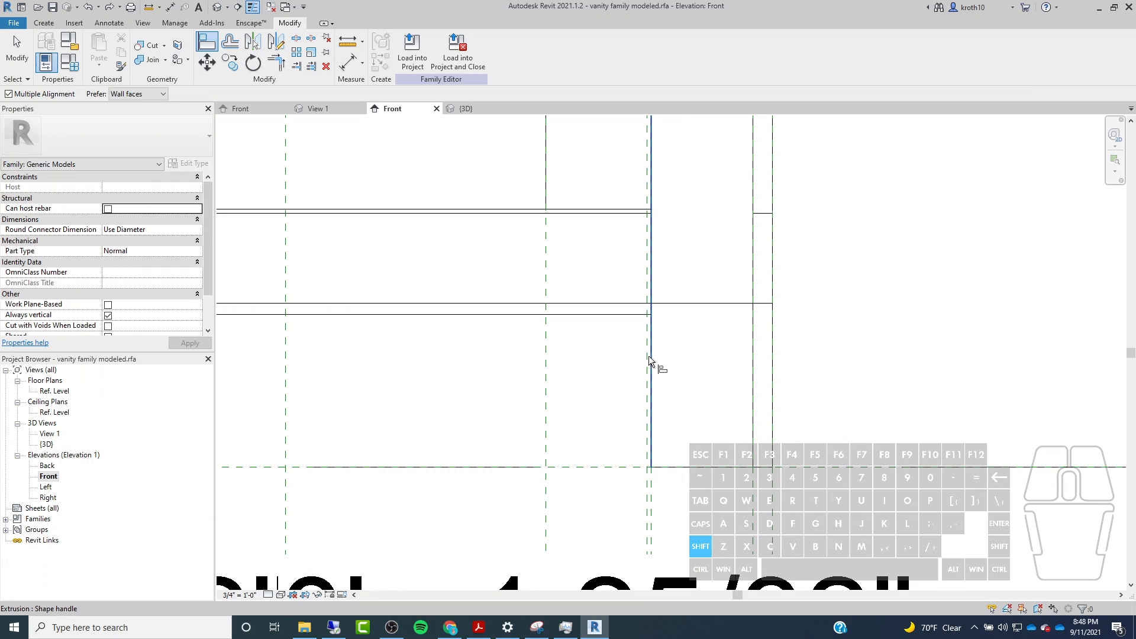
# Align the extrusion edge between the drawer front and right leg with the leg's inner reference plane, with the alignment locked.
pyautogui.click(658, 494)
pyautogui.scroll(-3, 652, 278)
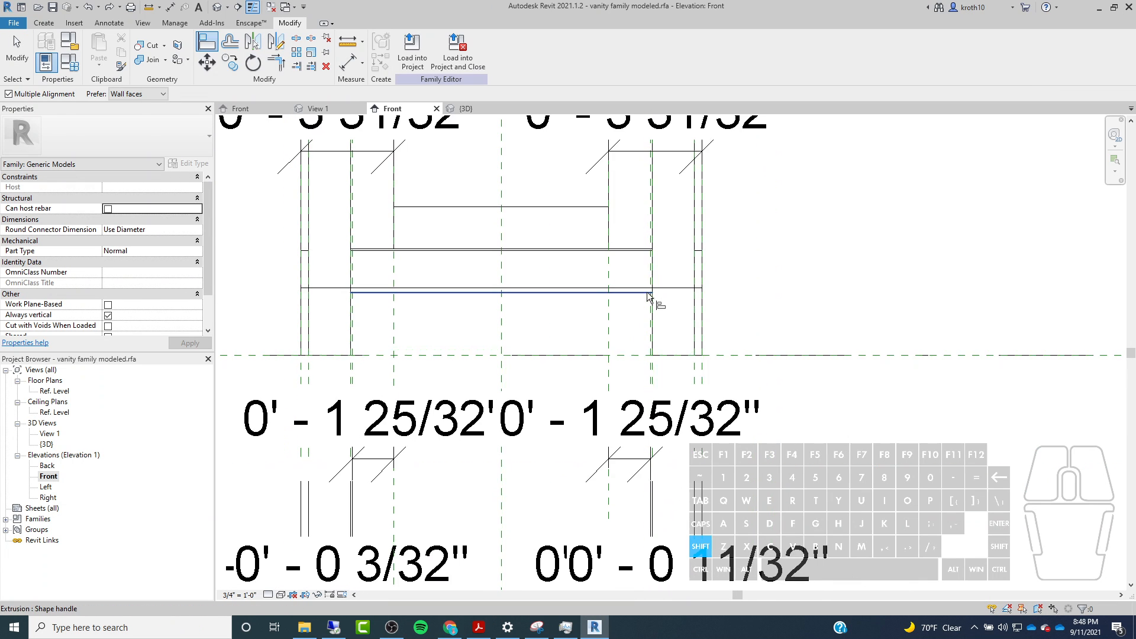
pyautogui.moveTo(651, 299); pyautogui.dragTo(644, 442, button='middle')
pyautogui.click(647, 515)
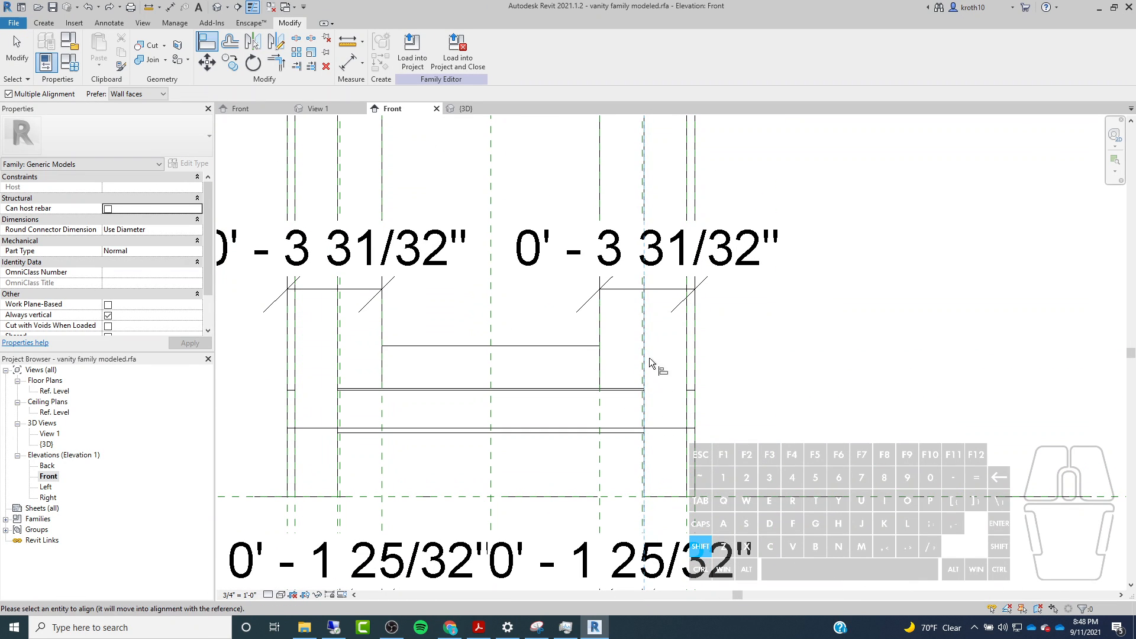
pyautogui.click(655, 518)
pyautogui.scroll(5, 655, 517)
pyautogui.click(613, 508)
pyautogui.scroll(-7, 622, 531)
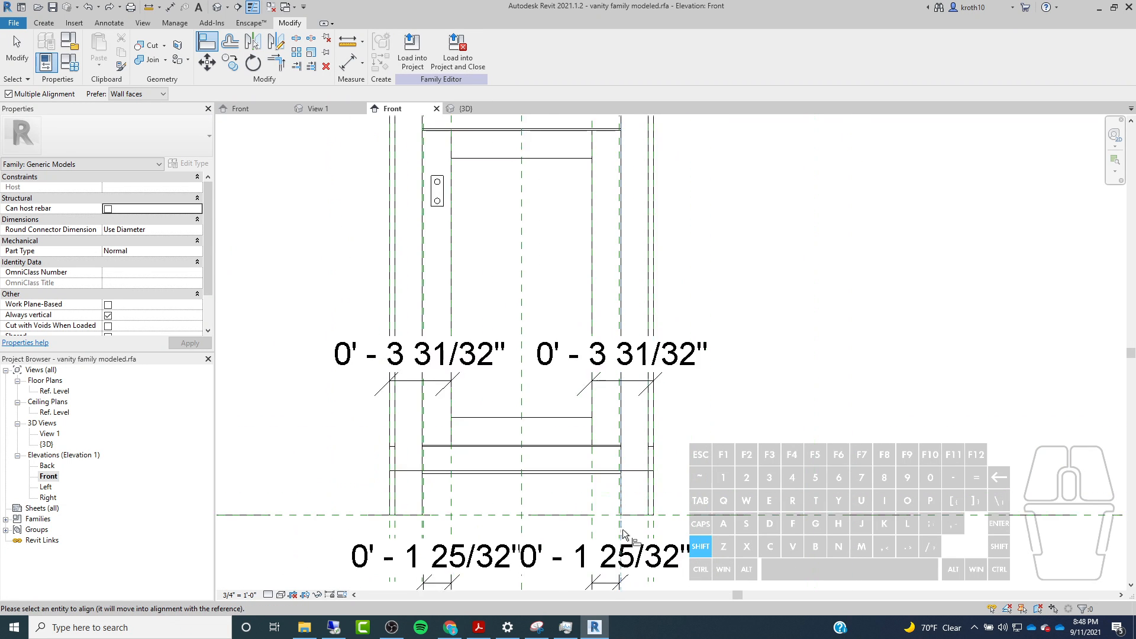
pyautogui.moveTo(624, 442); pyautogui.dragTo(624, 462, button='middle')
pyautogui.scroll(6, 619, 335)
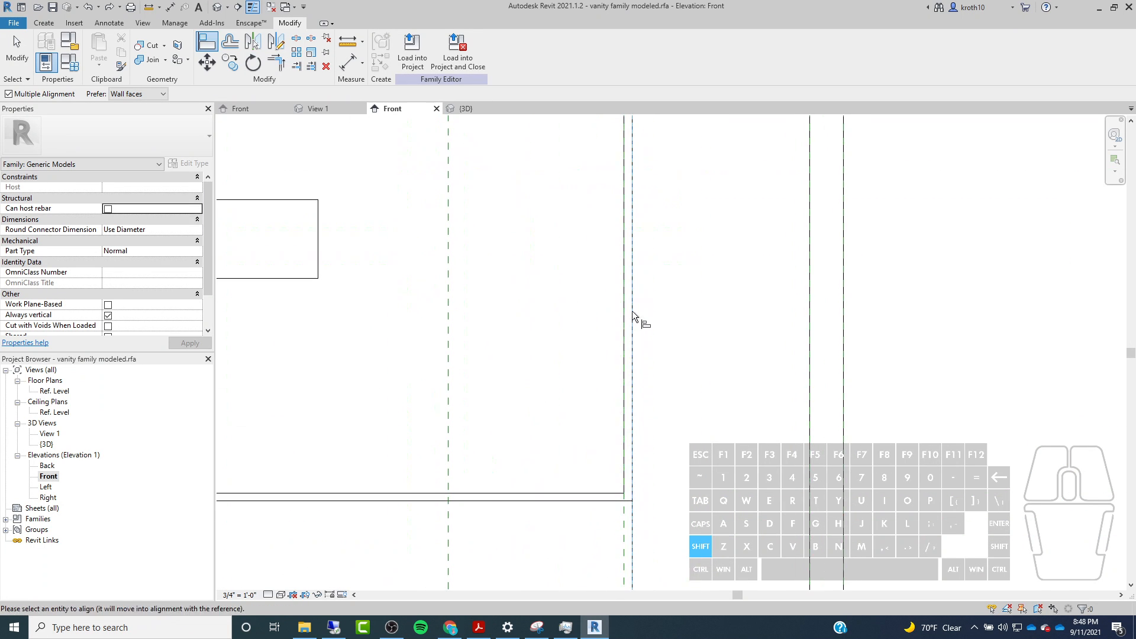
pyautogui.click(631, 310)
pyautogui.scroll(-6, 615, 335)
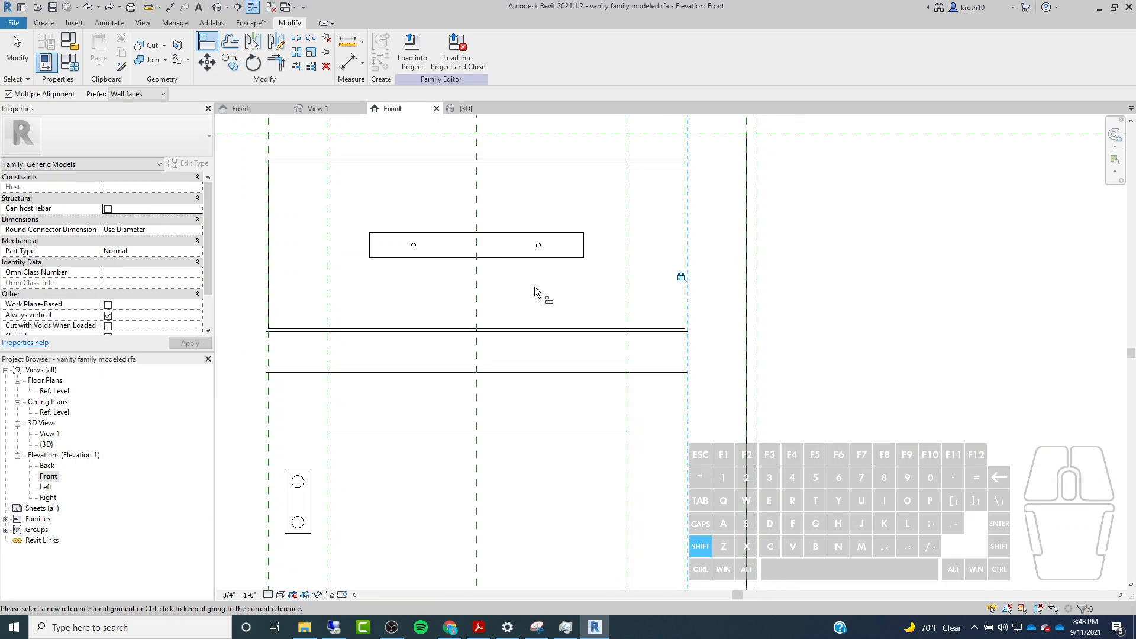
pyautogui.moveTo(583, 284); pyautogui.dragTo(692, 259, button='middle')
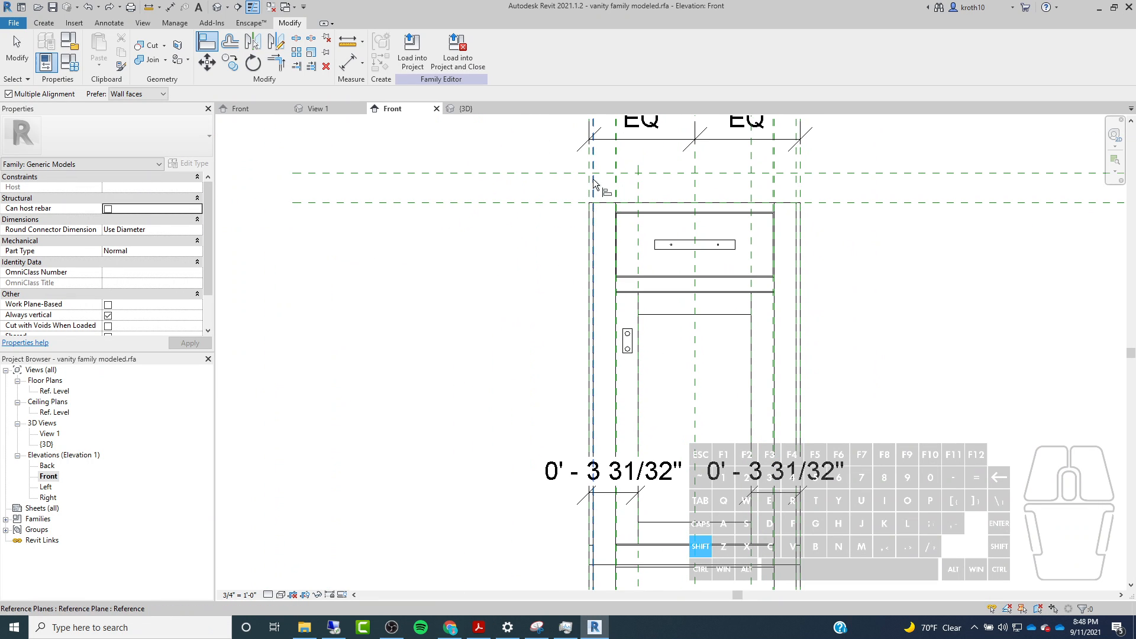
# Align the left leg extrusions' outer vertical edges with the two outermost reference planes on that side and lock the alignments.
pyautogui.click(592, 248)
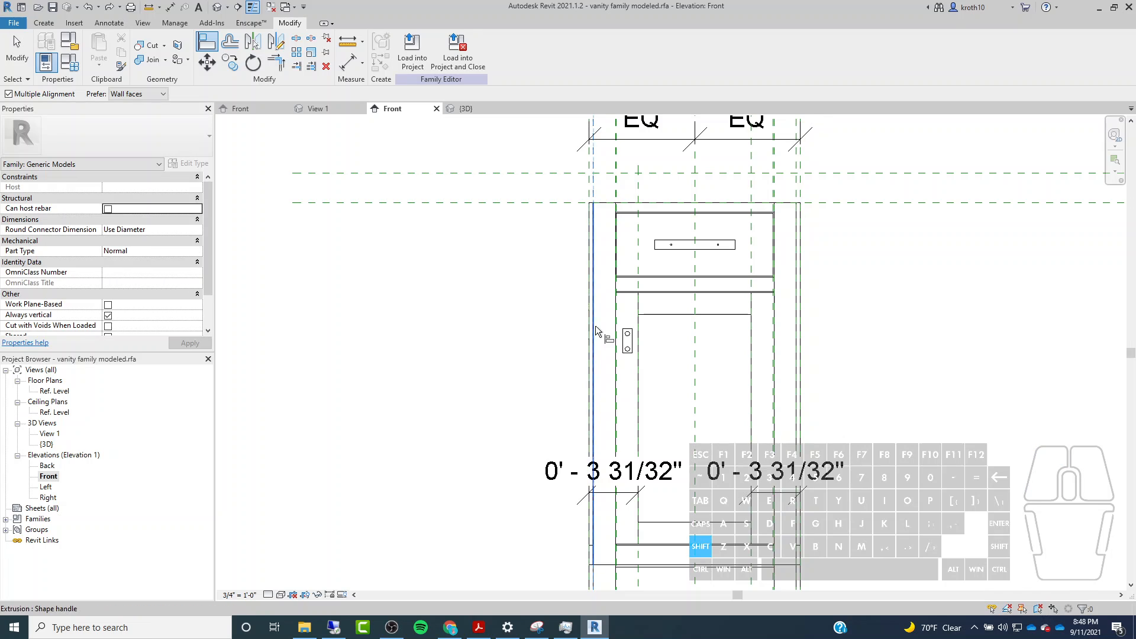
pyautogui.click(580, 338)
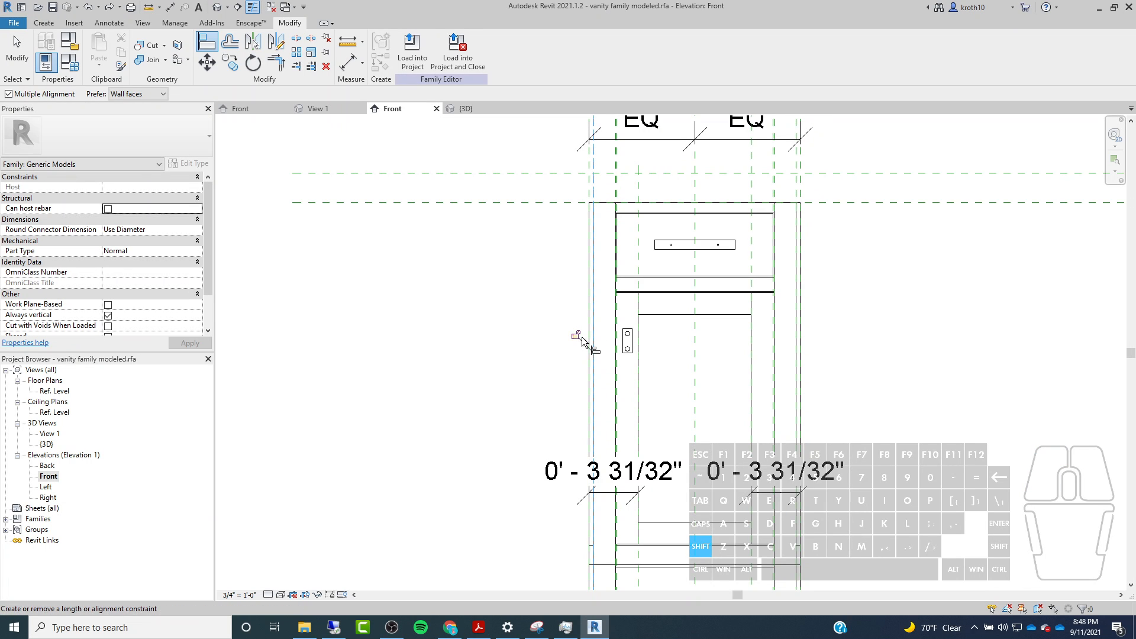
pyautogui.click(591, 194)
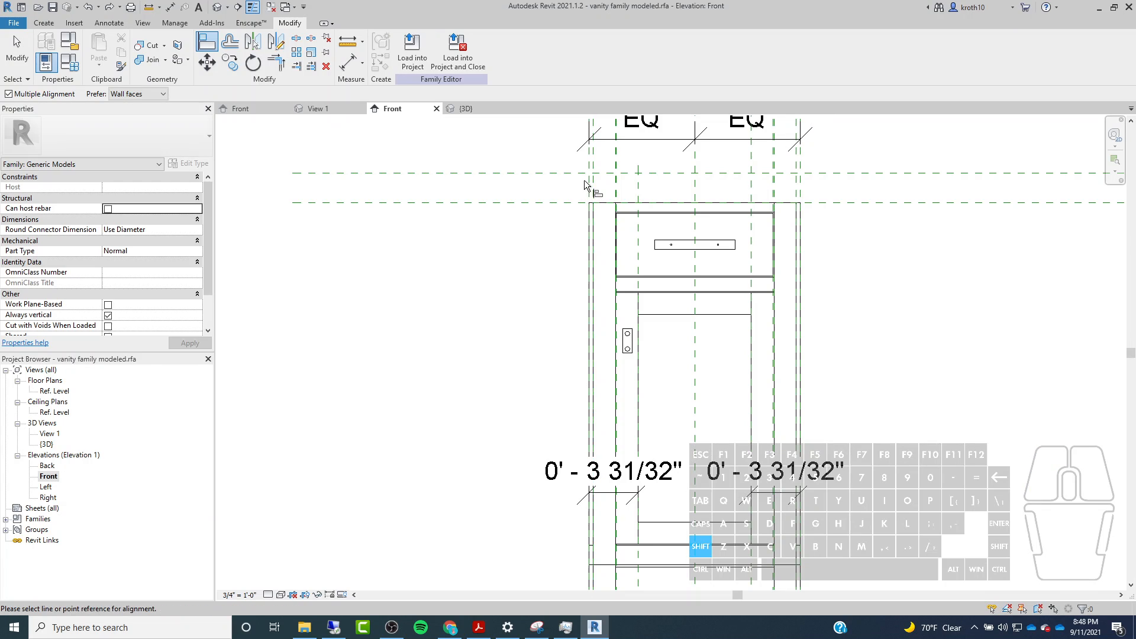
pyautogui.click(590, 339)
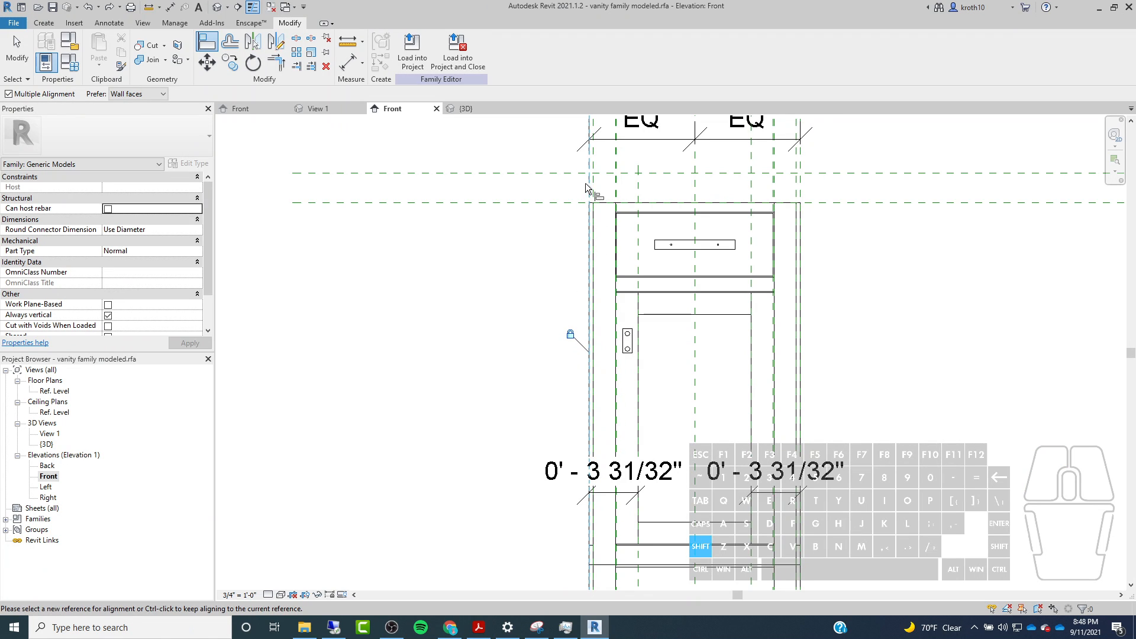
pyautogui.click(588, 183)
pyautogui.click(586, 348)
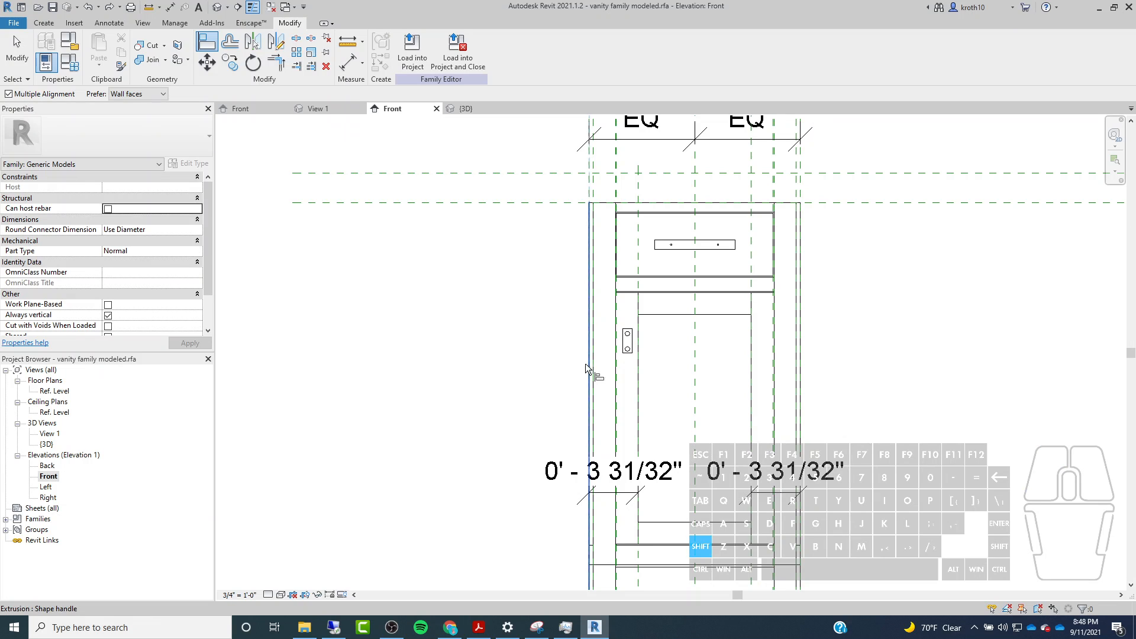
pyautogui.click(586, 368)
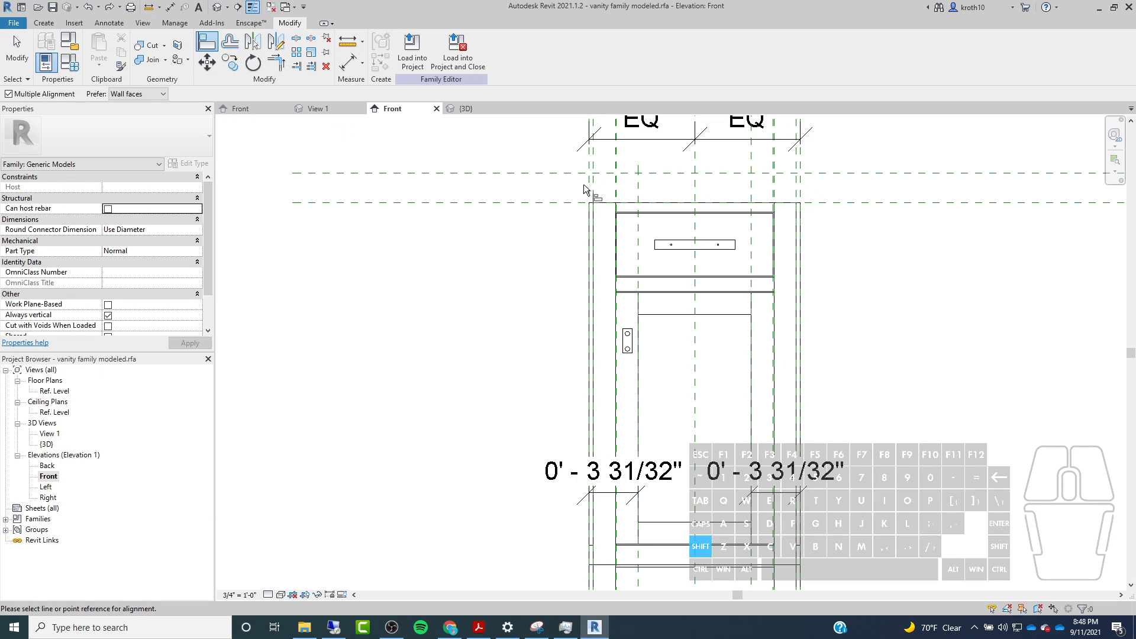
pyautogui.click(587, 186)
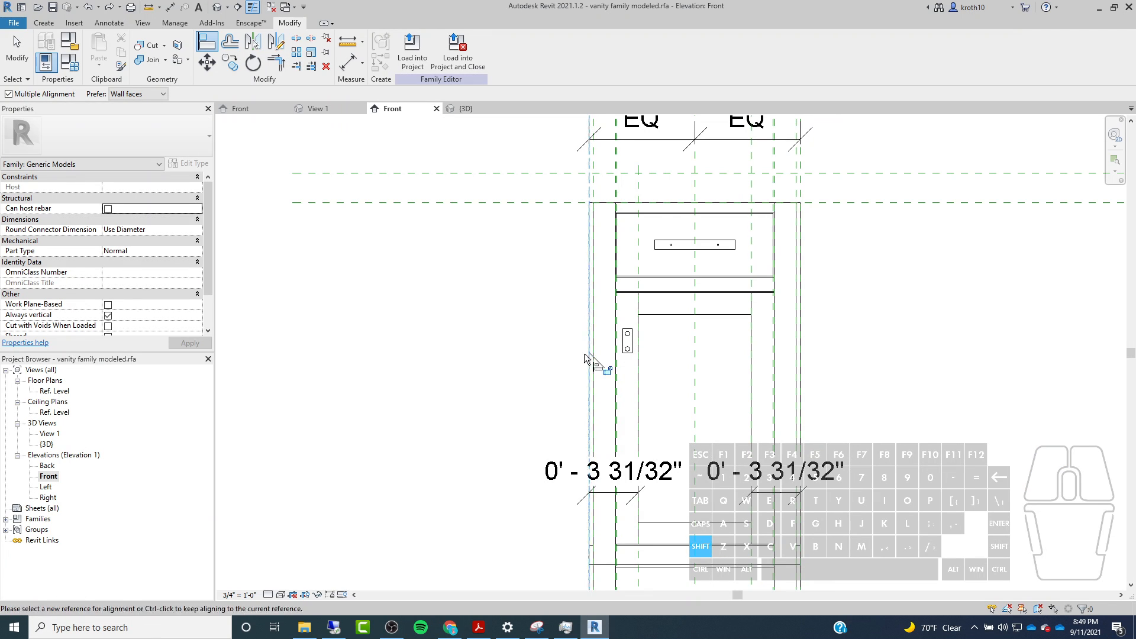
pyautogui.scroll(-3, 533, 331)
pyautogui.scroll(4, 523, 347)
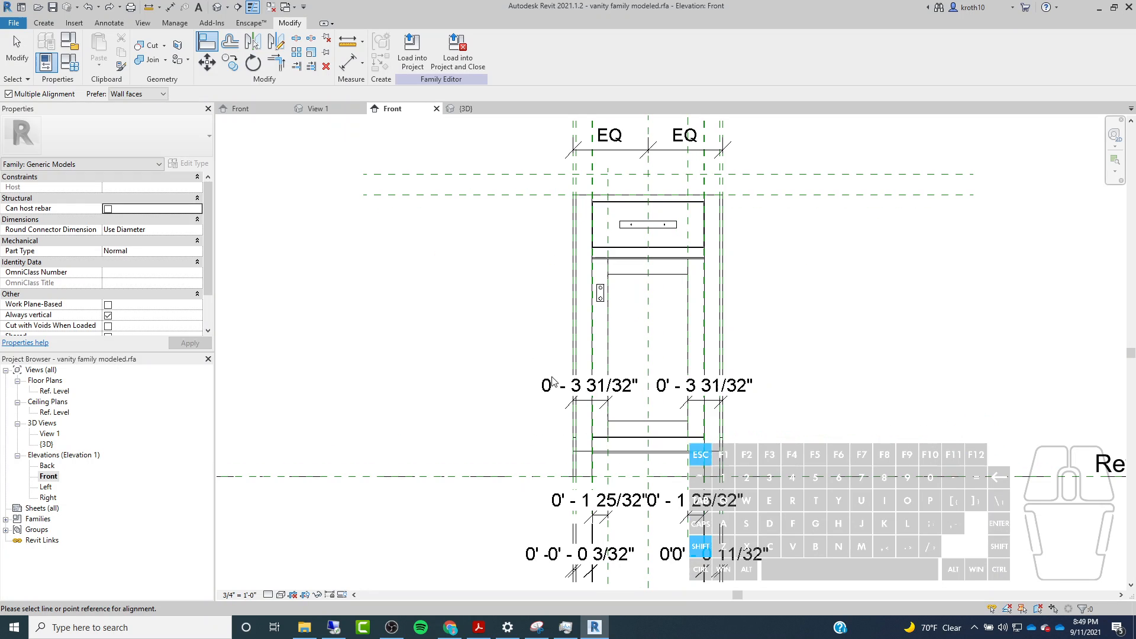
pyautogui.press('Escape')
pyautogui.press('Escape')
# Set the Width dimension to 2'.
pyautogui.moveTo(662, 138); pyautogui.dragTo(691, 303, button='middle')
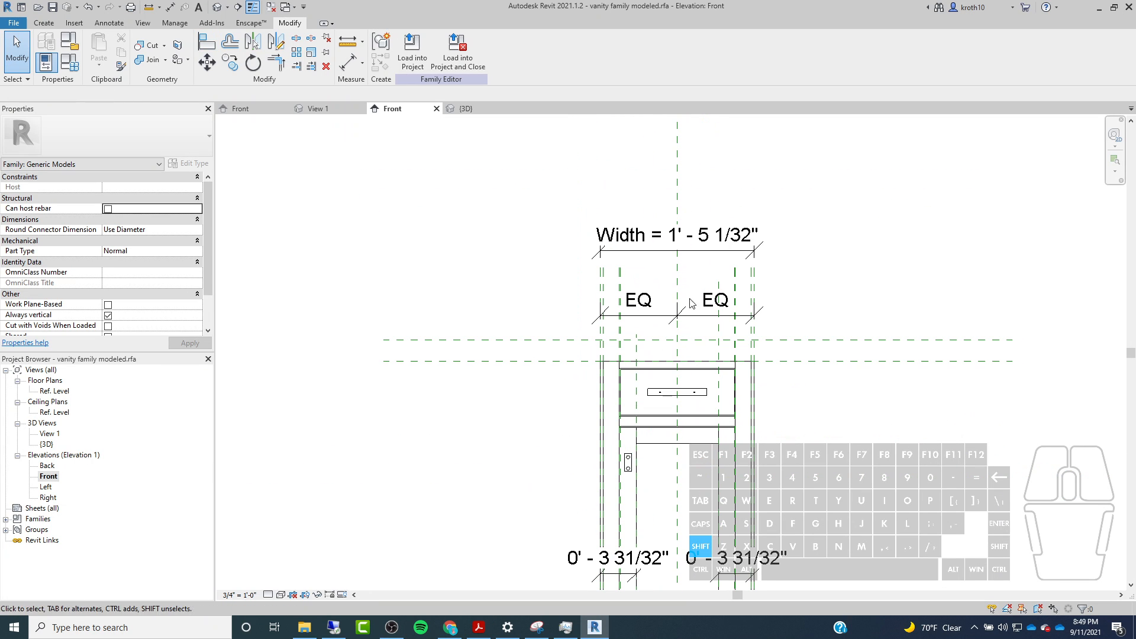
pyautogui.click(719, 246)
pyautogui.click(664, 242)
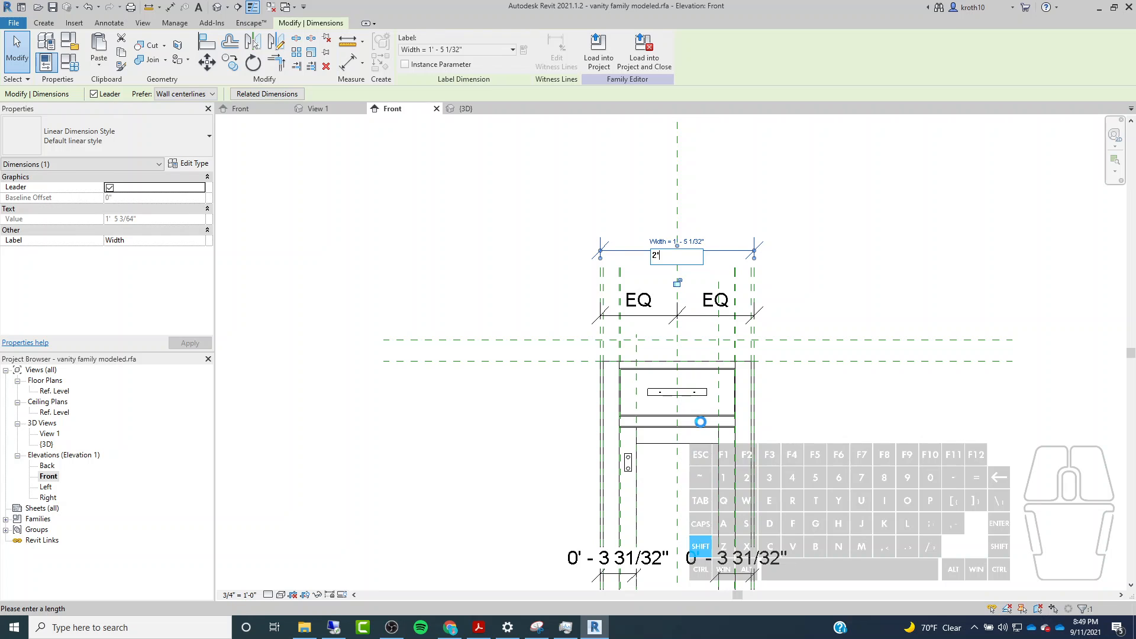
pyautogui.write("2'")
pyautogui.press('Return')
# Align the inner edge of the overly wide right leg extrusion with the leg's inner reference plane and lock it.
pyautogui.moveTo(699, 421); pyautogui.dragTo(643, 336, button='middle')
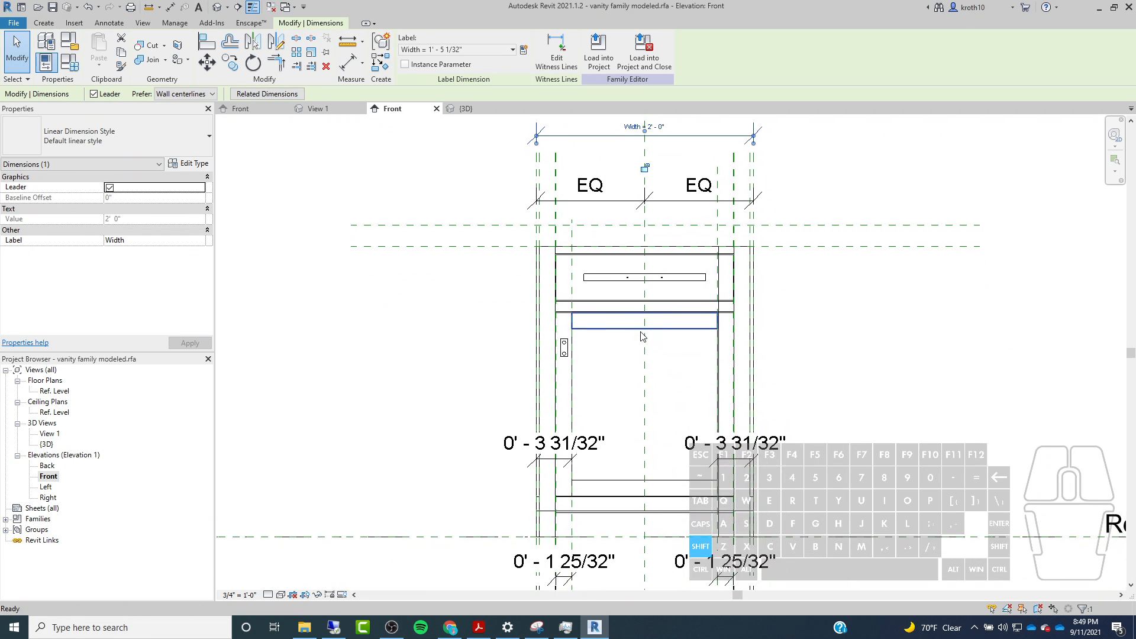
pyautogui.scroll(2, 587, 506)
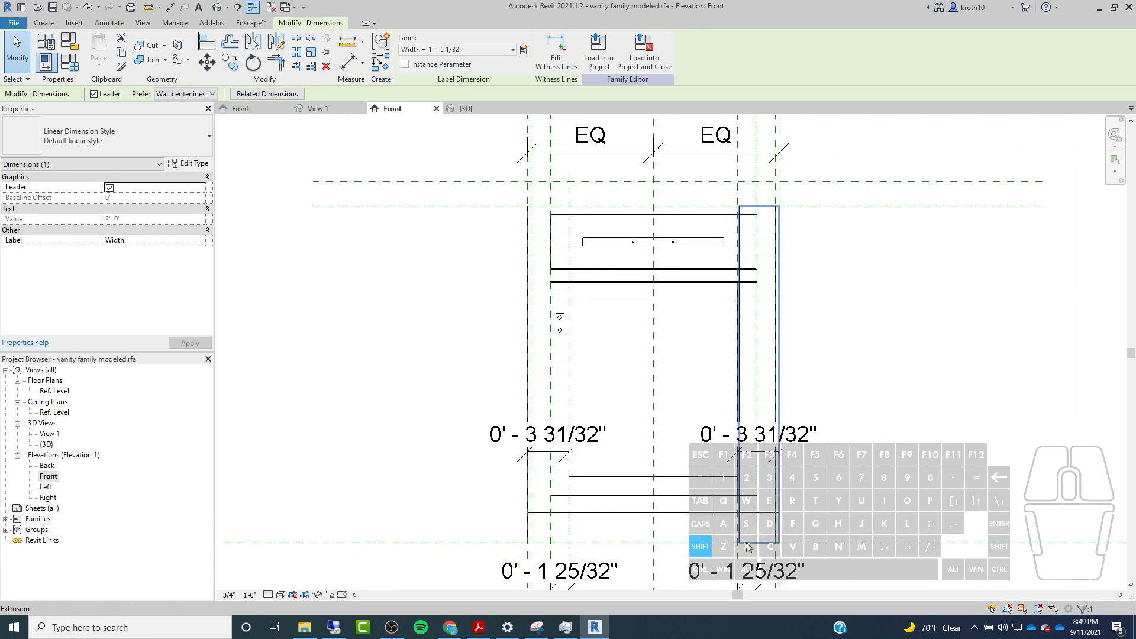
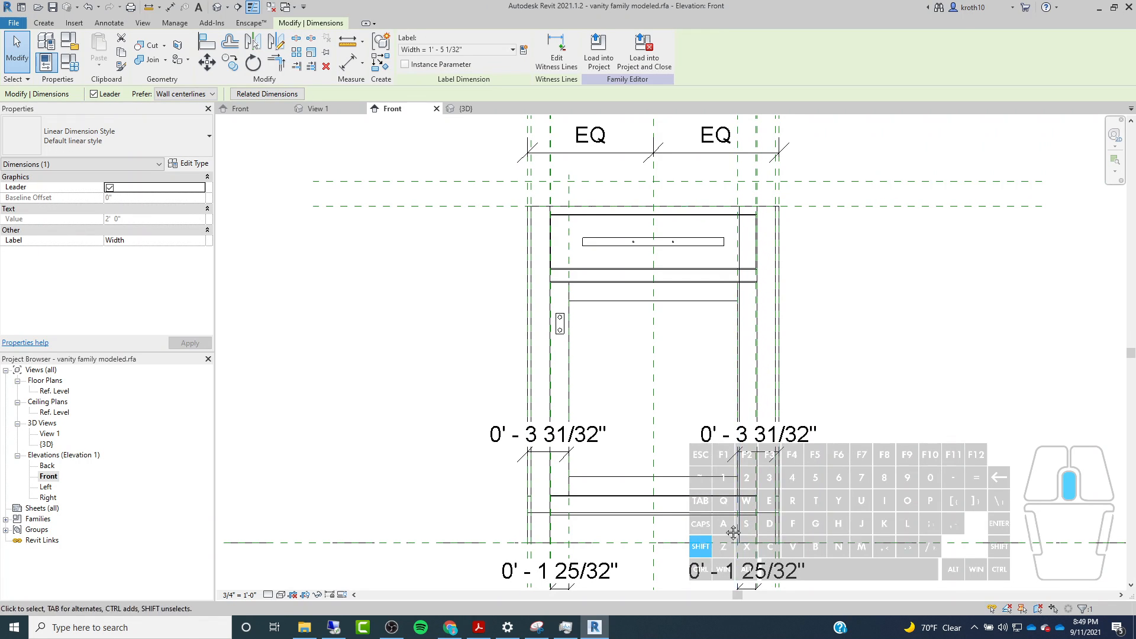
pyautogui.moveTo(728, 532); pyautogui.dragTo(695, 492, button='middle')
pyautogui.scroll(1, 488, 491)
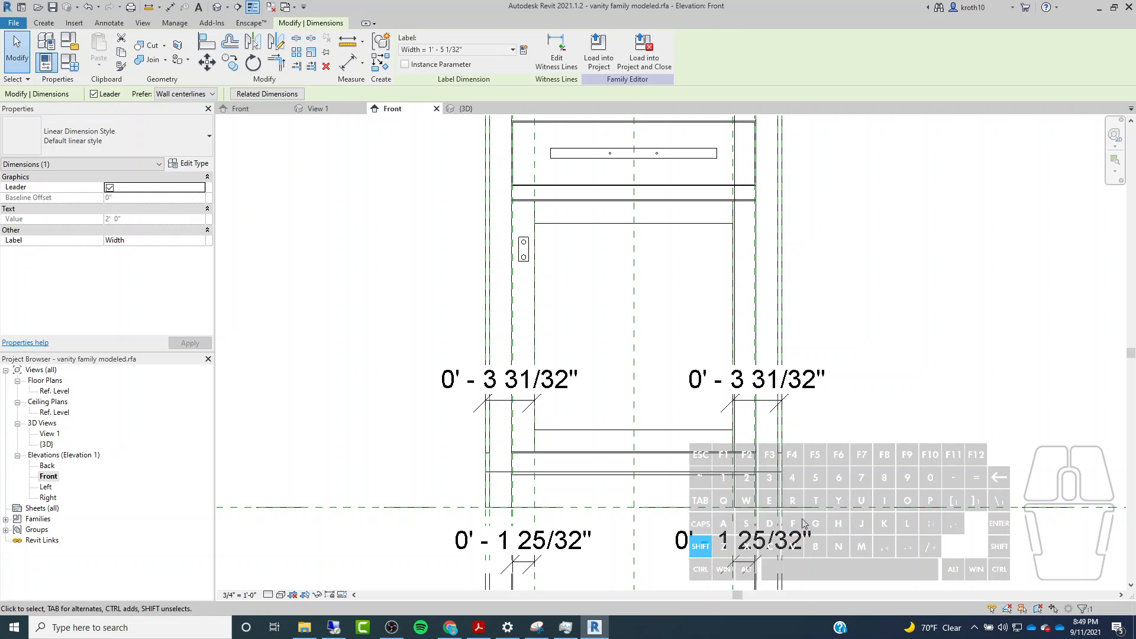
pyautogui.scroll(2, 789, 510)
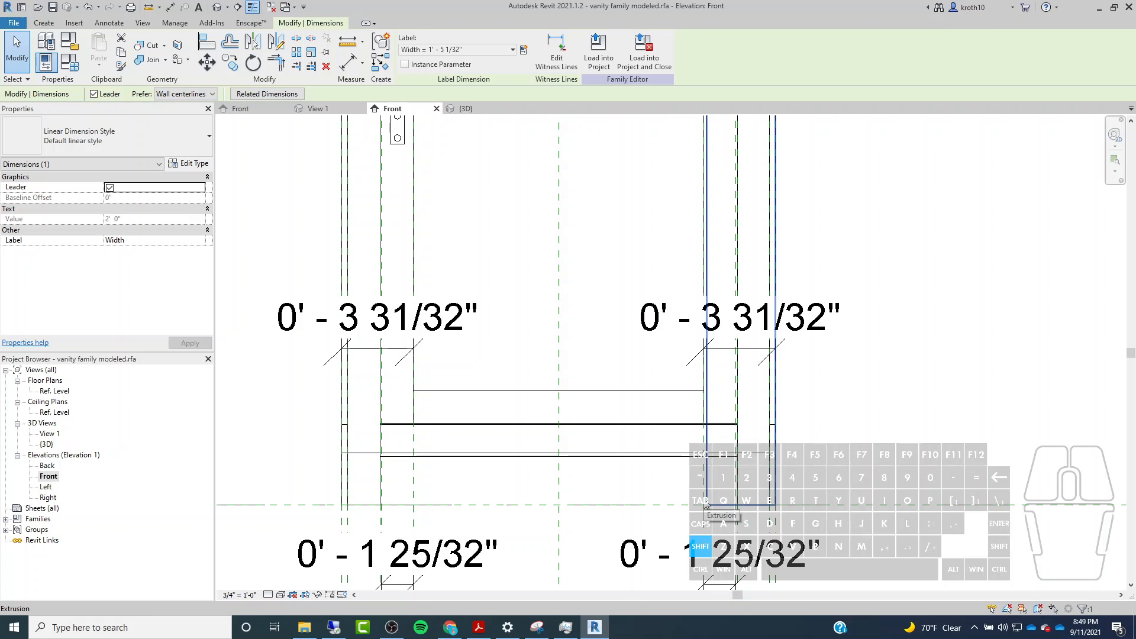
pyautogui.click(202, 46)
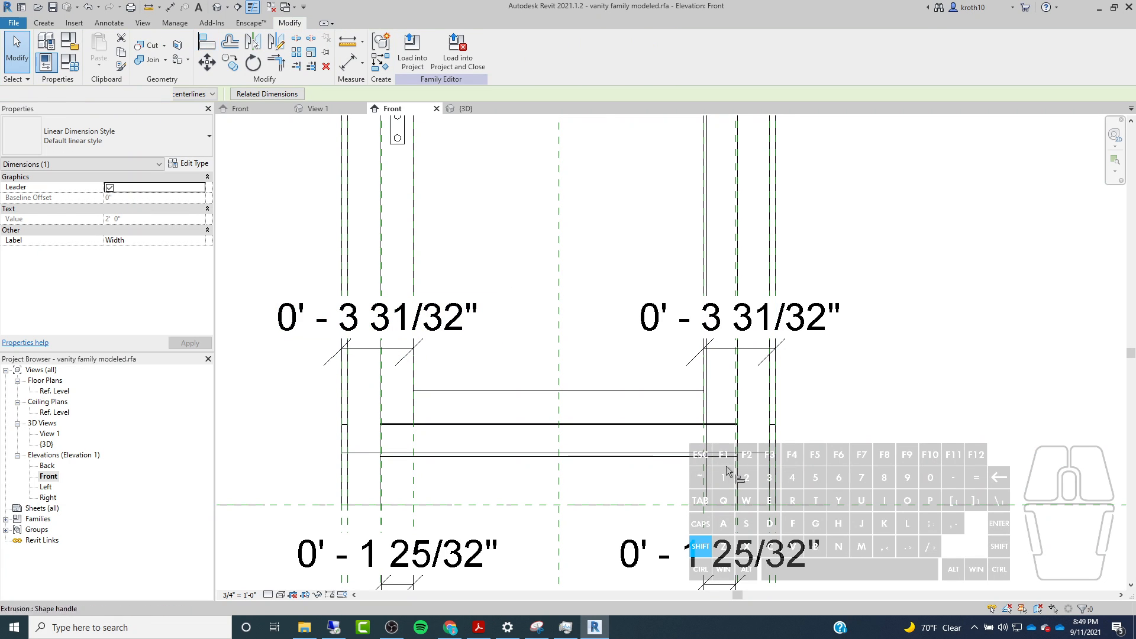
pyautogui.scroll(4, 729, 520)
pyautogui.click(729, 520)
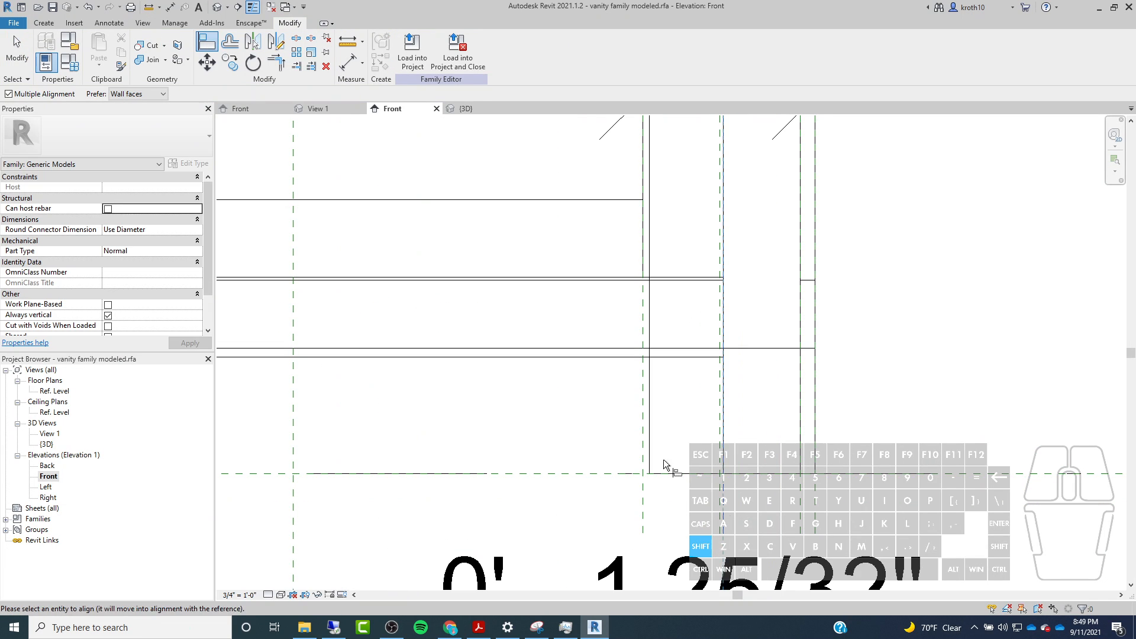
pyautogui.click(650, 461)
pyautogui.click(707, 336)
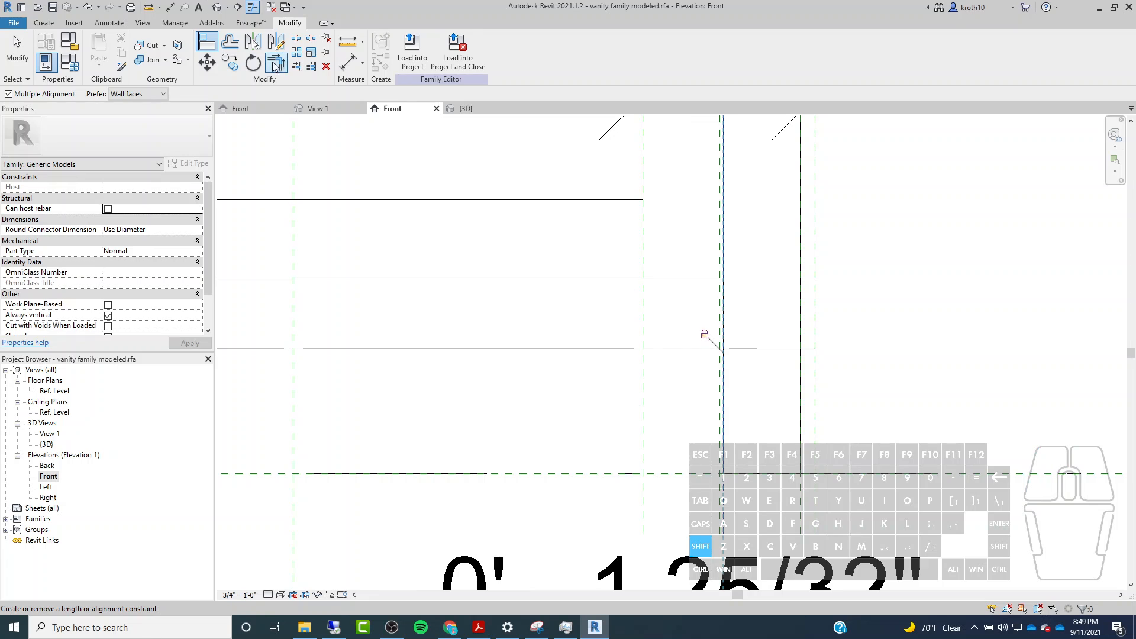
# Examine the widened cabinet in the 3D view and select the front corner leg extrusion to inspect its extent and lock.
pyautogui.click(218, 6)
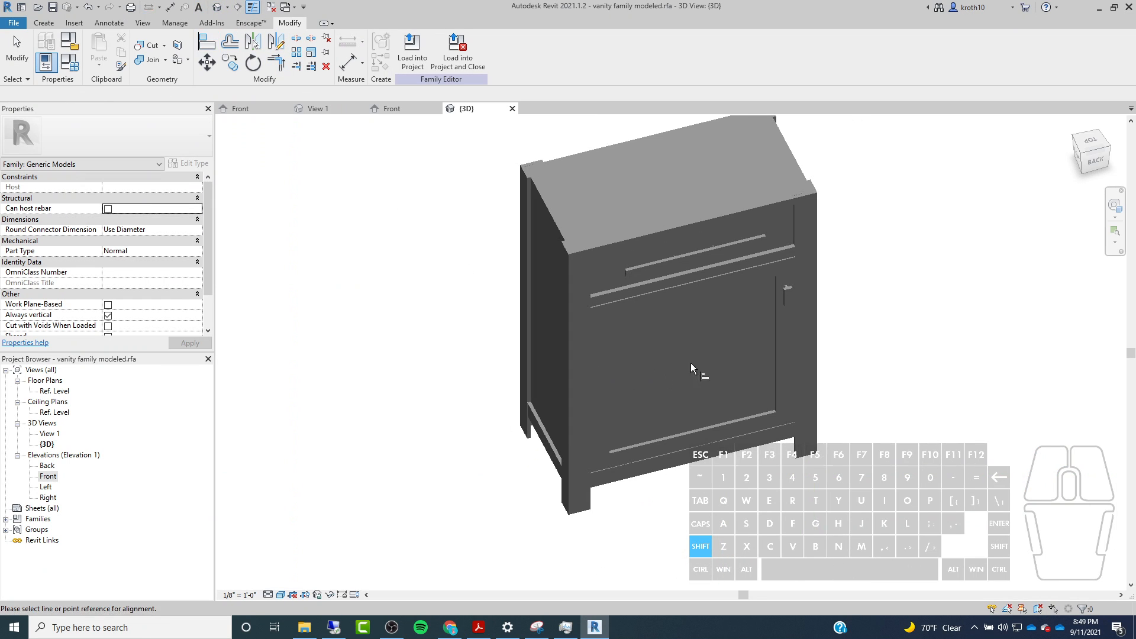
pyautogui.keyDown('shift'); pyautogui.moveTo(895, 245); pyautogui.dragTo(893, 221, button='middle'); pyautogui.keyUp('shift')
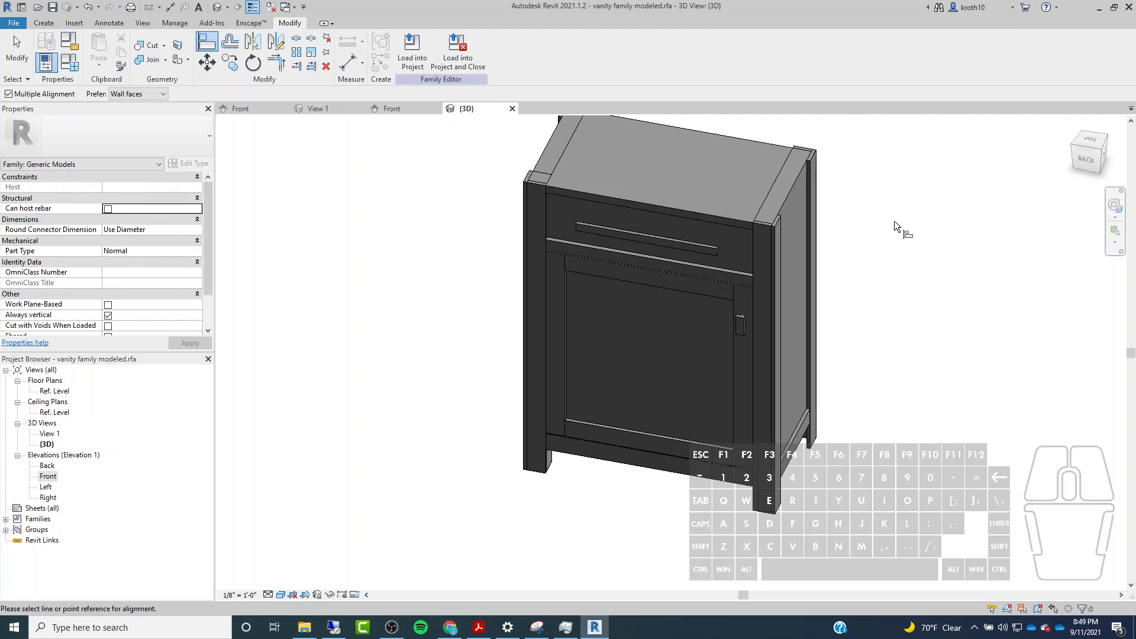
pyautogui.scroll(4, 554, 184)
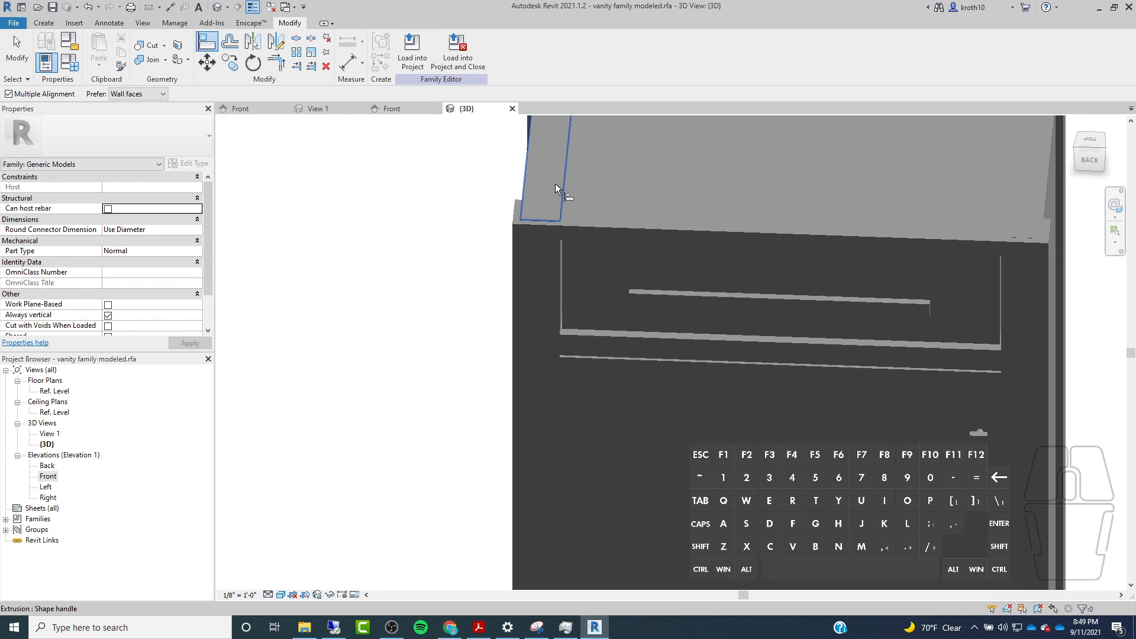
pyautogui.press('Escape')
pyautogui.click(552, 201)
pyautogui.scroll(-2, 547, 207)
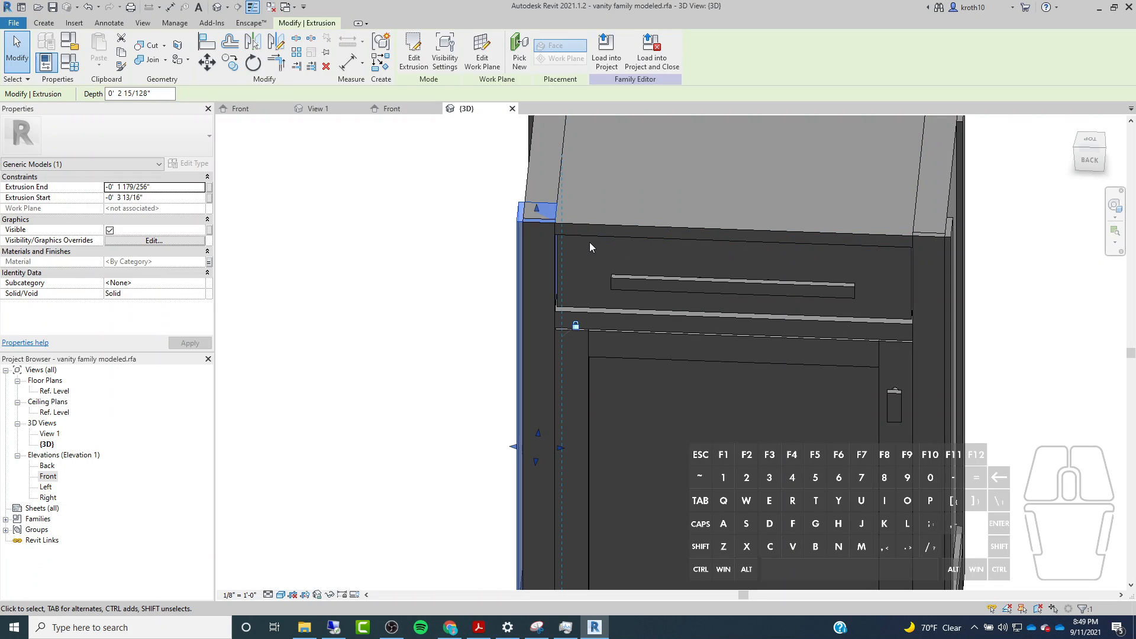
pyautogui.scroll(-2, 573, 204)
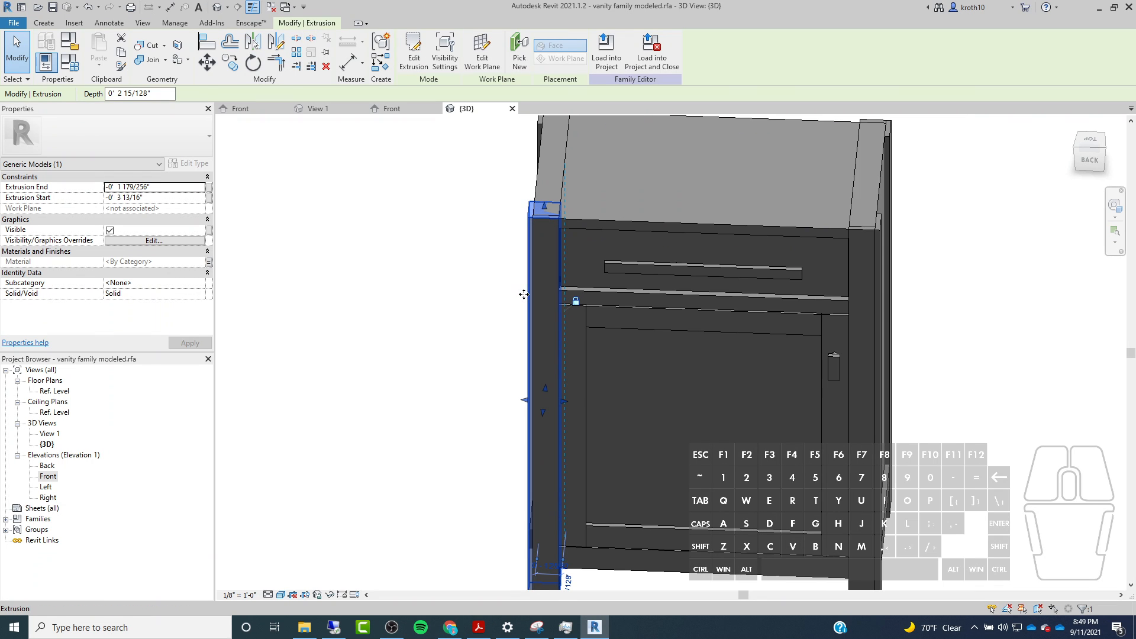
# In the Front elevation, pull the right leg extrusion's inner edge outward, off the leg's inner reference plane.
pyautogui.doubleClick(48, 477)
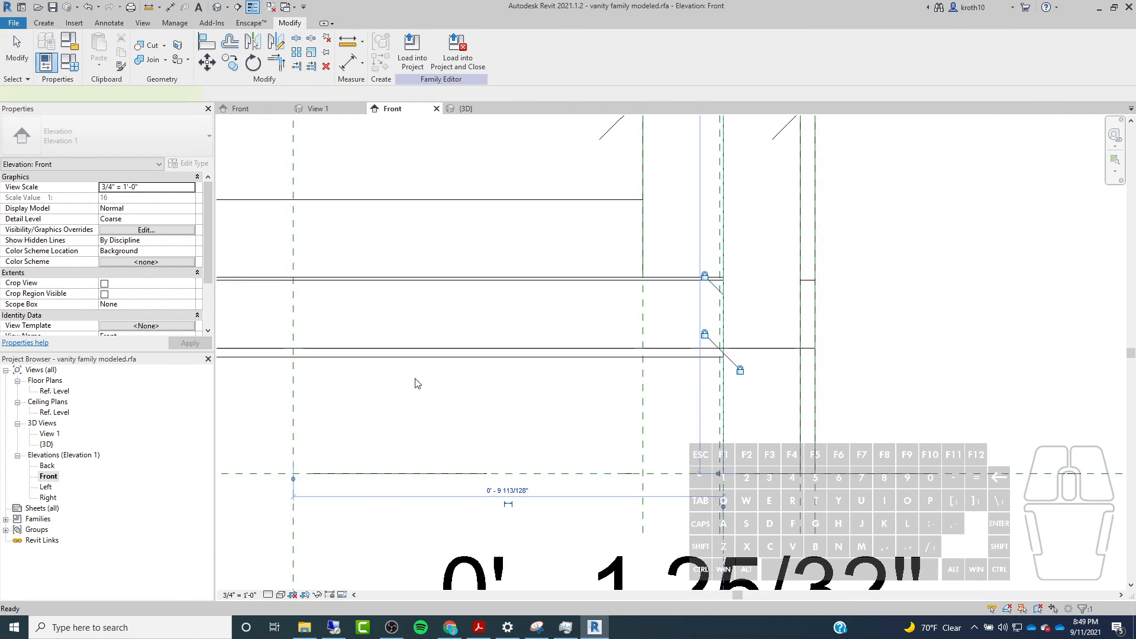
pyautogui.scroll(-3, 733, 394)
pyautogui.scroll(-1, 720, 470)
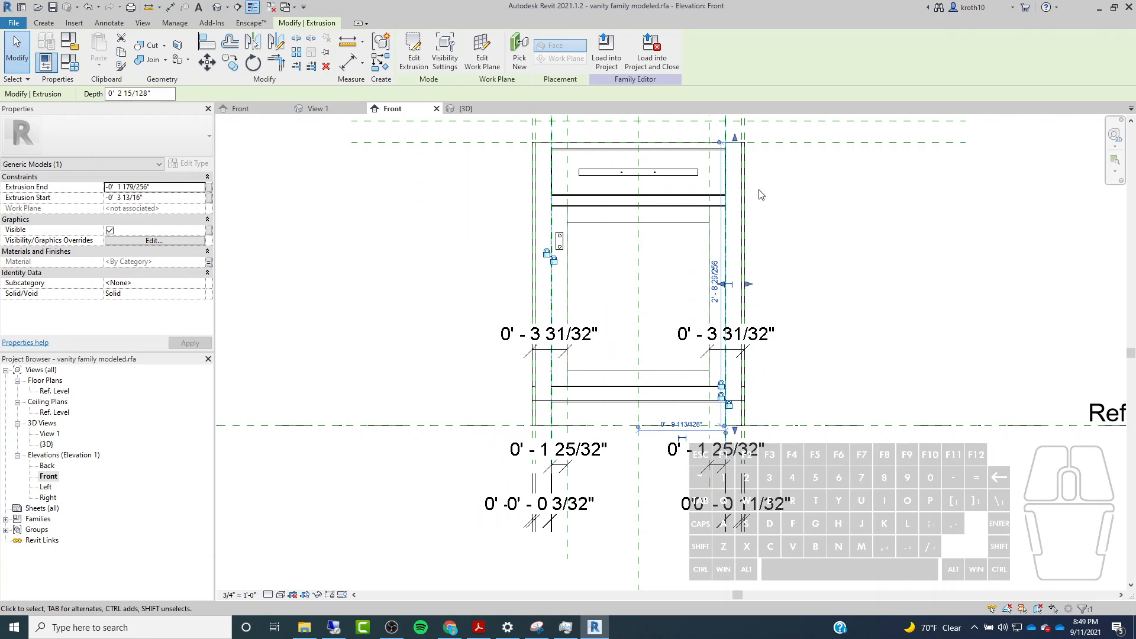
pyautogui.scroll(2, 769, 129)
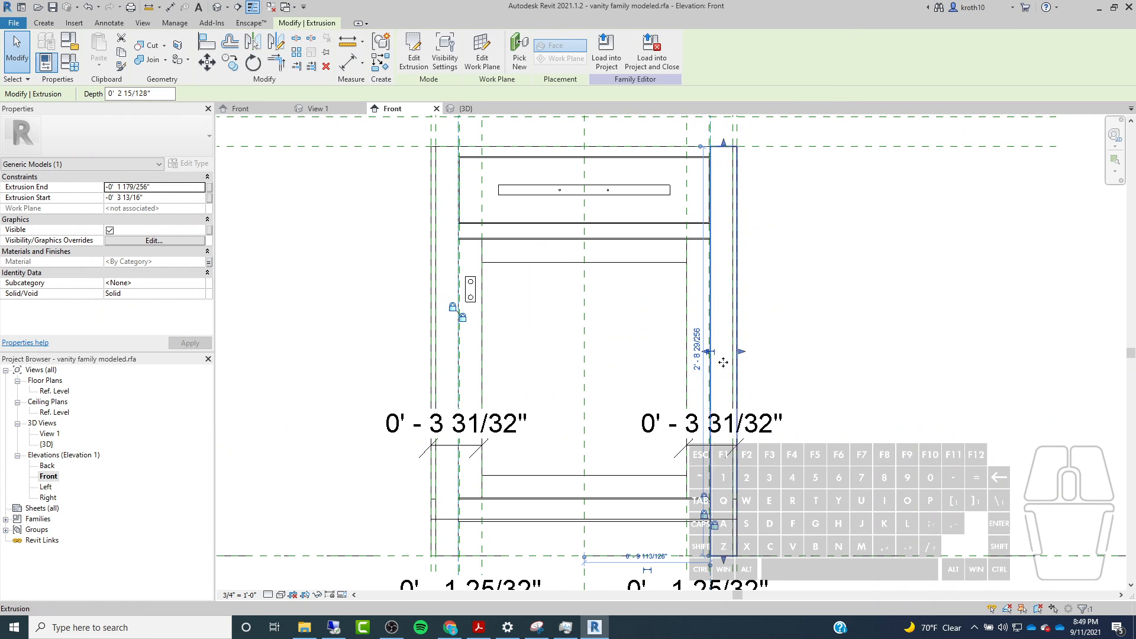
pyautogui.scroll(2, 751, 323)
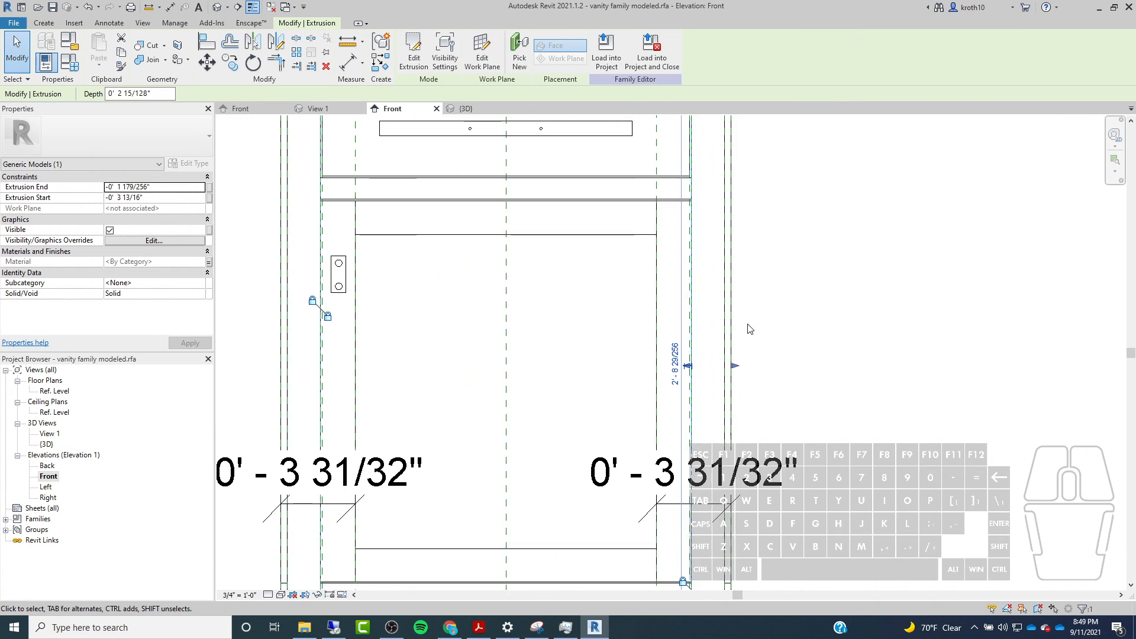
pyautogui.moveTo(690, 365); pyautogui.dragTo(714, 363)
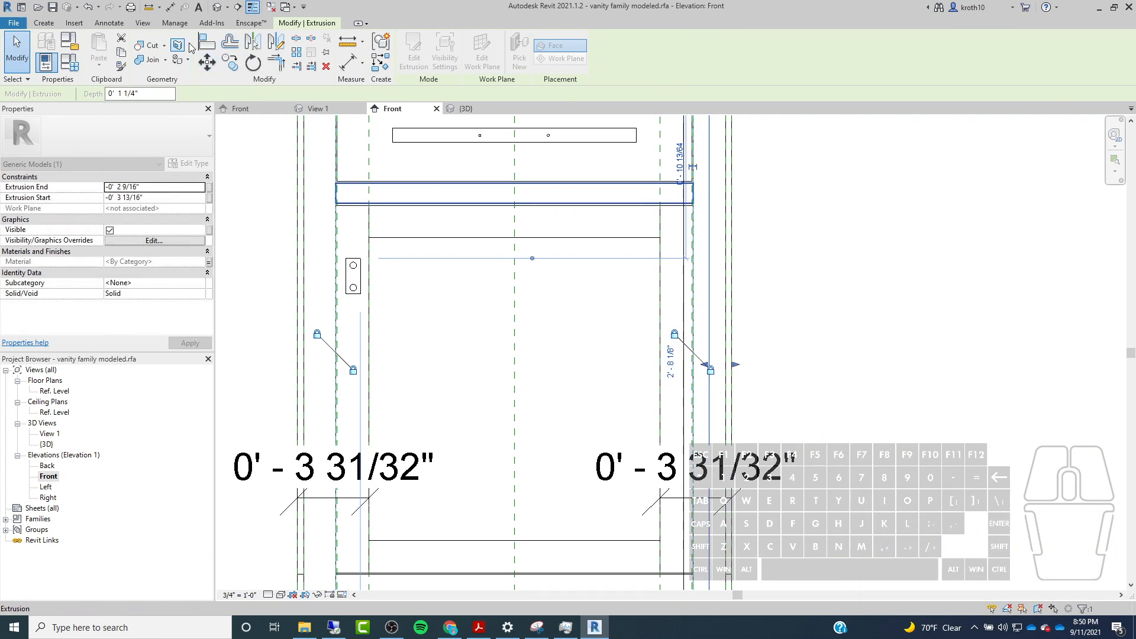
# Align the moved inner edge of the right leg extrusion with the reference plane just inside the cabinet's outer edge.
pyautogui.click(206, 42)
pyautogui.scroll(-2, 558, 345)
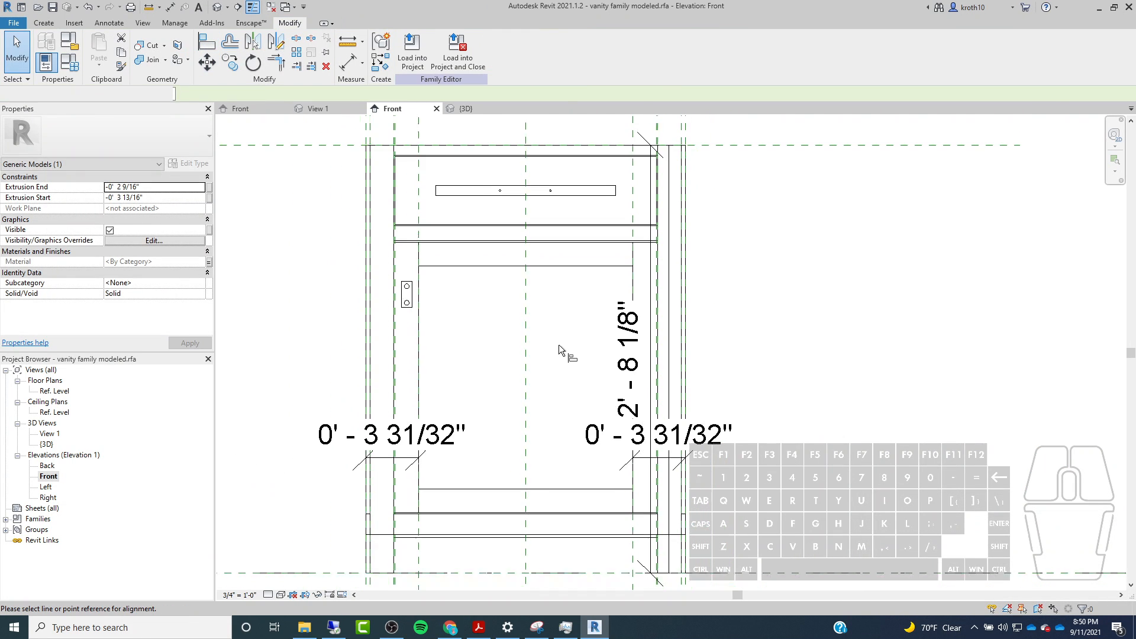
pyautogui.click(678, 585)
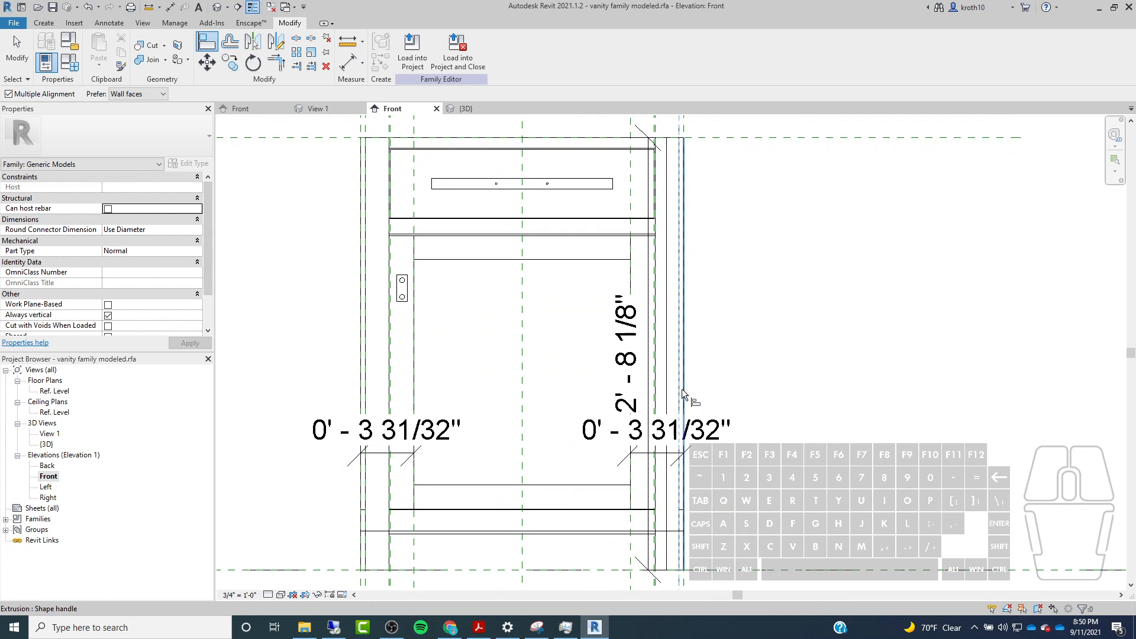
pyautogui.click(668, 377)
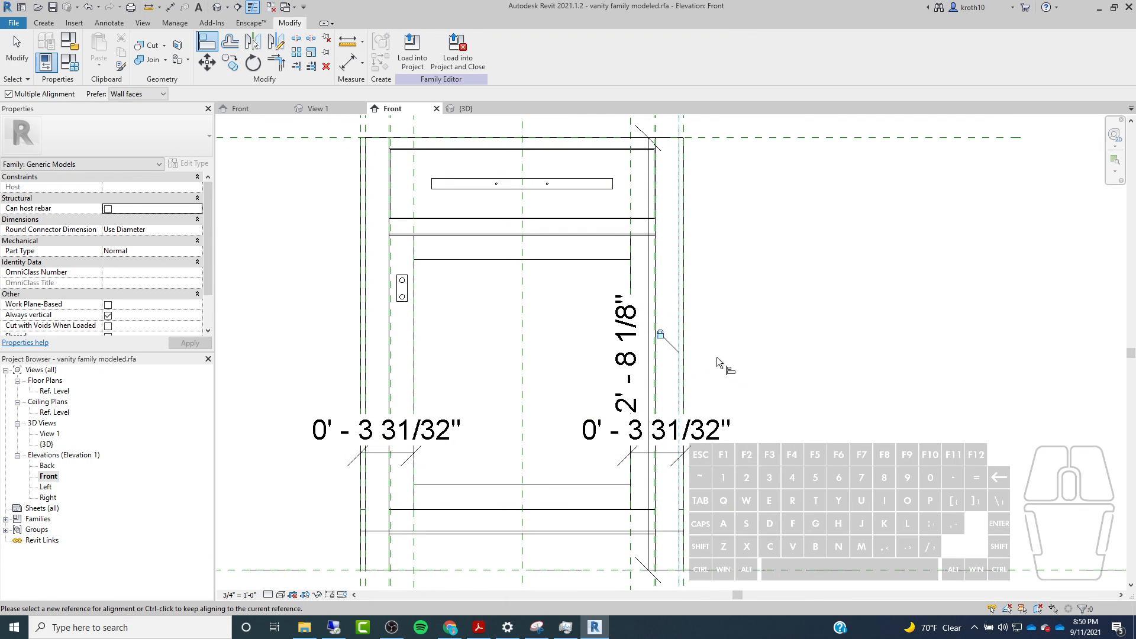
pyautogui.press('Escape')
pyautogui.press('Escape')
# Inspect the corner legs in the 3D view from the side, front and back of the cabinet.
pyautogui.click(466, 108)
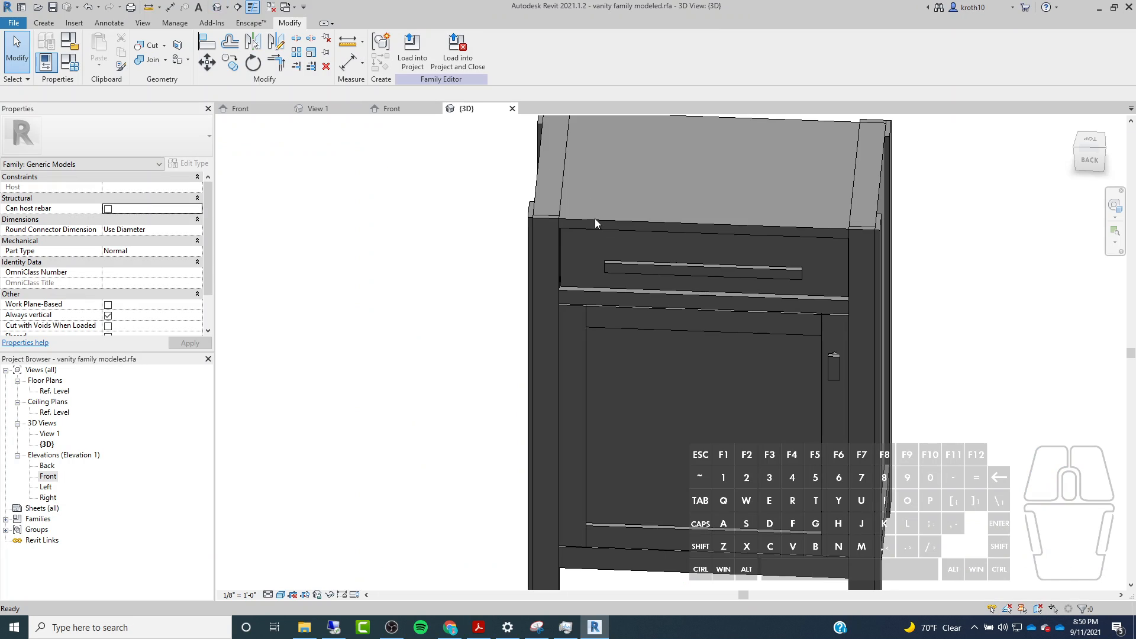
pyautogui.scroll(-1, 566, 297)
pyautogui.keyDown('ctrl'); pyautogui.moveTo(892, 300); pyautogui.dragTo(978, 297, button='middle'); pyautogui.keyUp('ctrl')
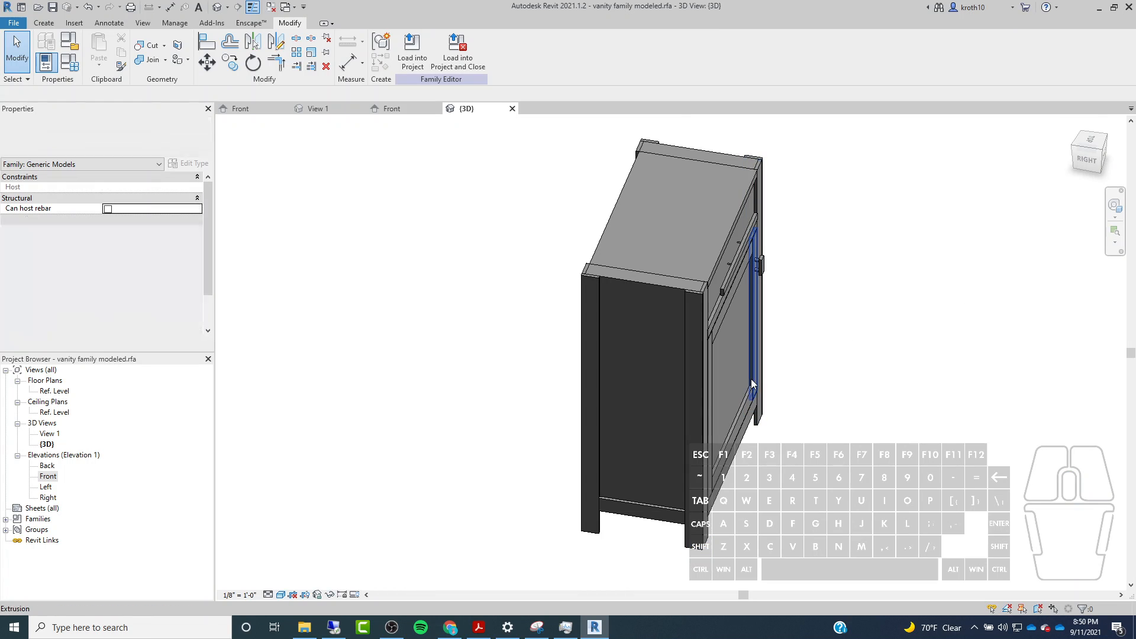
pyautogui.keyDown('shift'); pyautogui.moveTo(643, 384); pyautogui.dragTo(866, 349, button='middle'); pyautogui.keyUp('shift')
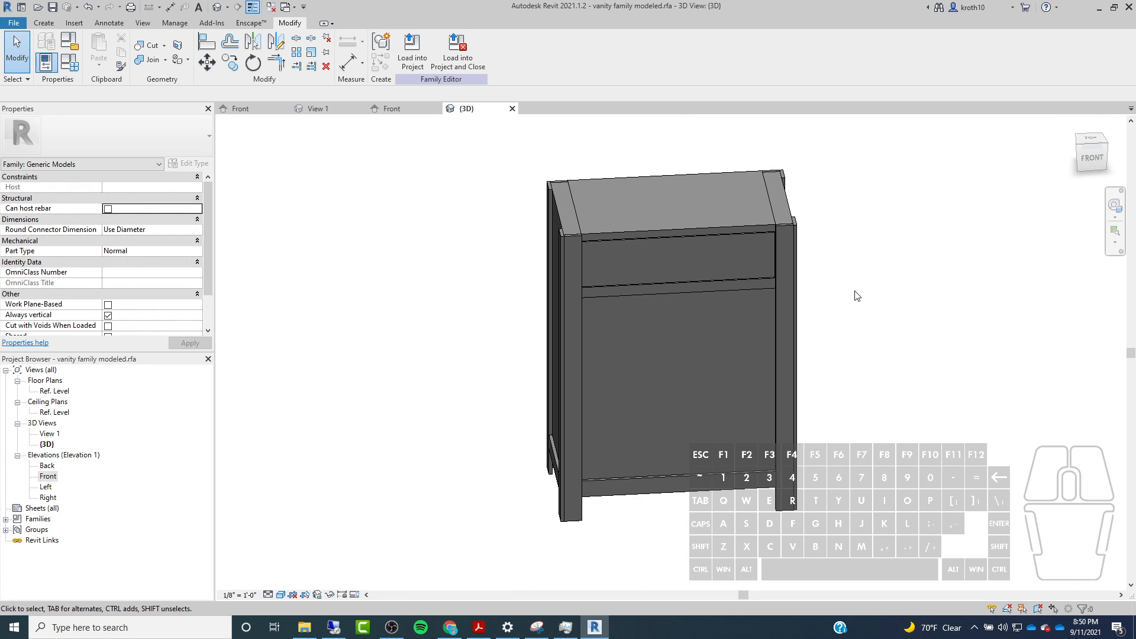
pyautogui.scroll(3, 719, 291)
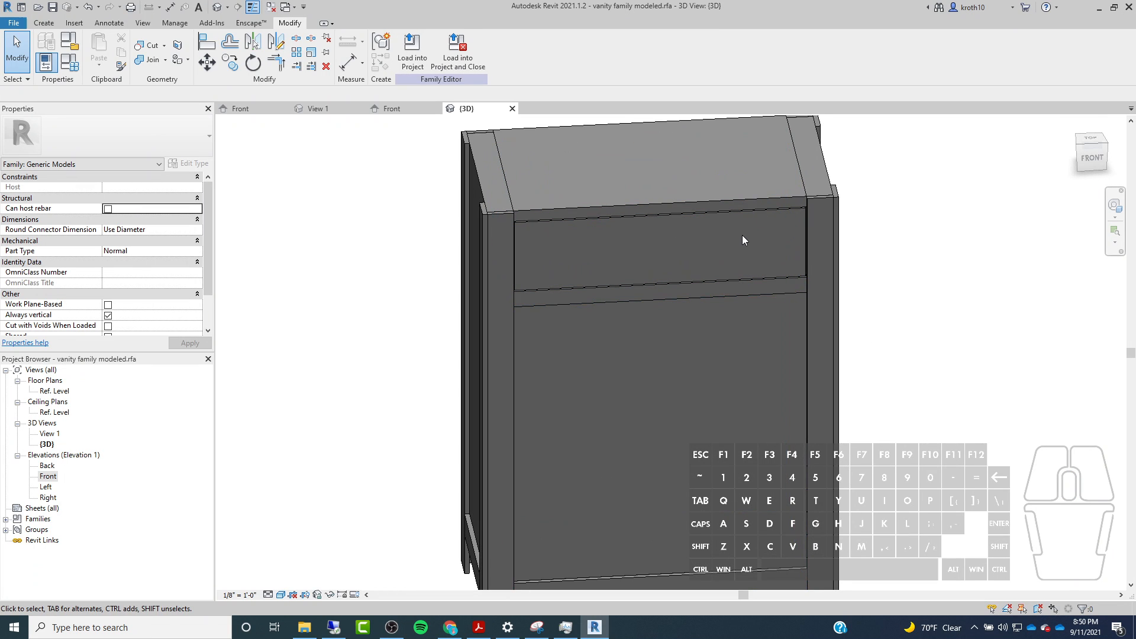
pyautogui.scroll(-3, 943, 275)
pyautogui.keyDown('shift'); pyautogui.moveTo(949, 322); pyautogui.dragTo(966, 299, button='middle'); pyautogui.keyUp('shift')
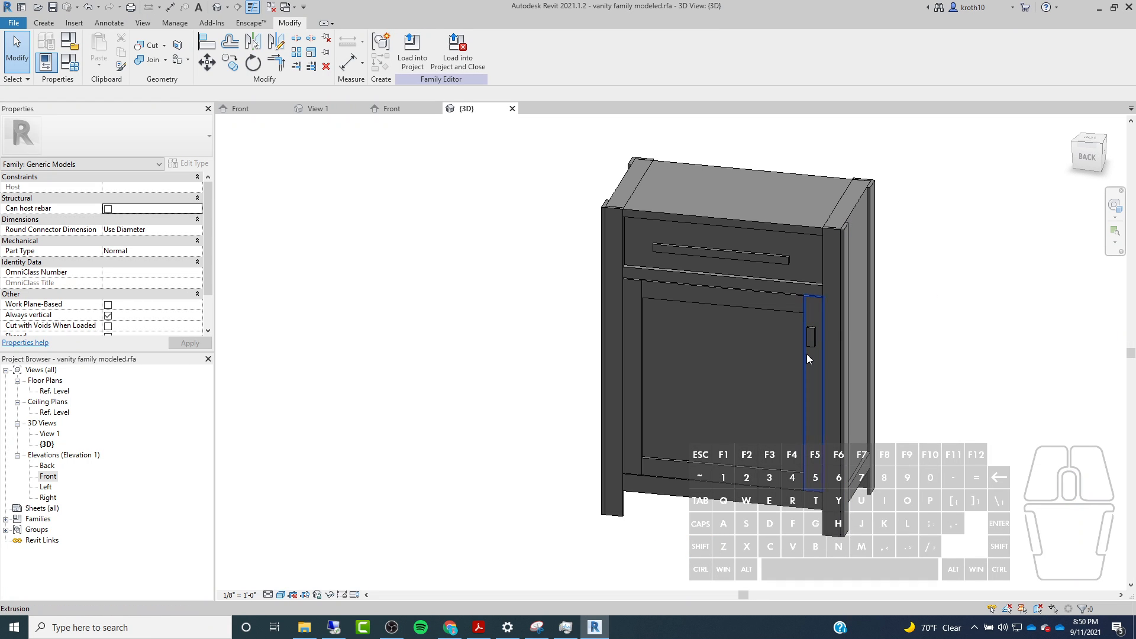
# Set the Width dimension to 1'6" in the Front elevation.
pyautogui.click(48, 476)
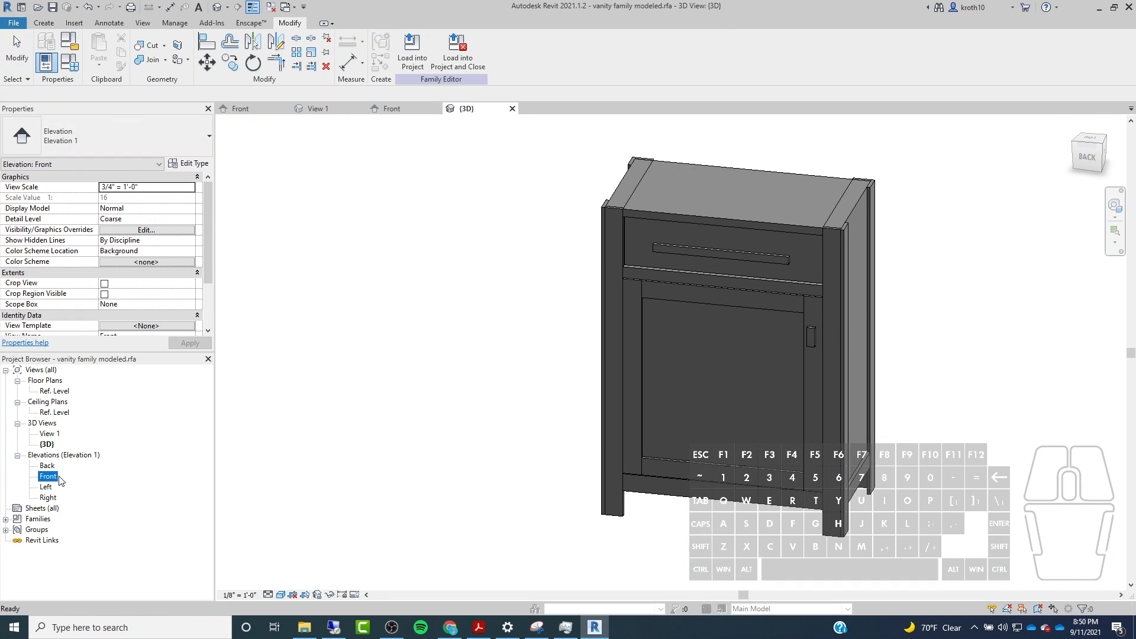
pyautogui.doubleClick(48, 476)
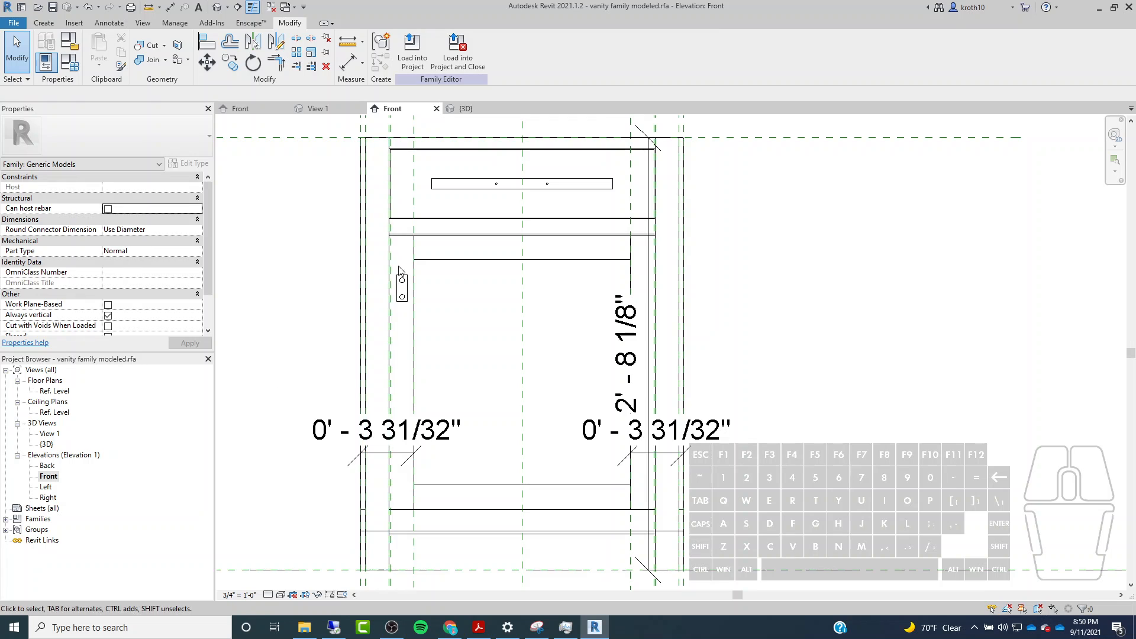
pyautogui.scroll(-2, 396, 279)
pyautogui.scroll(-4, 476, 265)
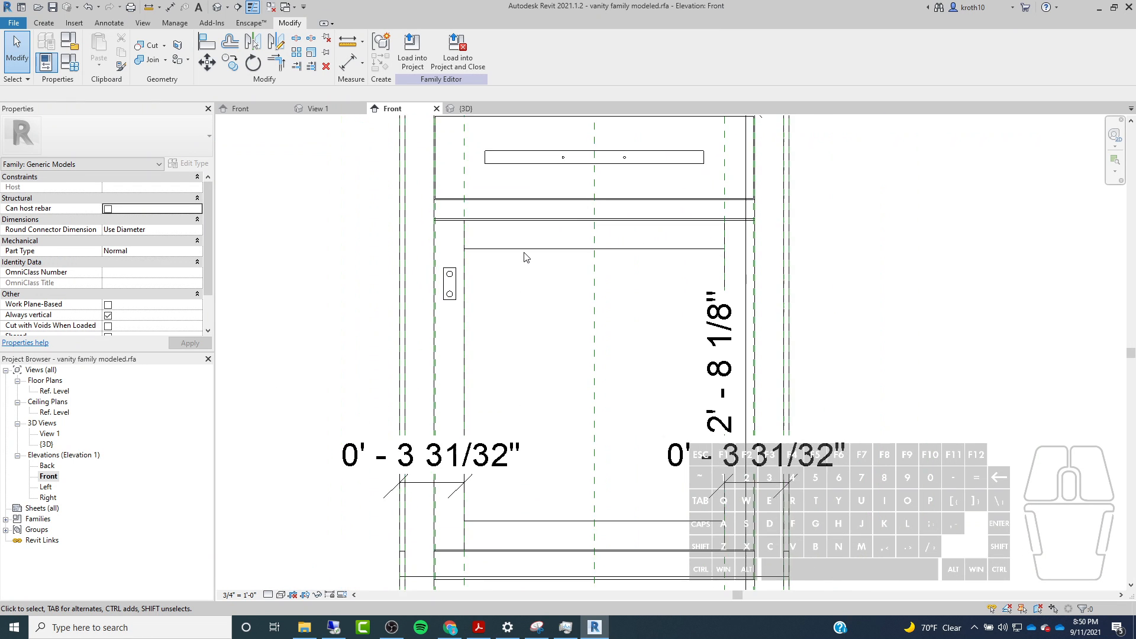
pyautogui.moveTo(476, 265); pyautogui.dragTo(501, 355, button='middle')
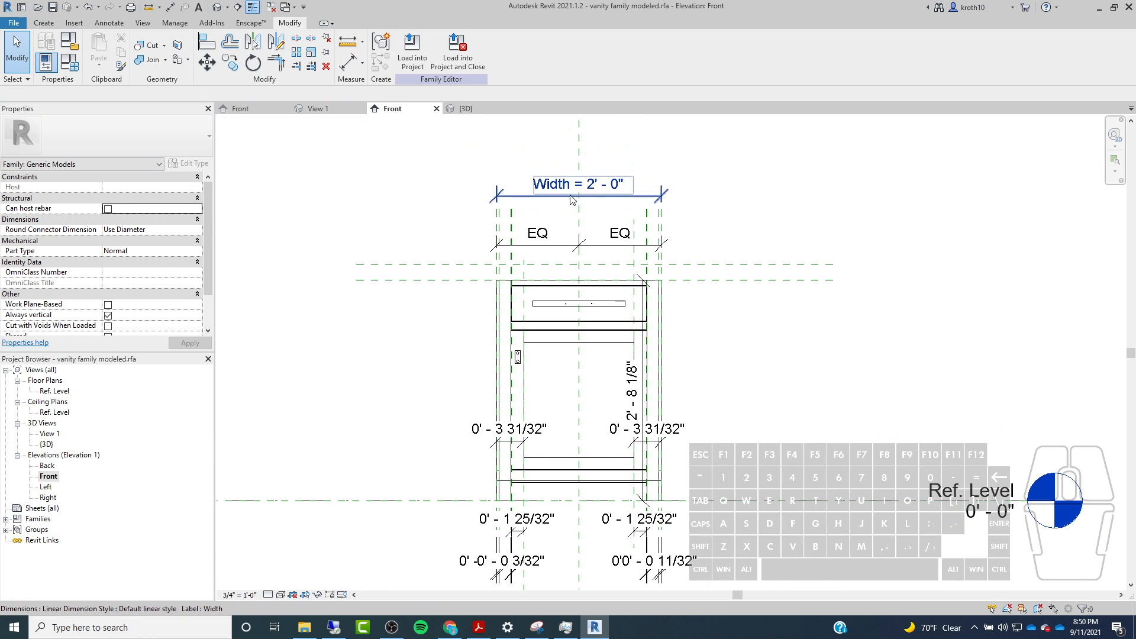
pyautogui.click(570, 197)
pyautogui.click(568, 194)
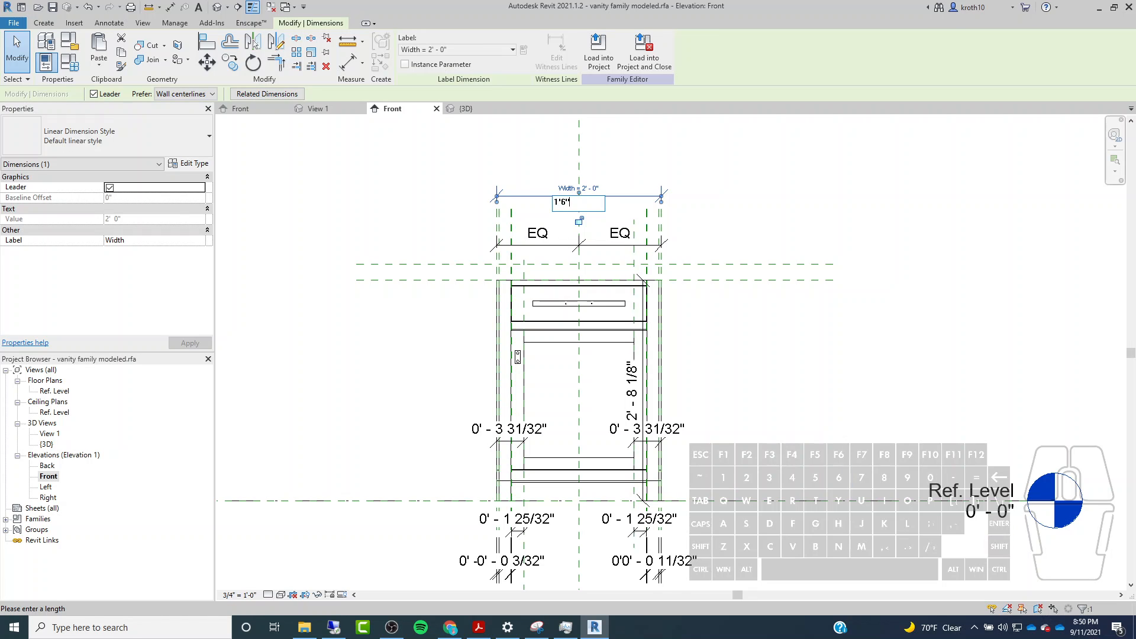
pyautogui.press('Return')
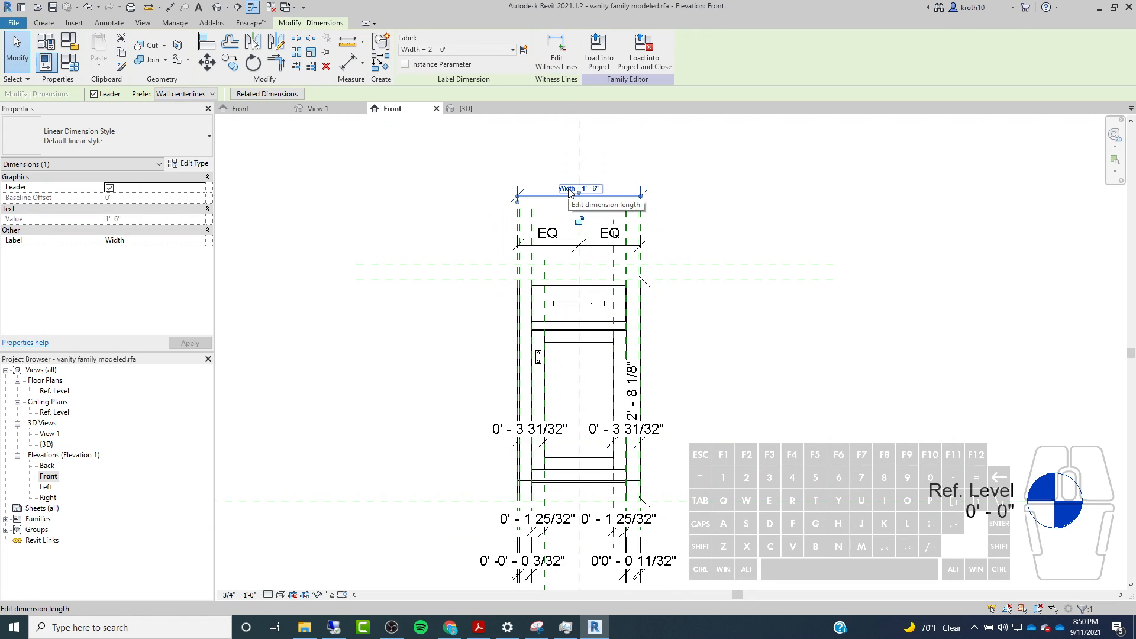
# Move the vertical height dimension away from the right leg, into the clear area beside the cabinet.
pyautogui.scroll(5, 642, 284)
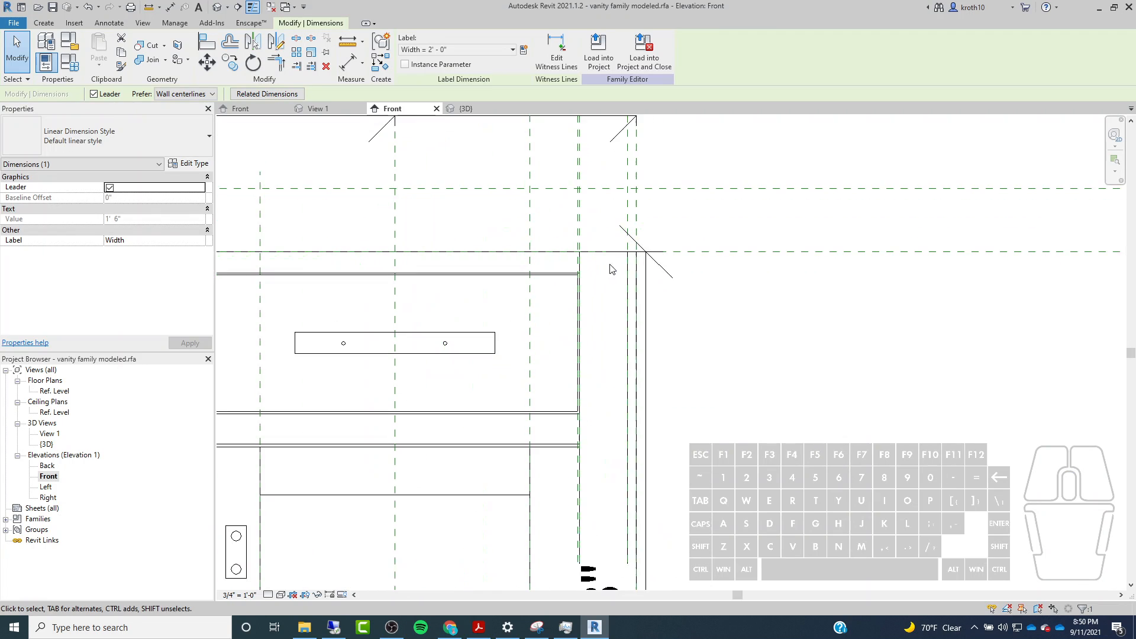
pyautogui.scroll(-5, 602, 189)
pyautogui.click(618, 291)
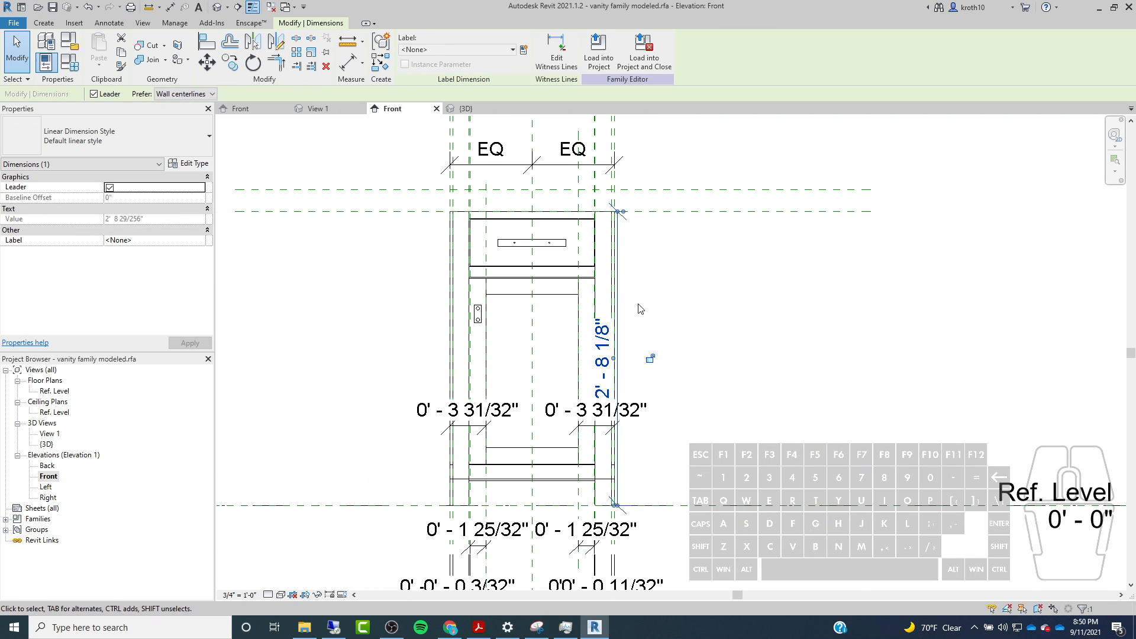
pyautogui.moveTo(617, 291); pyautogui.dragTo(770, 291)
pyautogui.click(933, 314)
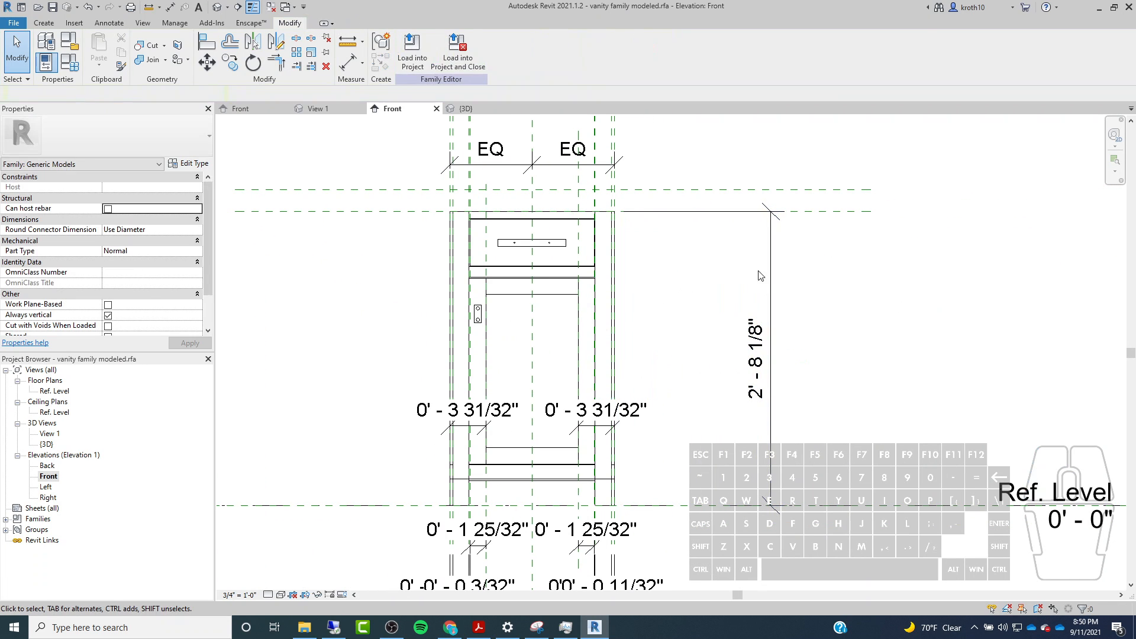
# In the 3D view, use Join Geometry to join the cabinet's side panels with its top body and a rear leg.
pyautogui.moveTo(453, 267); pyautogui.dragTo(562, 254, button='middle')
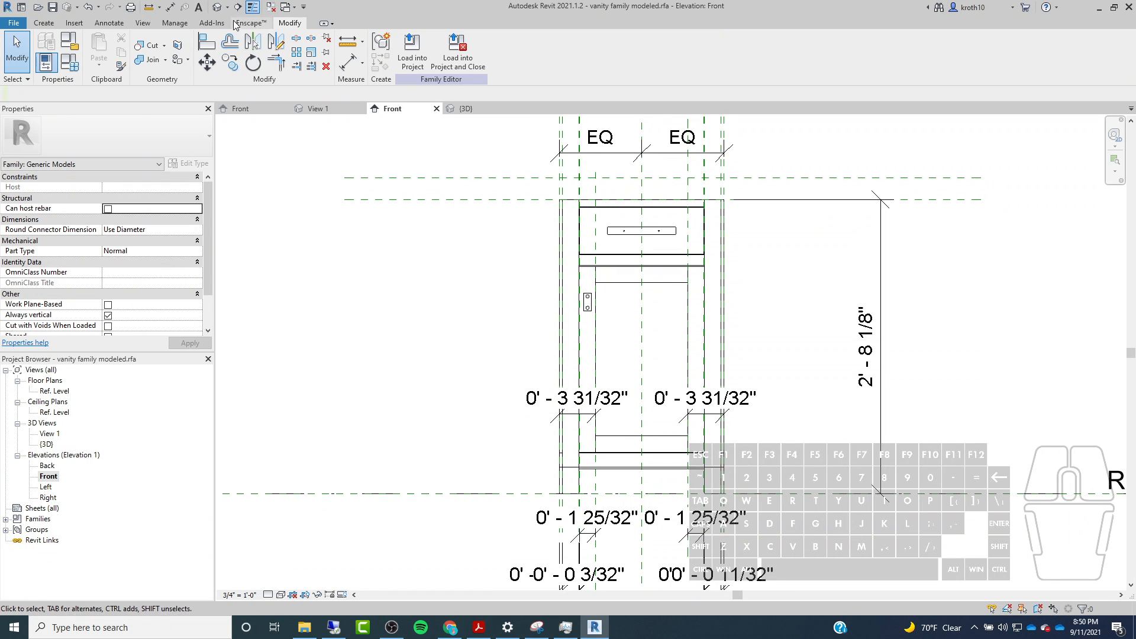
pyautogui.click(466, 108)
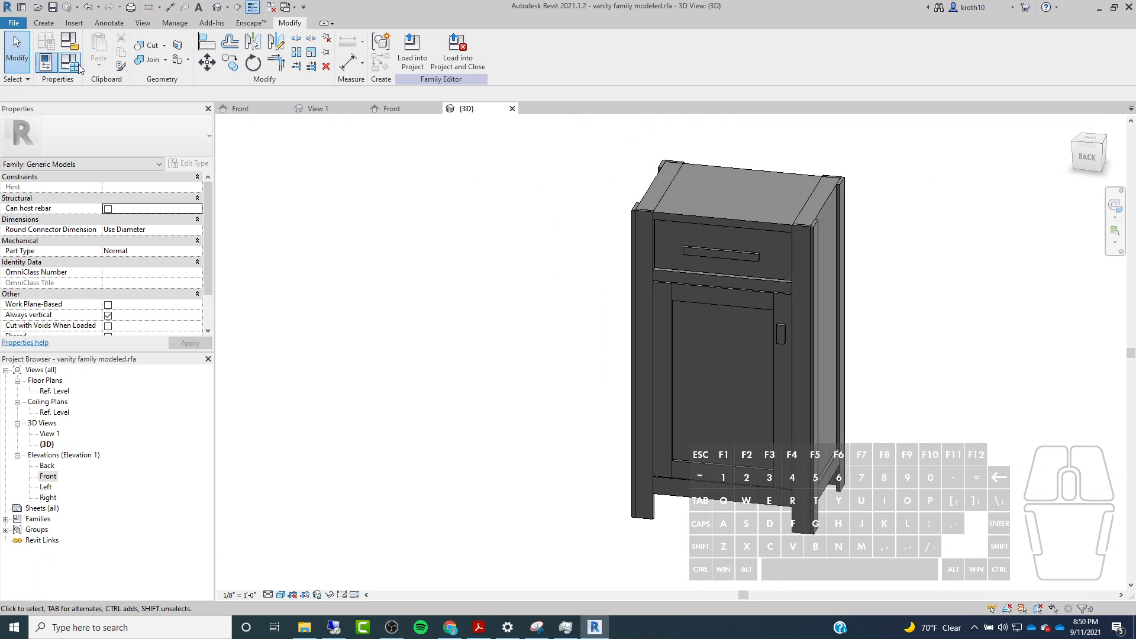
pyautogui.click(152, 64)
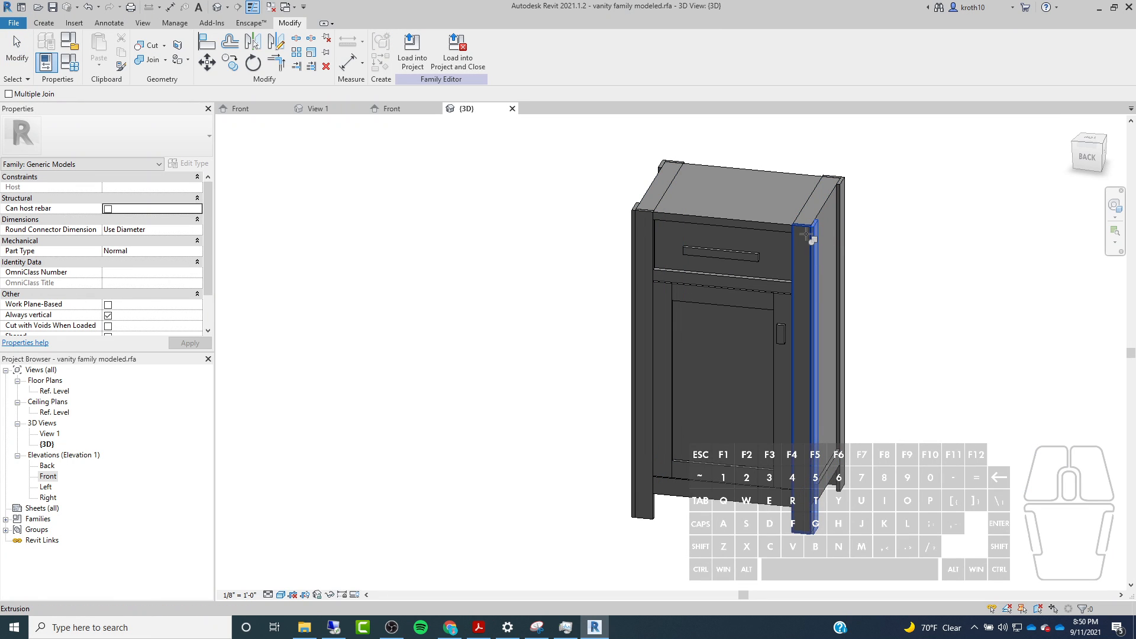
pyautogui.click(639, 215)
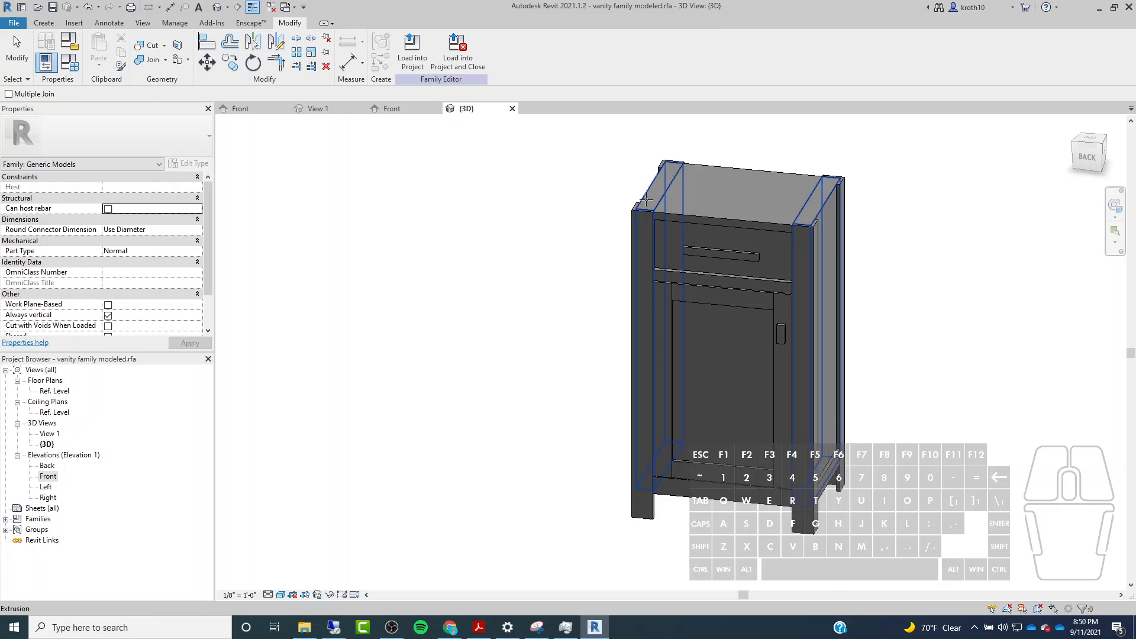
pyautogui.click(674, 204)
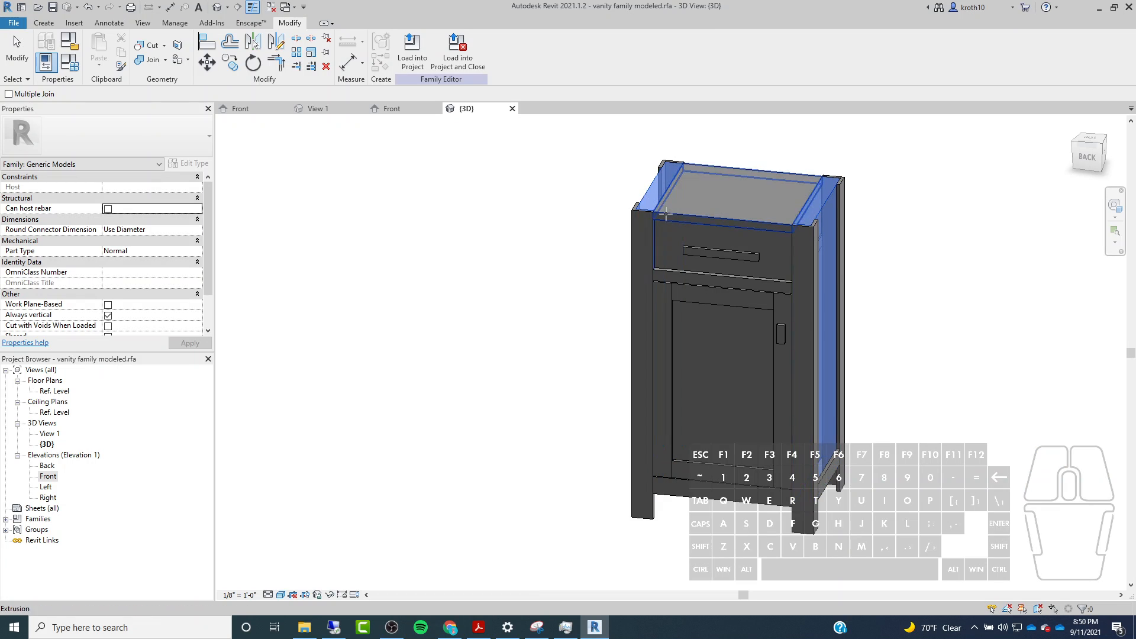
pyautogui.click(668, 162)
pyautogui.click(836, 172)
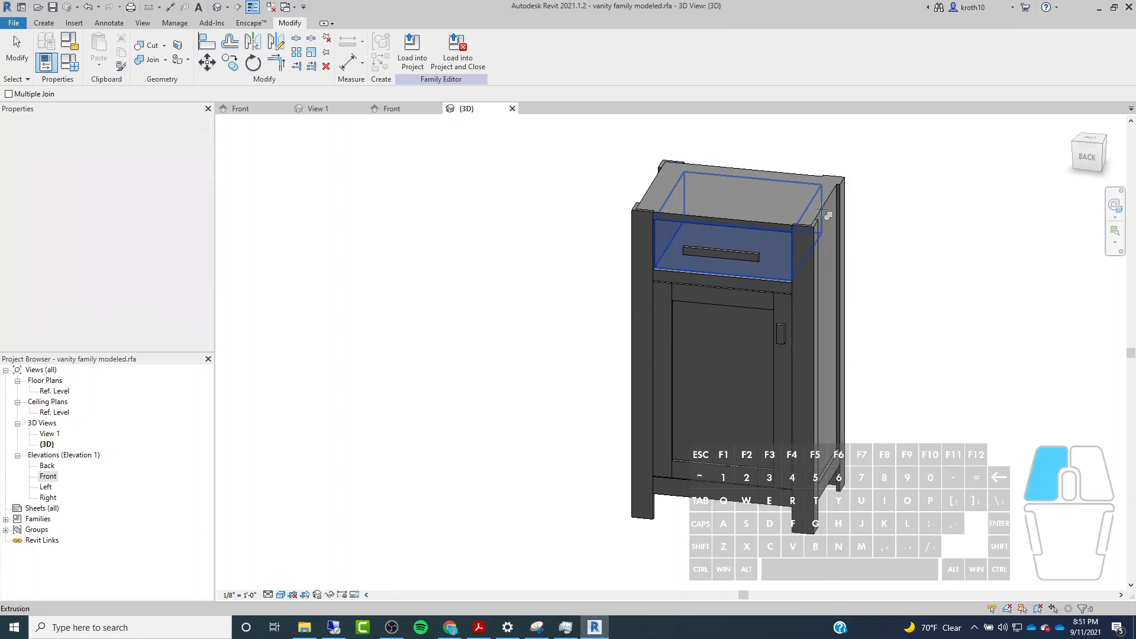
# Join the remaining corner legs to the joined cabinet body, including the two beside the drawer and door.
pyautogui.click(649, 208)
pyautogui.click(642, 214)
pyautogui.click(644, 208)
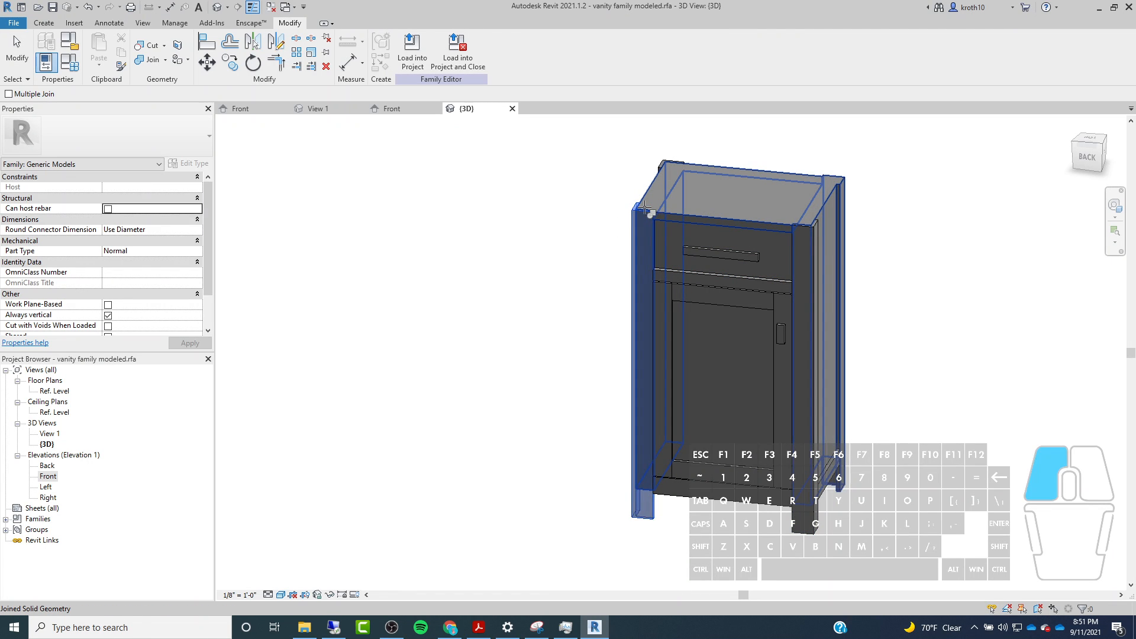
pyautogui.click(656, 181)
pyautogui.click(806, 225)
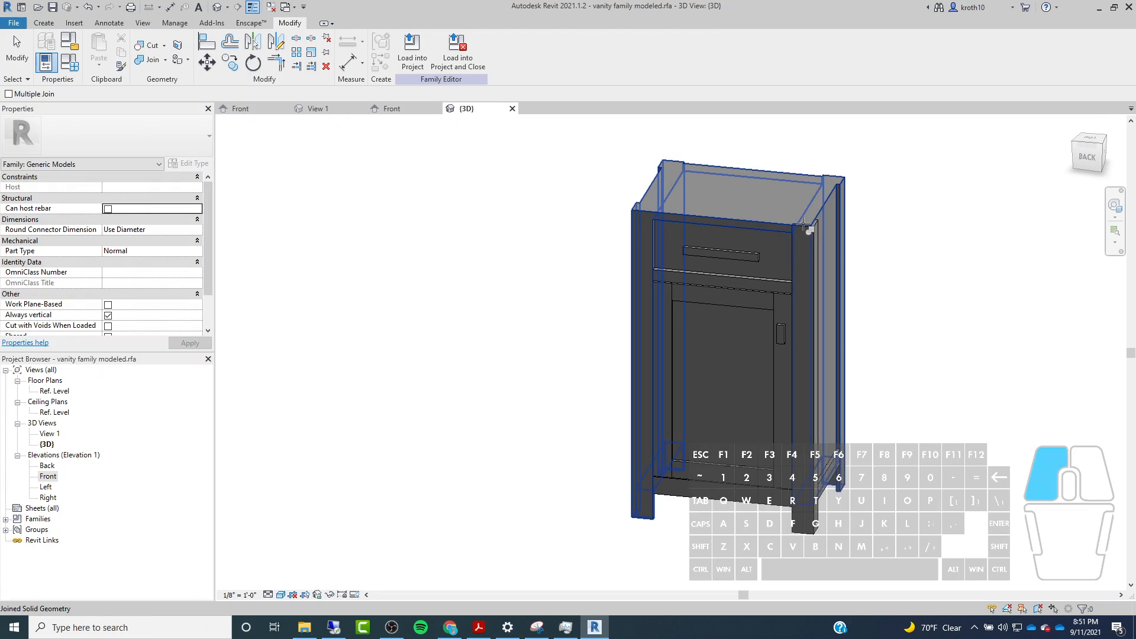
pyautogui.click(807, 225)
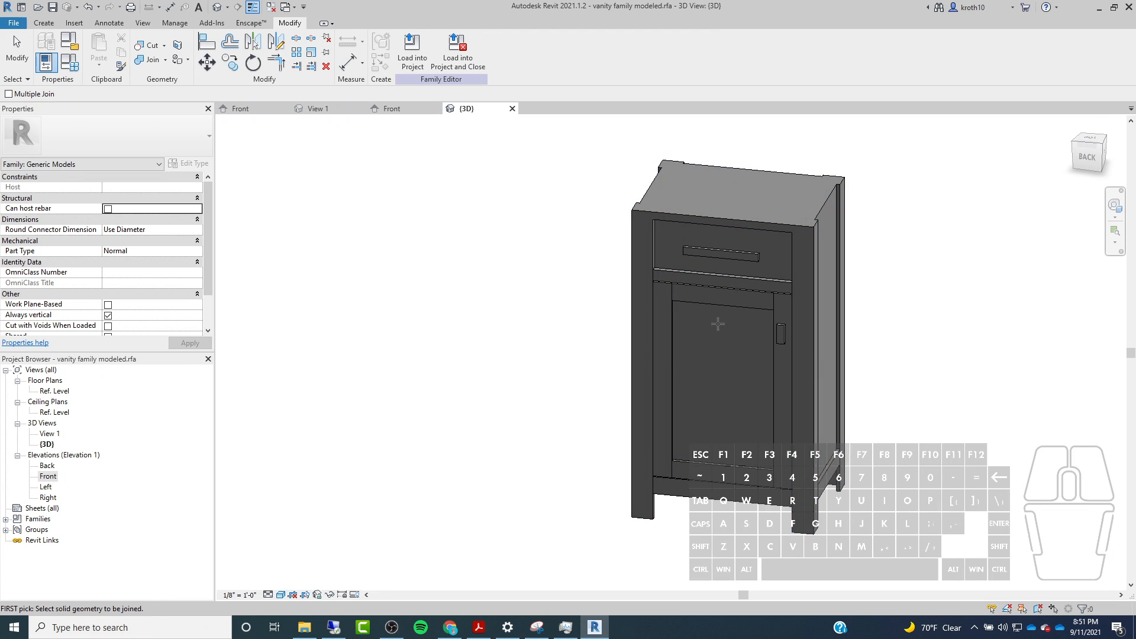
# Join the lower side rails on both sides of the cabinet to the joined cabinet body at the adjacent legs.
pyautogui.scroll(2, 615, 297)
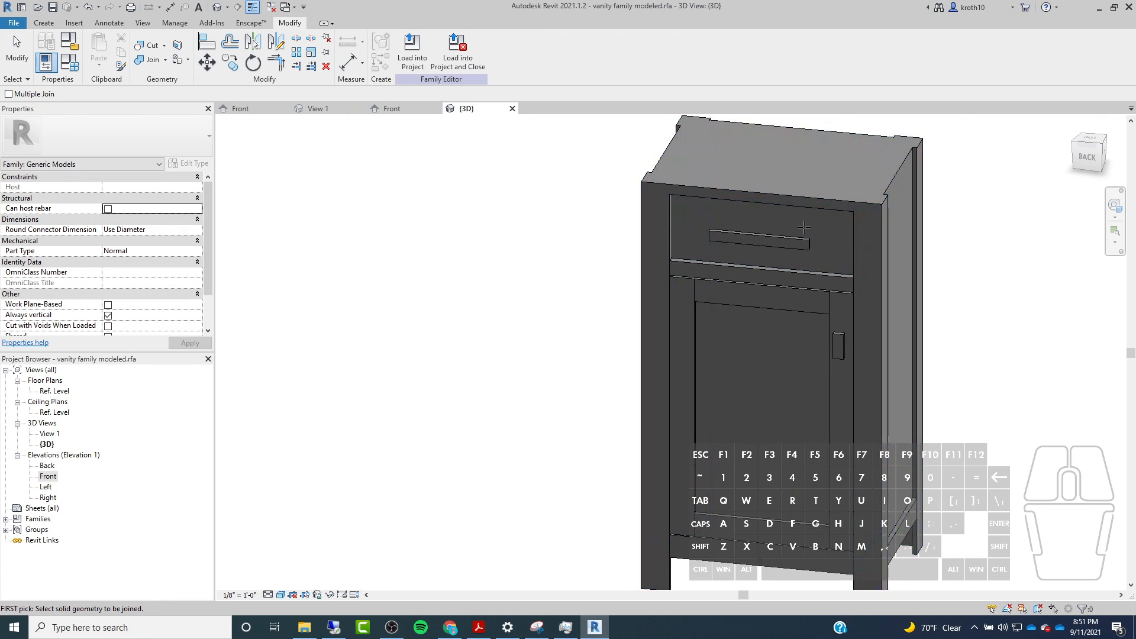
pyautogui.scroll(-3, 715, 352)
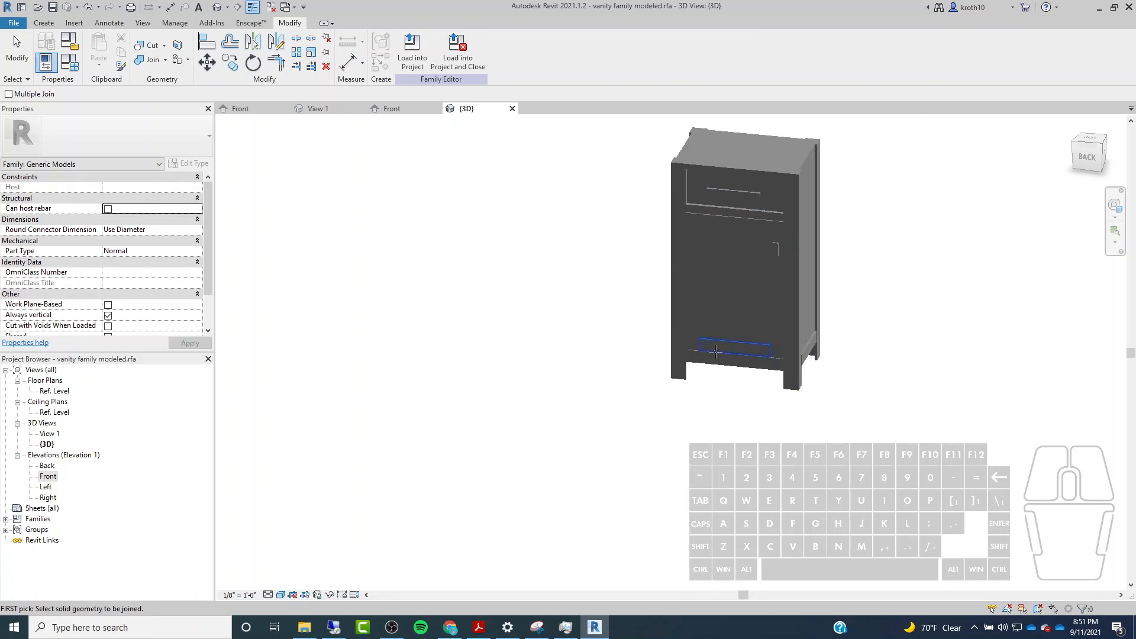
pyautogui.scroll(3, 715, 352)
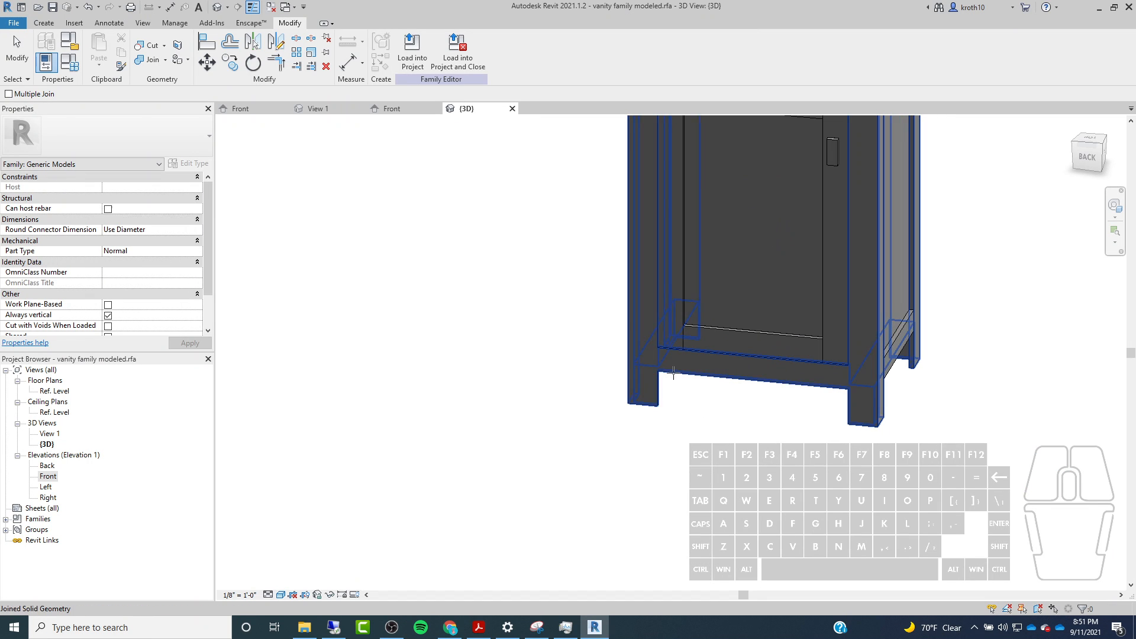
pyautogui.moveTo(895, 411); pyautogui.dragTo(770, 413, button='middle')
pyautogui.click(771, 349)
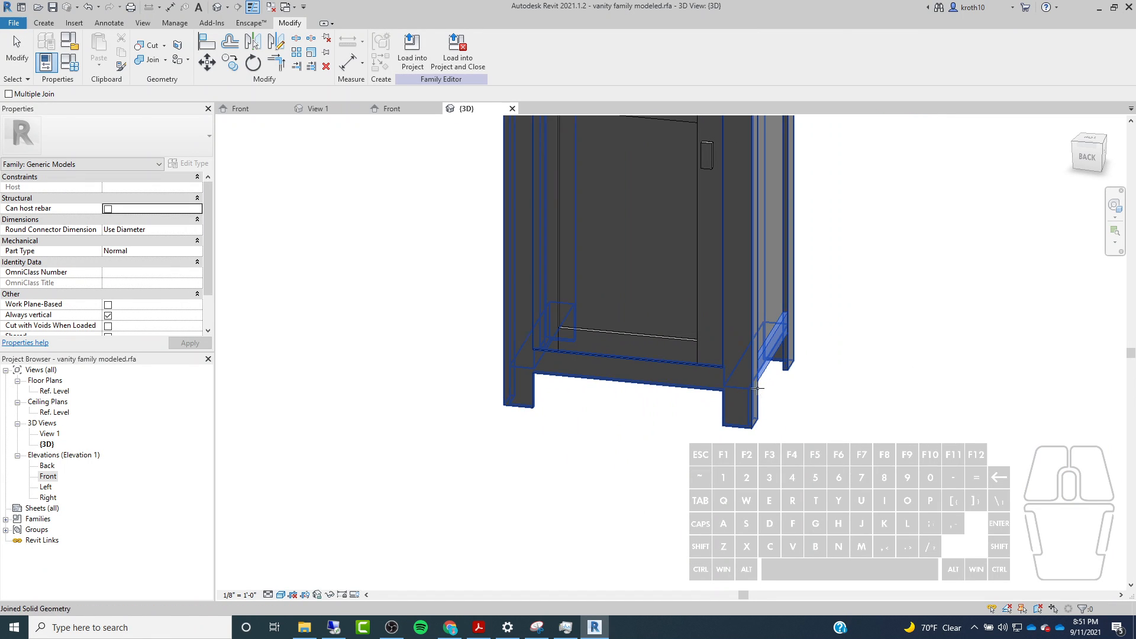
pyautogui.click(757, 389)
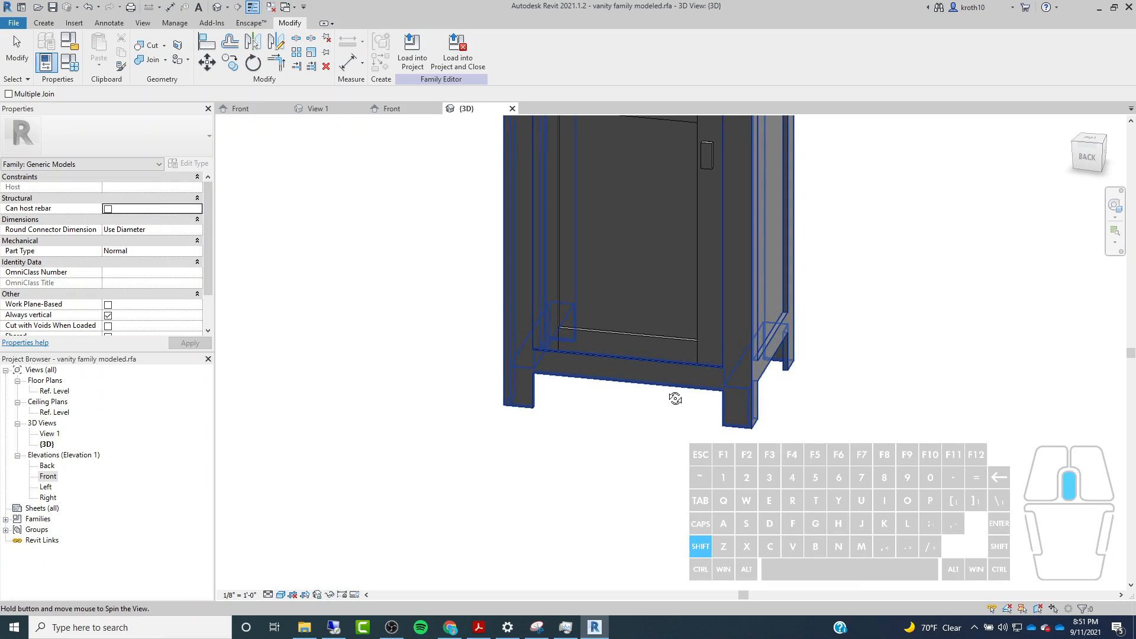
pyautogui.keyDown('shift'); pyautogui.moveTo(672, 398); pyautogui.dragTo(603, 388, button='middle'); pyautogui.keyUp('shift')
pyautogui.click(642, 397)
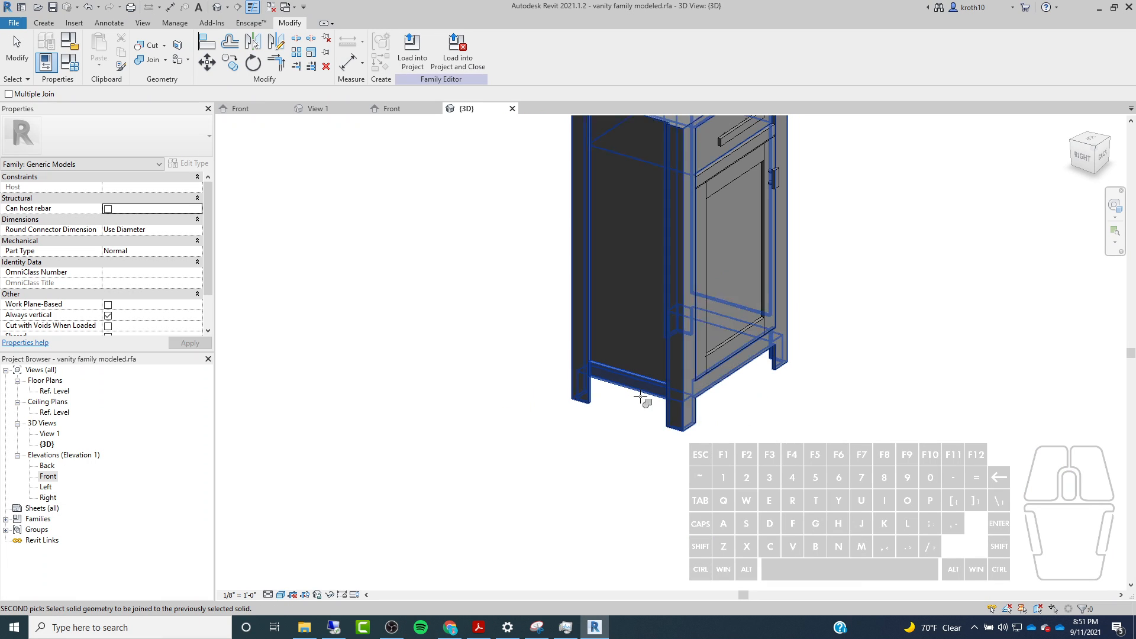
pyautogui.click(677, 412)
pyautogui.keyDown('shift'); pyautogui.moveTo(705, 410); pyautogui.dragTo(762, 415, button='middle'); pyautogui.keyUp('shift')
pyautogui.press('Escape')
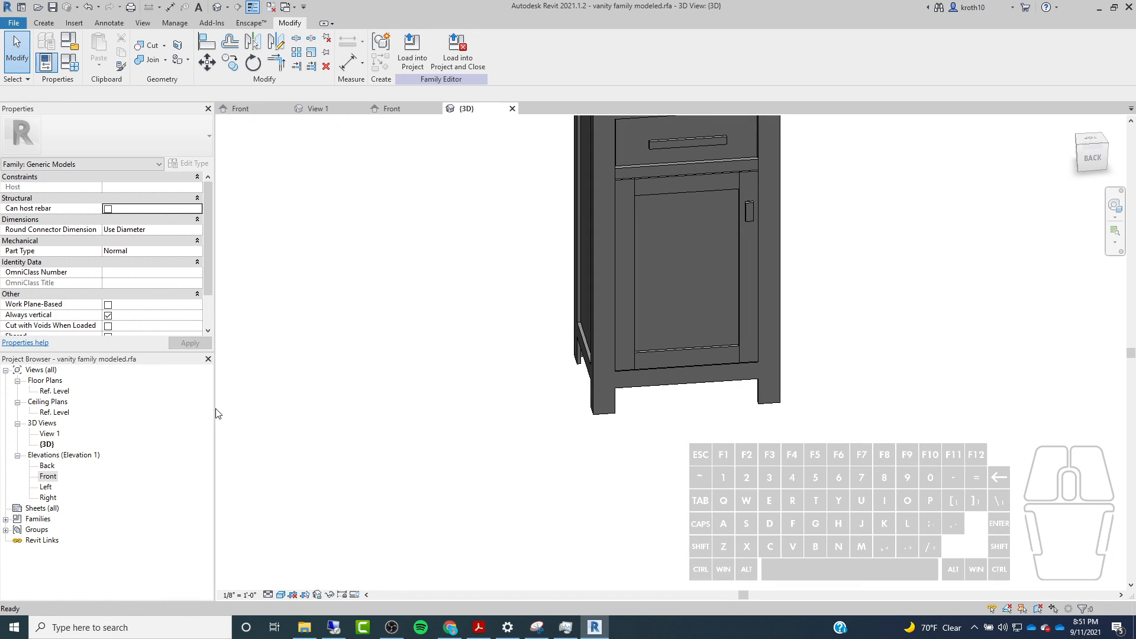
# Examine the cabinet's reference planes and dimensions in the Front elevation.
pyautogui.doubleClick(40, 476)
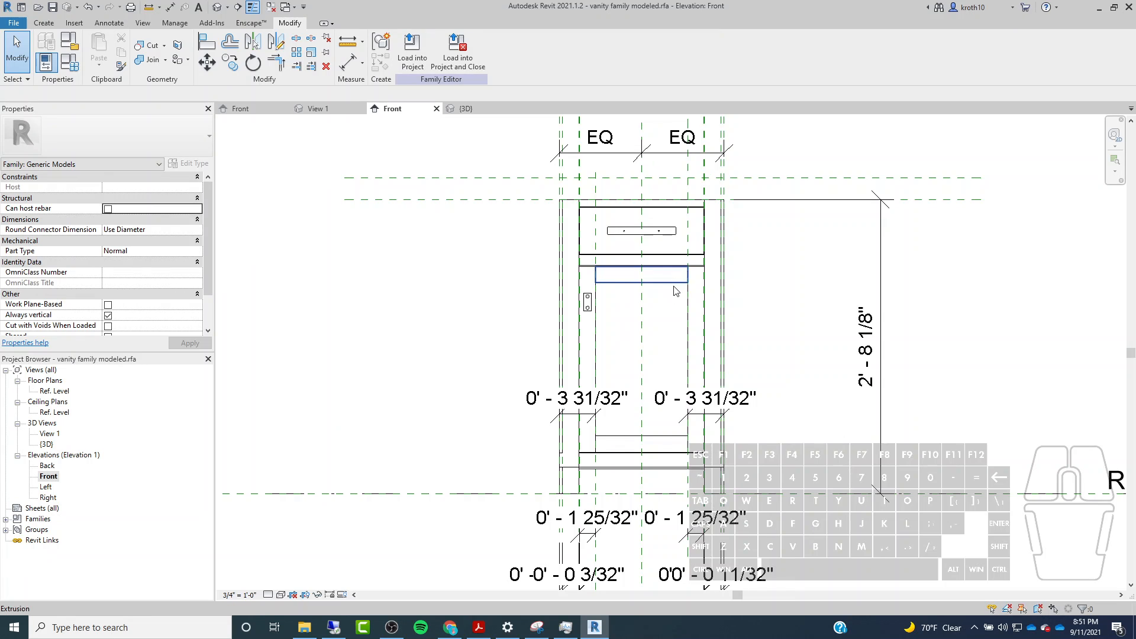
pyautogui.scroll(-2, 676, 290)
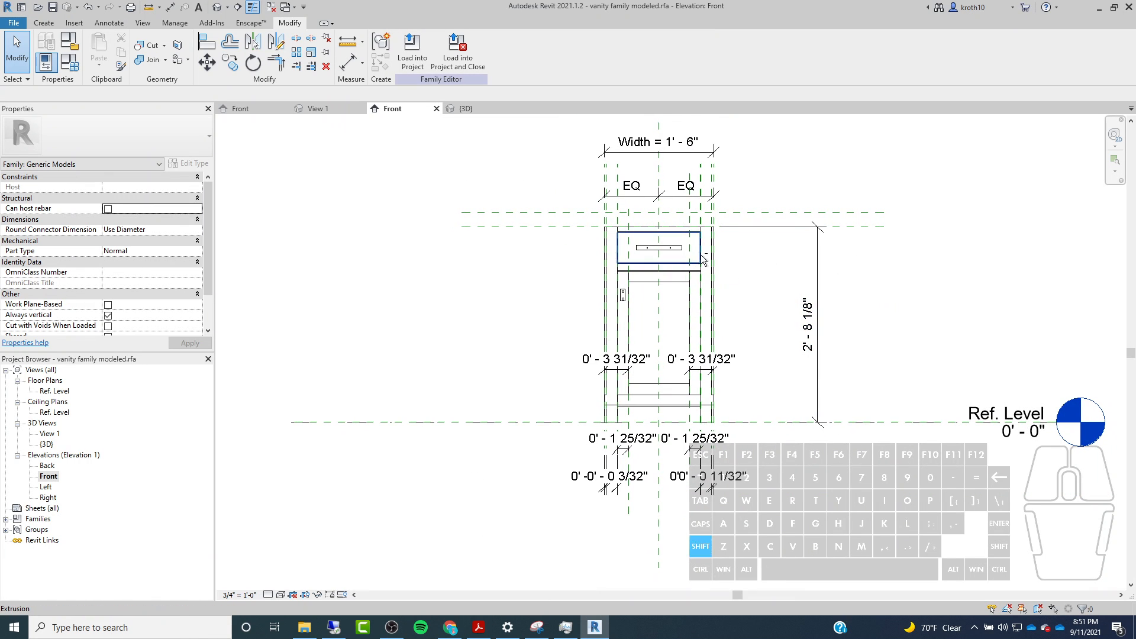
pyautogui.scroll(6, 835, 266)
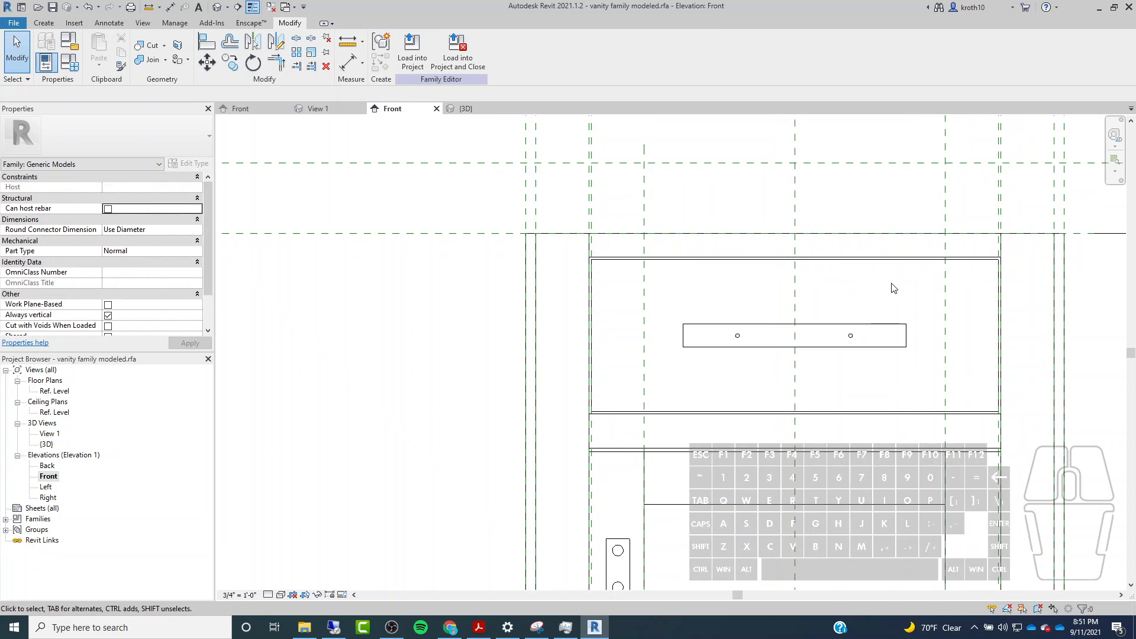
pyautogui.keyDown('shift'); pyautogui.moveTo(1091, 380); pyautogui.dragTo(1027, 370, button='middle'); pyautogui.keyUp('shift')
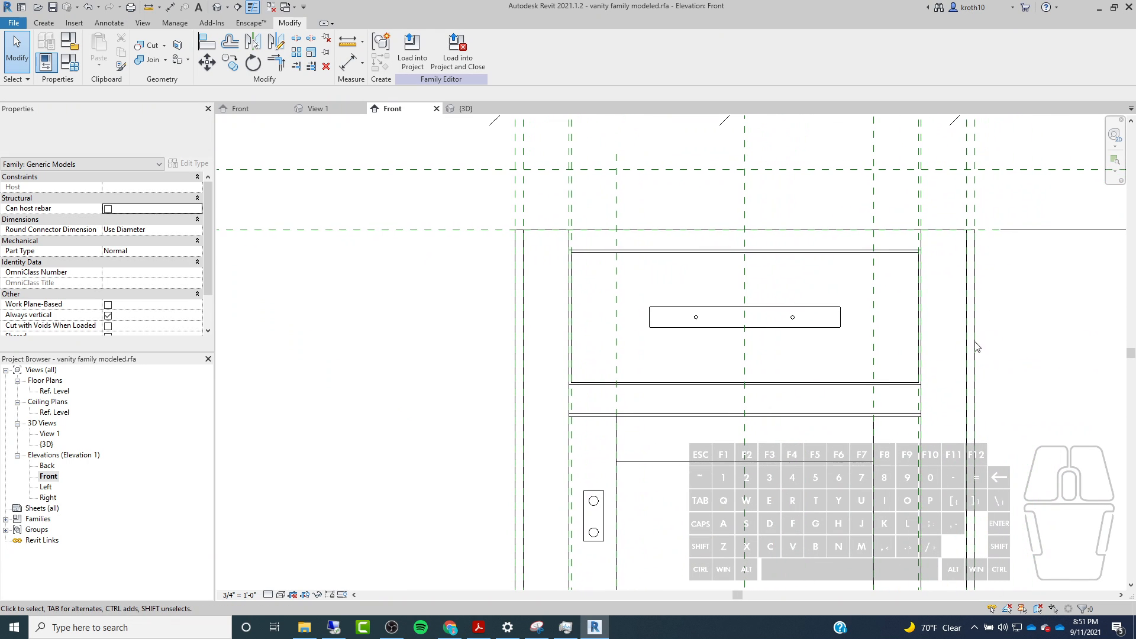
pyautogui.scroll(-5, 485, 306)
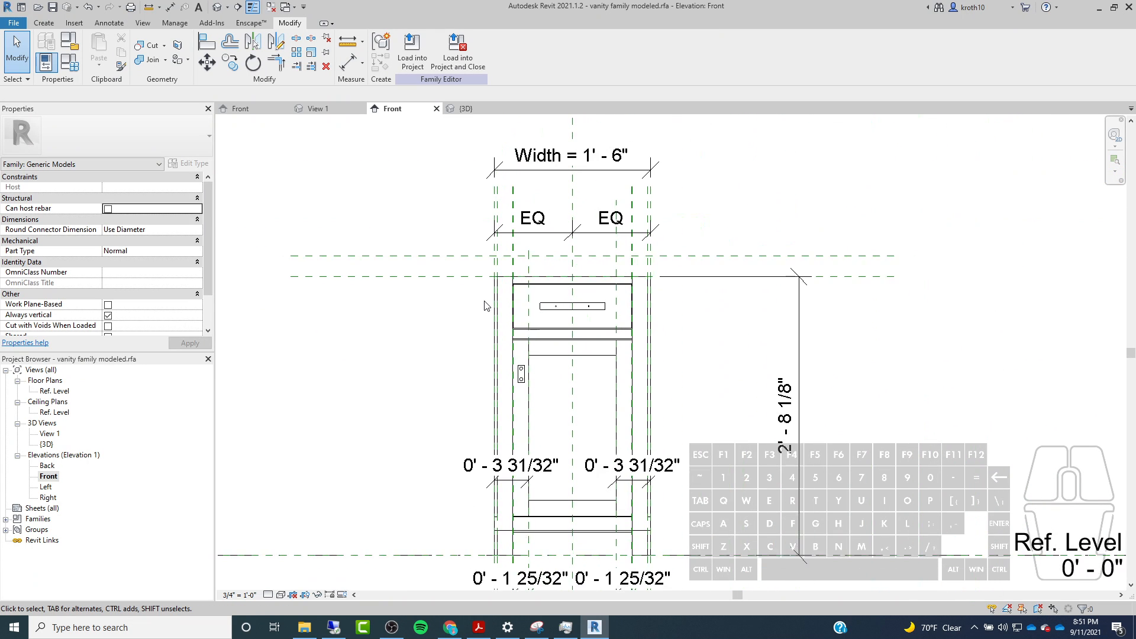
pyautogui.moveTo(485, 305); pyautogui.dragTo(500, 451, button='middle')
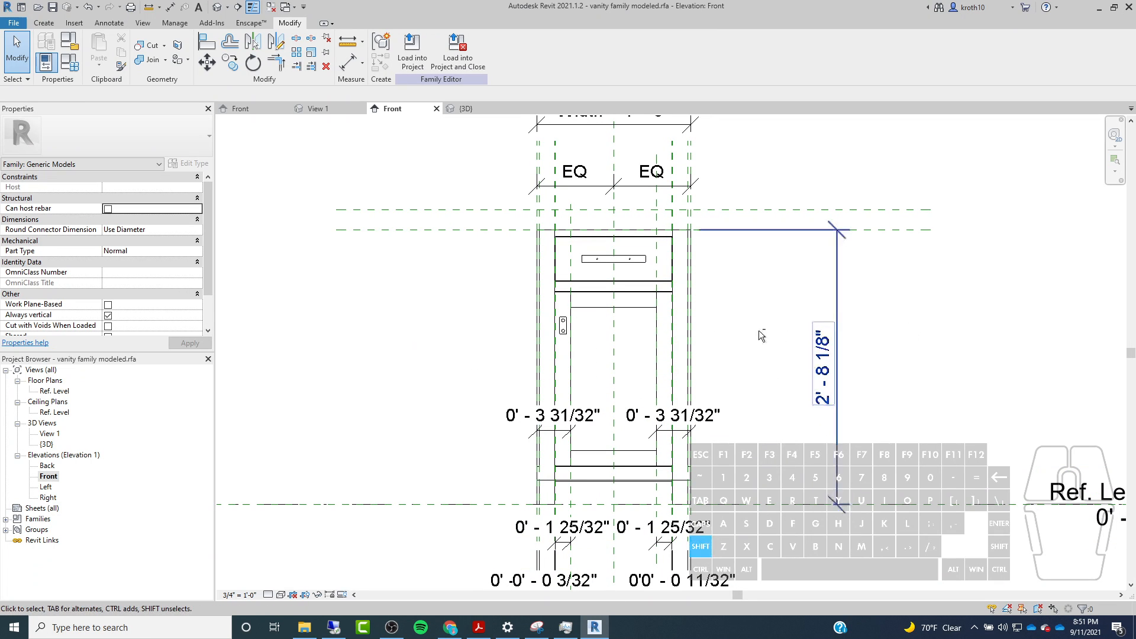
pyautogui.keyDown('shift'); pyautogui.moveTo(537, 341); pyautogui.dragTo(601, 317, button='middle'); pyautogui.keyUp('shift')
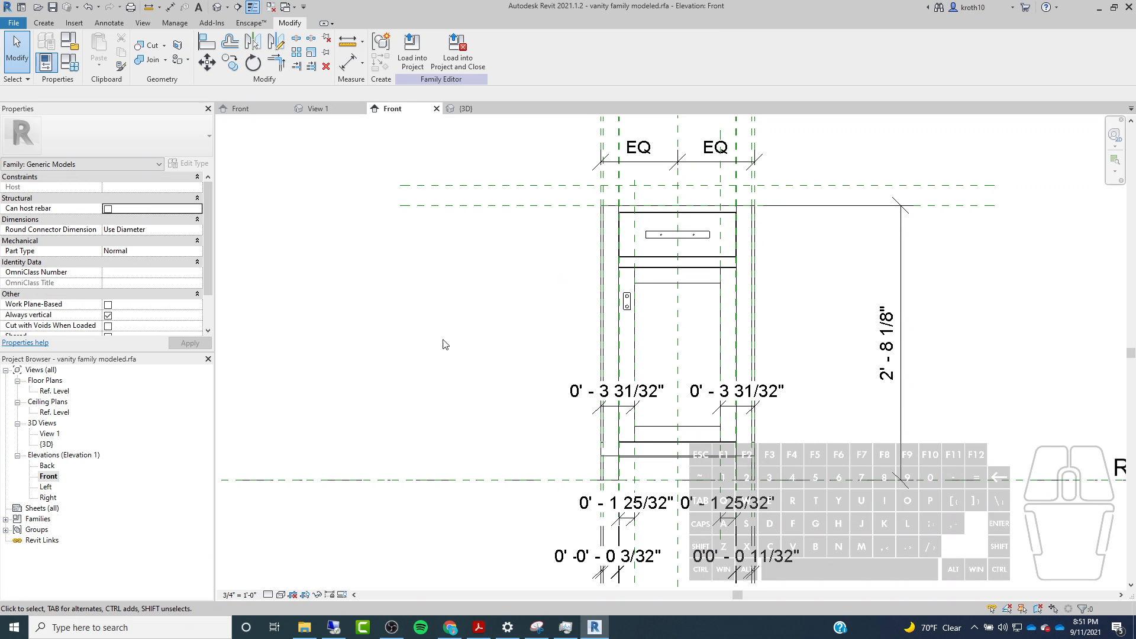
pyautogui.scroll(-1, 445, 326)
pyautogui.scroll(-3, 472, 308)
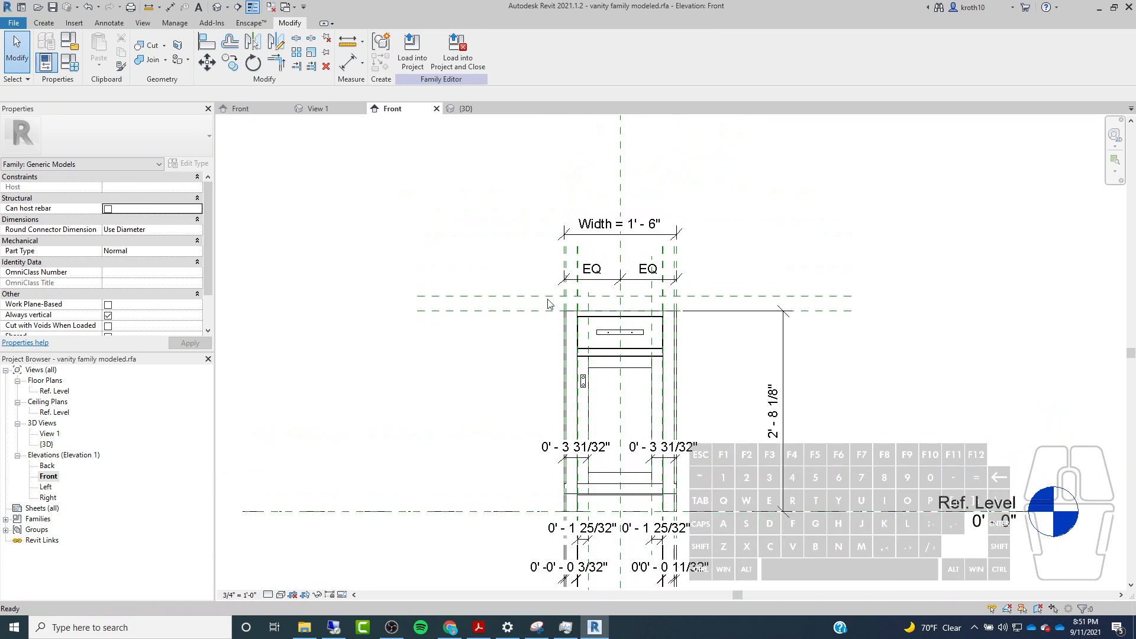
# Load the modeled vanity family into Knighten Single bathroom vanity.rfa, overwriting the existing version.
pyautogui.click(411, 51)
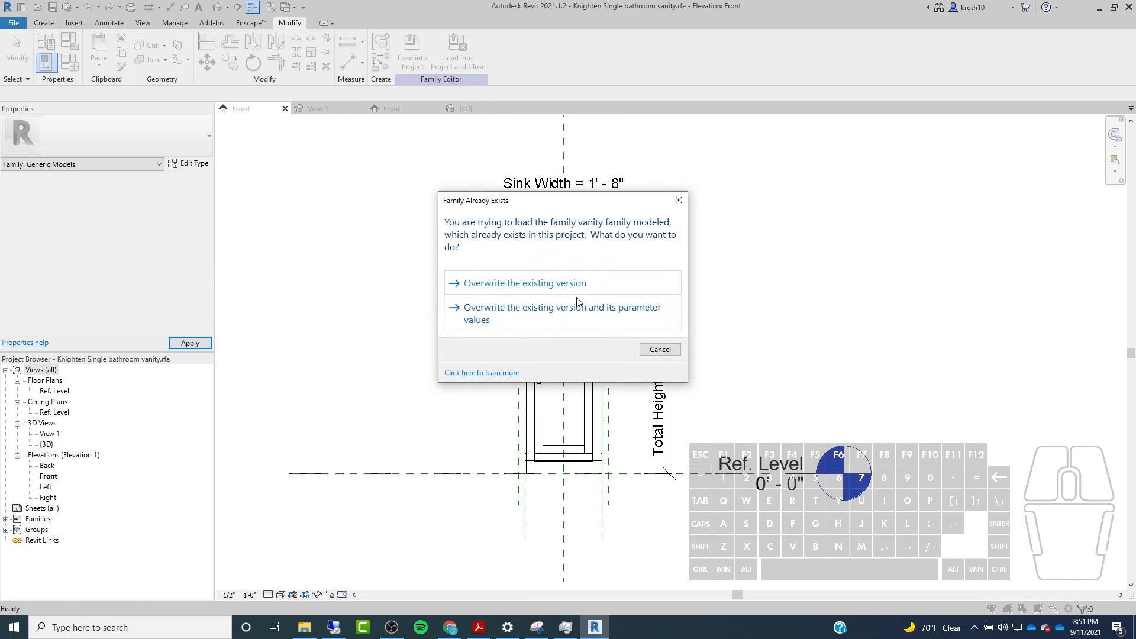
pyautogui.click(576, 290)
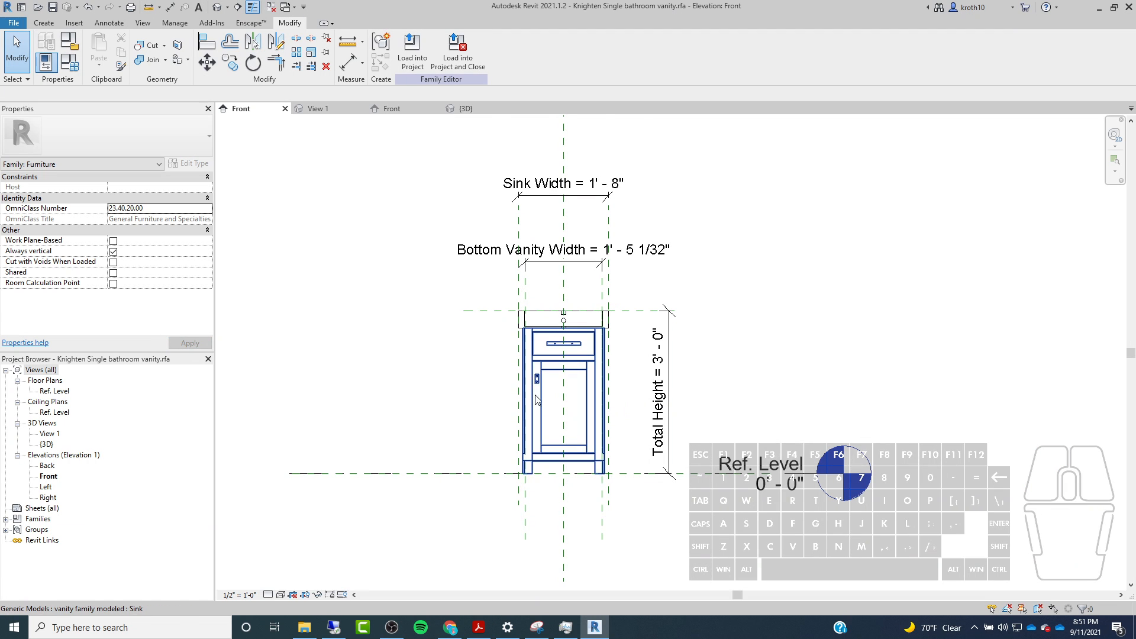
pyautogui.scroll(3, 590, 500)
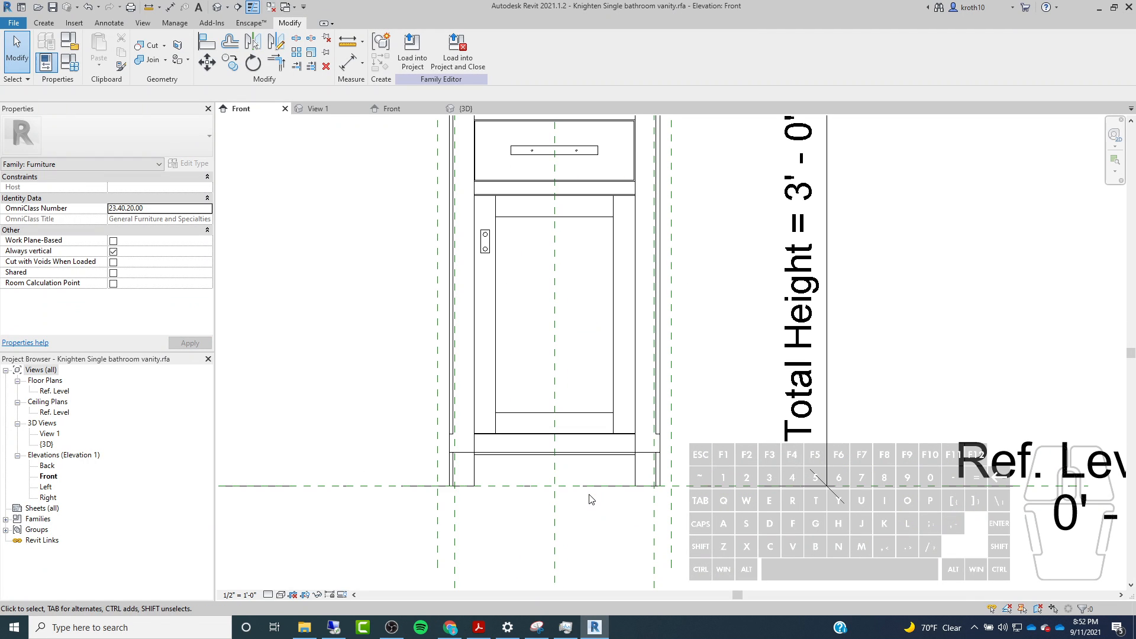
pyautogui.scroll(-4, 579, 467)
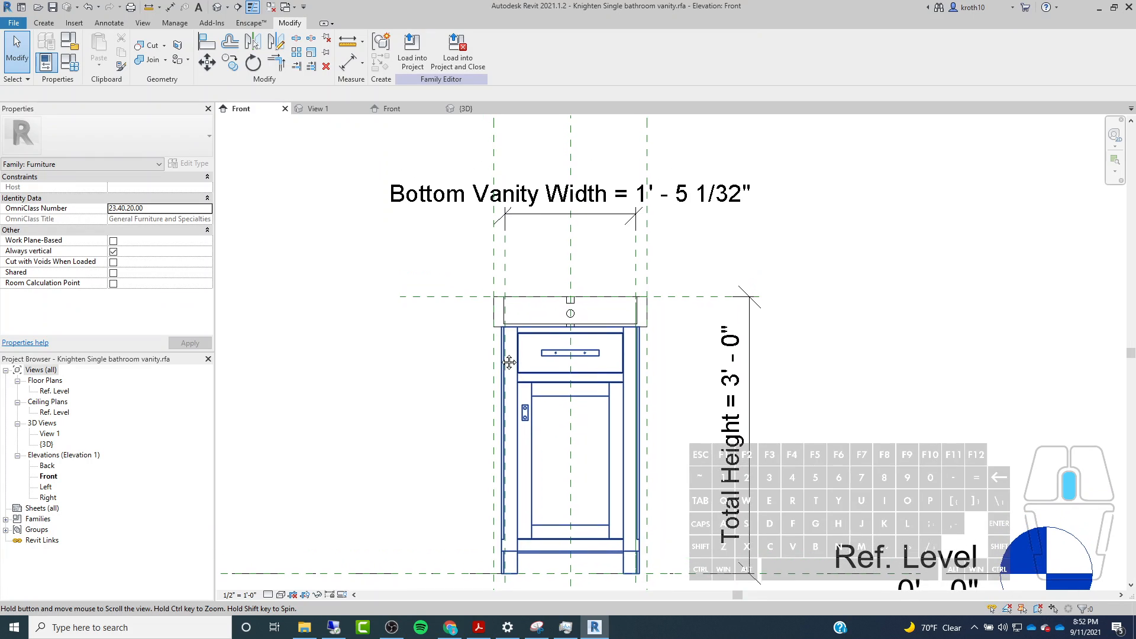
# Delete the Bottom Vanity Width and Total Height dimensions from the Front elevation.
pyautogui.click(616, 222)
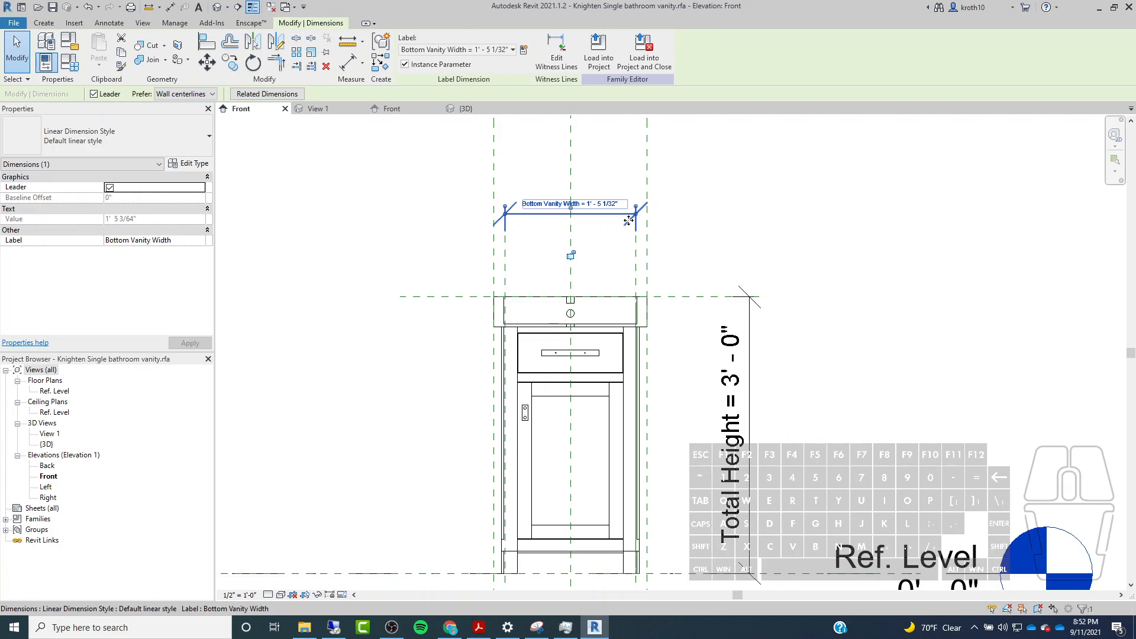
pyautogui.click(825, 213)
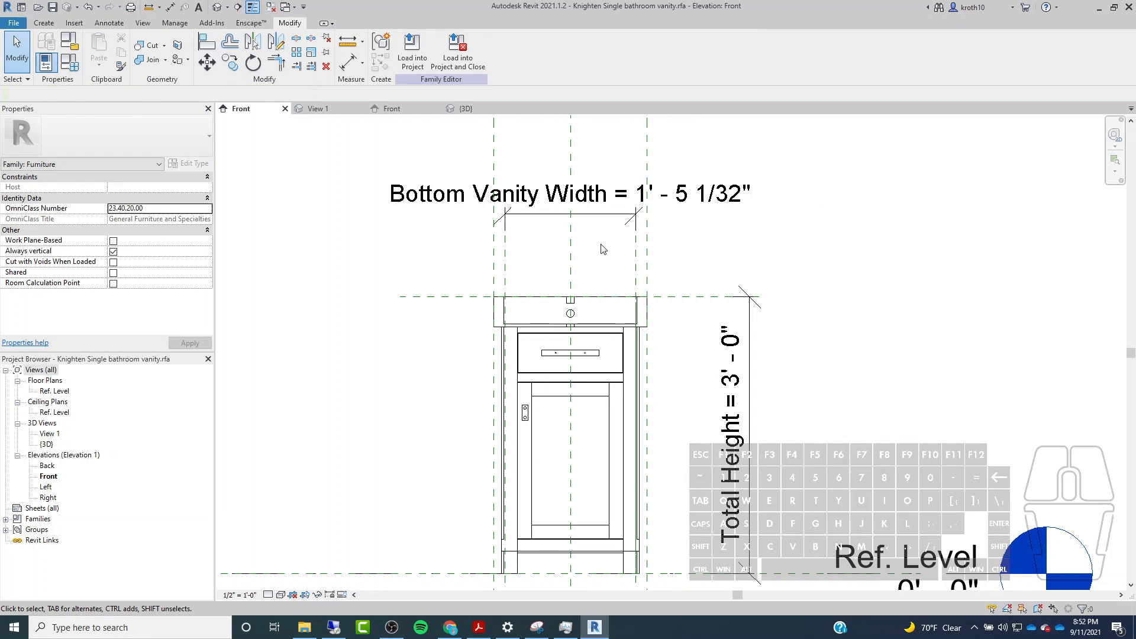
pyautogui.click(545, 221)
pyautogui.press('Delete')
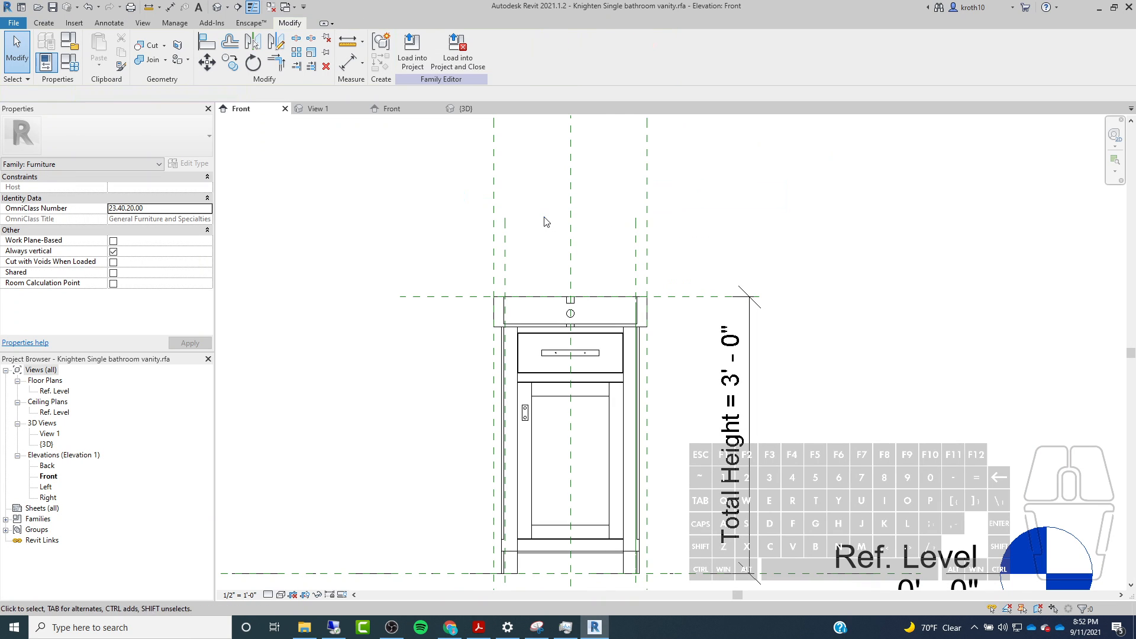
pyautogui.scroll(2, 543, 223)
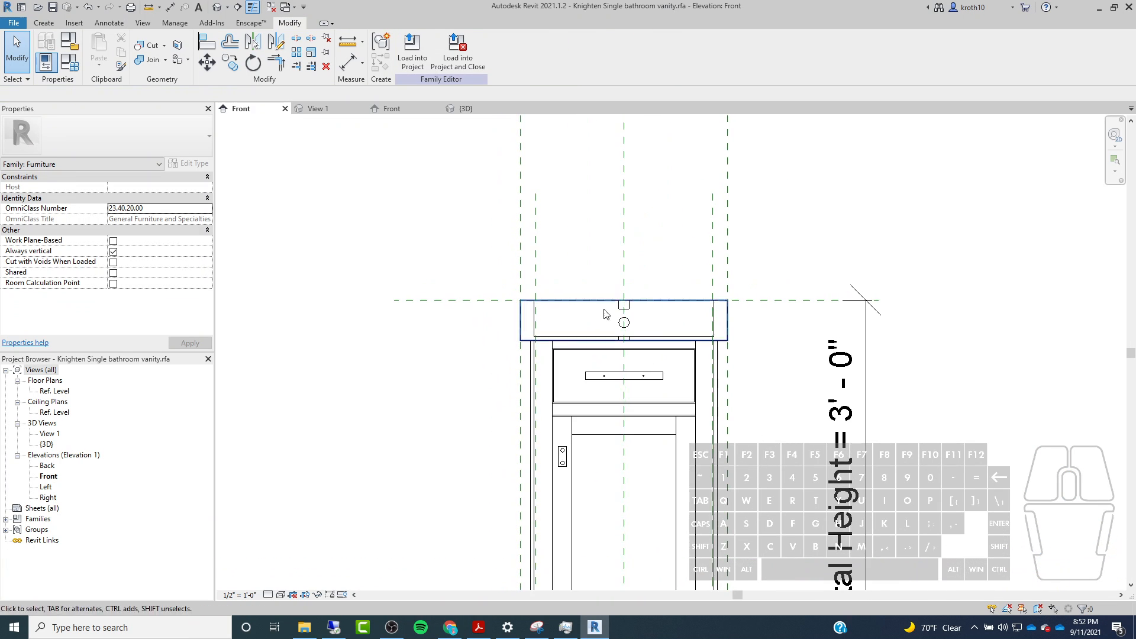
pyautogui.scroll(-3, 679, 223)
pyautogui.click(770, 330)
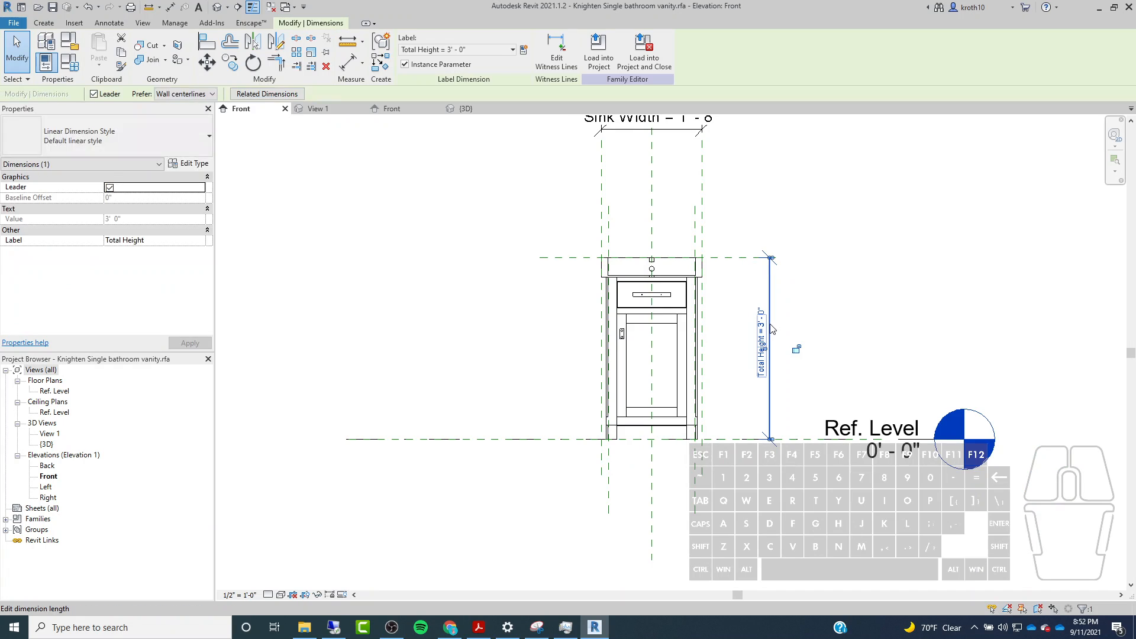
pyautogui.press('Delete')
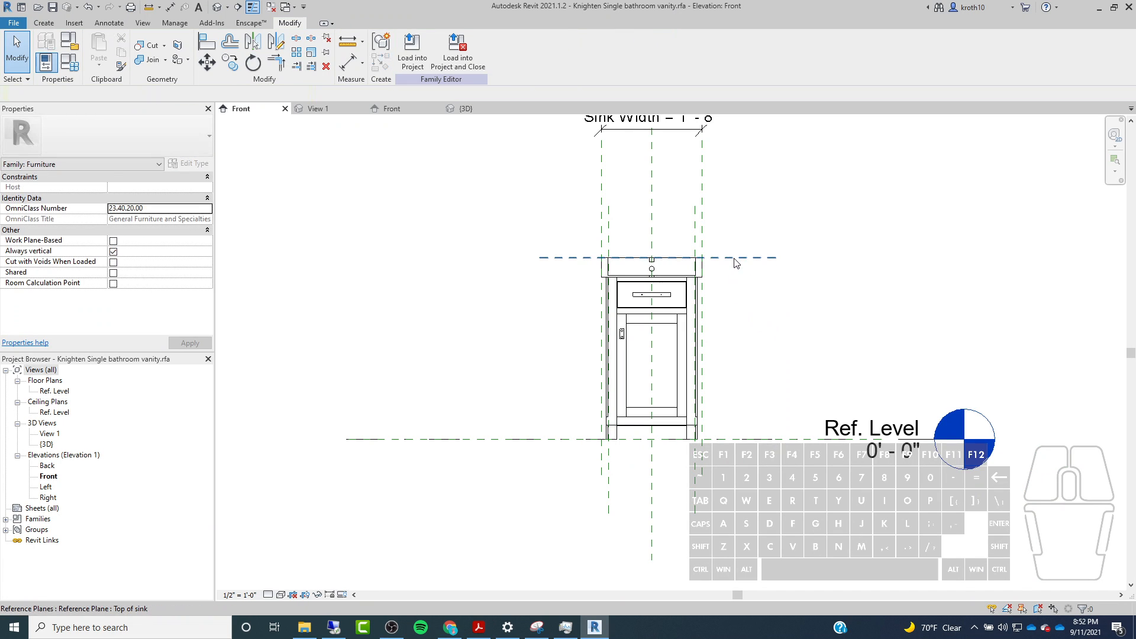
# Align the left and right inner edges of the sink basin to the two inner vertical reference planes.
pyautogui.scroll(-1, 651, 274)
pyautogui.scroll(3, 651, 274)
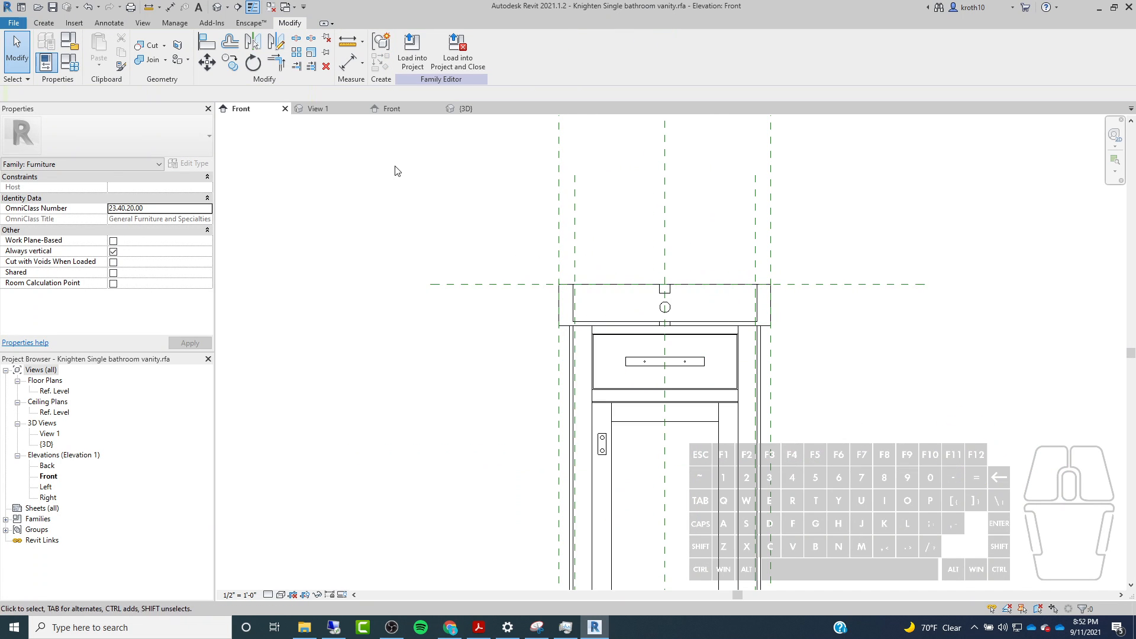
pyautogui.click(206, 40)
pyautogui.scroll(2, 543, 298)
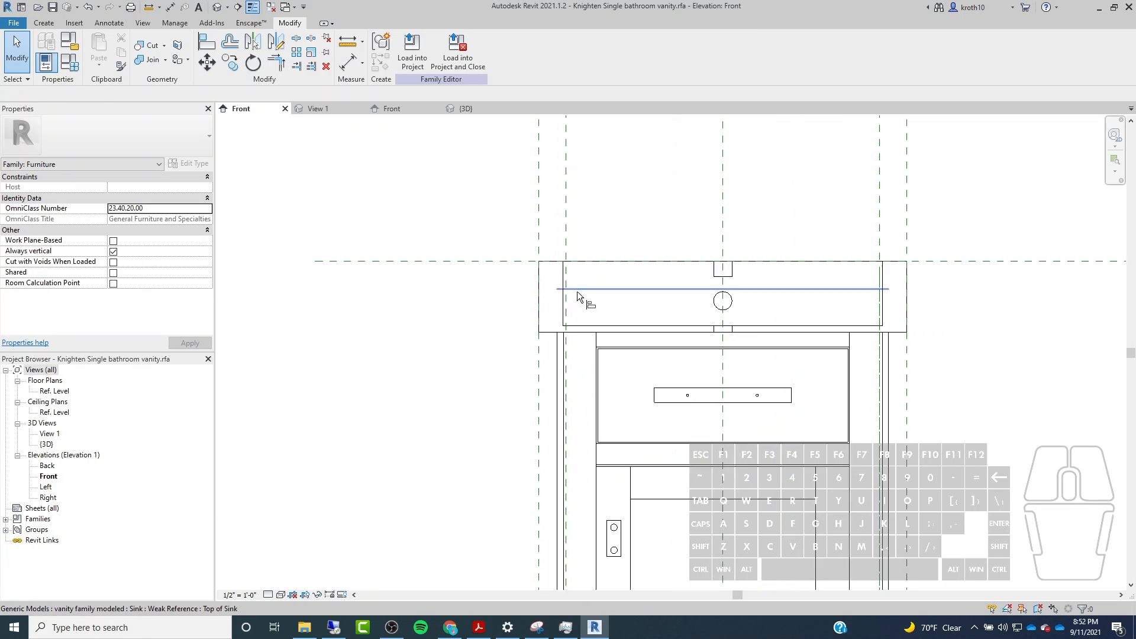
pyautogui.click(566, 211)
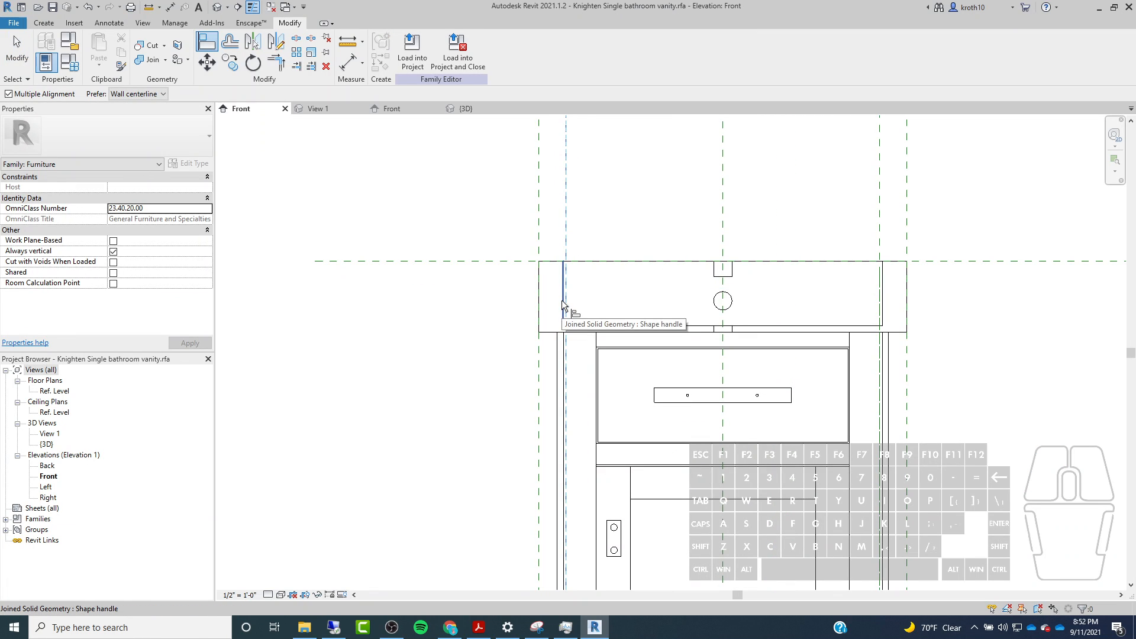
pyautogui.click(562, 300)
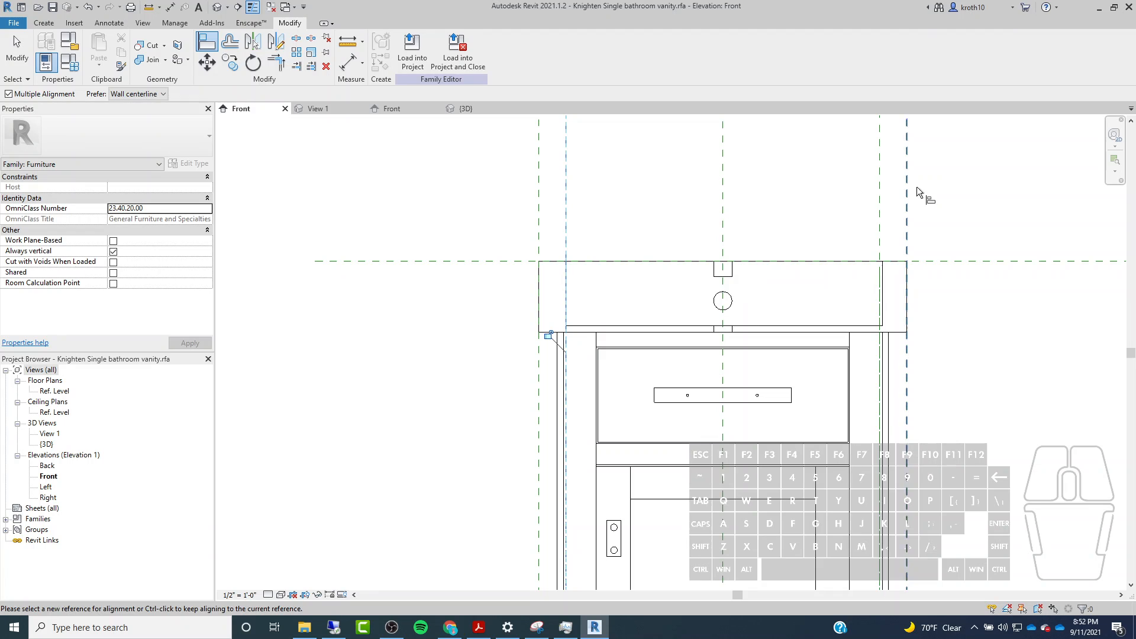
pyautogui.press('Escape')
pyautogui.click(886, 236)
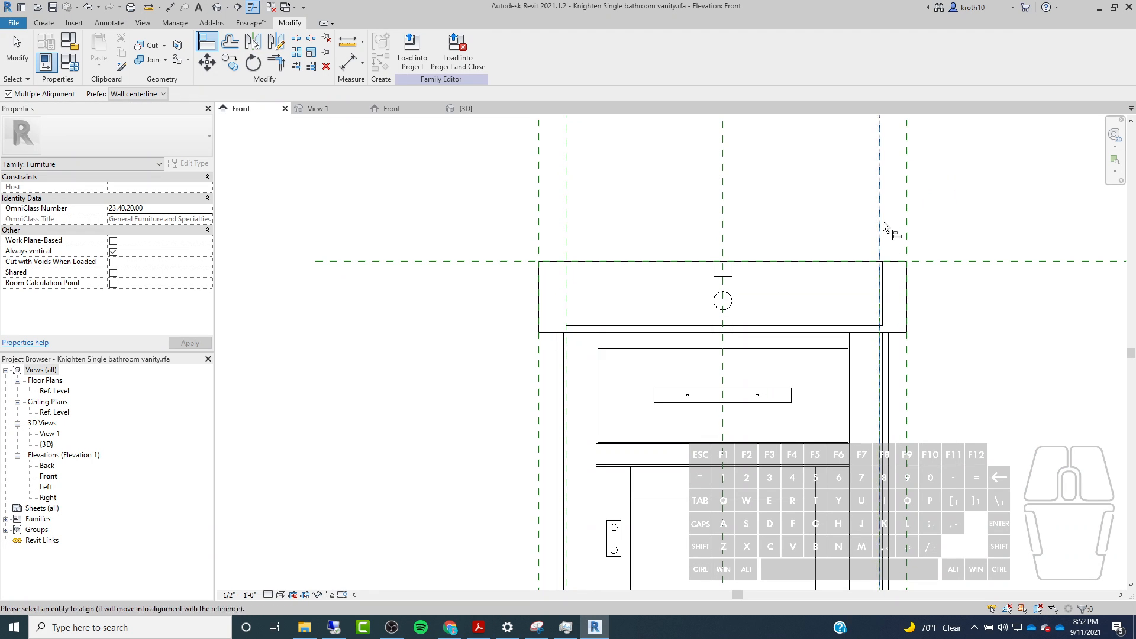
pyautogui.click(882, 305)
pyautogui.click(898, 372)
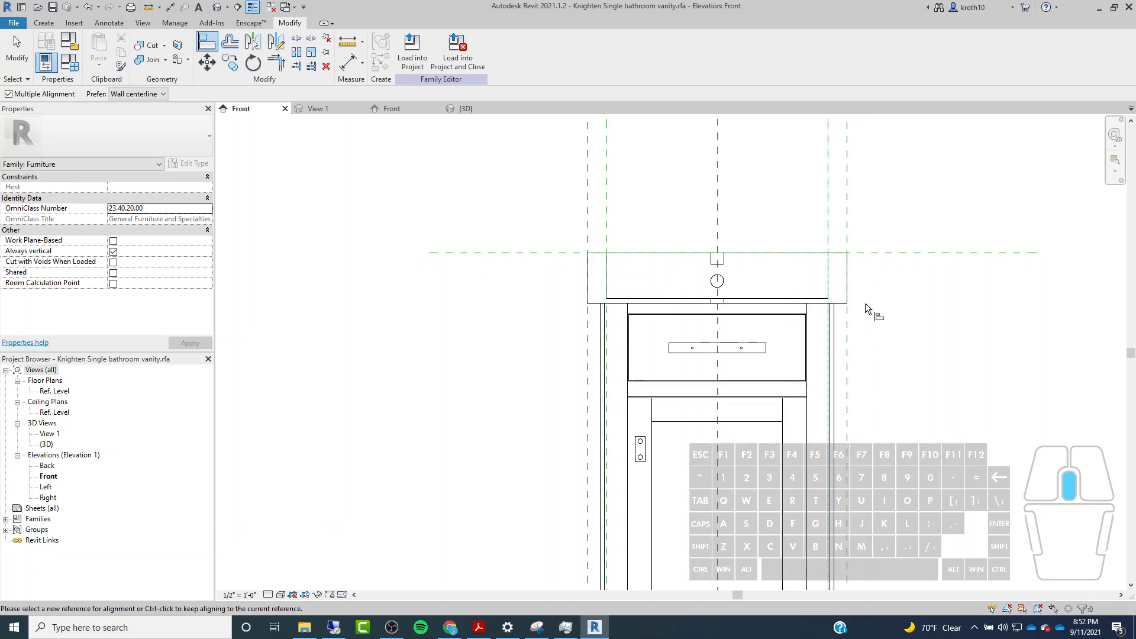
pyautogui.scroll(-2, 819, 266)
pyautogui.scroll(-1, 678, 220)
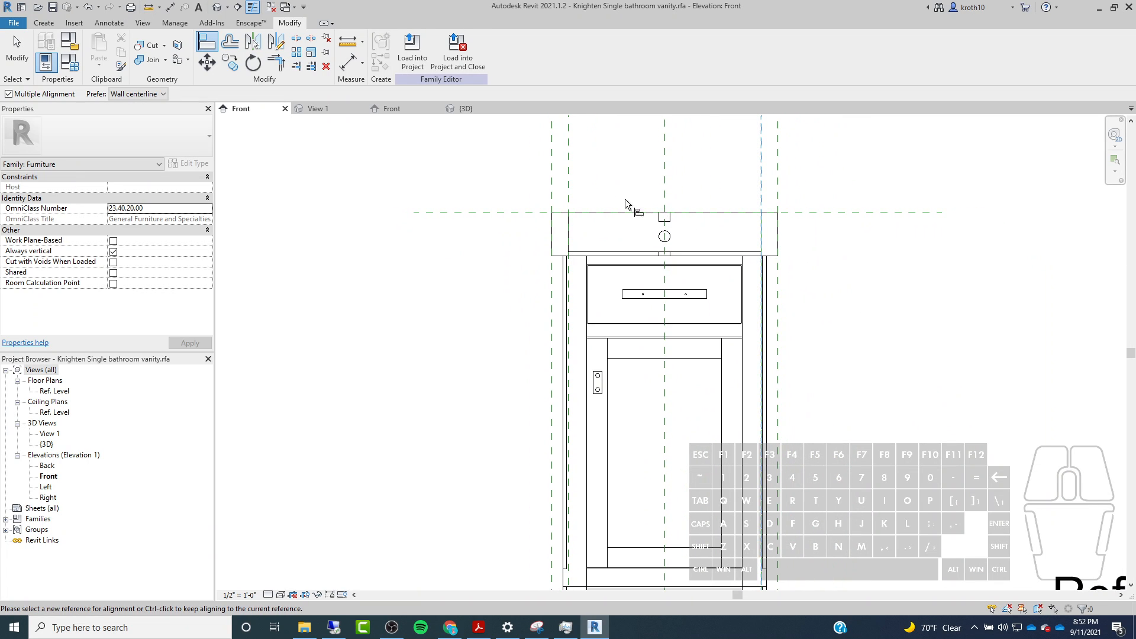
pyautogui.scroll(1, 554, 186)
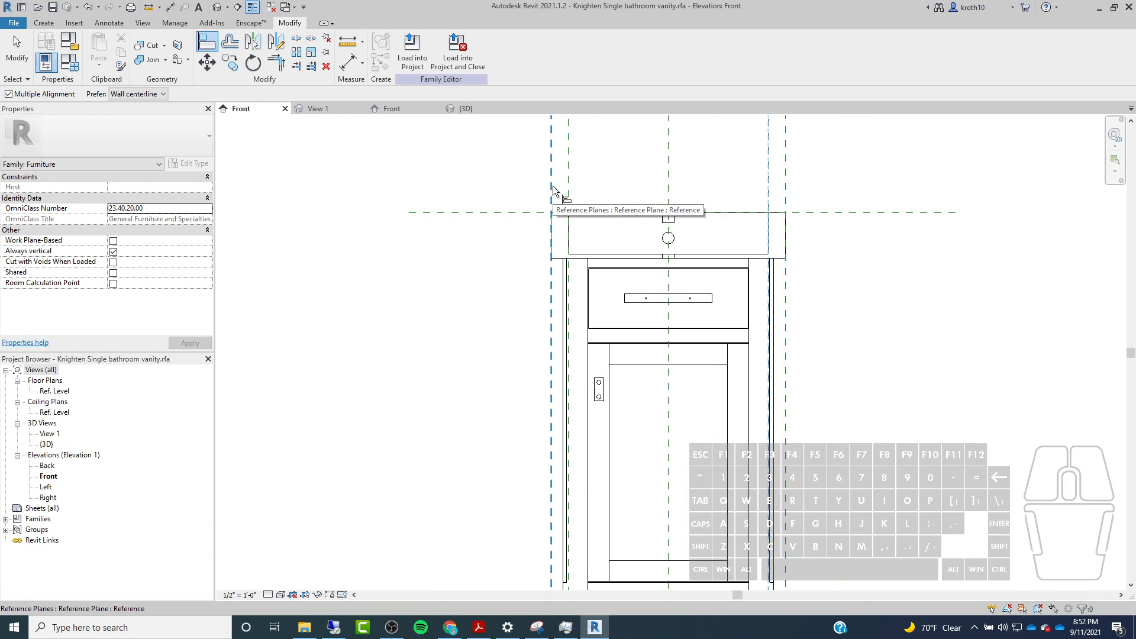
pyautogui.scroll(2, 547, 197)
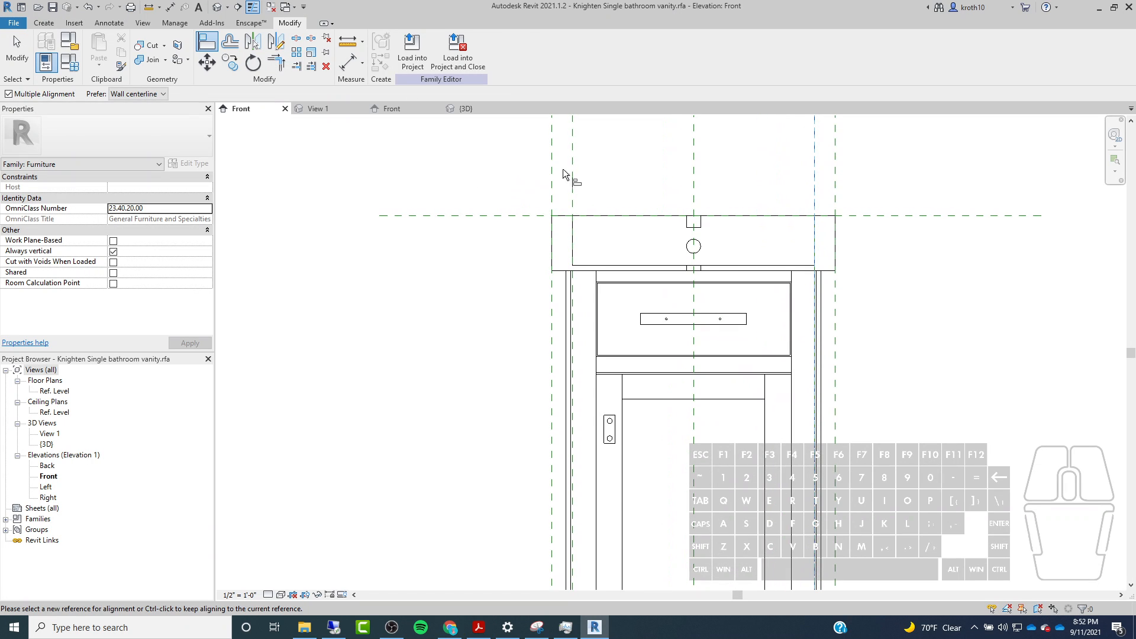
pyautogui.click(550, 169)
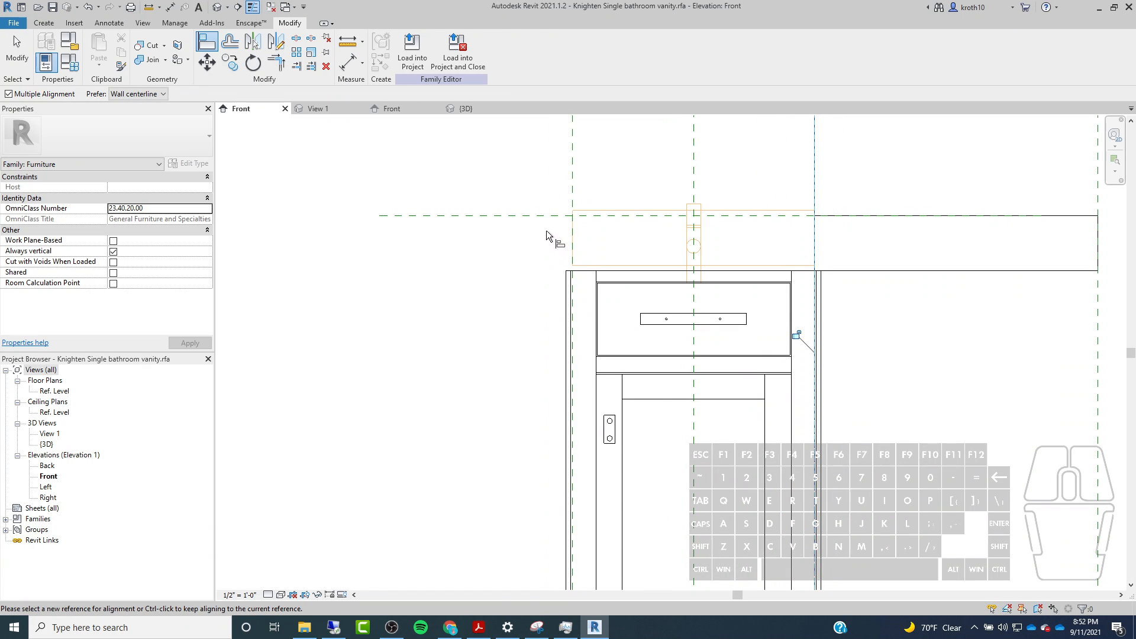
pyautogui.press('Escape')
pyautogui.press('Escape')
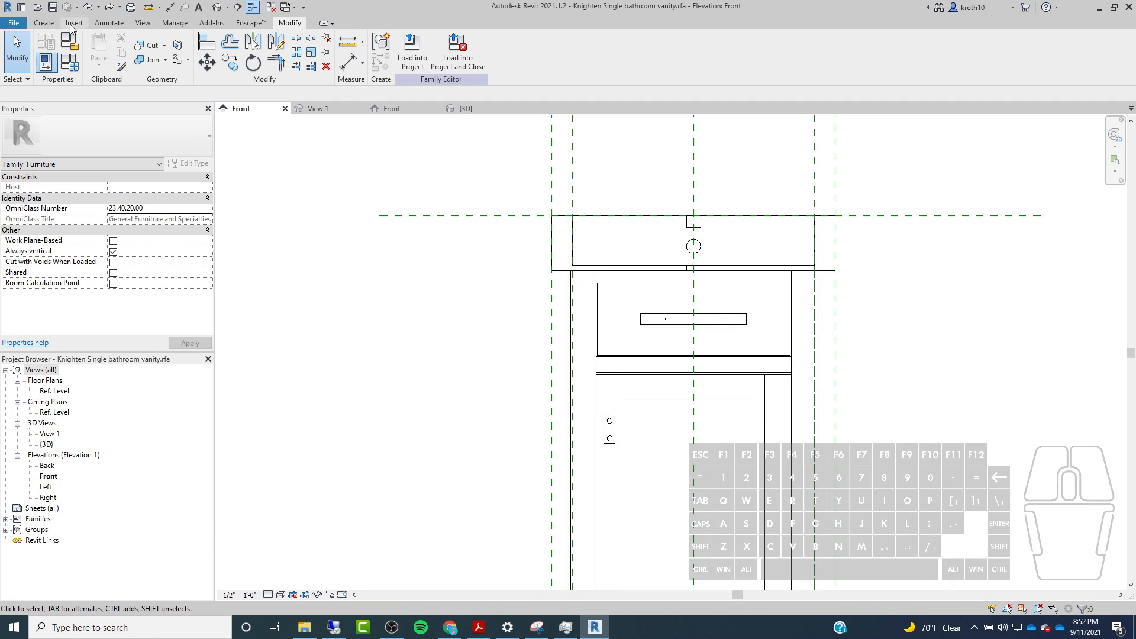
# Dimension the gap between the left outer and left inner reference planes above the sink, and lock it.
pyautogui.click(108, 23)
pyautogui.click(73, 45)
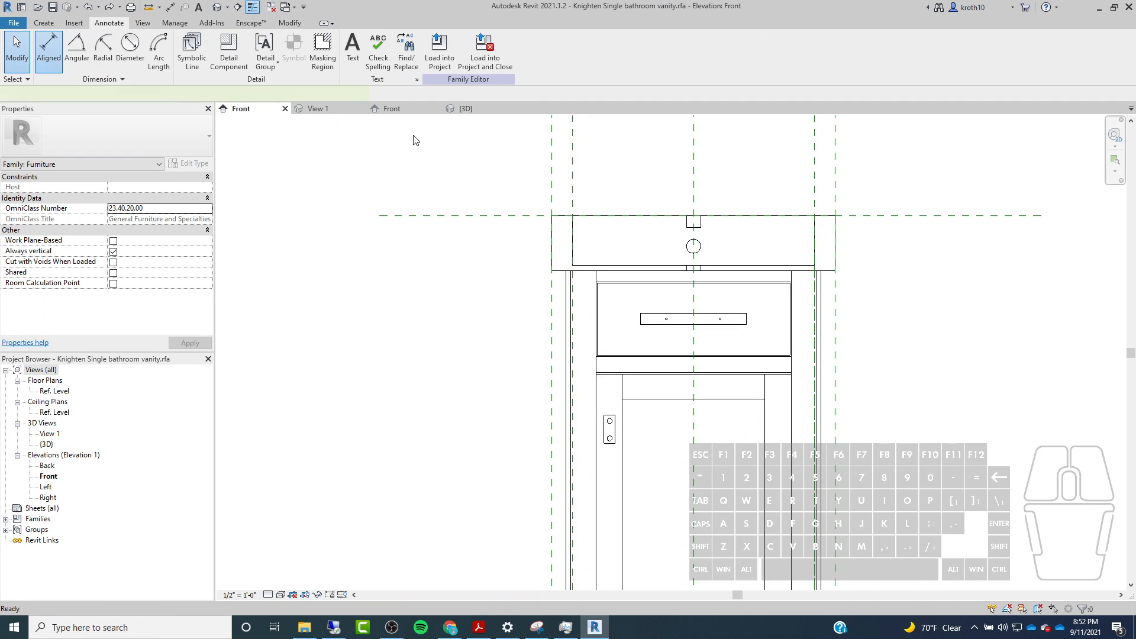
pyautogui.click(552, 166)
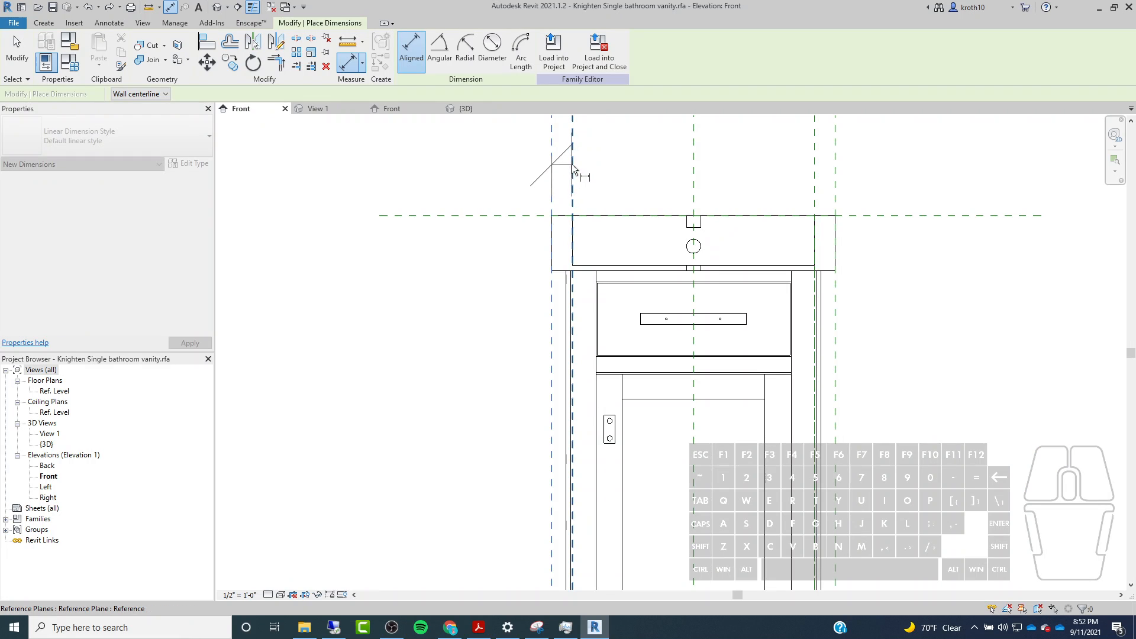
pyautogui.click(572, 164)
pyautogui.click(569, 172)
pyautogui.moveTo(528, 323); pyautogui.dragTo(497, 426, button='middle')
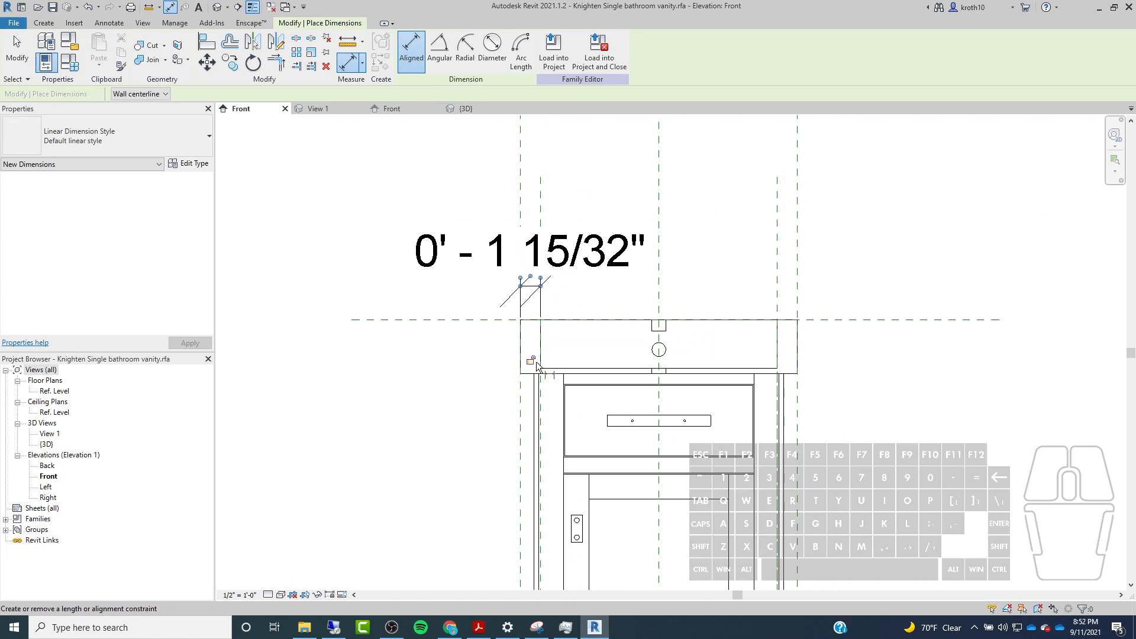
pyautogui.click(530, 360)
# Dimension and lock the matching gap between the right inner and right outer reference planes.
pyautogui.click(777, 248)
pyautogui.click(797, 268)
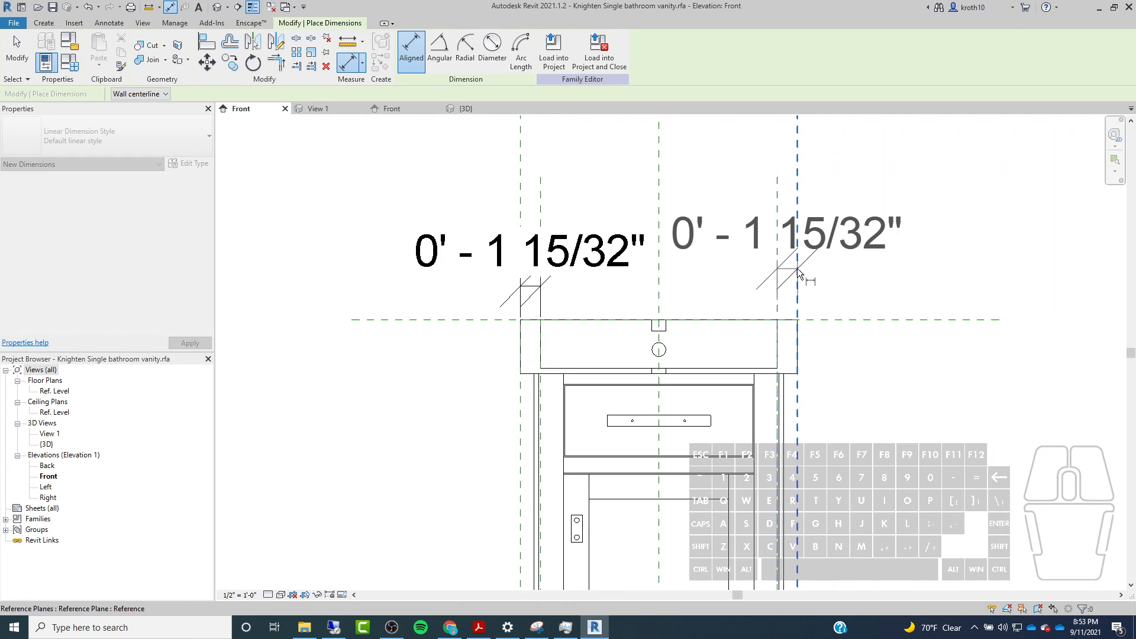
pyautogui.click(729, 286)
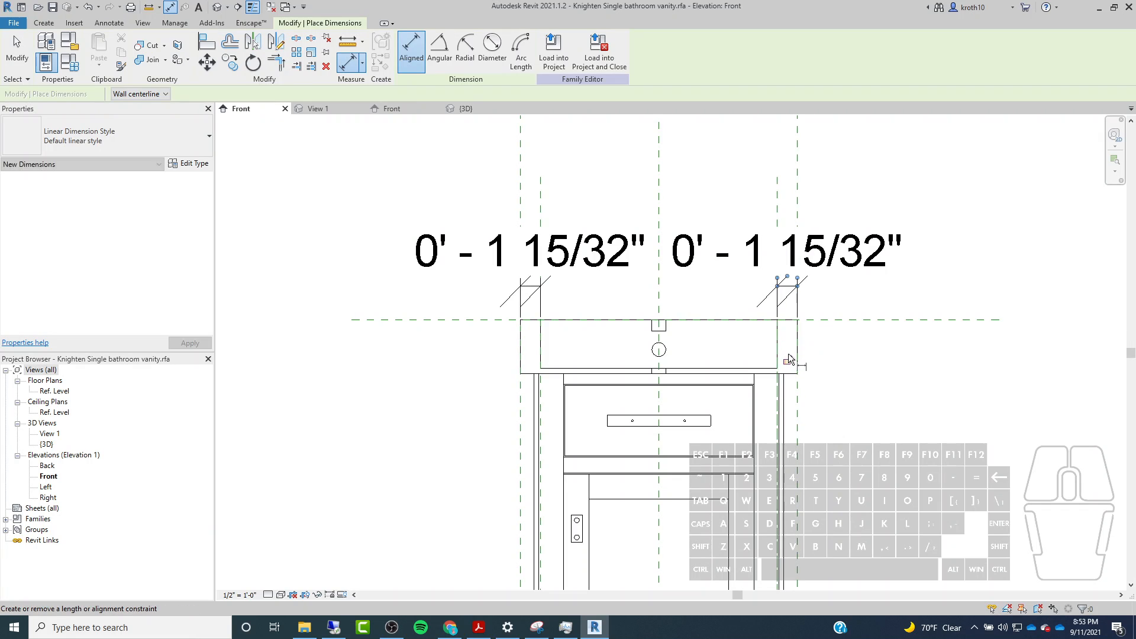
pyautogui.press('Escape')
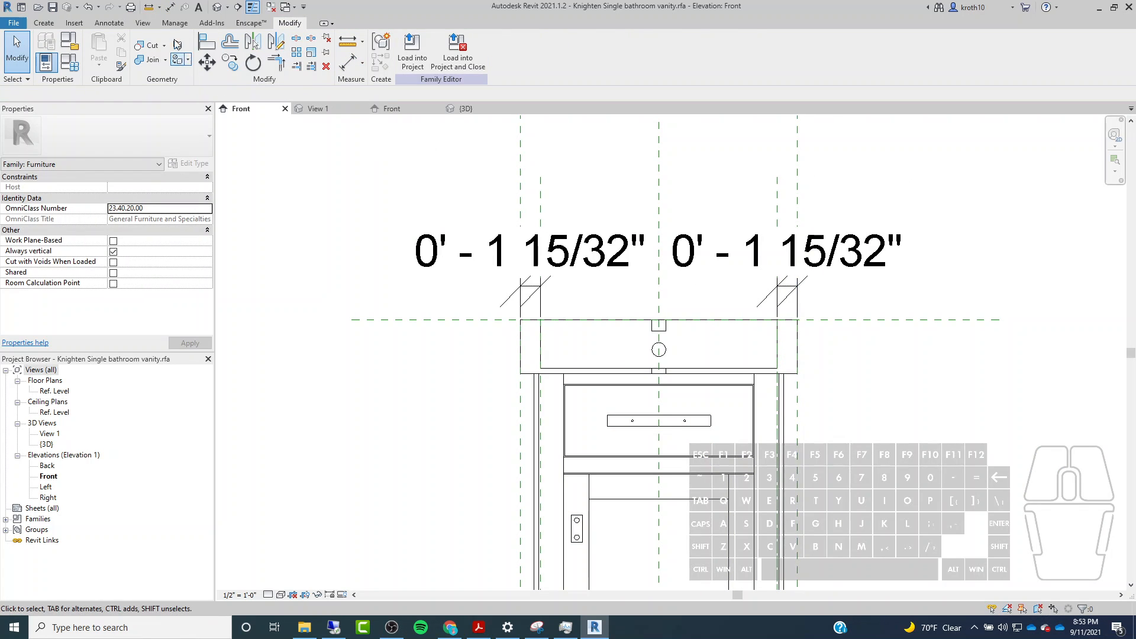
# Dimension across the left outer, center and right outer reference planes and make the two segments equal.
pyautogui.click(107, 24)
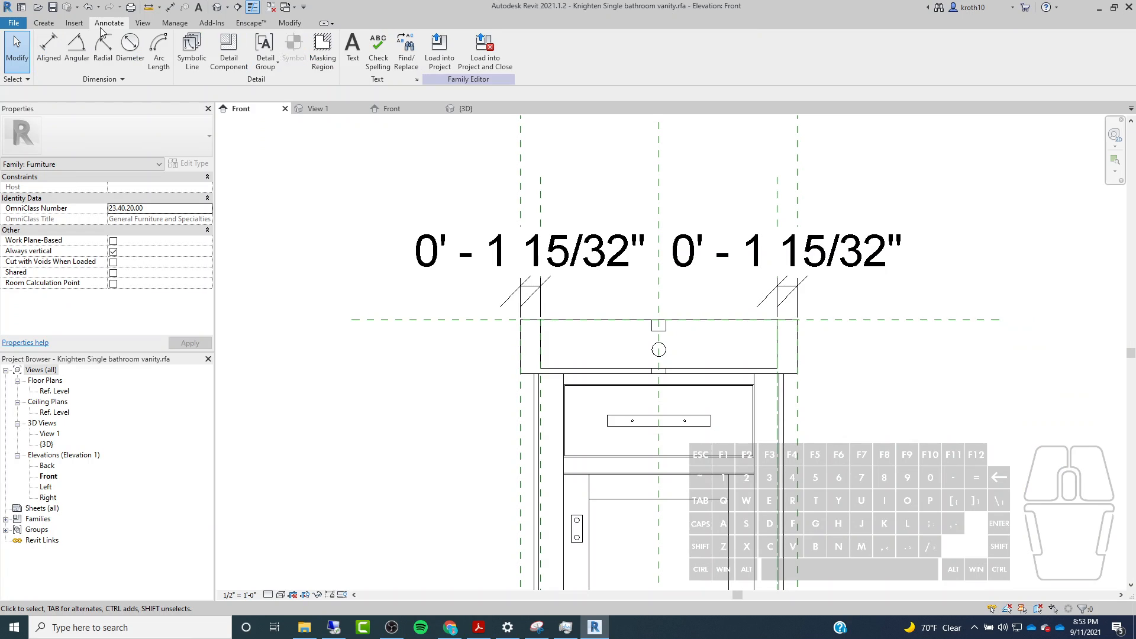
pyautogui.click(47, 50)
pyautogui.click(522, 168)
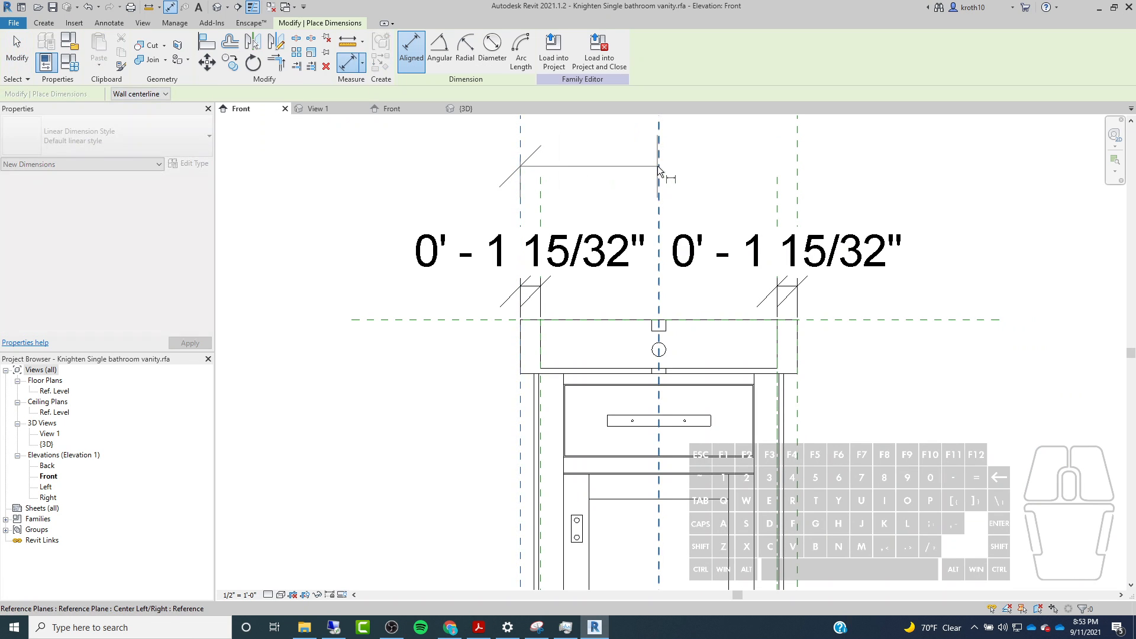
pyautogui.click(658, 168)
pyautogui.click(797, 171)
pyautogui.scroll(-3, 756, 249)
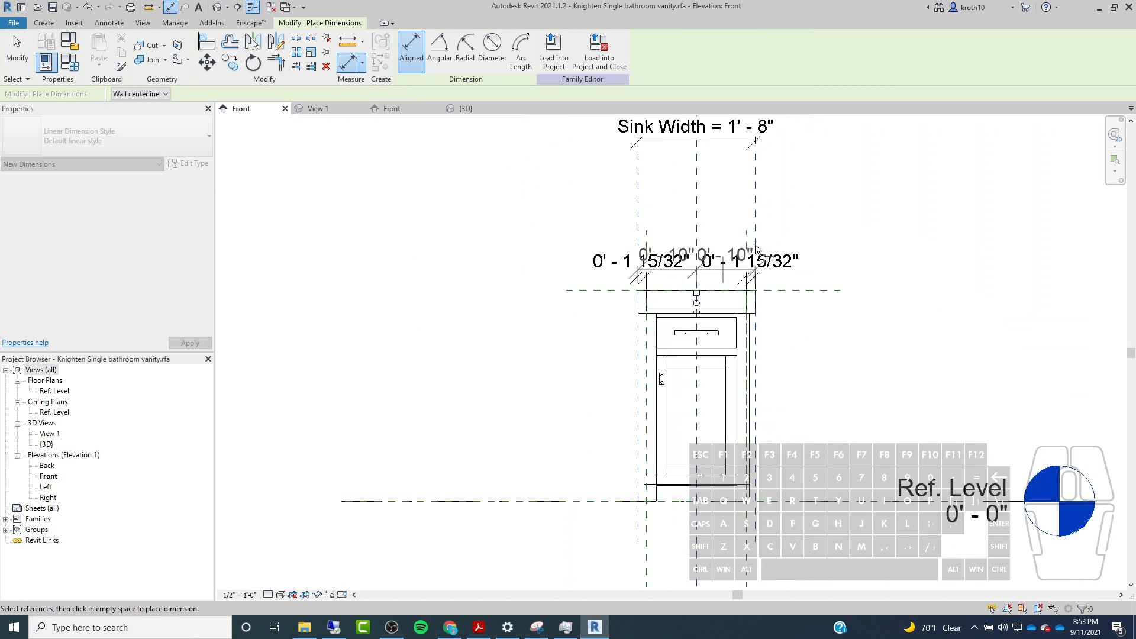
pyautogui.click(842, 212)
pyautogui.click(697, 144)
pyautogui.press('Escape')
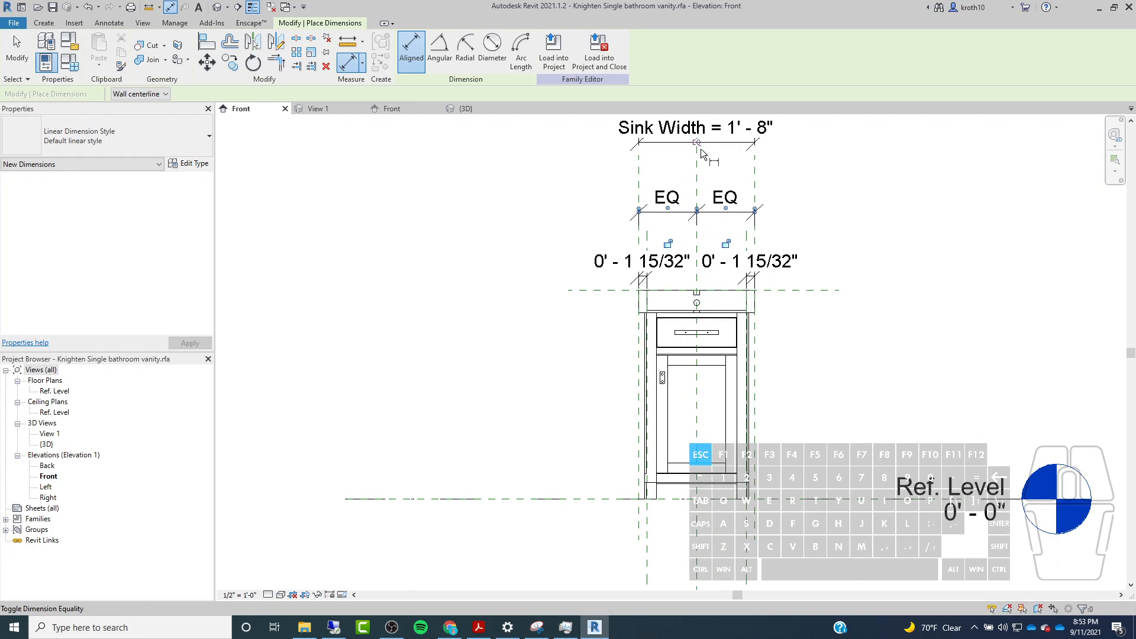
pyautogui.press('Escape')
# Align the right outer reference plane to the cabinet's right side, removing the conflicting constraints.
pyautogui.scroll(2, 754, 187)
pyautogui.scroll(2, 733, 249)
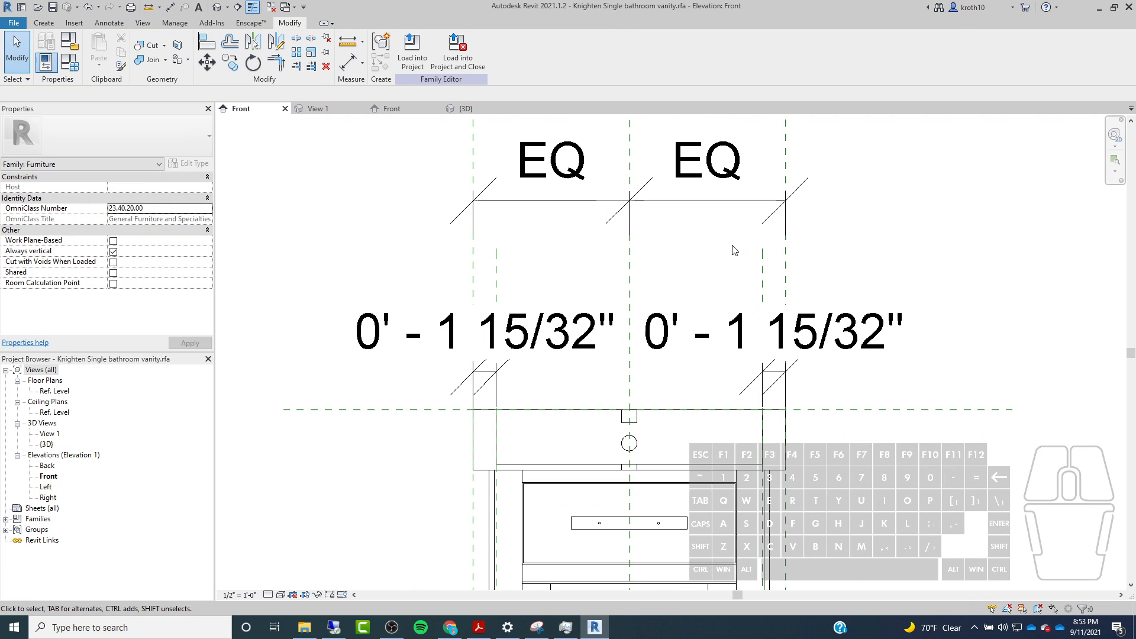
pyautogui.click(786, 273)
pyautogui.scroll(-2, 775, 331)
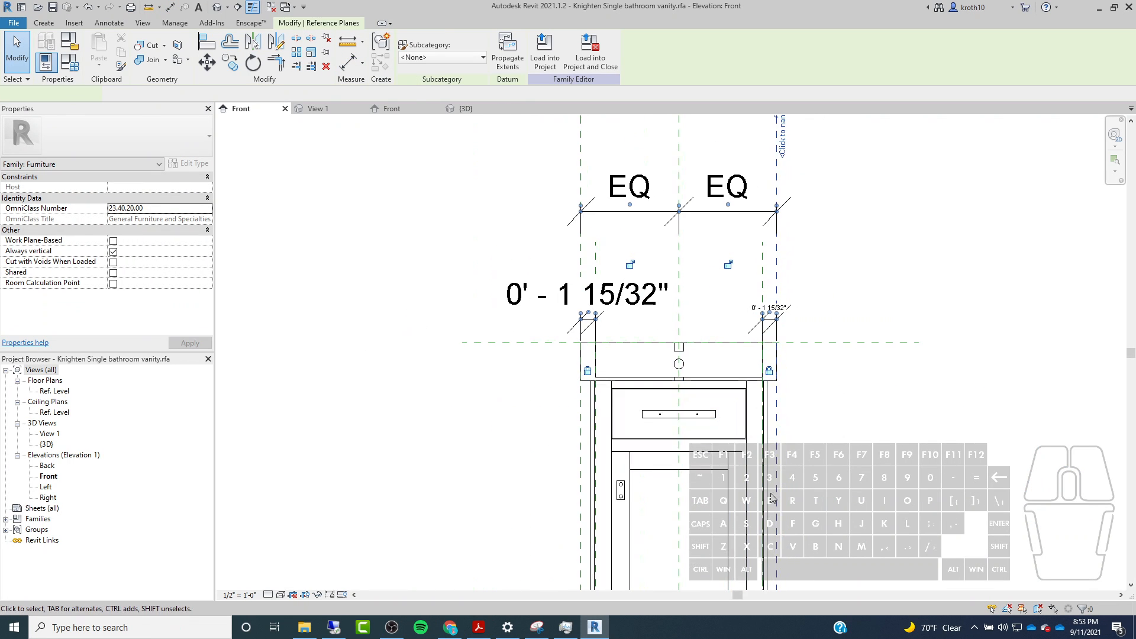
pyautogui.scroll(2, 772, 499)
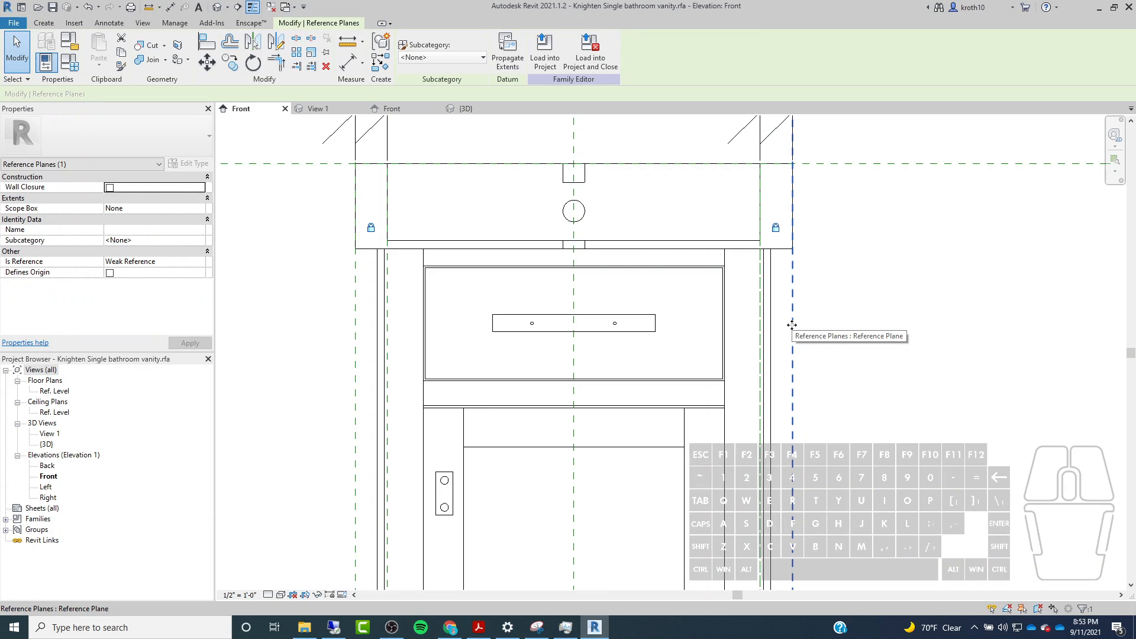
pyautogui.click(206, 40)
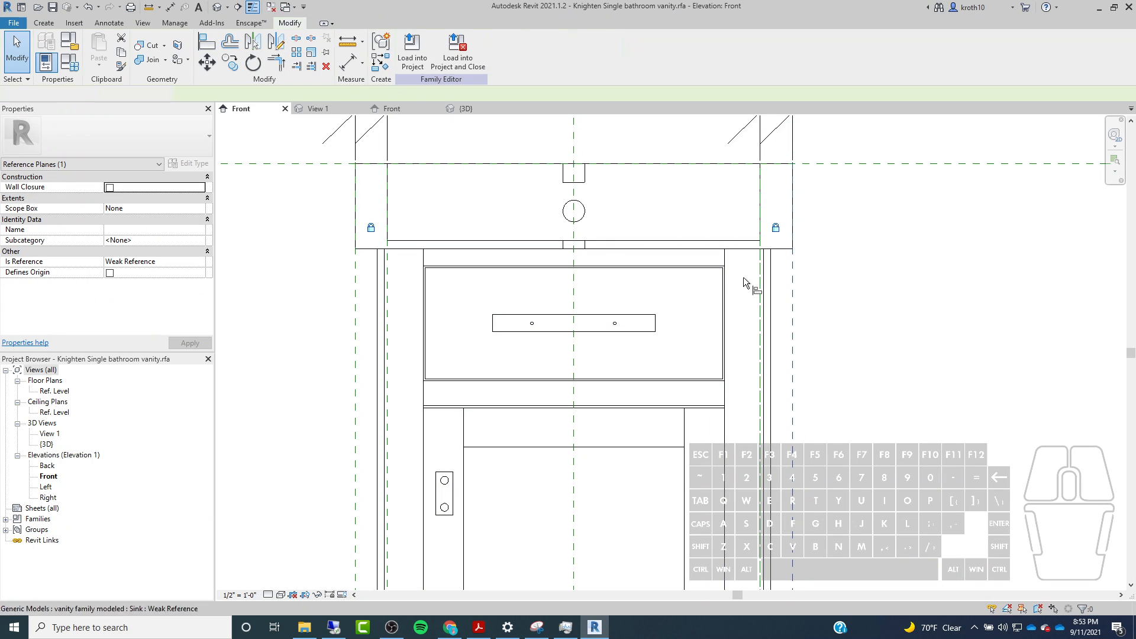
pyautogui.click(772, 313)
pyautogui.click(793, 300)
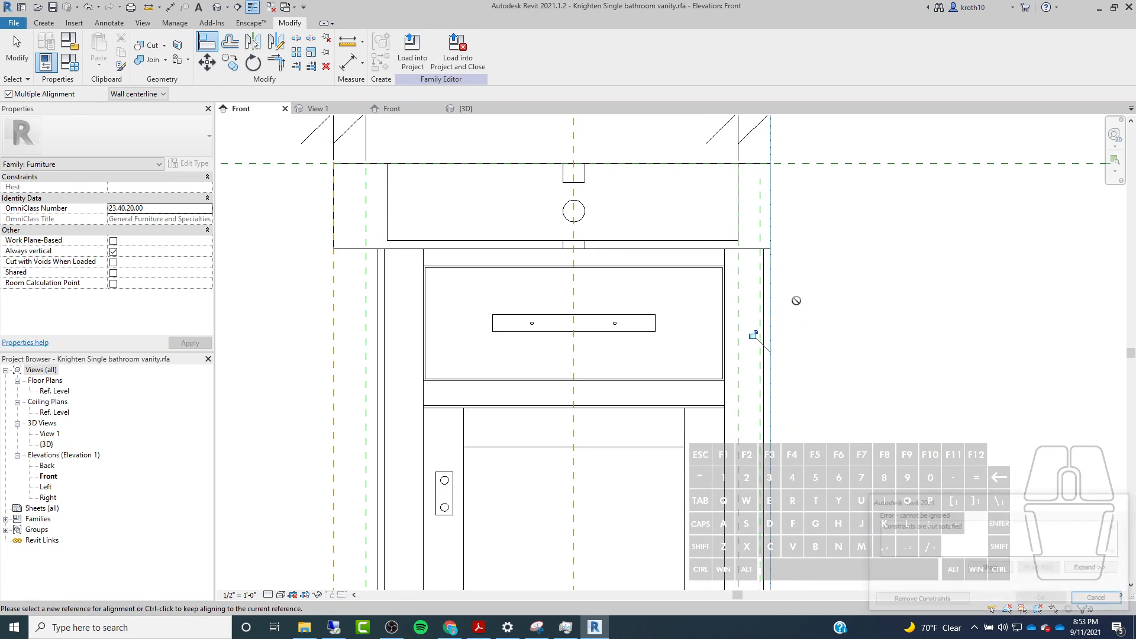
pyautogui.scroll(-3, 758, 384)
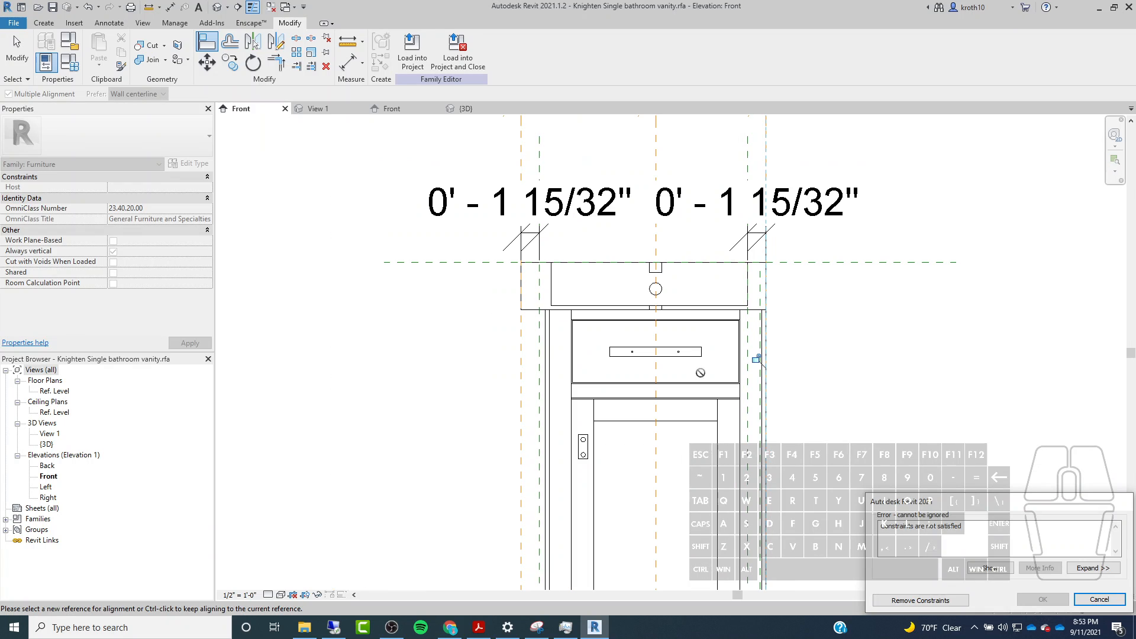
pyautogui.click(946, 600)
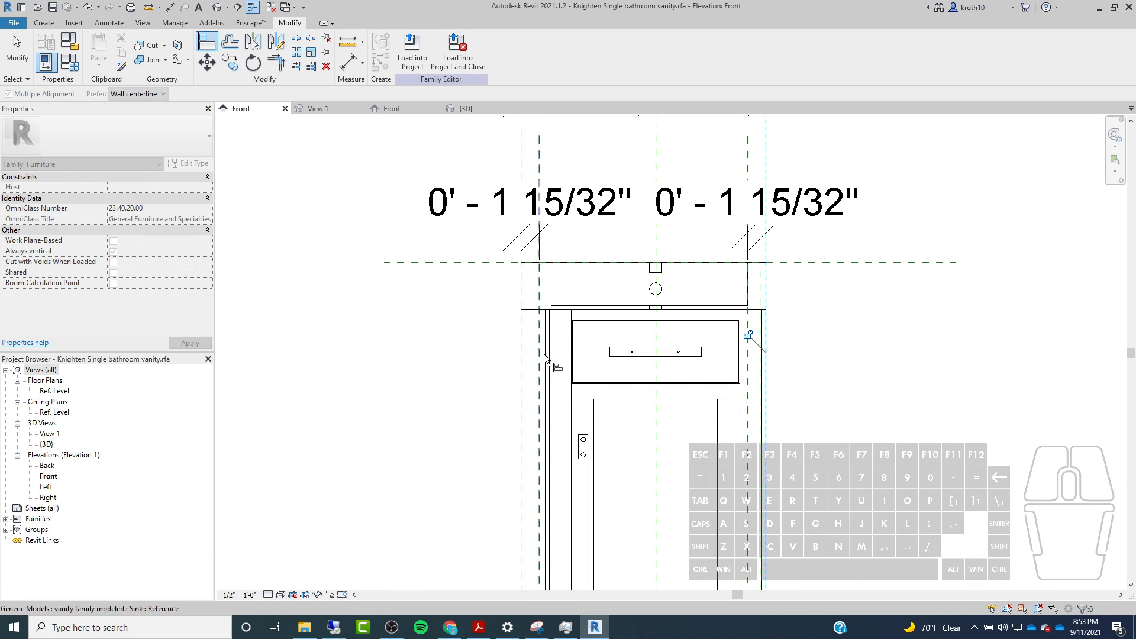
pyautogui.scroll(2, 512, 338)
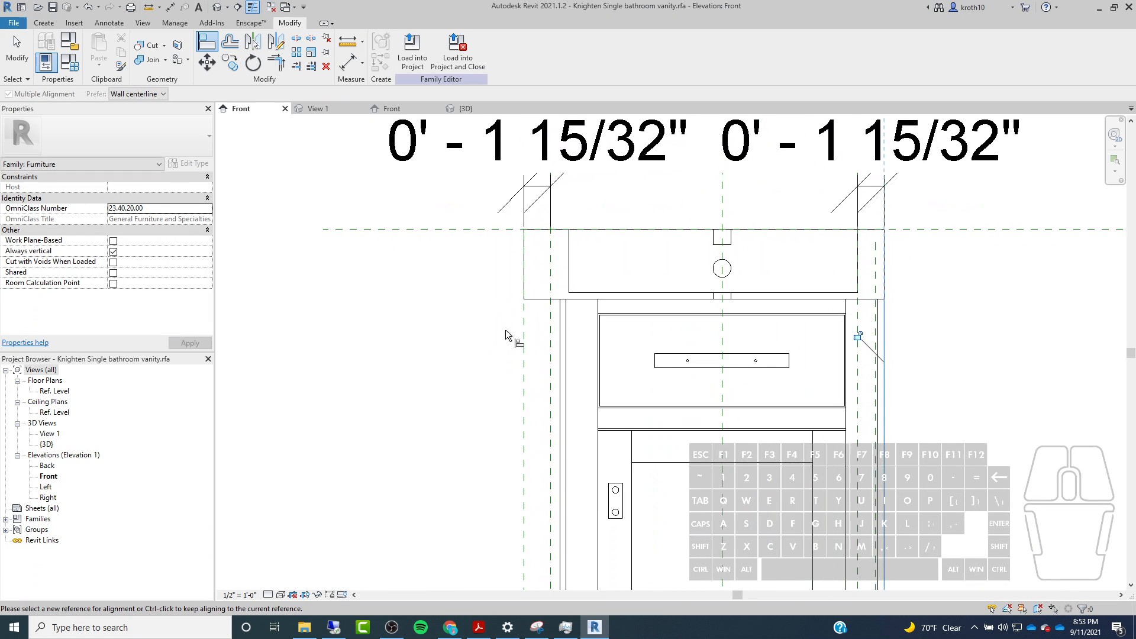
pyautogui.click(562, 345)
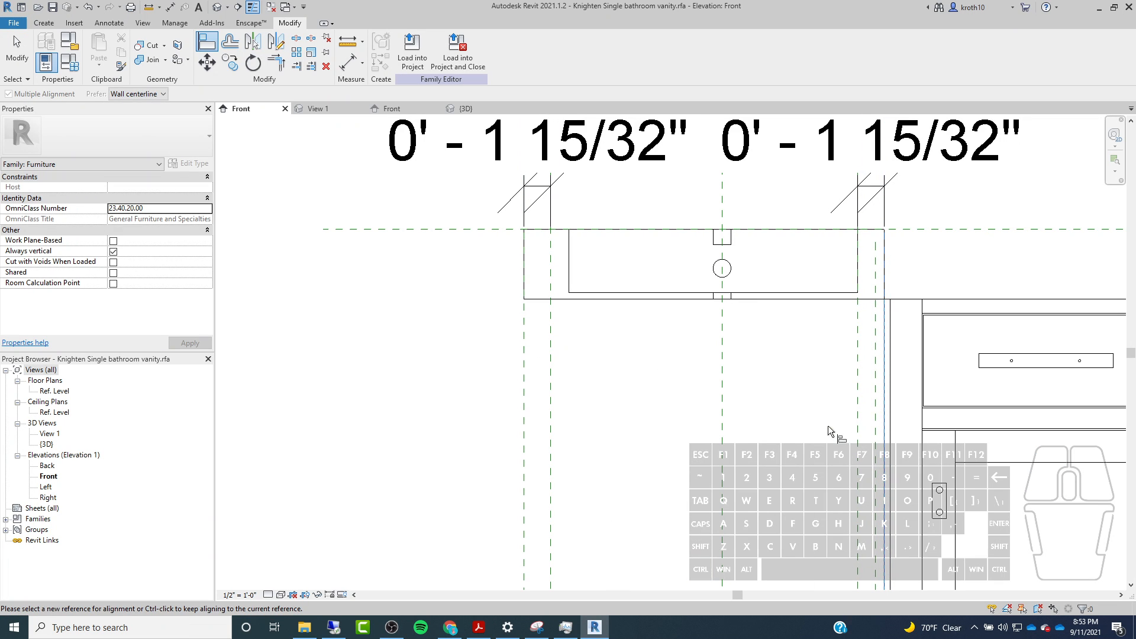
pyautogui.hotkey('ctrl', 'z')
# Align the left outer reference plane to the cabinet's left side.
pyautogui.click(556, 339)
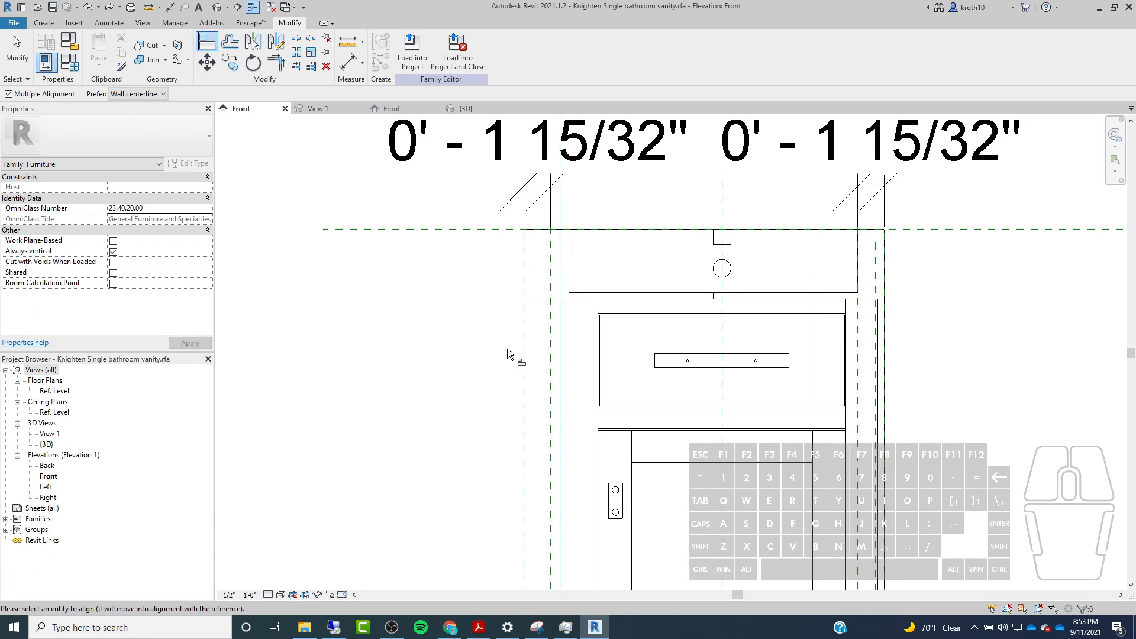
pyautogui.click(523, 341)
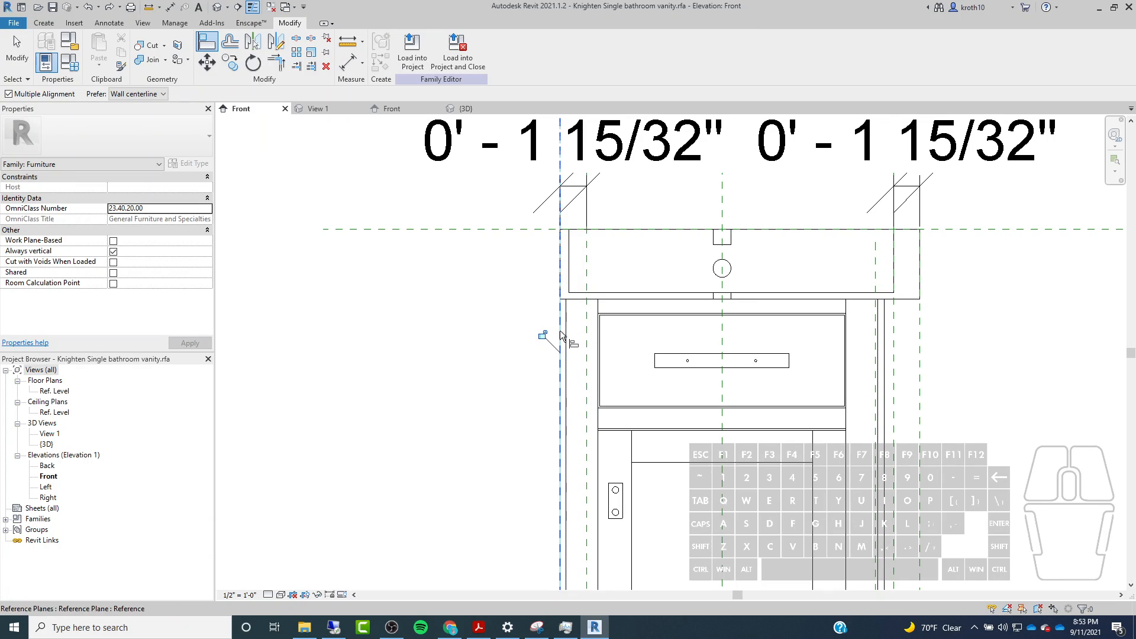
pyautogui.scroll(-1, 561, 336)
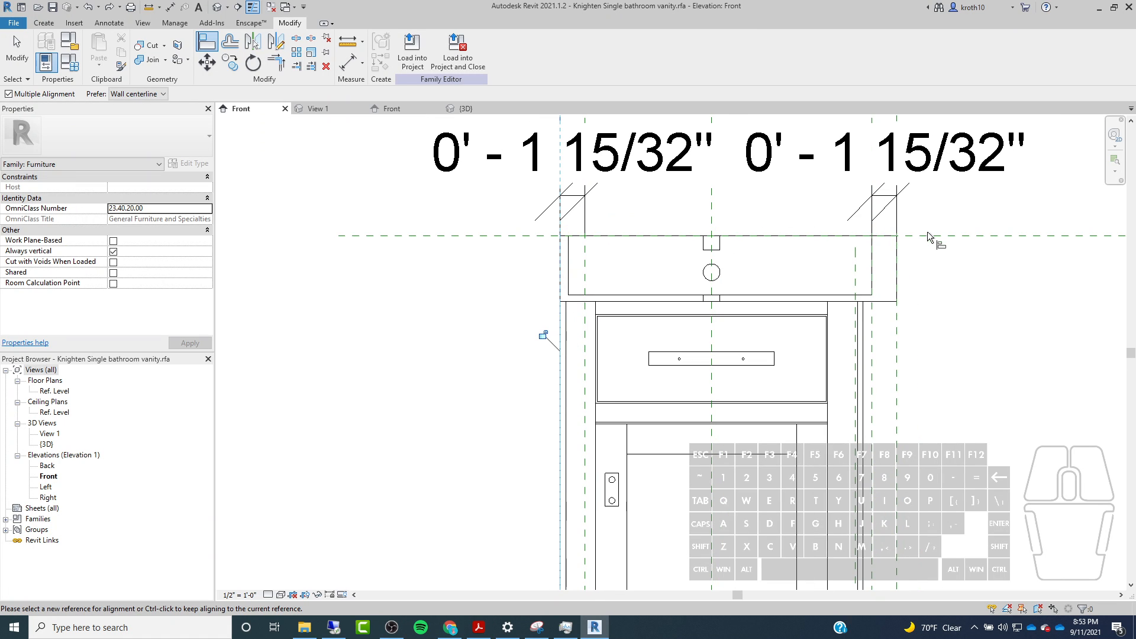
pyautogui.press('Escape')
pyautogui.press('Escape')
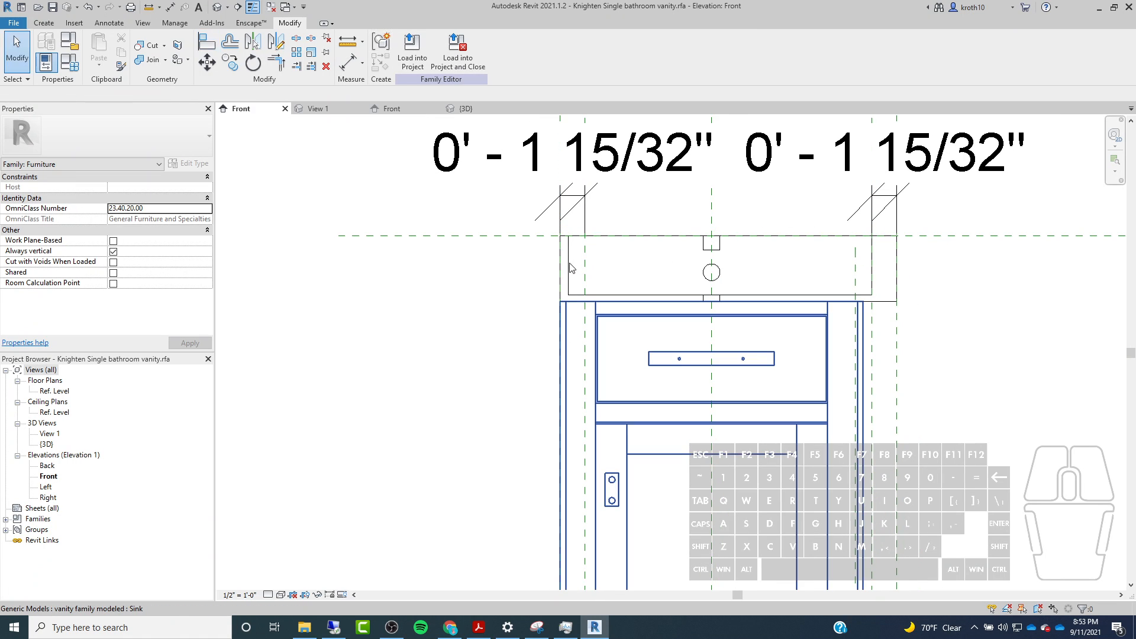
# Try to move the right outer reference plane inward toward the cabinet's right side.
pyautogui.click(568, 268)
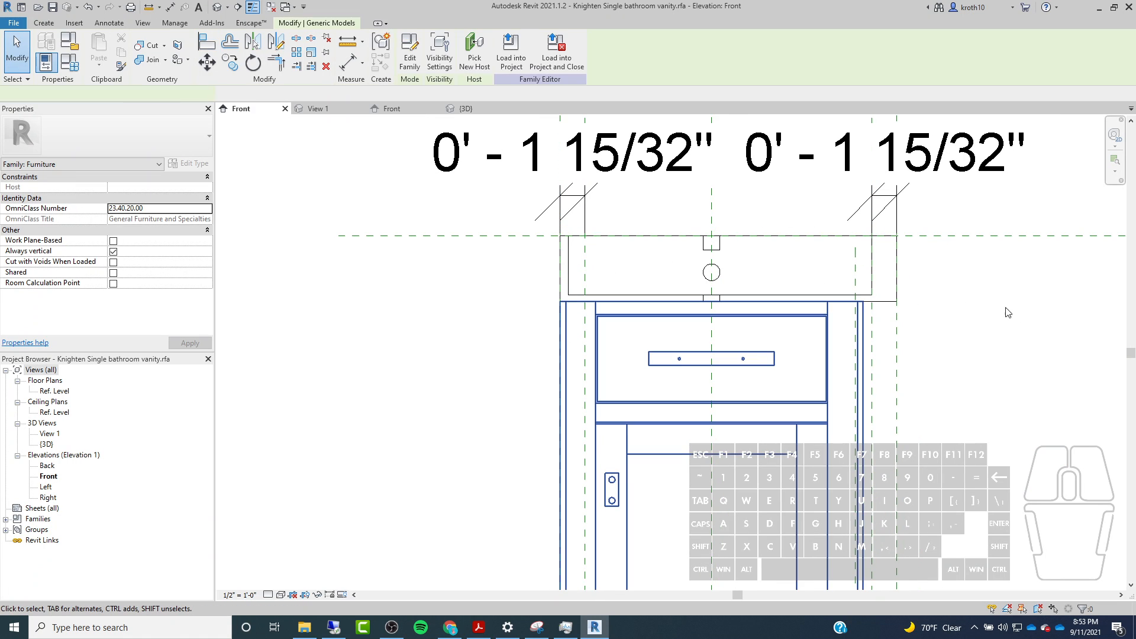
pyautogui.click(898, 287)
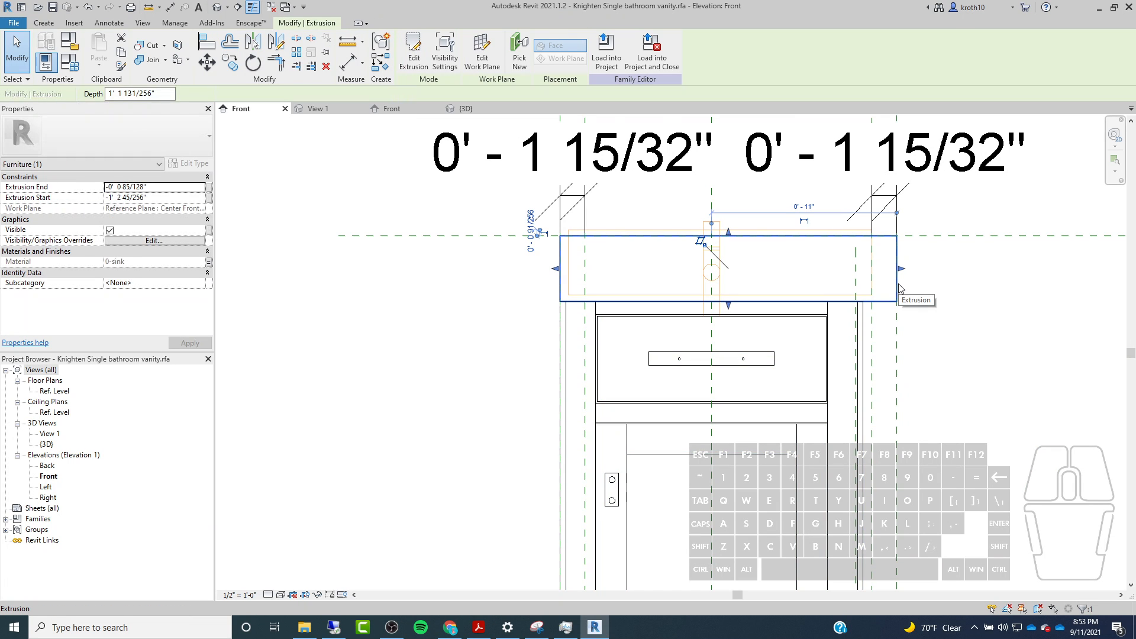
pyautogui.scroll(-2, 747, 225)
pyautogui.scroll(2, 830, 283)
pyautogui.click(855, 304)
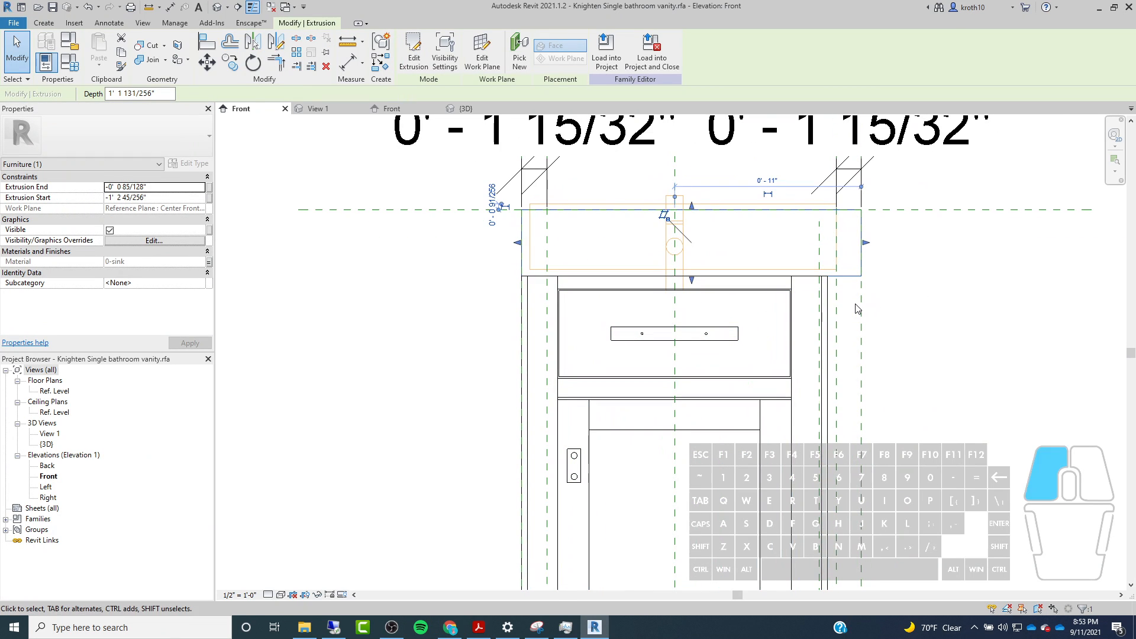
pyautogui.moveTo(861, 304)
pyautogui.mouseDown()
pyautogui.moveTo(870, 304)
pyautogui.moveTo(851, 305)
pyautogui.mouseUp()
pyautogui.scroll(-3, 794, 344)
pyautogui.moveTo(758, 284); pyautogui.dragTo(728, 335, button='middle')
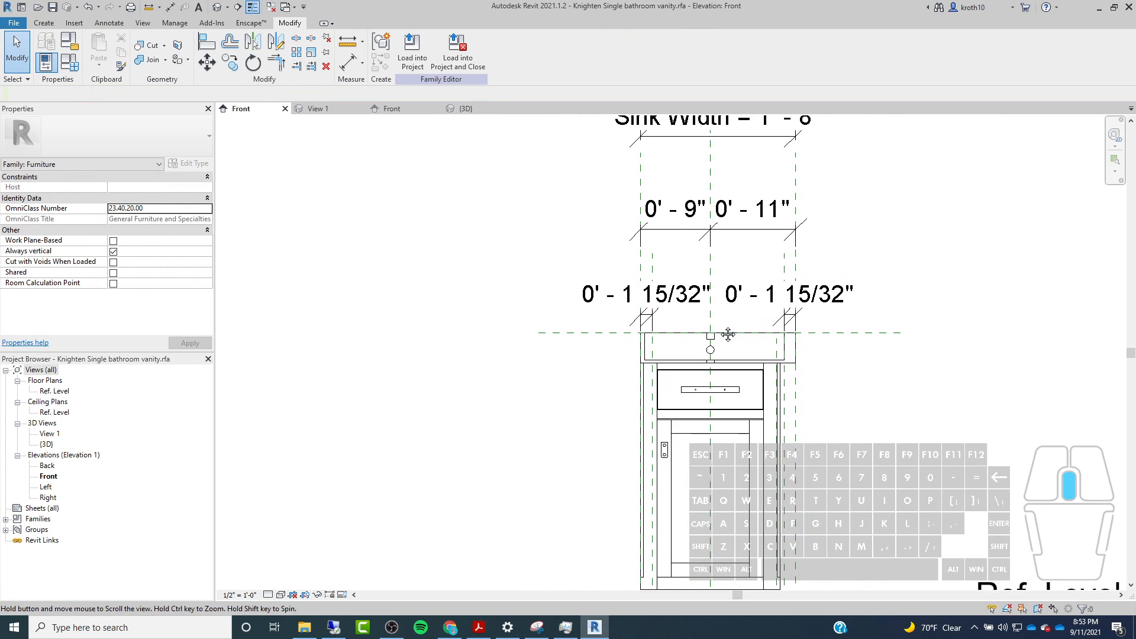
# Delete the two-segment dimension across the center reference plane and the Sink Width dimension.
pyautogui.click(734, 215)
pyautogui.press('Delete')
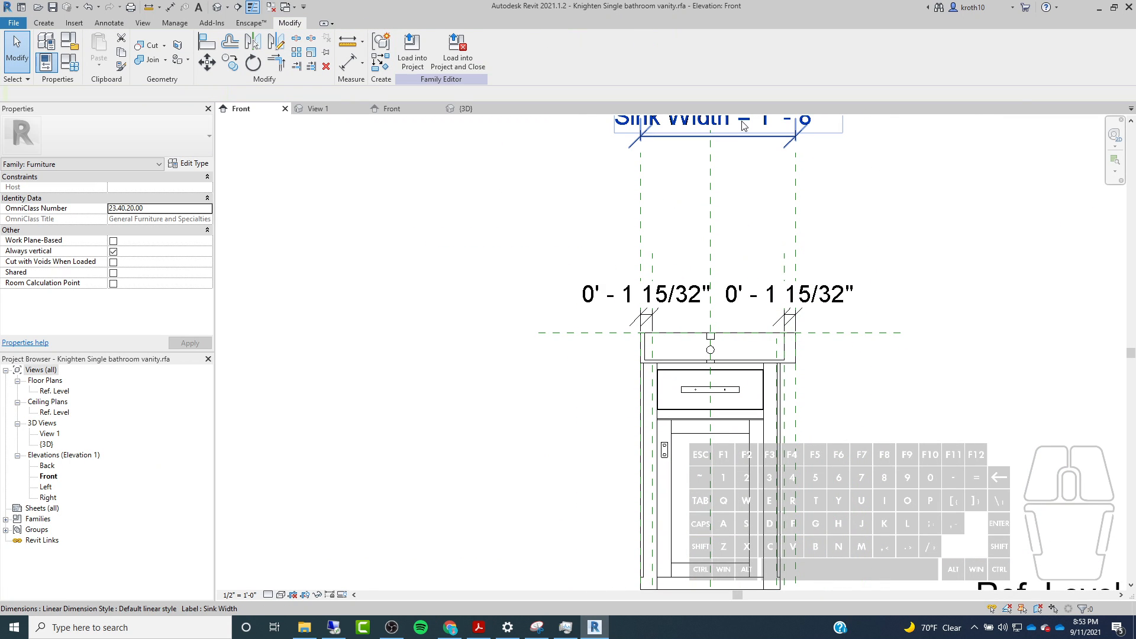
pyautogui.press('Delete')
# Move the right outer reference plane inward to the cabinet's right side, removing the conflicting constraints.
pyautogui.click(796, 398)
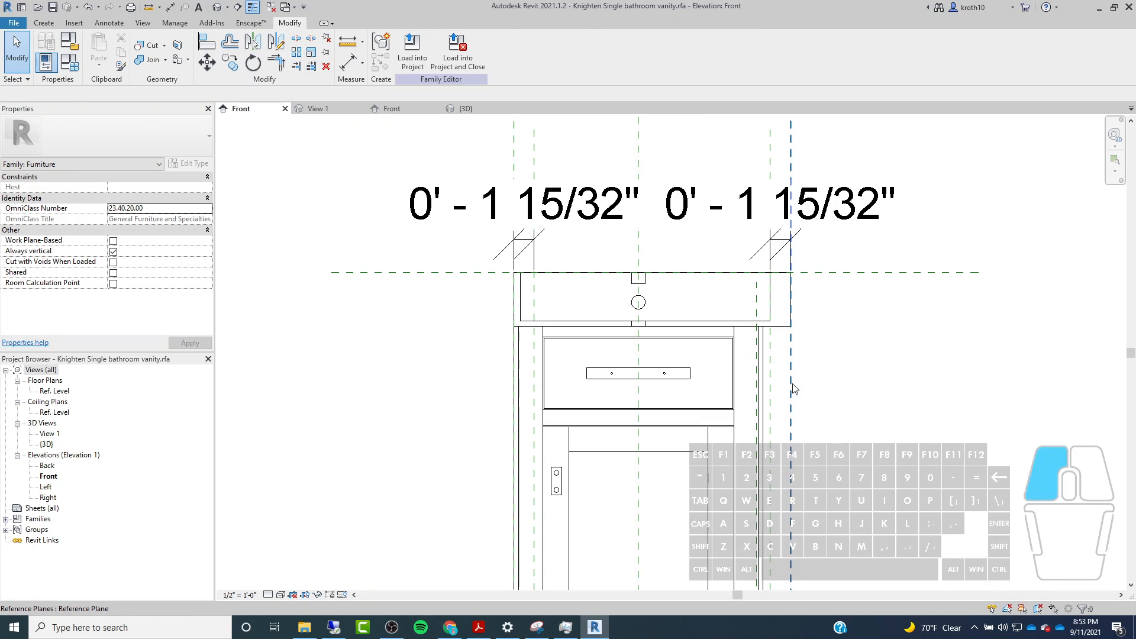
pyautogui.scroll(5, 796, 384)
pyautogui.moveTo(782, 344); pyautogui.dragTo(734, 332)
pyautogui.scroll(-2, 822, 295)
pyautogui.scroll(2, 825, 294)
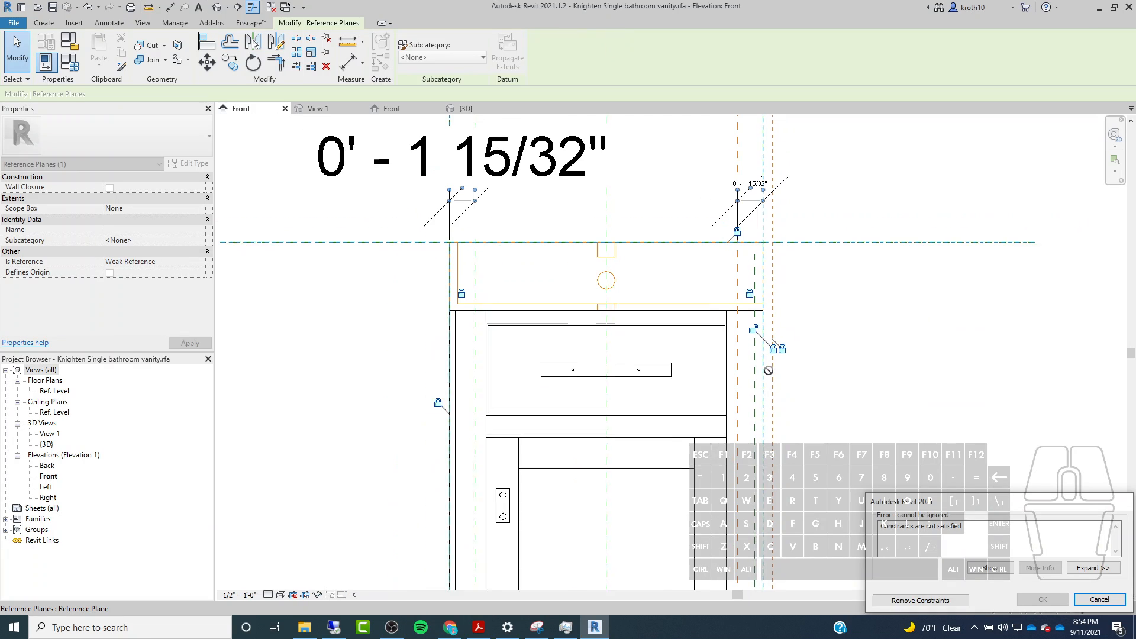
pyautogui.click(920, 600)
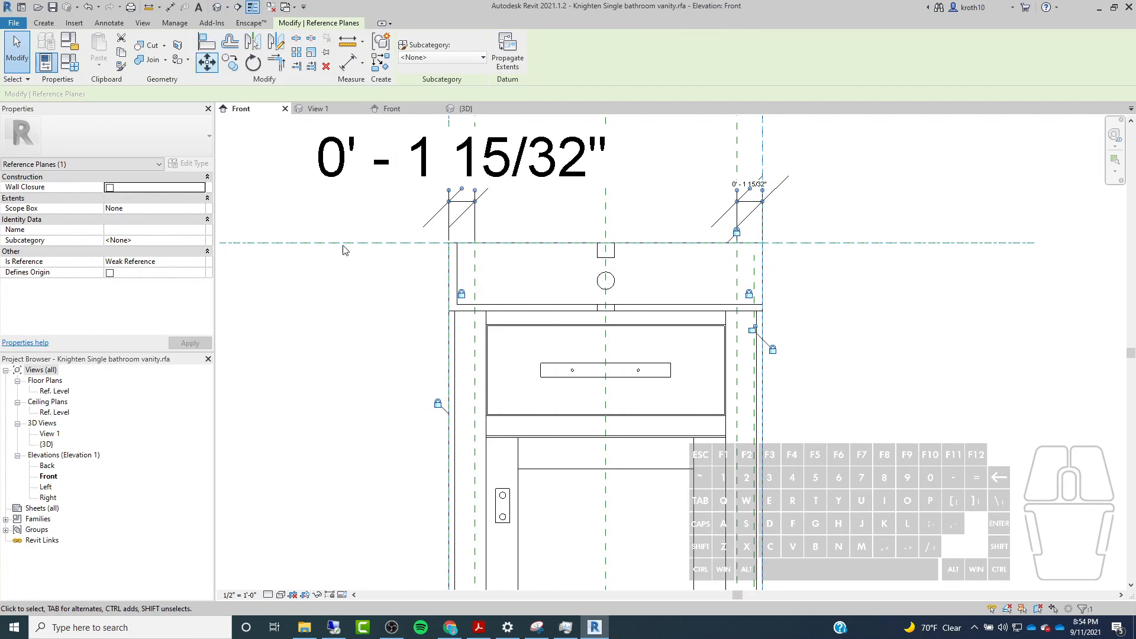
pyautogui.click(897, 445)
pyautogui.moveTo(541, 257); pyautogui.dragTo(608, 240, button='middle')
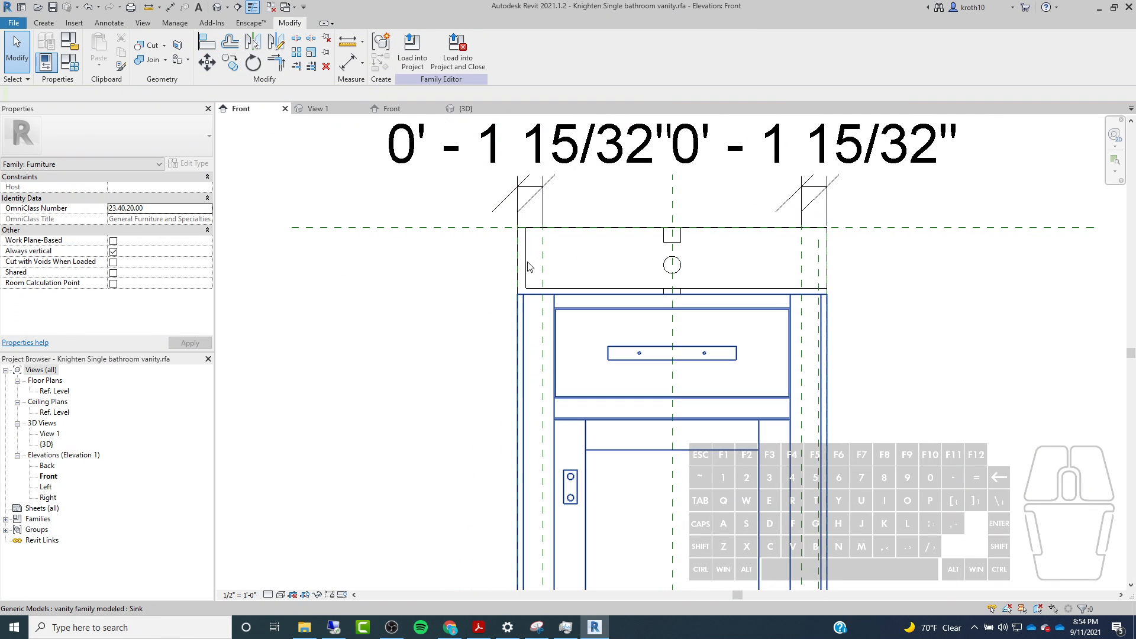
pyautogui.scroll(-5, 743, 242)
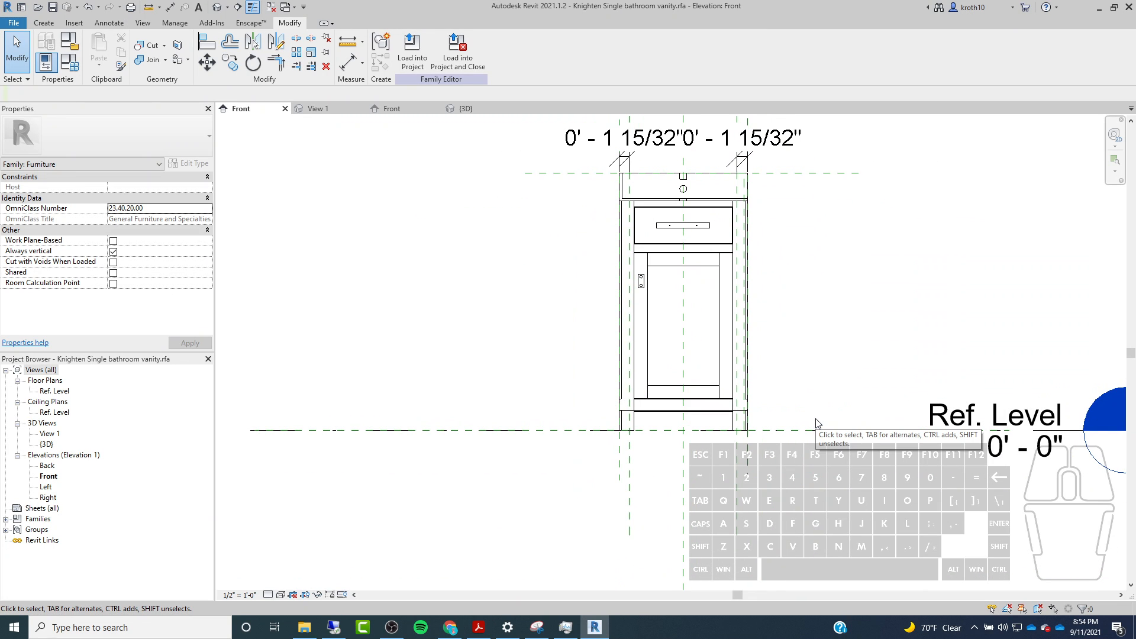
pyautogui.scroll(5, 739, 178)
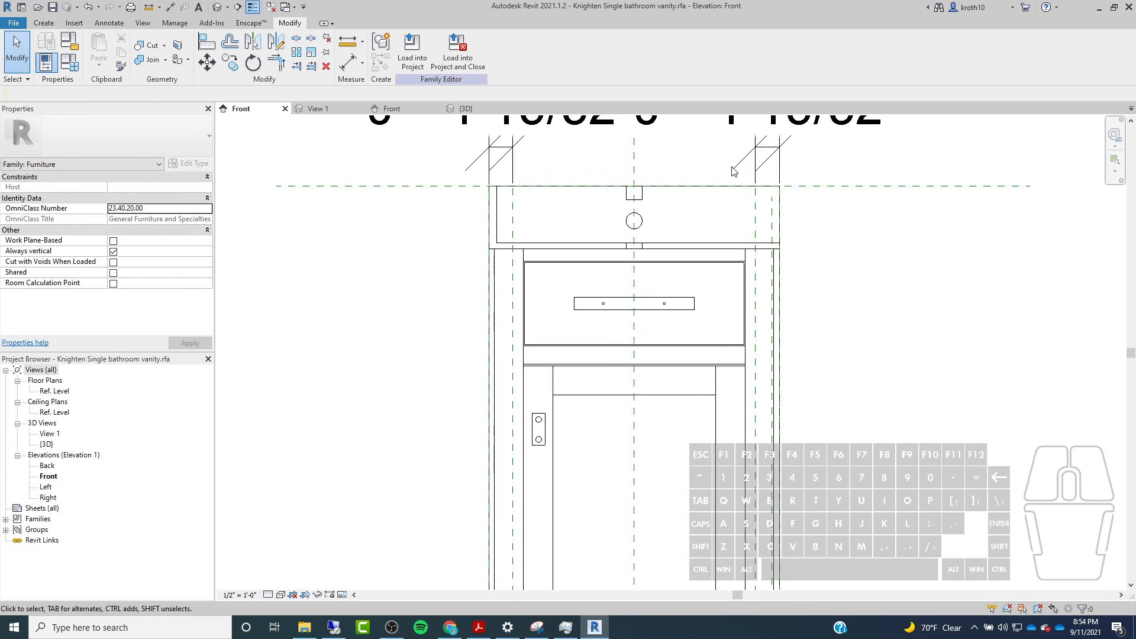
# Stretch the sink basin void's left and right sides to the inner reference planes, locking the right side to its plane.
pyautogui.click(774, 205)
pyautogui.press('Escape')
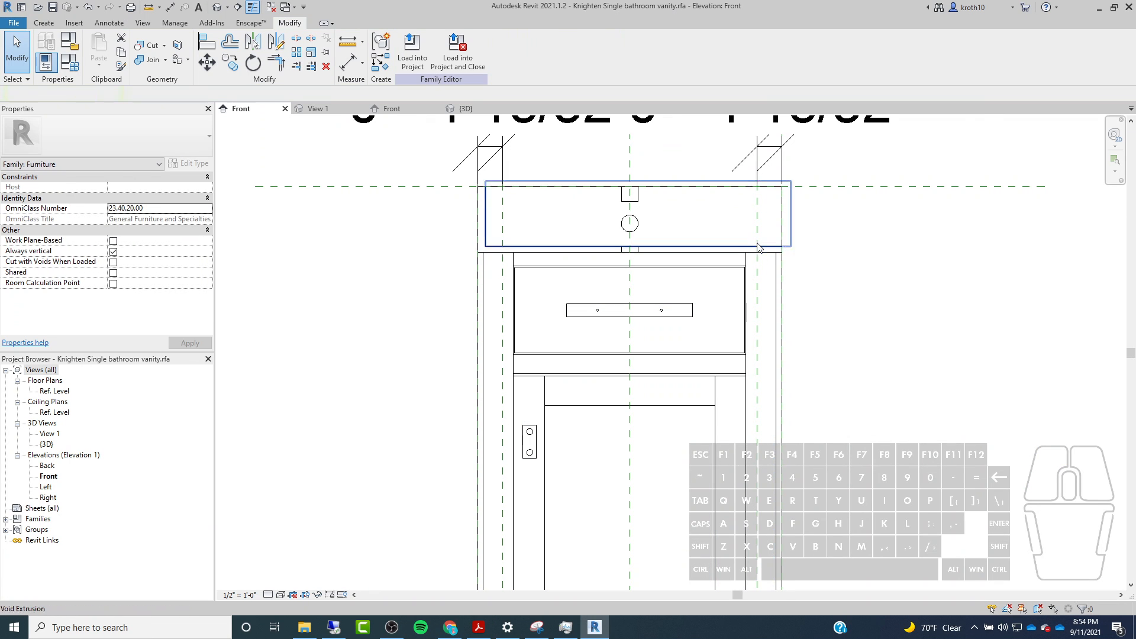
pyautogui.click(759, 246)
pyautogui.scroll(1, 763, 204)
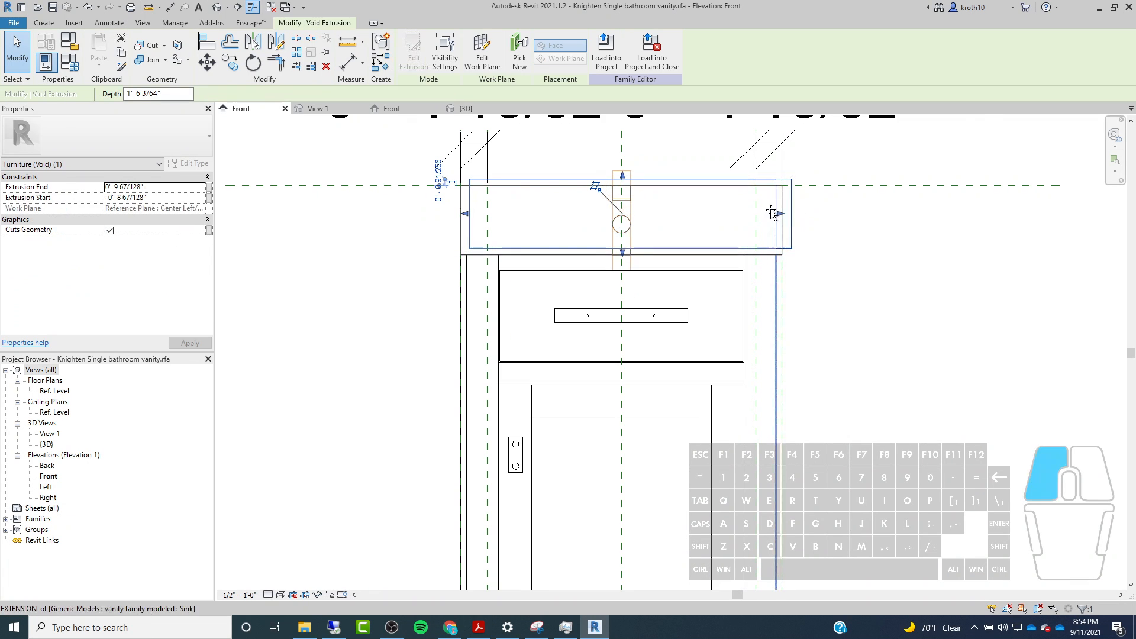
pyautogui.moveTo(758, 214); pyautogui.dragTo(757, 214)
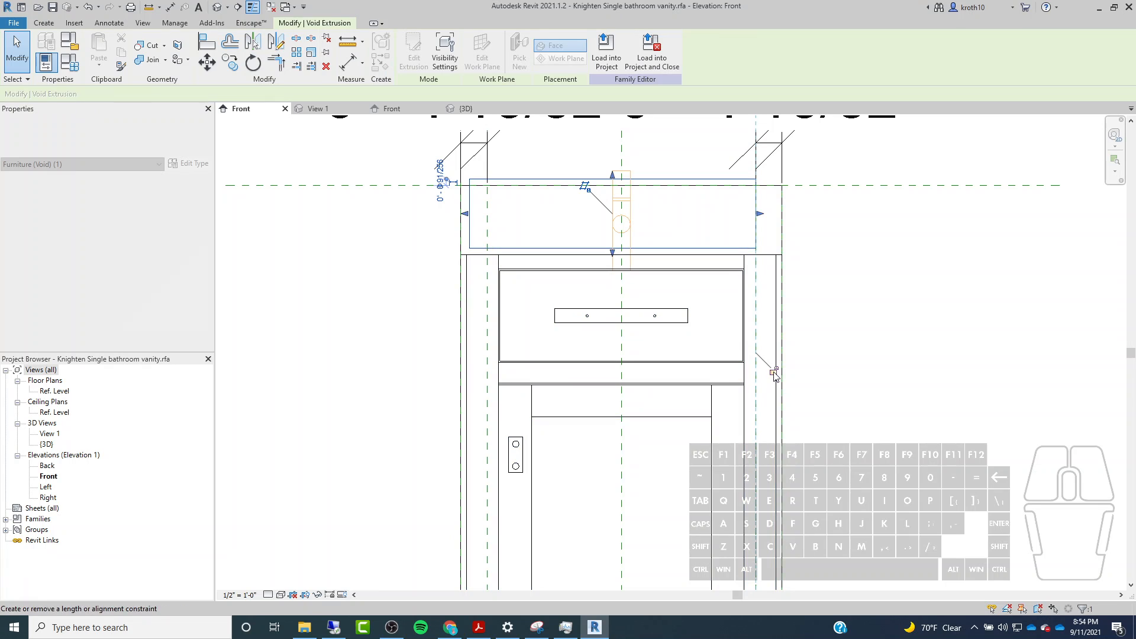
pyautogui.moveTo(465, 214); pyautogui.dragTo(489, 215)
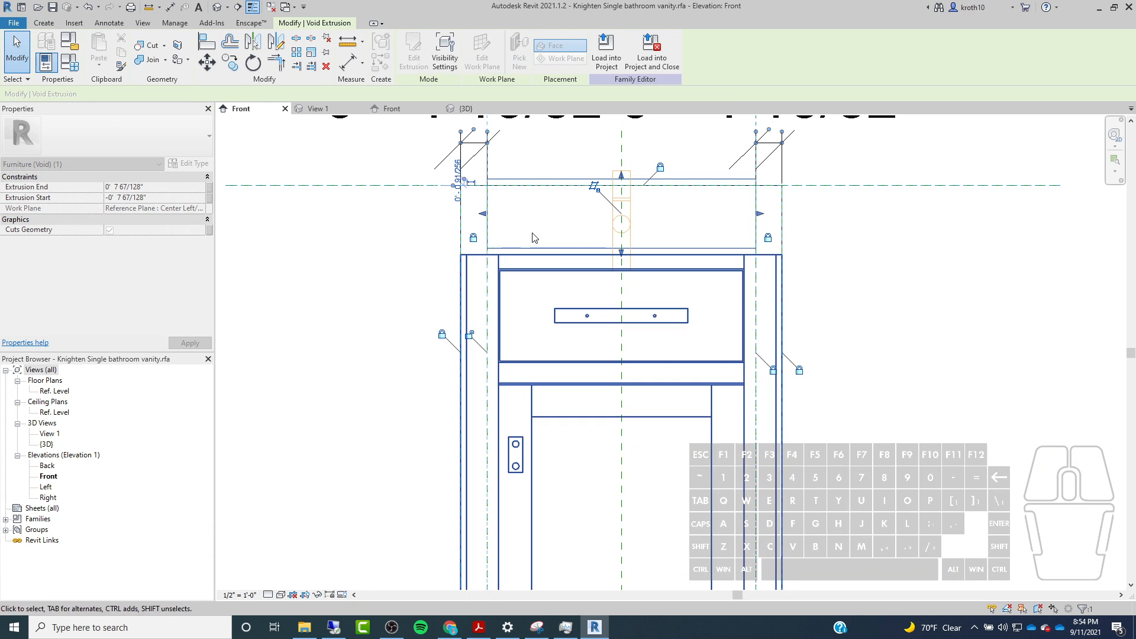
pyautogui.click(888, 282)
pyautogui.scroll(-4, 527, 186)
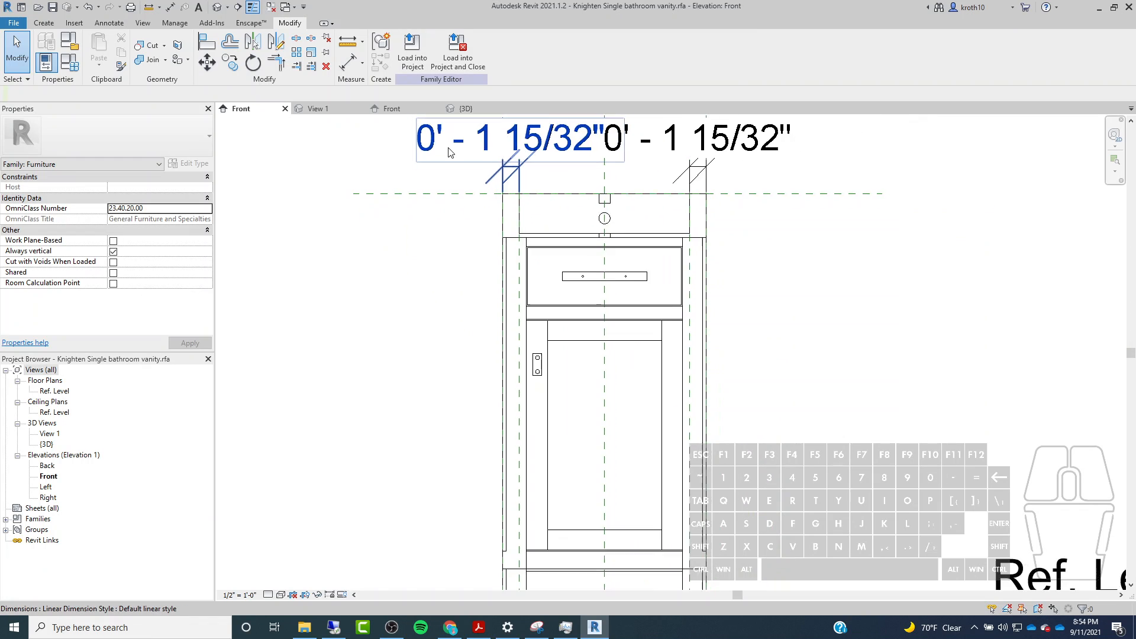
pyautogui.scroll(2, 448, 151)
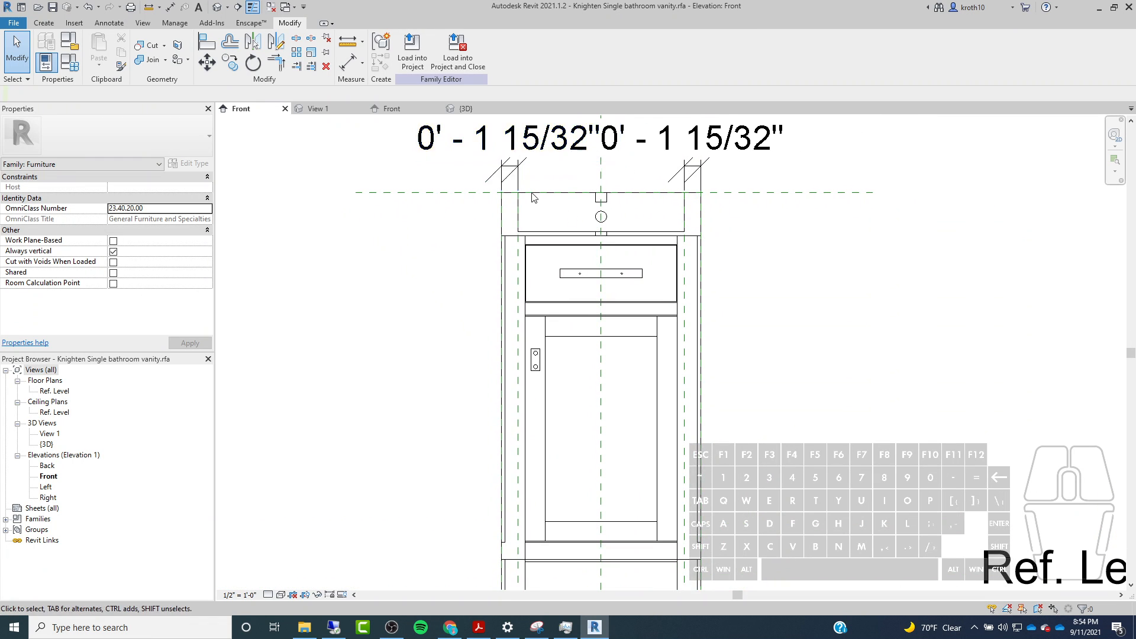
# Examine the vanity in the default 3D view from the front, from below and from the back.
pyautogui.click(216, 7)
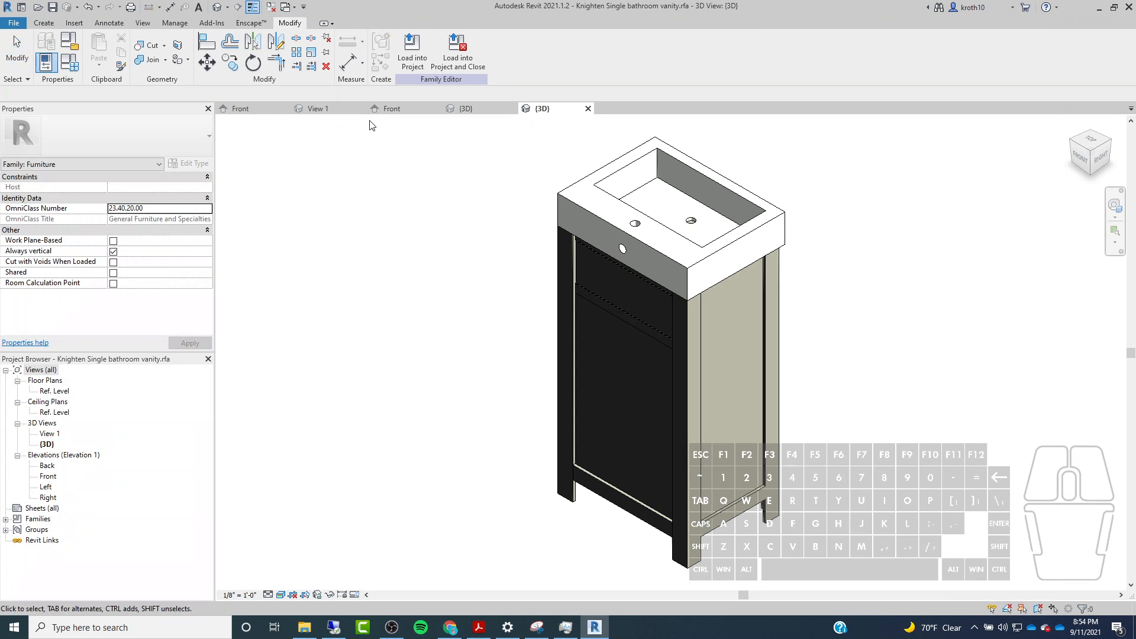
pyautogui.keyDown('shift'); pyautogui.moveTo(728, 74); pyautogui.dragTo(696, 73, button='middle'); pyautogui.keyUp('shift')
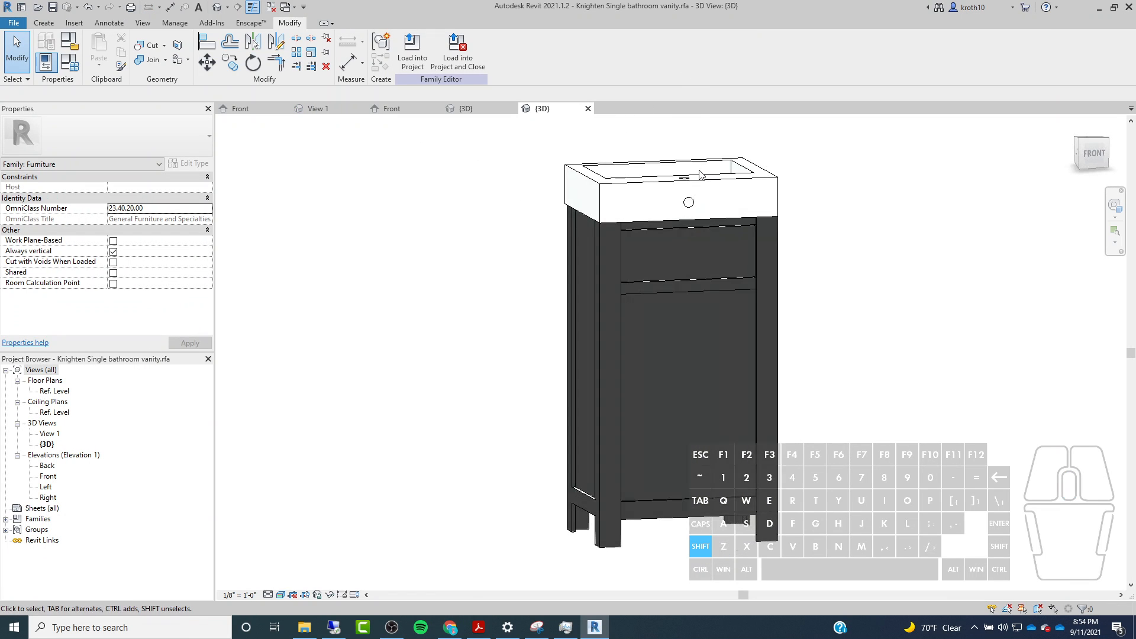
pyautogui.keyDown('shift'); pyautogui.moveTo(700, 173); pyautogui.dragTo(556, 168, button='middle'); pyautogui.keyUp('shift')
pyautogui.scroll(1, 541, 217)
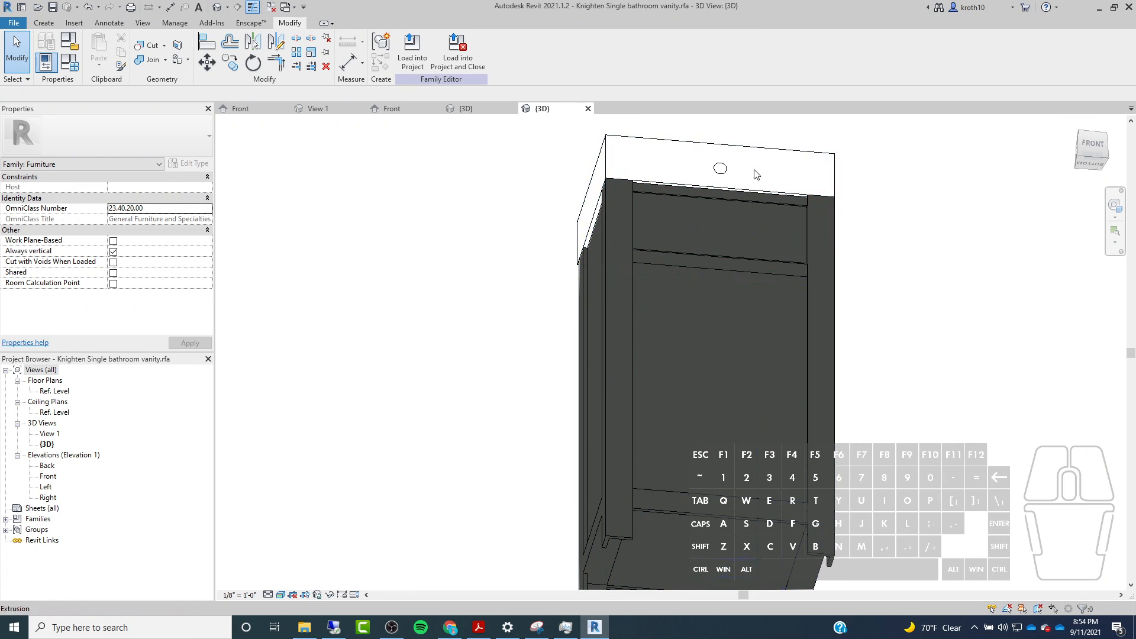
pyautogui.keyDown('shift'); pyautogui.moveTo(848, 188); pyautogui.dragTo(715, 188, button='middle'); pyautogui.keyUp('shift')
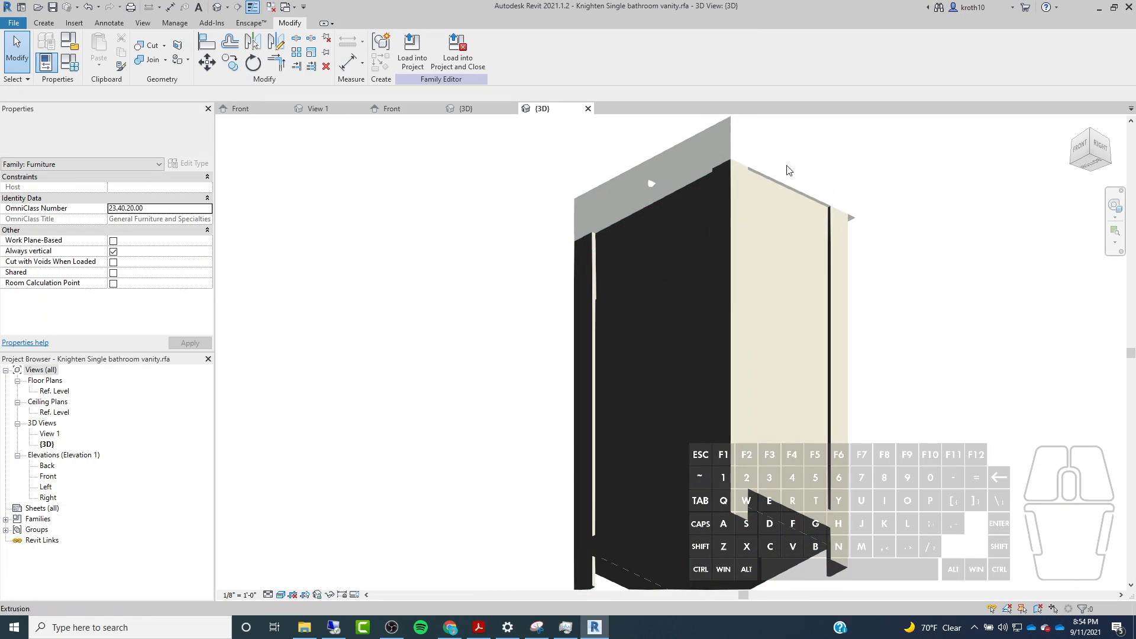
pyautogui.keyDown('shift'); pyautogui.moveTo(616, 176); pyautogui.dragTo(579, 240, button='middle'); pyautogui.keyUp('shift')
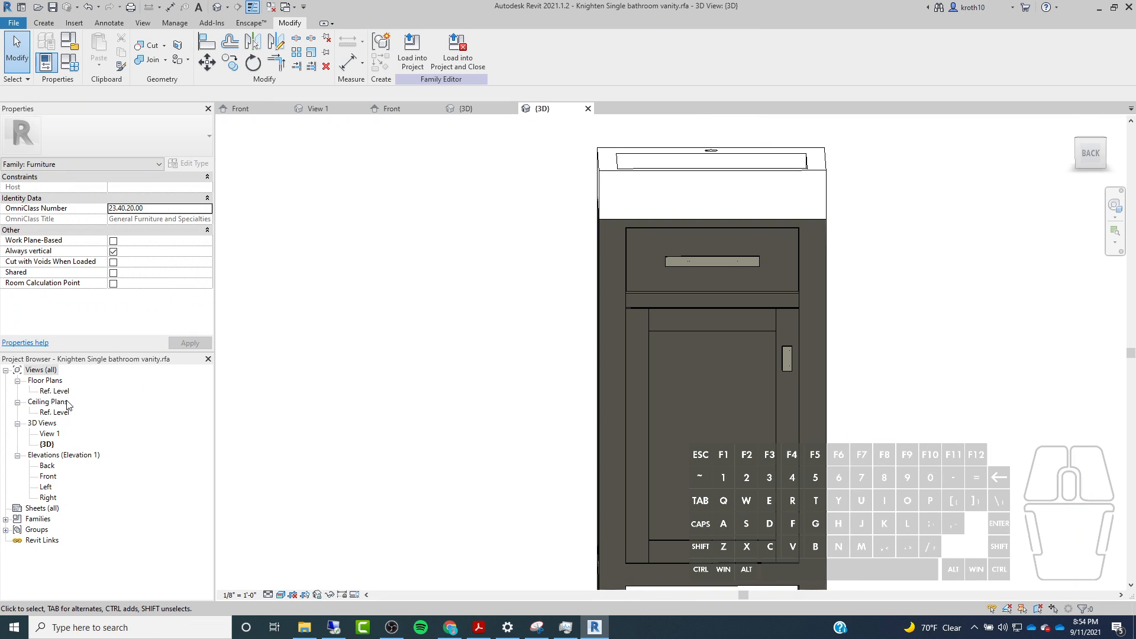
pyautogui.keyDown('shift'); pyautogui.moveTo(811, 141); pyautogui.dragTo(746, 274, button='middle'); pyautogui.keyUp('shift')
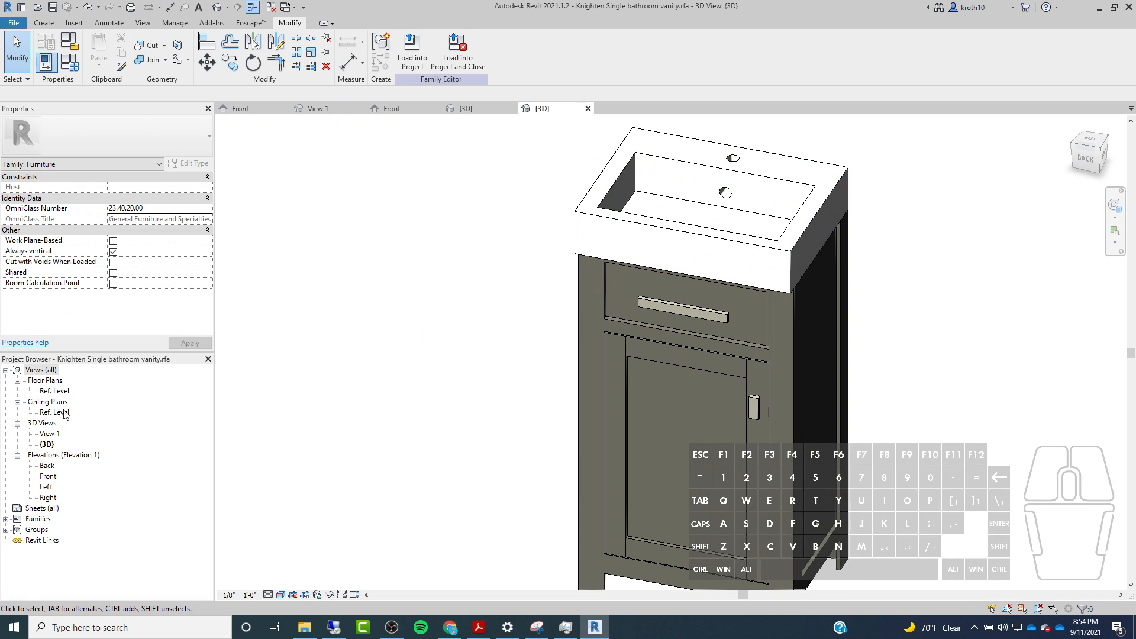
# In the Front elevation, dimension the left outer, center and right outer reference planes together and make the two segments equal.
pyautogui.doubleClick(48, 476)
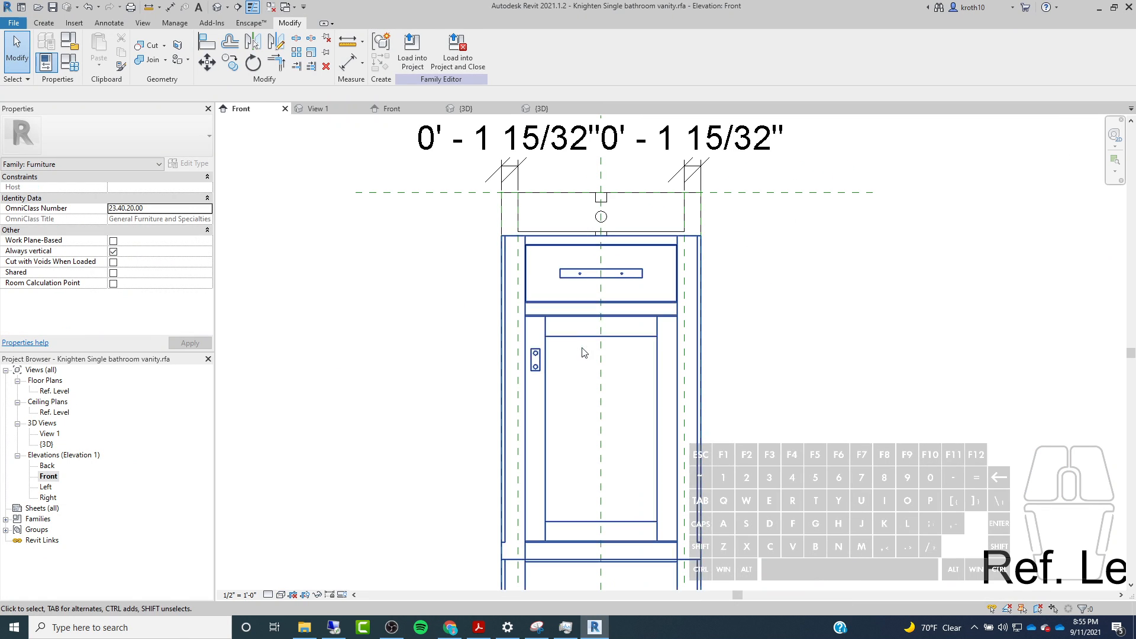
pyautogui.scroll(-1, 583, 349)
pyautogui.scroll(4, 622, 224)
pyautogui.click(849, 291)
pyautogui.scroll(-2, 733, 346)
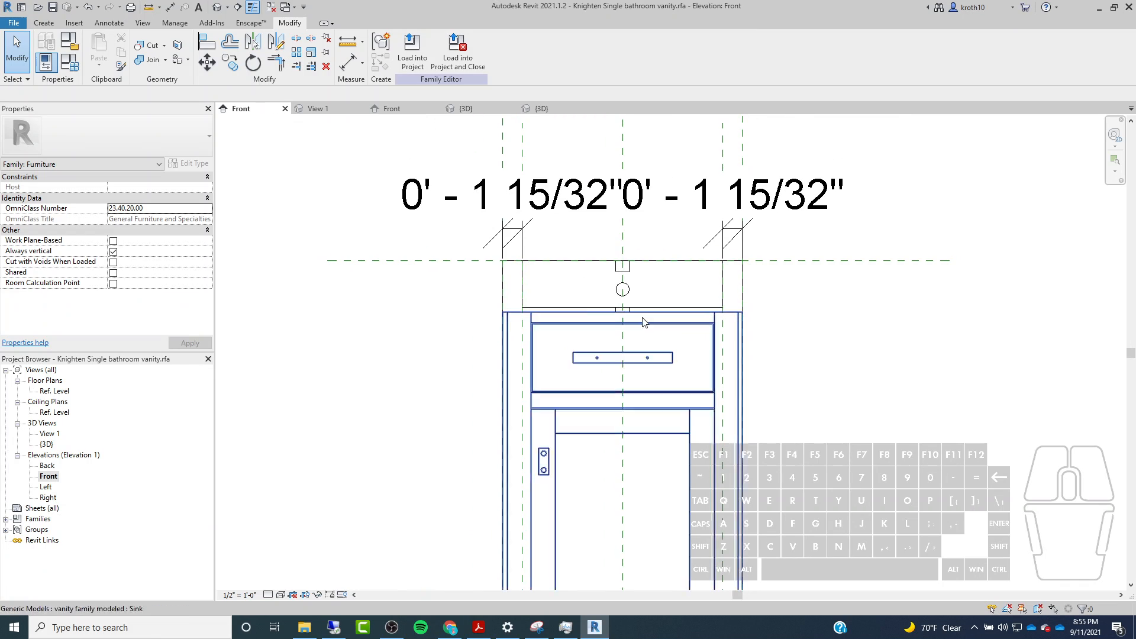
pyautogui.scroll(-1, 503, 291)
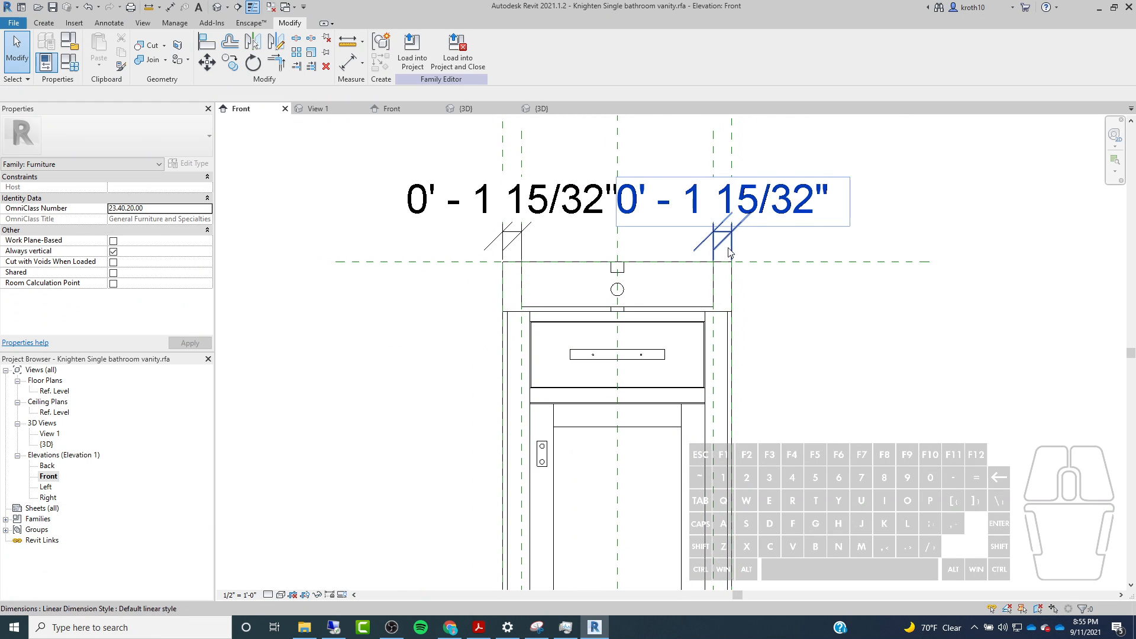
pyautogui.moveTo(518, 173); pyautogui.dragTo(491, 255, button='middle')
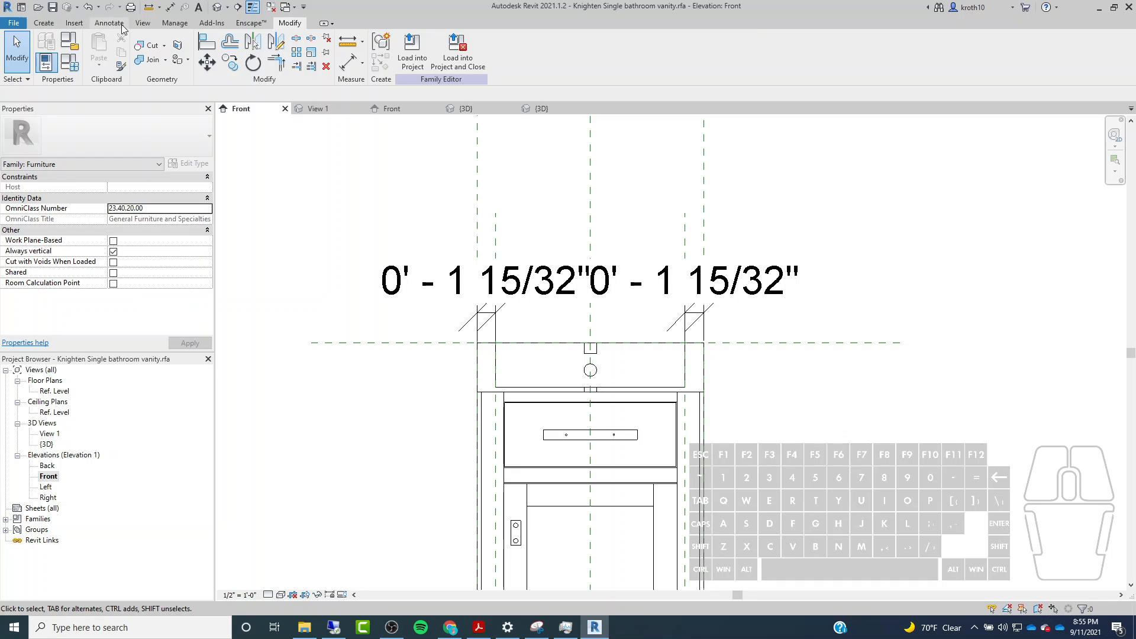
pyautogui.click(112, 24)
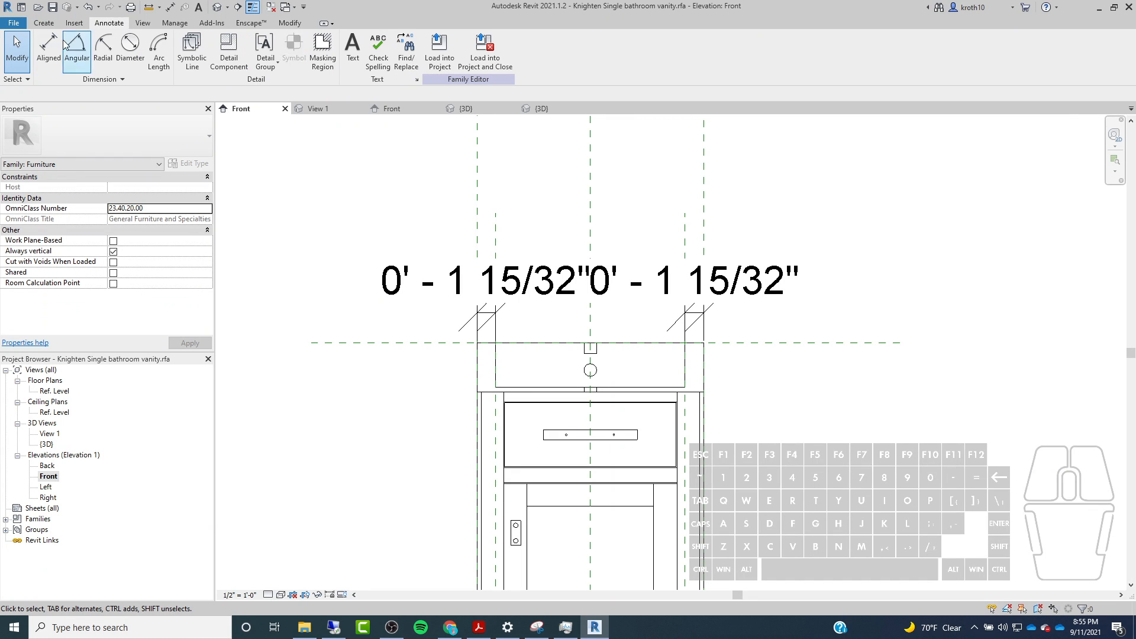
pyautogui.click(47, 50)
pyautogui.click(509, 178)
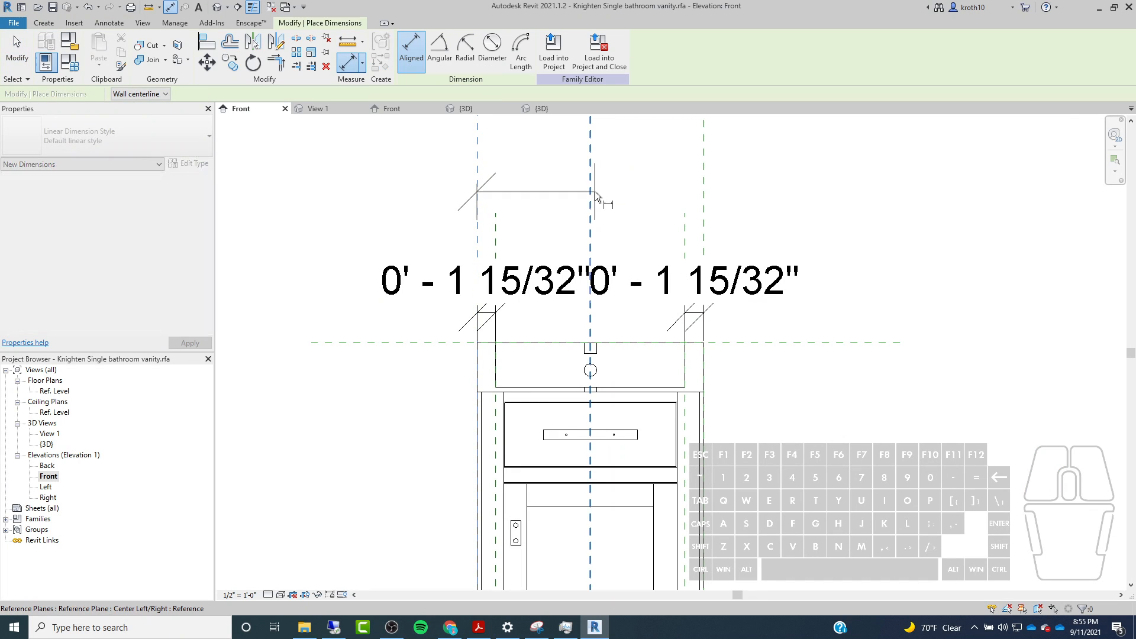
pyautogui.click(591, 191)
pyautogui.click(701, 191)
pyautogui.scroll(-3, 610, 318)
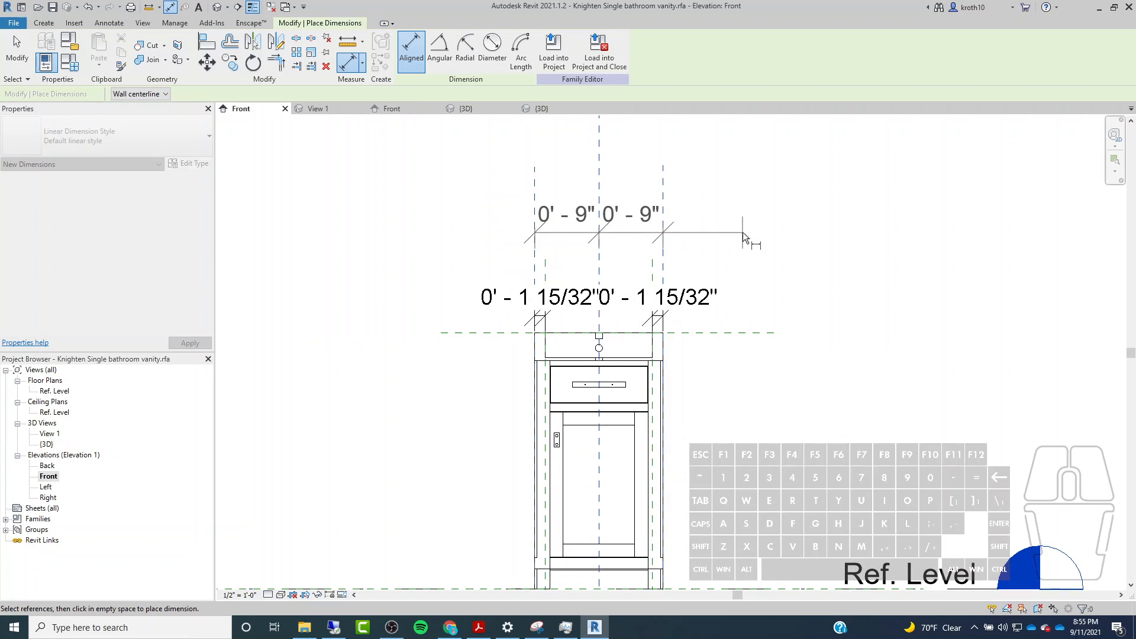
pyautogui.click(744, 232)
pyautogui.click(673, 187)
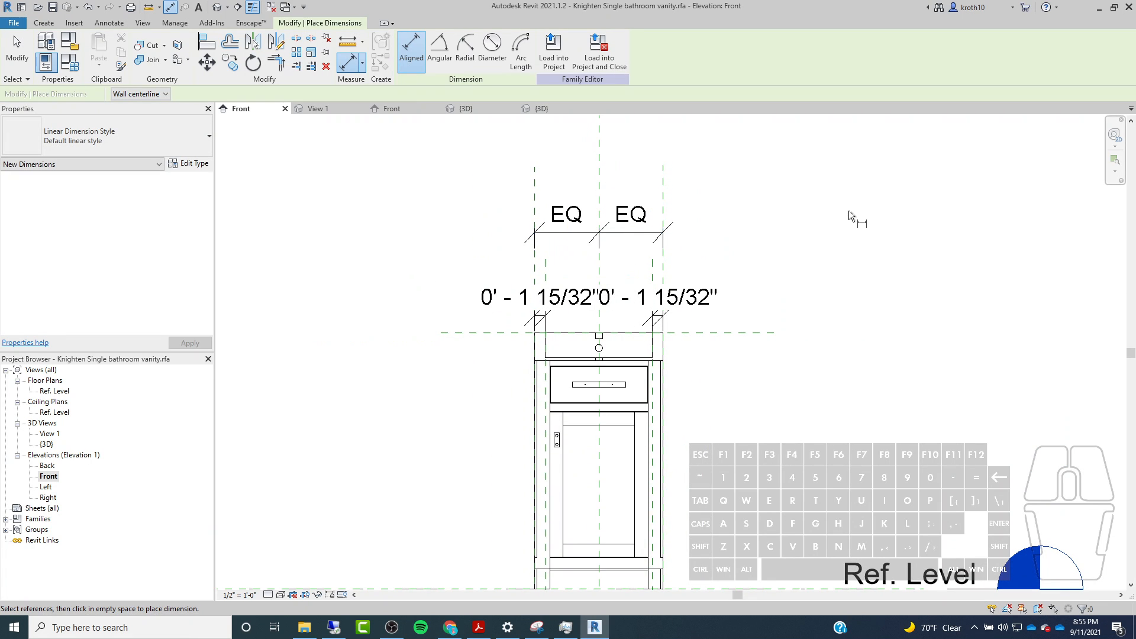
# Add an overall aligned dimension between the two outer reference planes, placed above the EQ dimension.
pyautogui.click(536, 177)
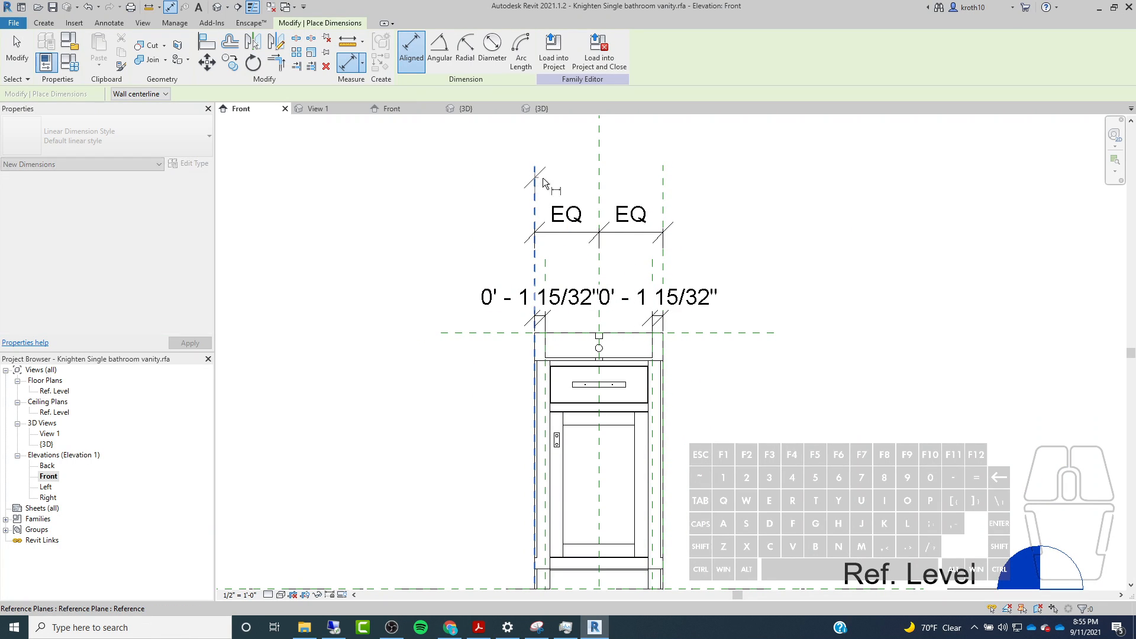
pyautogui.click(600, 186)
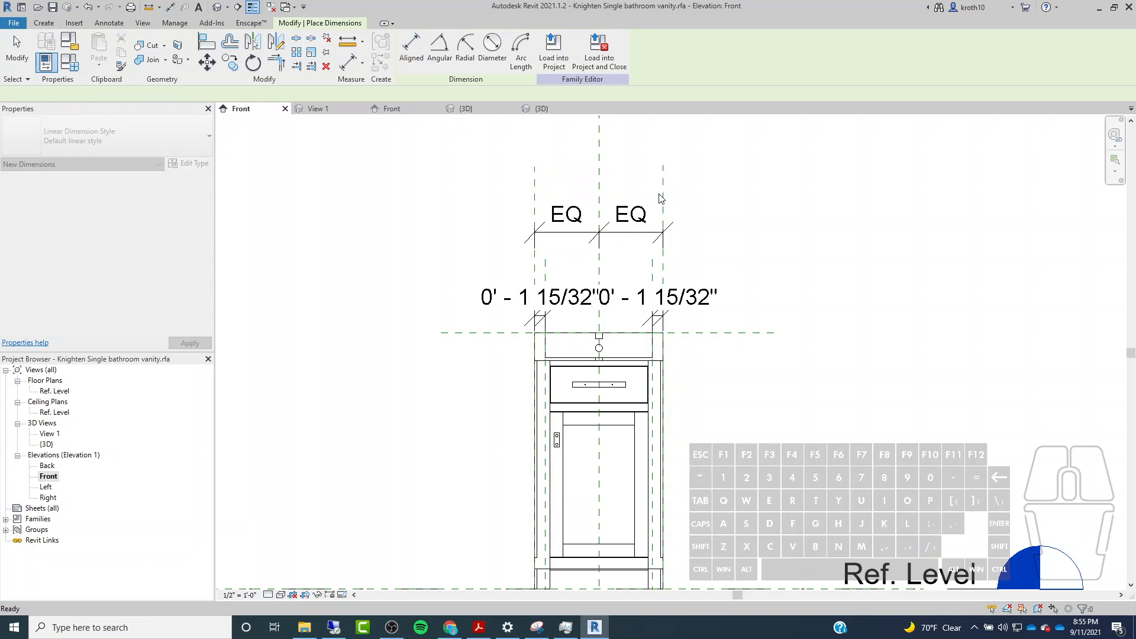
pyautogui.click(411, 51)
pyautogui.click(533, 179)
pyautogui.click(659, 181)
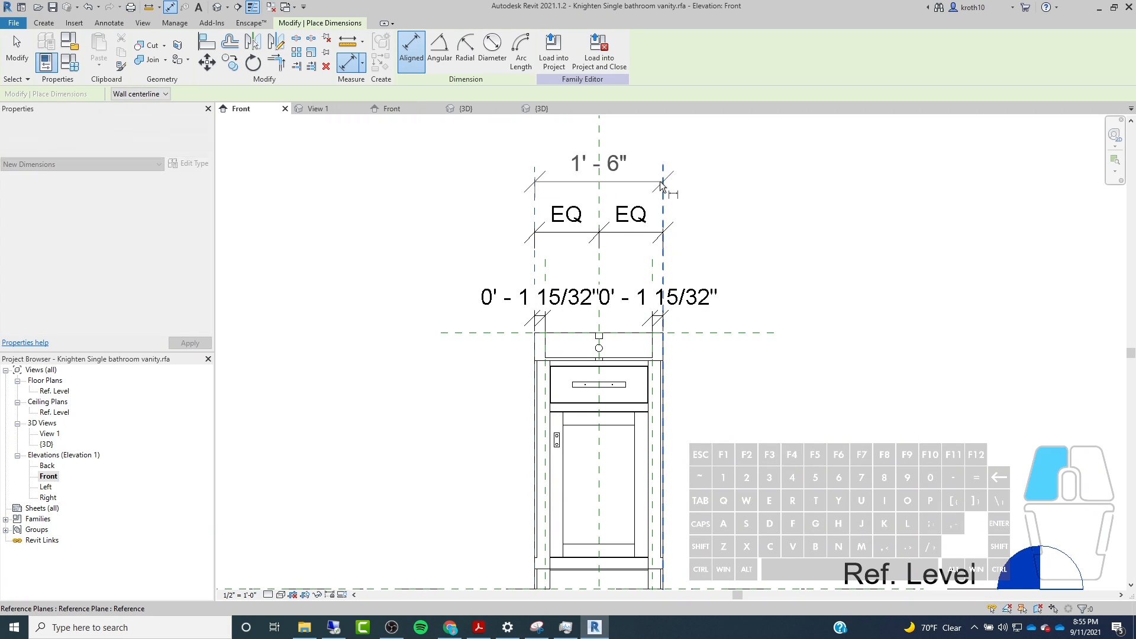
pyautogui.scroll(-2, 732, 314)
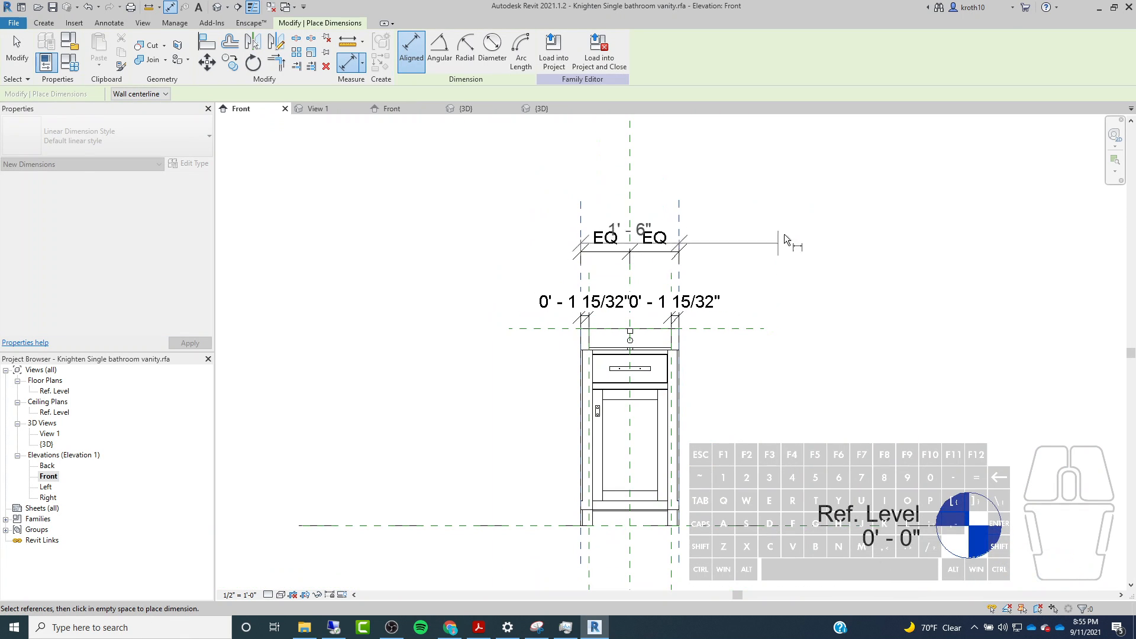
pyautogui.click(832, 169)
pyautogui.press('Escape')
# Label the overall dimension between the outer reference planes with the Sink Width parameter.
pyautogui.click(655, 173)
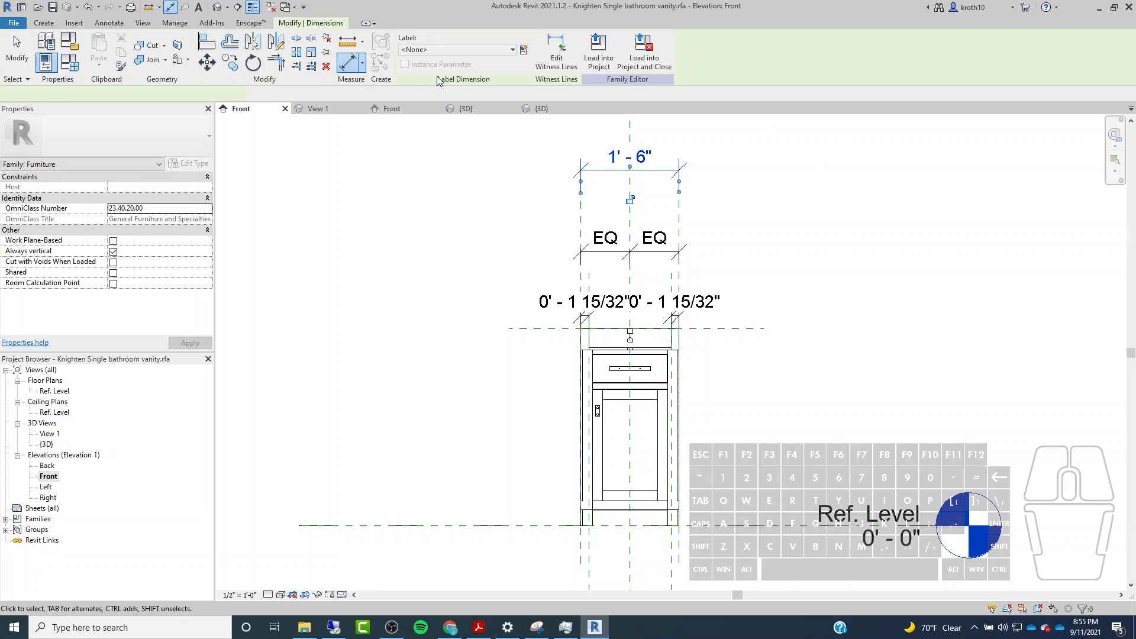
pyautogui.click(456, 49)
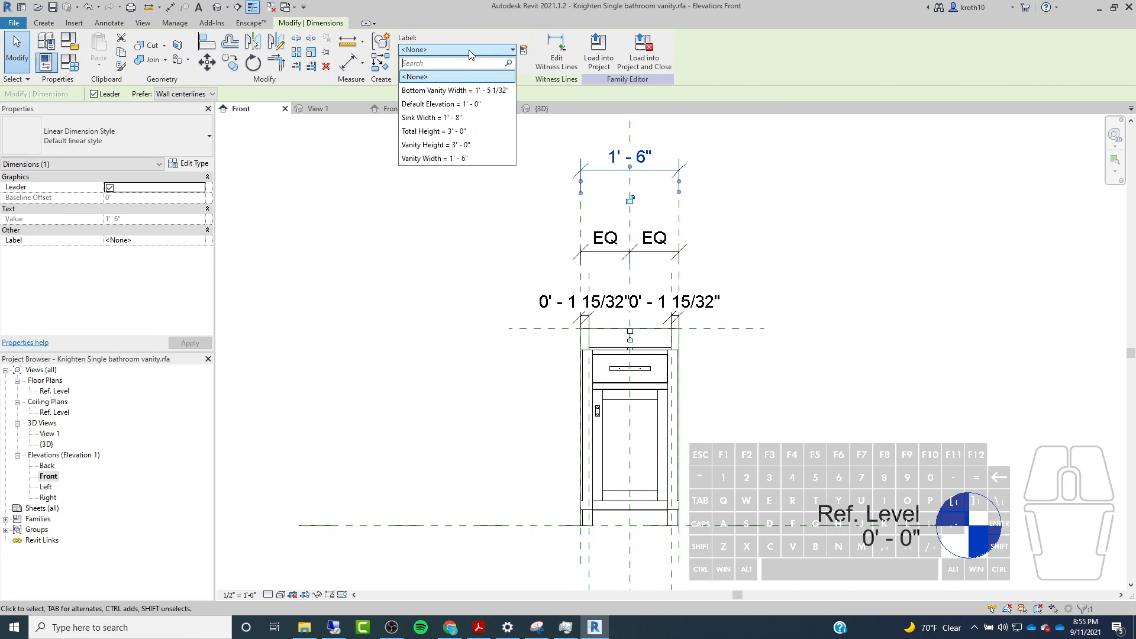
pyautogui.click(438, 118)
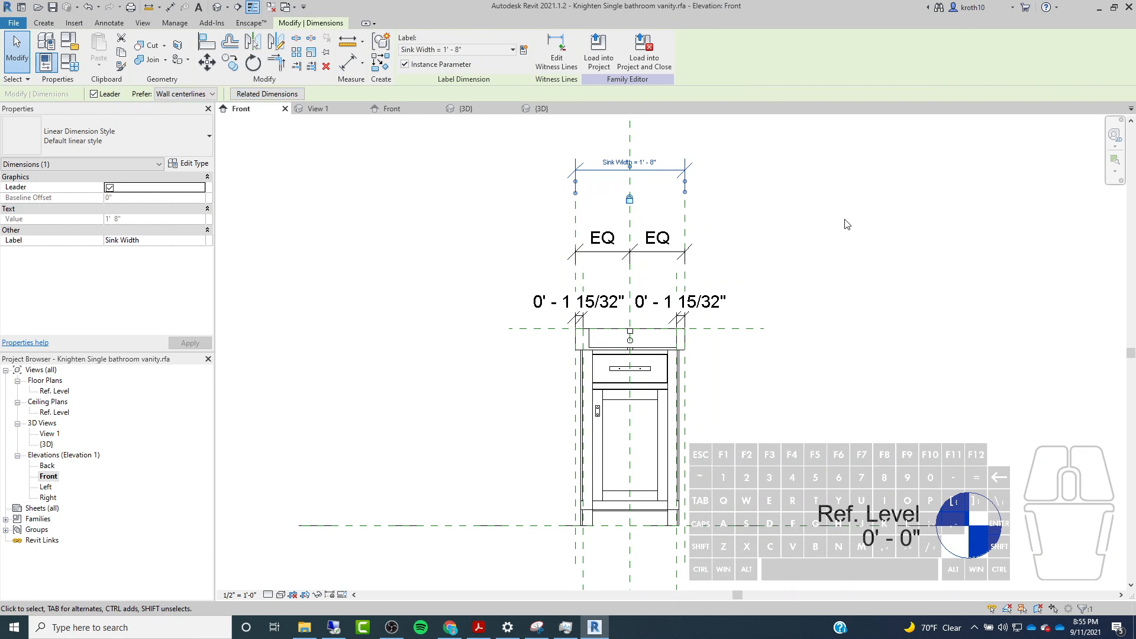
pyautogui.click(848, 224)
# Align the left edge of the sink's basin void to the left inner reference plane in the Front elevation.
pyautogui.scroll(4, 602, 360)
pyautogui.click(211, 49)
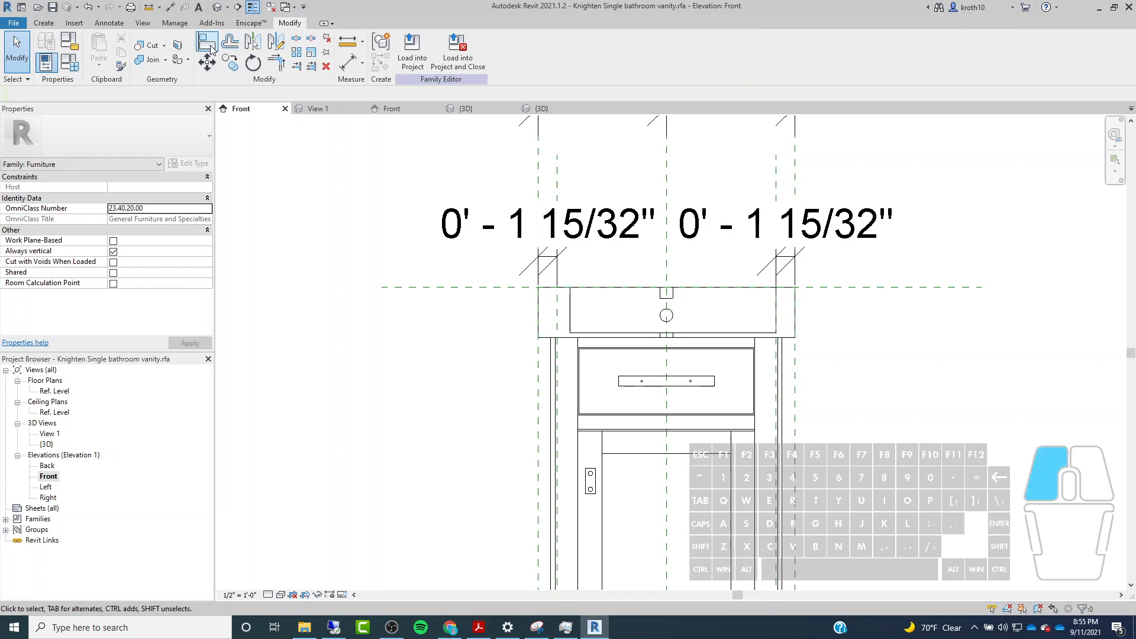
pyautogui.click(557, 355)
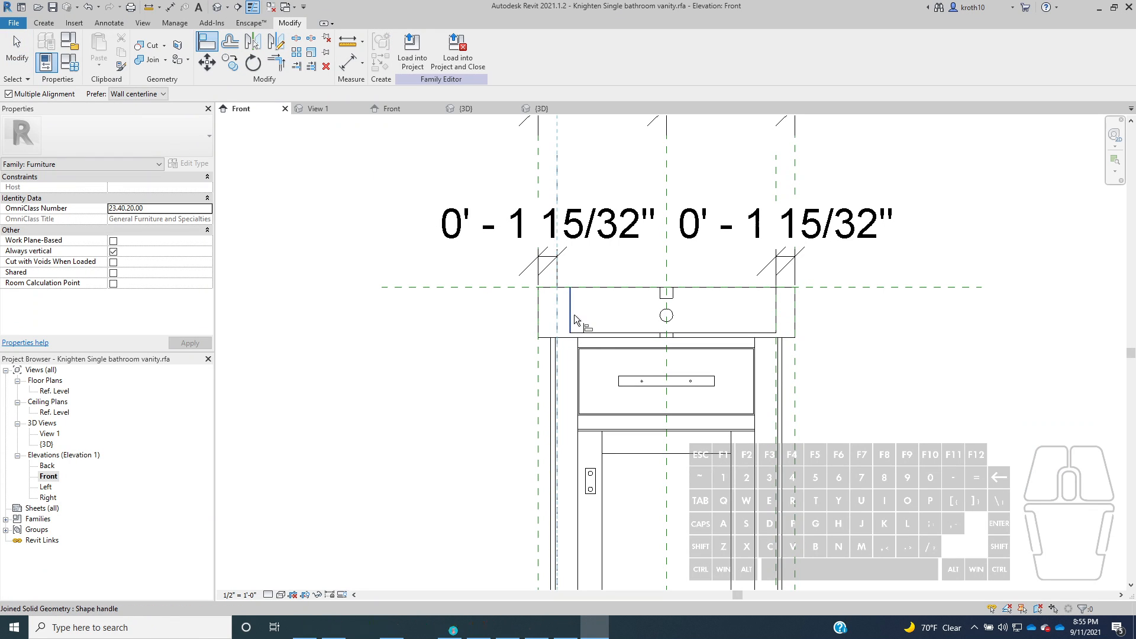
pyautogui.click(574, 314)
pyautogui.press('Escape')
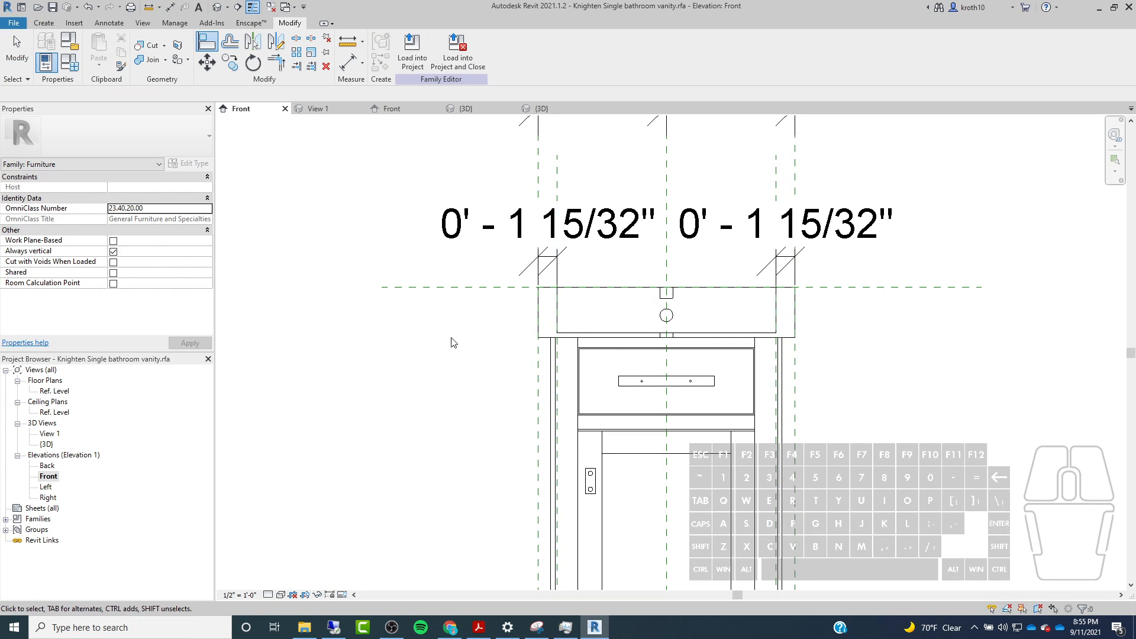
# Associate the nested cabinet's Width type parameter with the Sink Width family parameter.
pyautogui.scroll(-3, 438, 243)
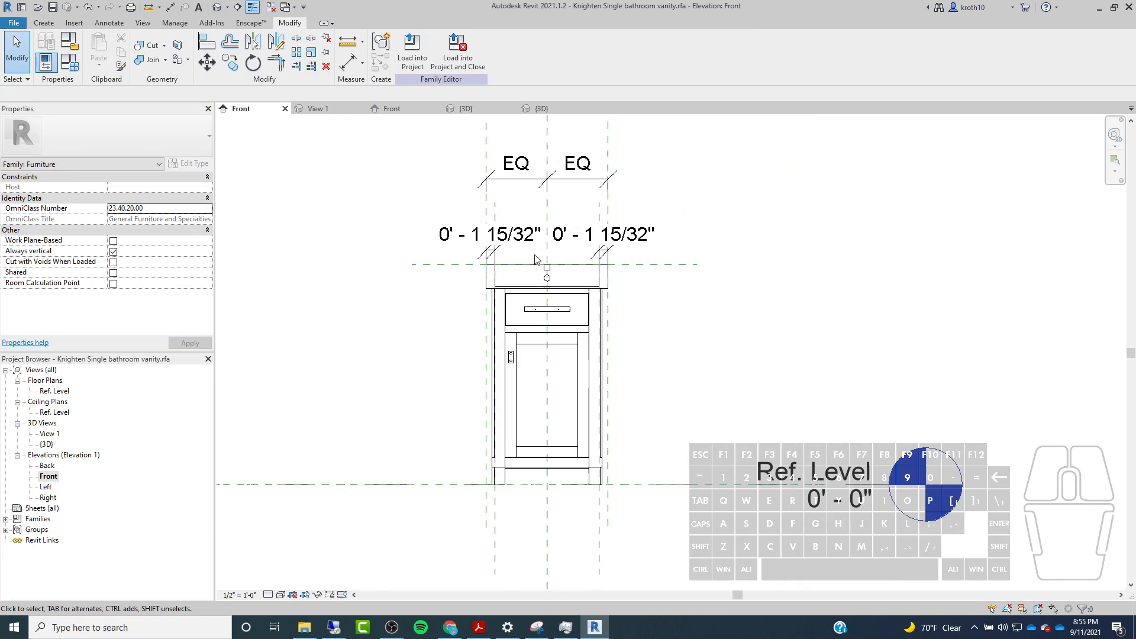
pyautogui.click(535, 426)
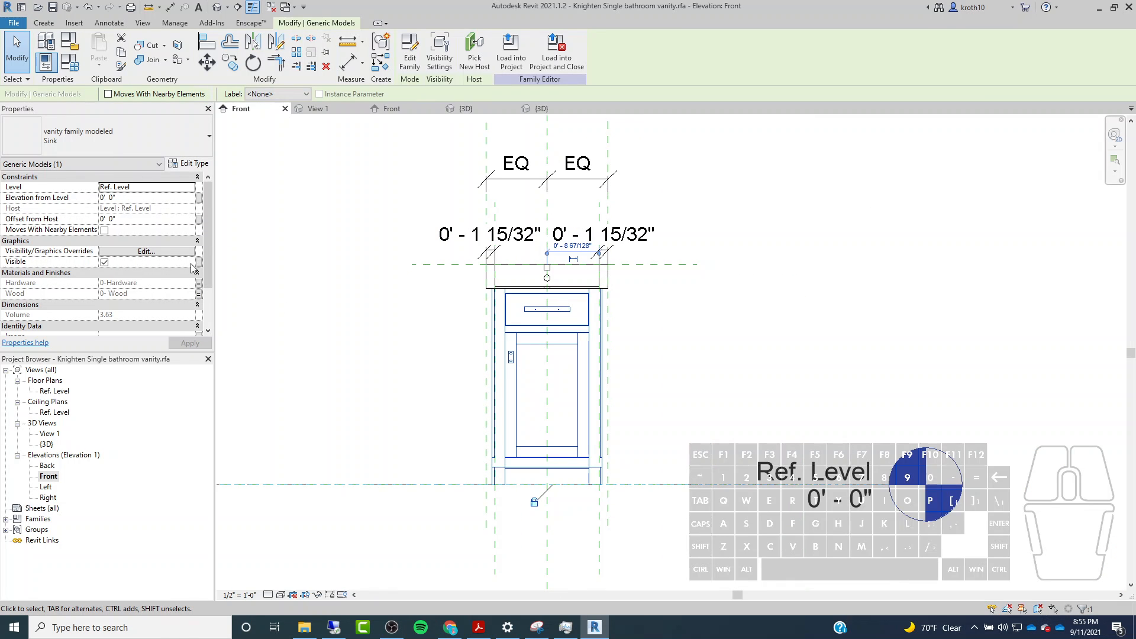
pyautogui.click(188, 163)
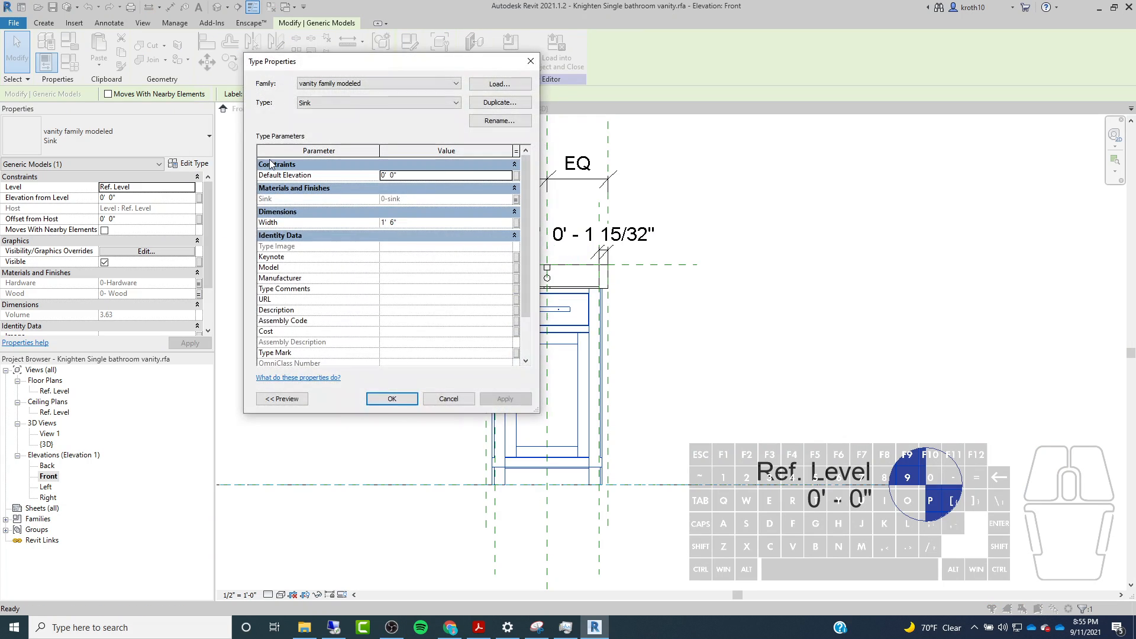
pyautogui.click(516, 222)
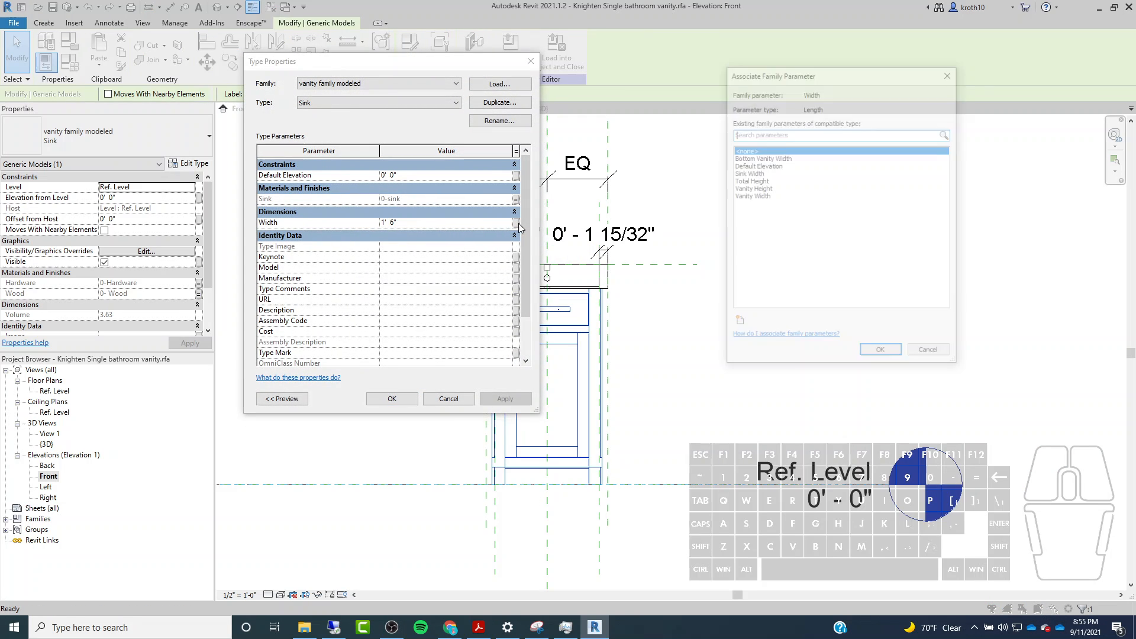
pyautogui.click(747, 173)
pyautogui.click(893, 353)
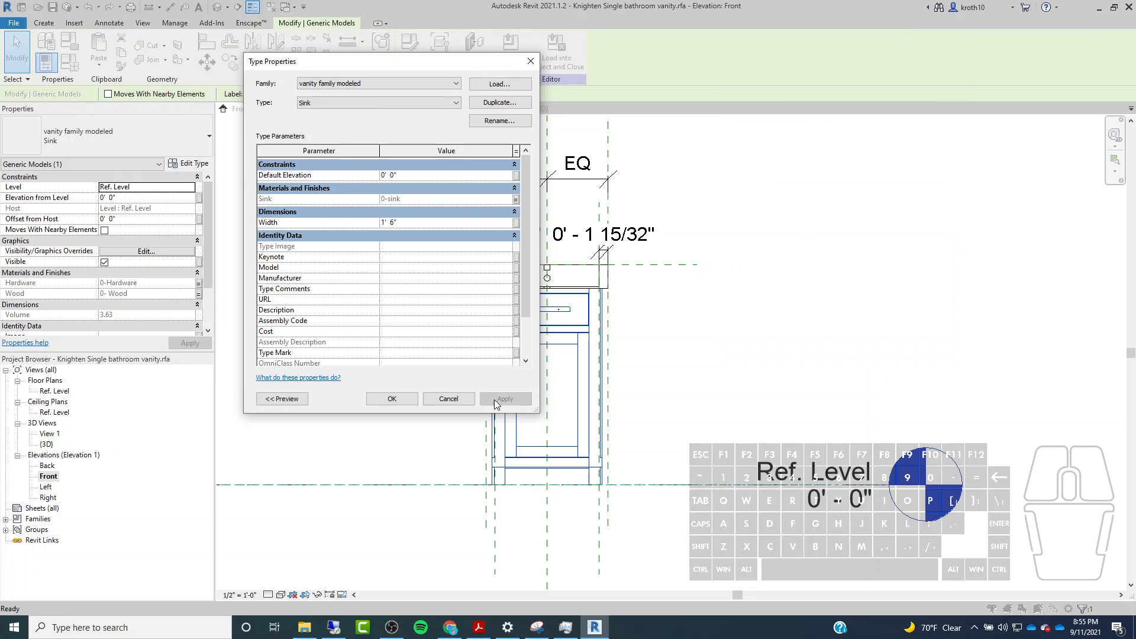
pyautogui.click(391, 398)
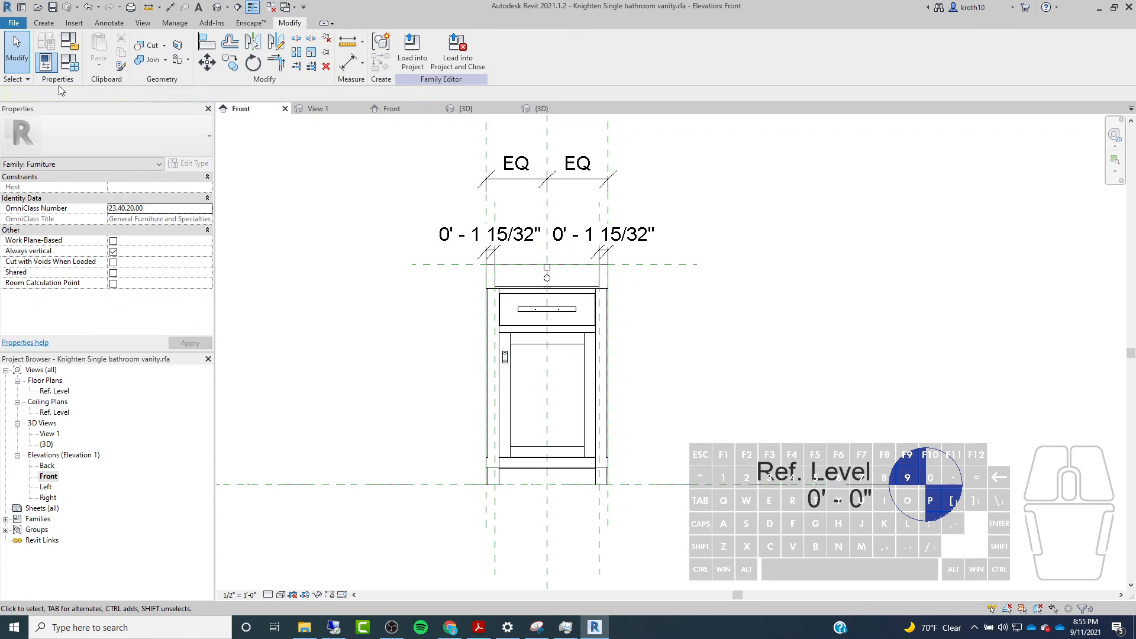
# Delete the Vanity Height and Vanity Width parameters from the family types.
pyautogui.click(75, 69)
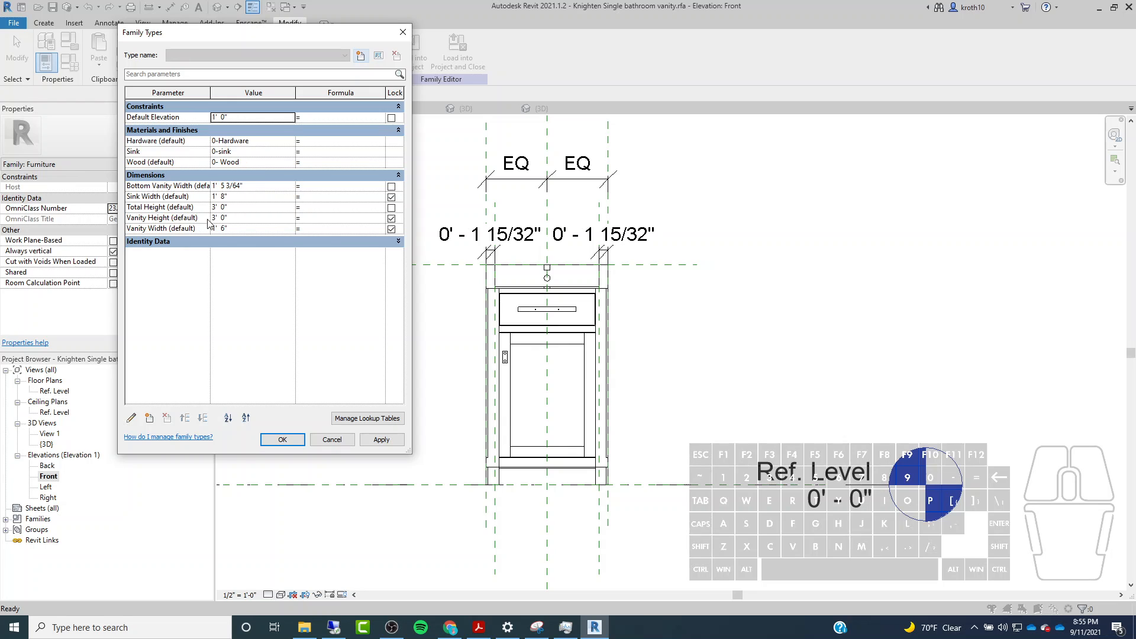
pyautogui.click(142, 220)
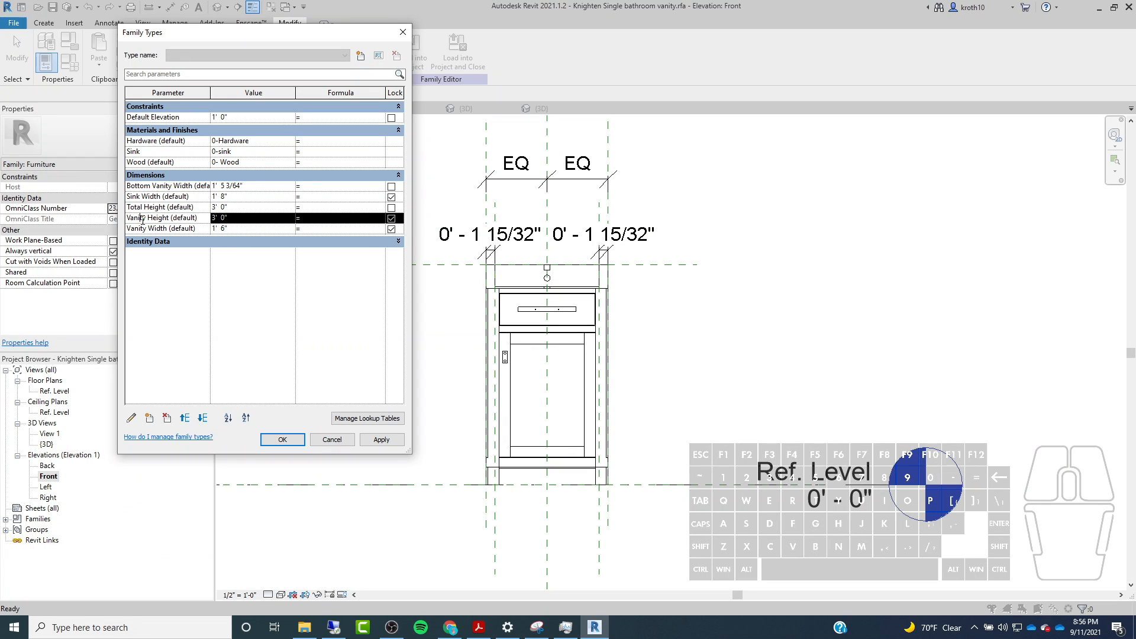
pyautogui.click(167, 418)
pyautogui.click(613, 315)
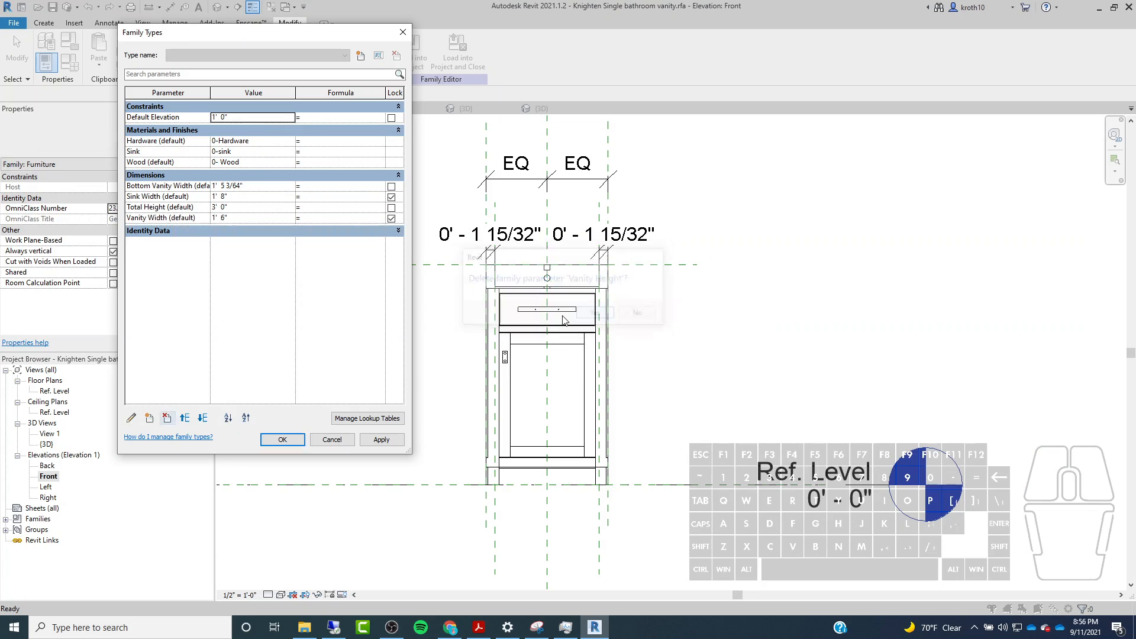
pyautogui.click(146, 218)
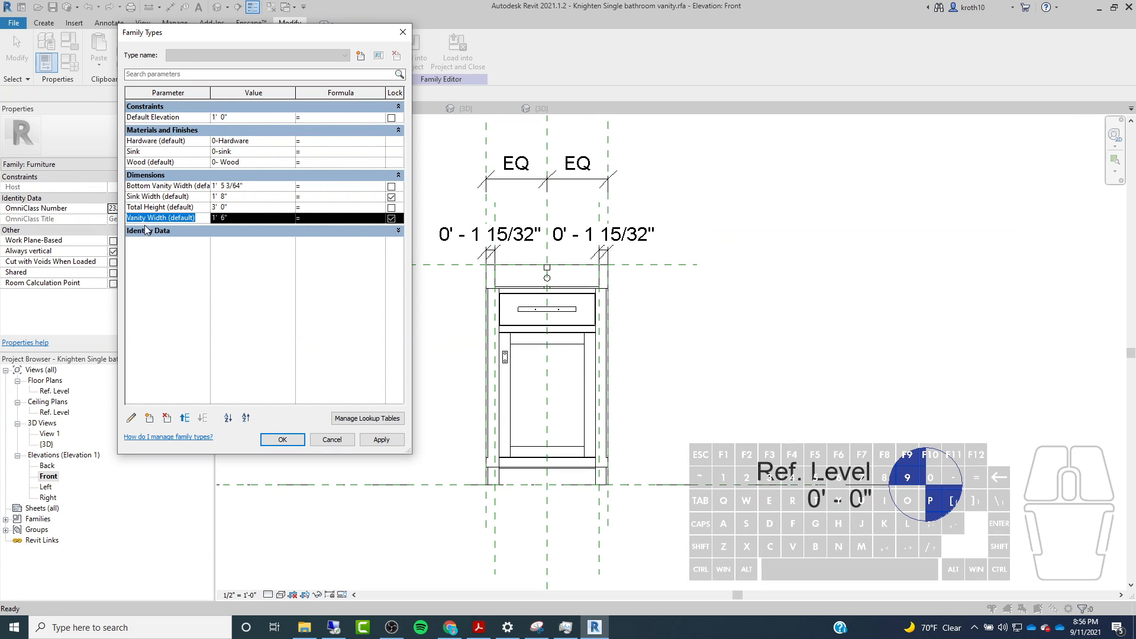
pyautogui.click(167, 419)
pyautogui.click(596, 314)
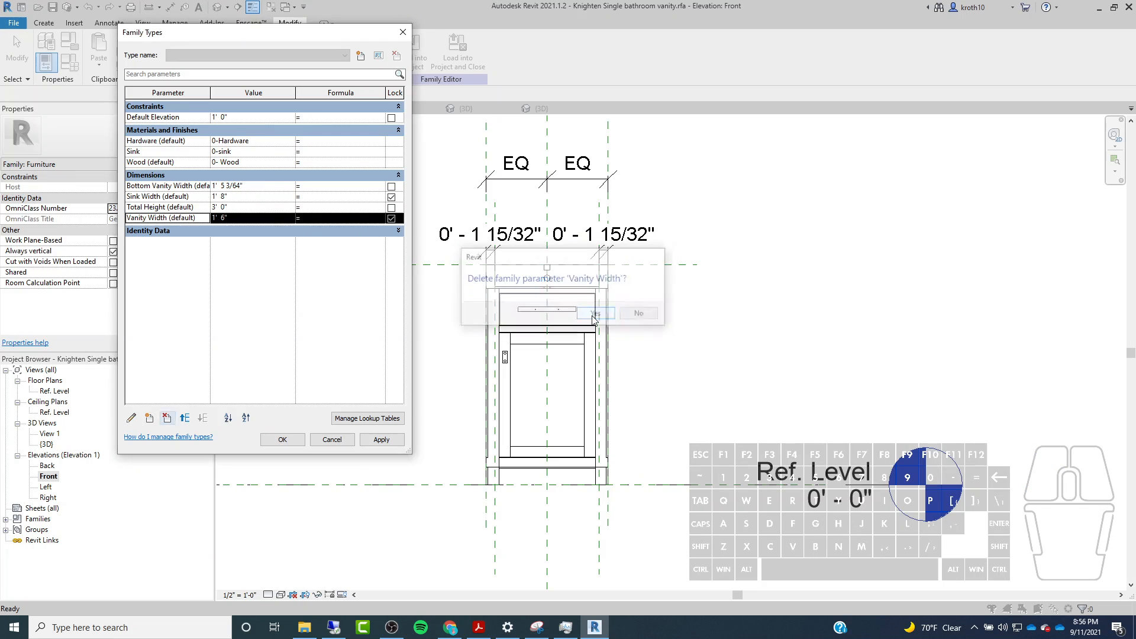
# Delete the Total Height and Bottom Vanity Width parameters from the family types.
pyautogui.click(146, 206)
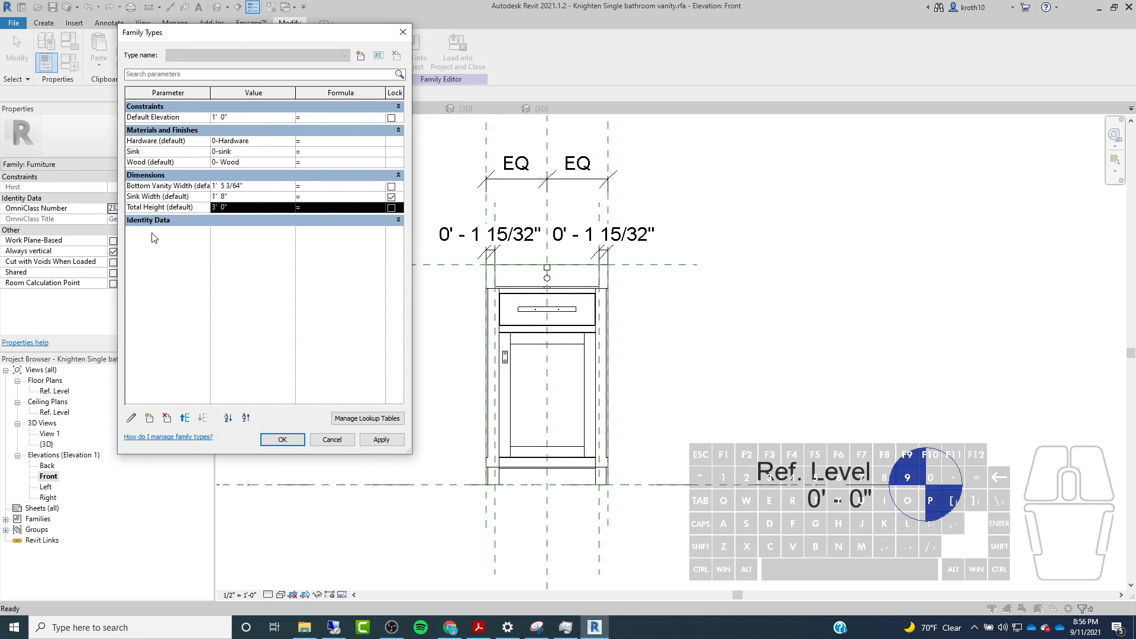
pyautogui.click(167, 418)
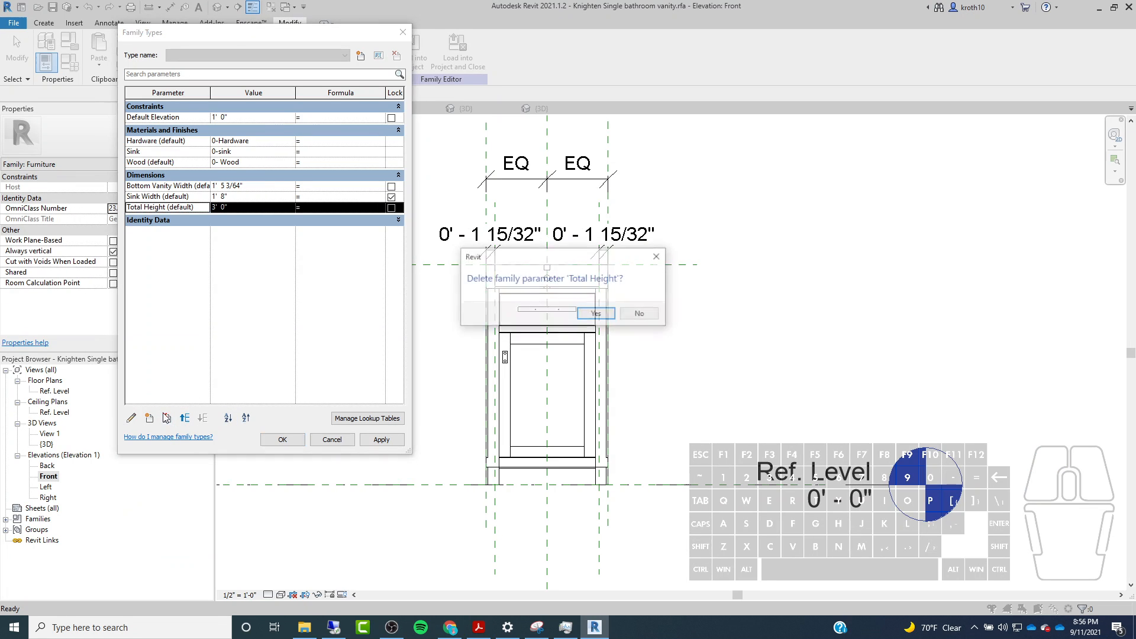
pyautogui.click(595, 314)
pyautogui.click(170, 185)
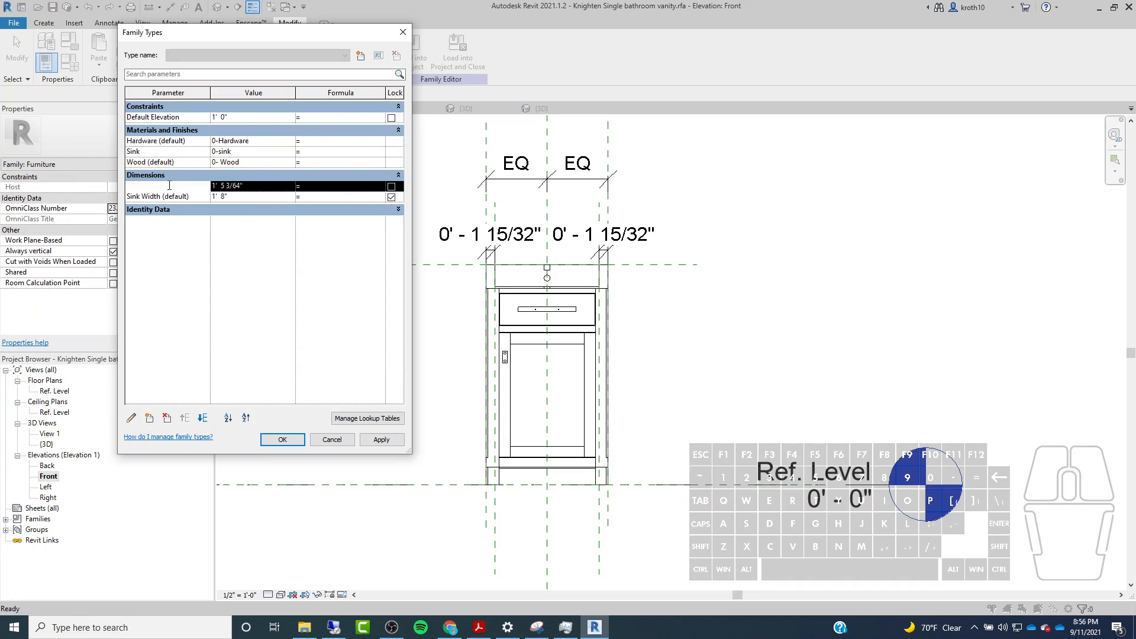
pyautogui.click(168, 418)
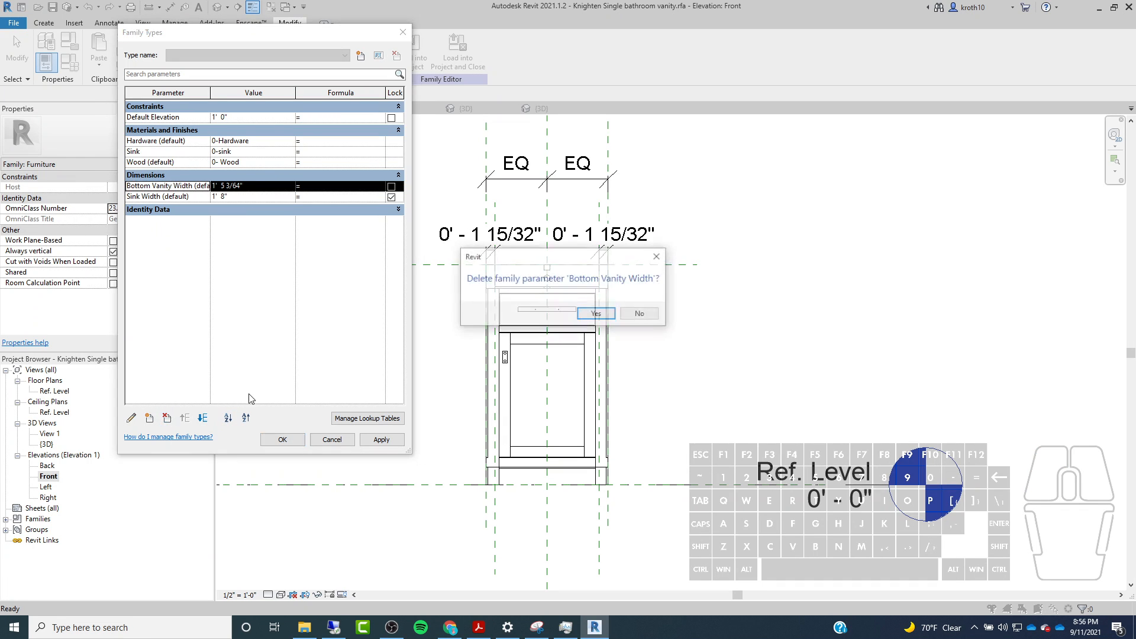
pyautogui.click(595, 314)
# Rename the Sink Width family parameter to Width, keeping it an instance parameter.
pyautogui.click(174, 187)
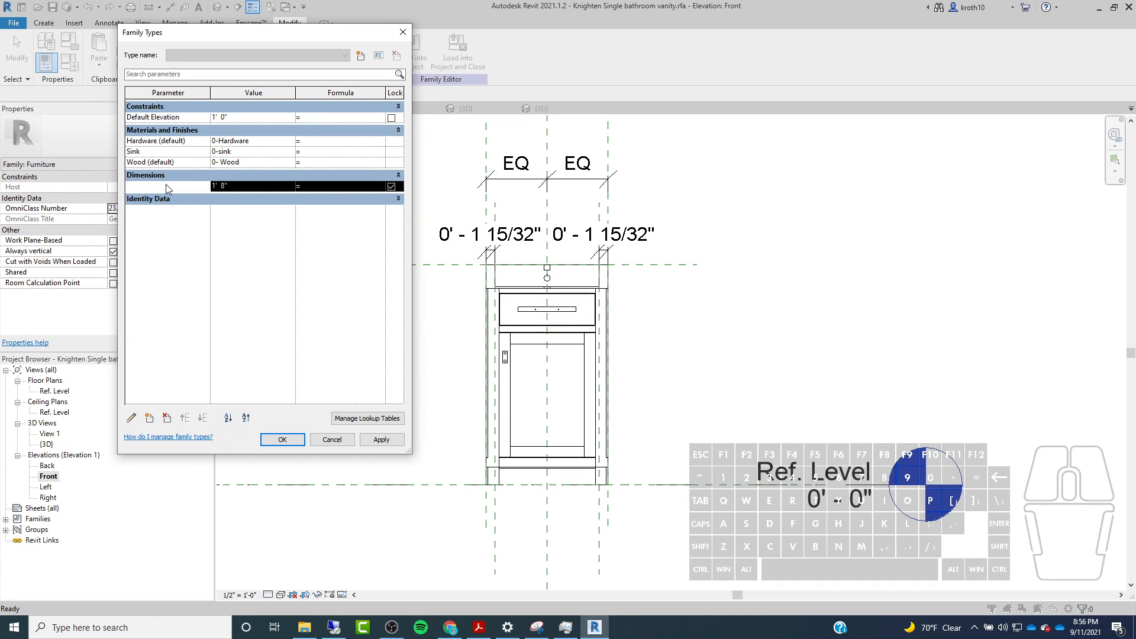
pyautogui.click(132, 418)
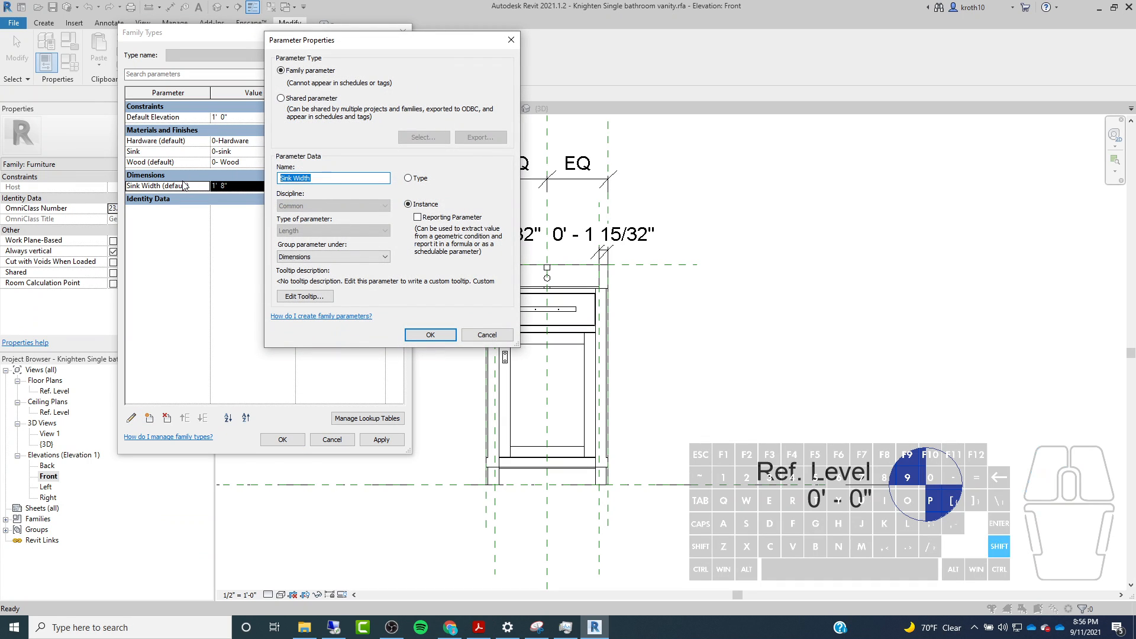
pyautogui.write('Width')
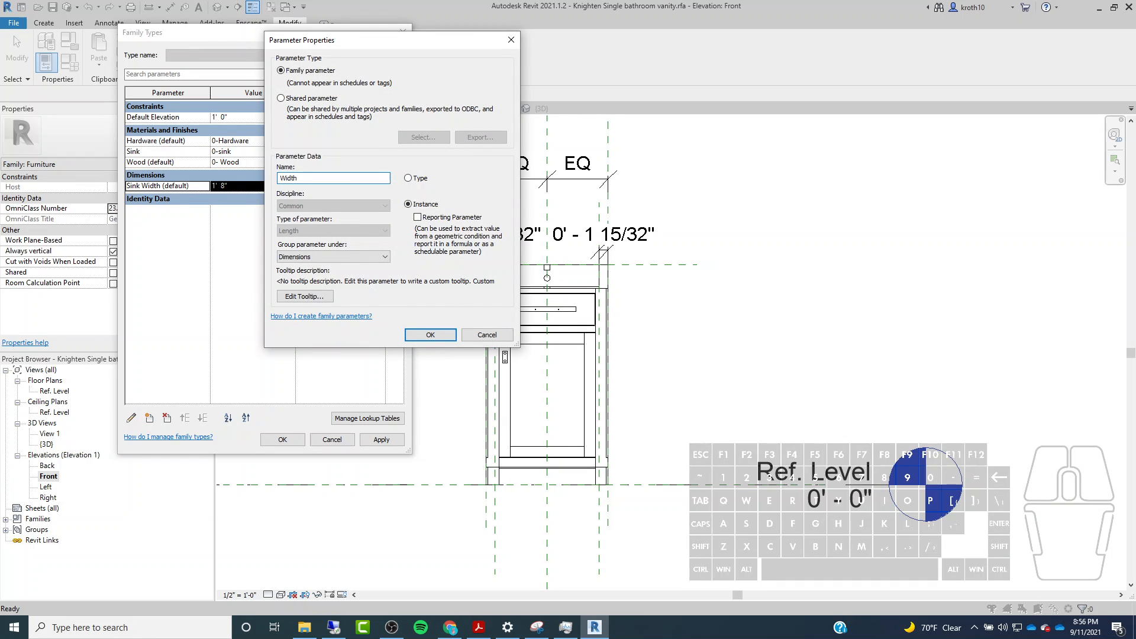
pyautogui.click(432, 335)
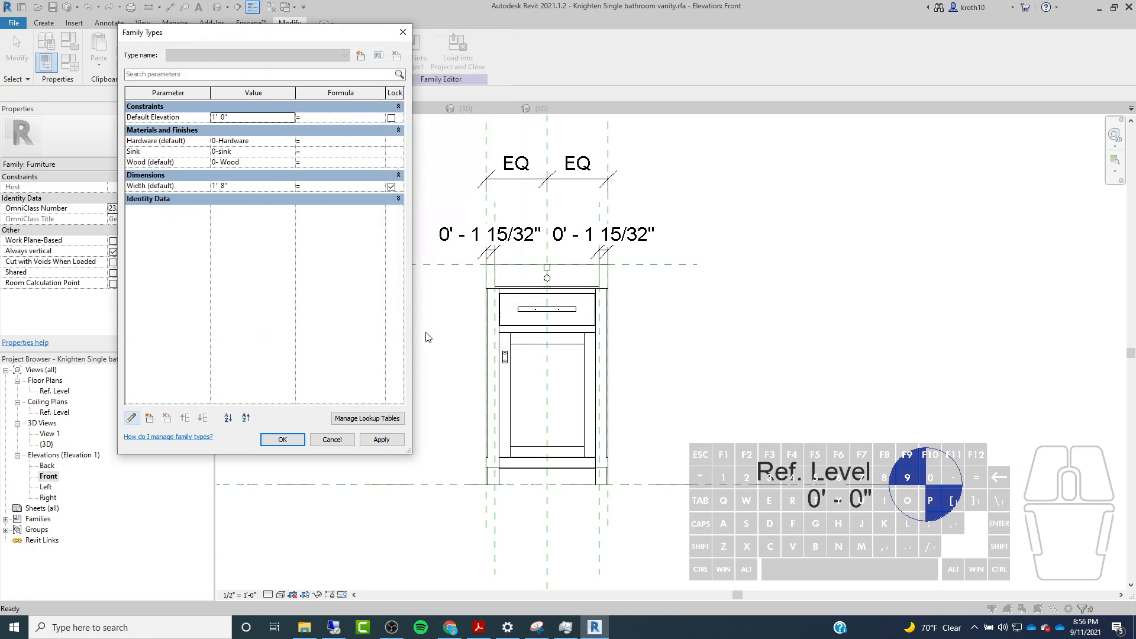
pyautogui.click(282, 440)
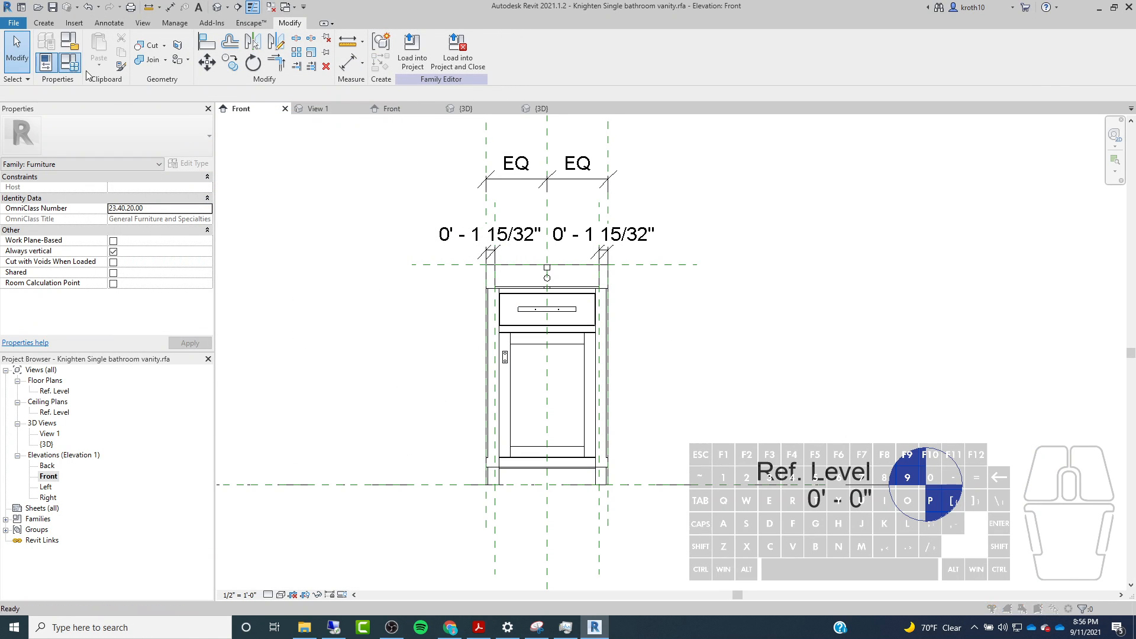
# Set the family's Width parameter to 2' and apply it to the vanity.
pyautogui.click(70, 62)
pyautogui.click(243, 186)
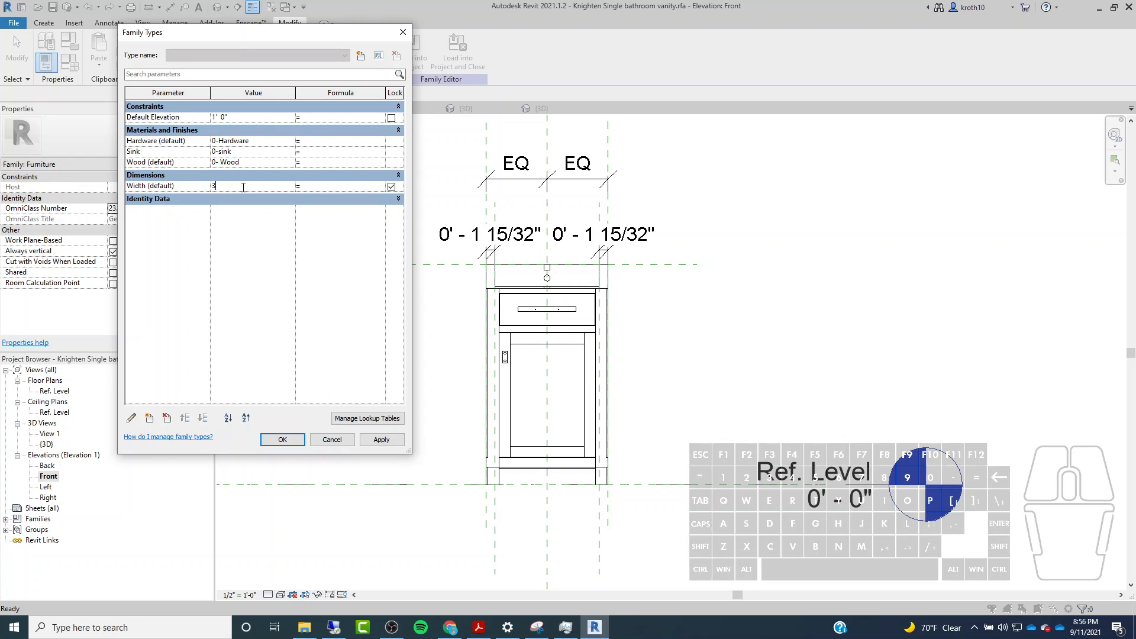
pyautogui.write("2'")
pyautogui.press('Return')
pyautogui.click(382, 440)
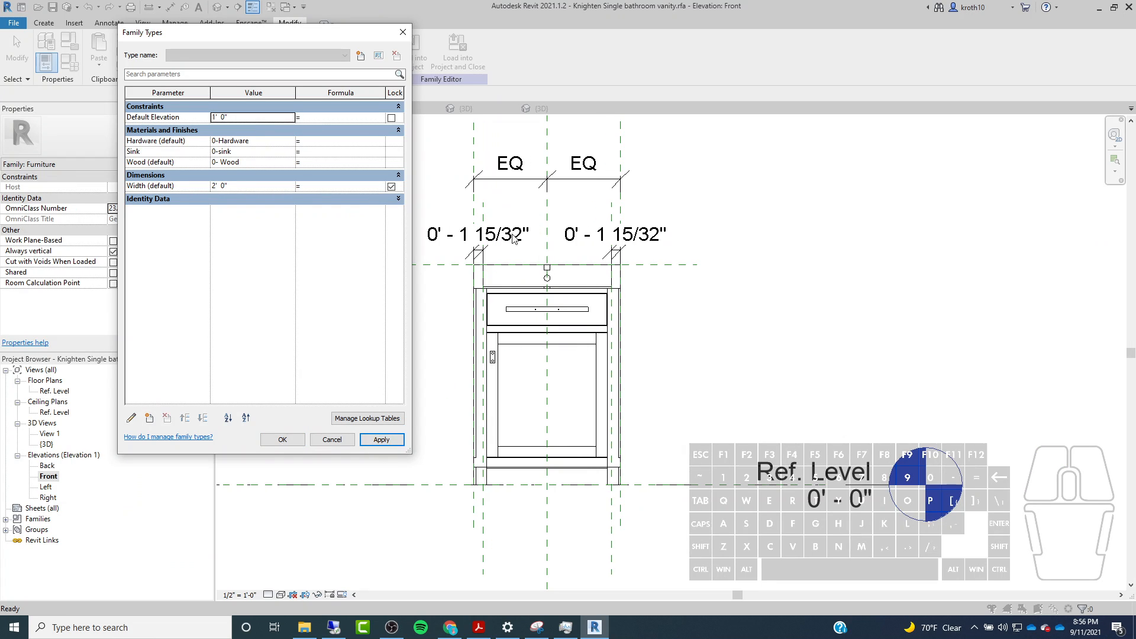
pyautogui.click(282, 441)
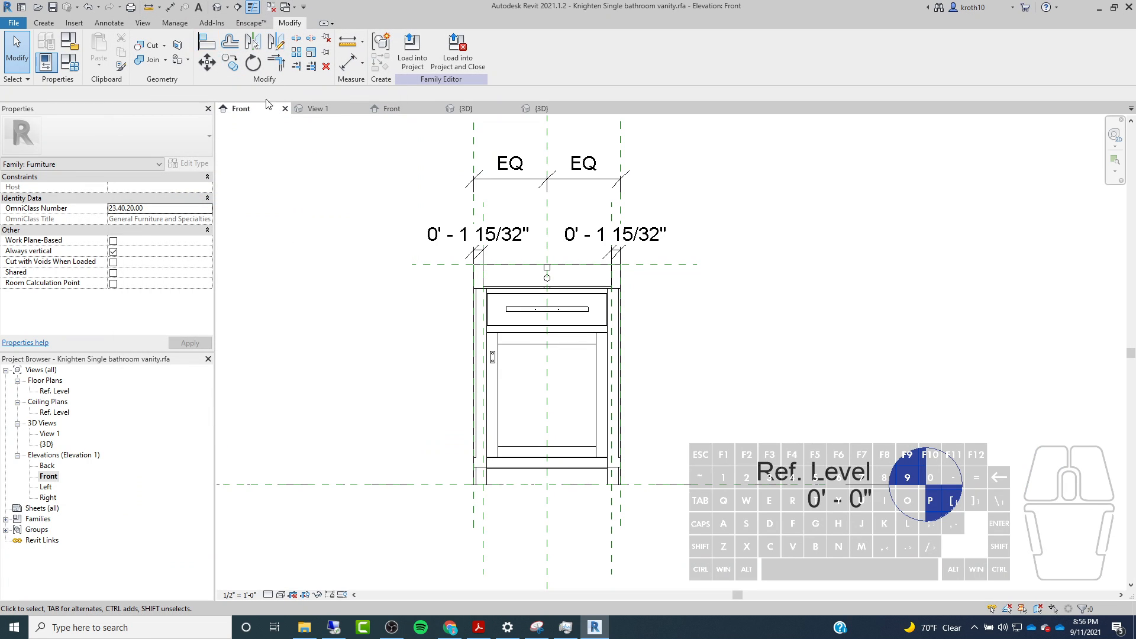
# Examine the resized vanity from several sides in the default 3D view and return to the Front elevation.
pyautogui.click(217, 7)
pyautogui.keyDown('shift'); pyautogui.moveTo(482, 251); pyautogui.dragTo(948, 356, button='middle'); pyautogui.keyUp('shift')
pyautogui.click(853, 271)
pyautogui.keyDown('shift'); pyautogui.moveTo(852, 272); pyautogui.dragTo(771, 317, button='middle'); pyautogui.keyUp('shift')
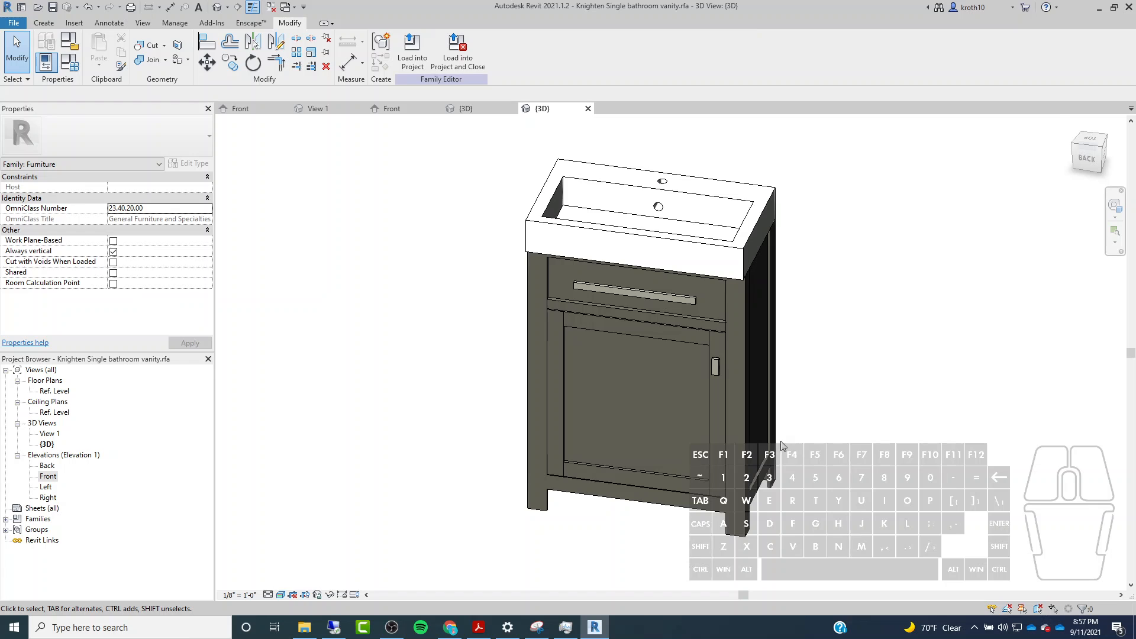
pyautogui.scroll(1, 498, 474)
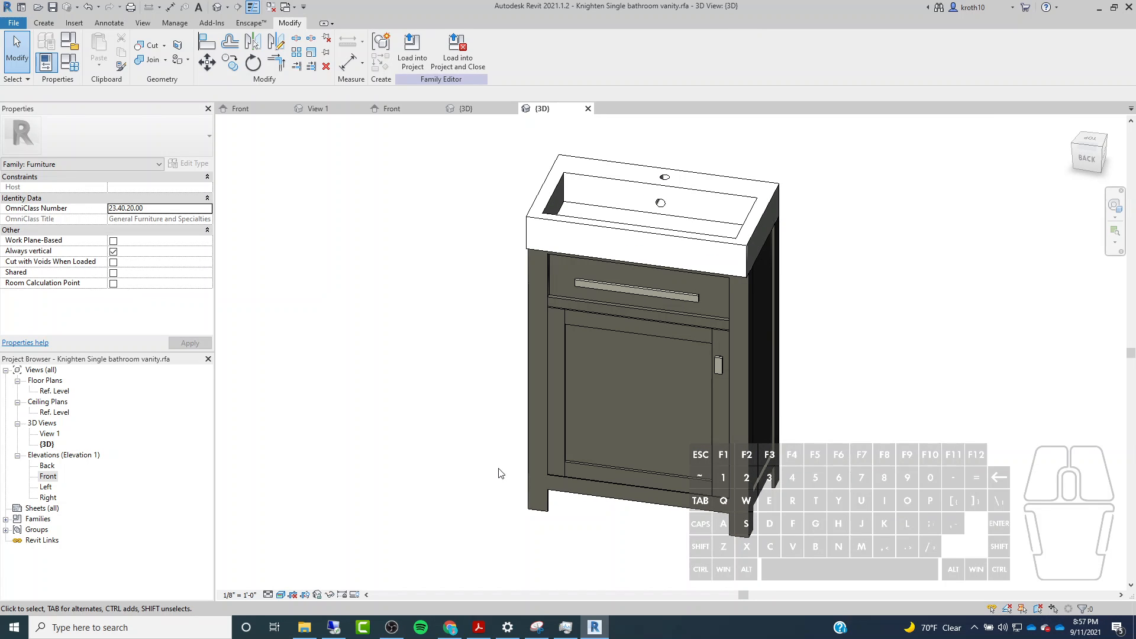
pyautogui.moveTo(498, 474)
pyautogui.keyDown('shift'); pyautogui.mouseDown(button='middle')
pyautogui.moveTo(645, 370)
pyautogui.moveTo(635, 452)
pyautogui.mouseUp(button='middle'); pyautogui.keyUp('shift')
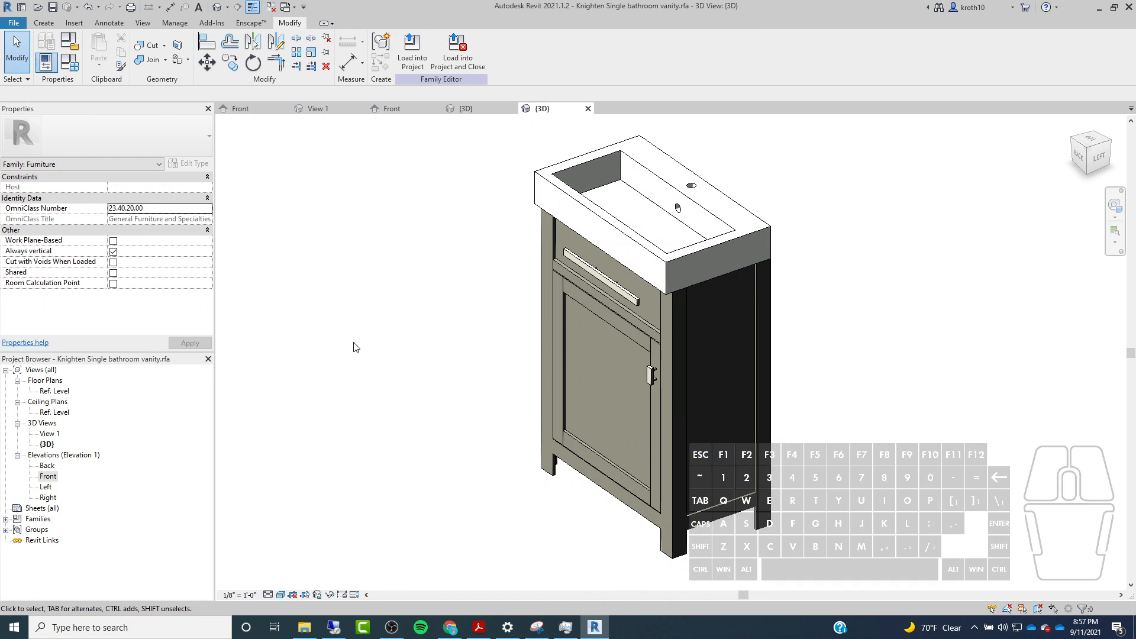
pyautogui.keyDown('shift'); pyautogui.moveTo(356, 347); pyautogui.dragTo(349, 398, button='middle'); pyautogui.keyUp('shift')
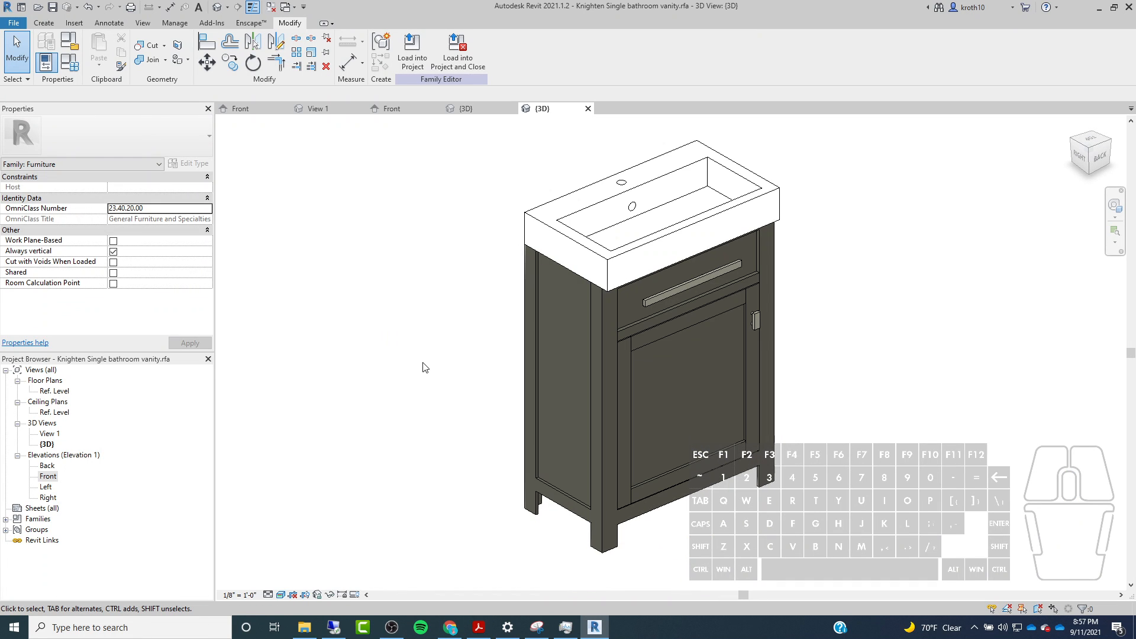
pyautogui.doubleClick(49, 477)
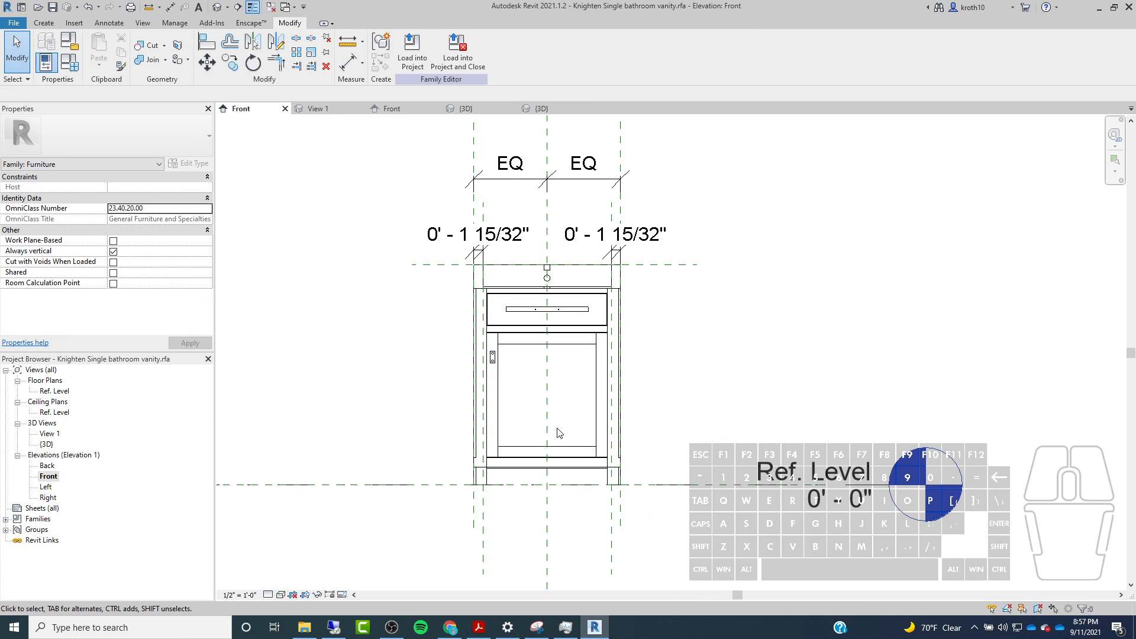
pyautogui.scroll(-2, 702, 402)
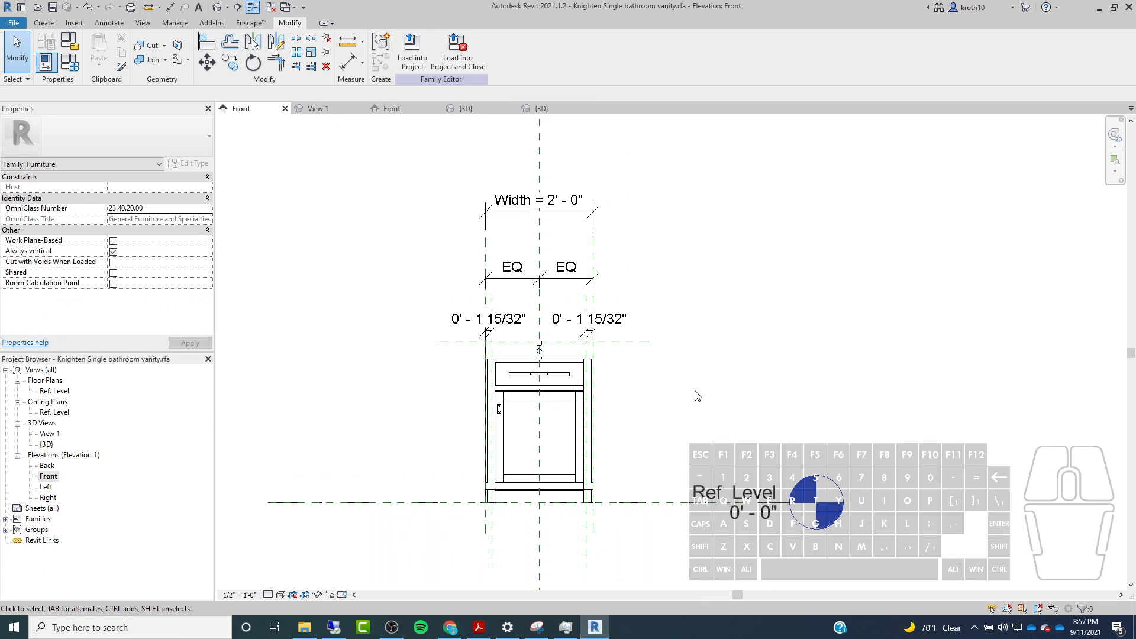